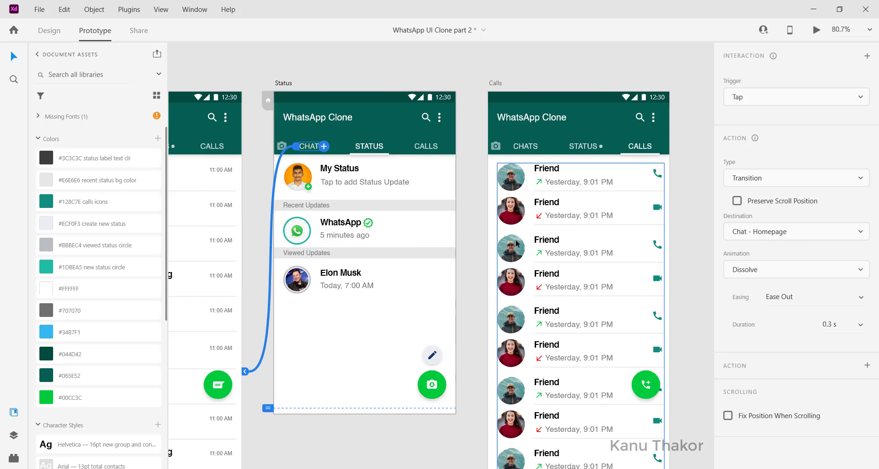
Link the Calls artboard's CHATS label to Chat - Homepage and its STATUS label to the Status artboard
{"action": "left_click", "coordinate": [426, 147]}
{"action": "left_click", "coordinate": [523, 147]}
{"action": "left_click_drag", "start_coordinate": [539, 146], "coordinate": [206, 266]}
{"action": "scroll", "coordinate": [206, 266], "scroll_direction": "right", "scroll_amount": 1}
{"action": "left_click", "coordinate": [584, 146]}
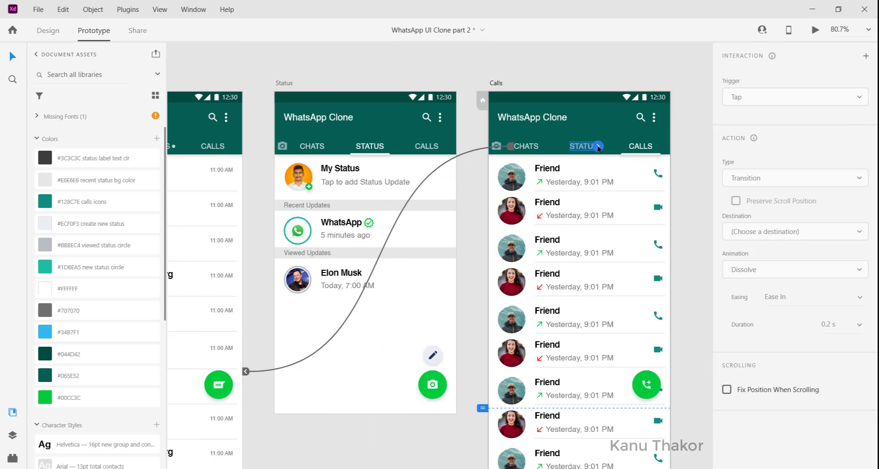
{"action": "left_click_drag", "start_coordinate": [598, 146], "coordinate": [426, 206]}
Preview the prototype and test the STATUS, CALLS and CHATS tab transitions
{"action": "left_click", "coordinate": [816, 30]}
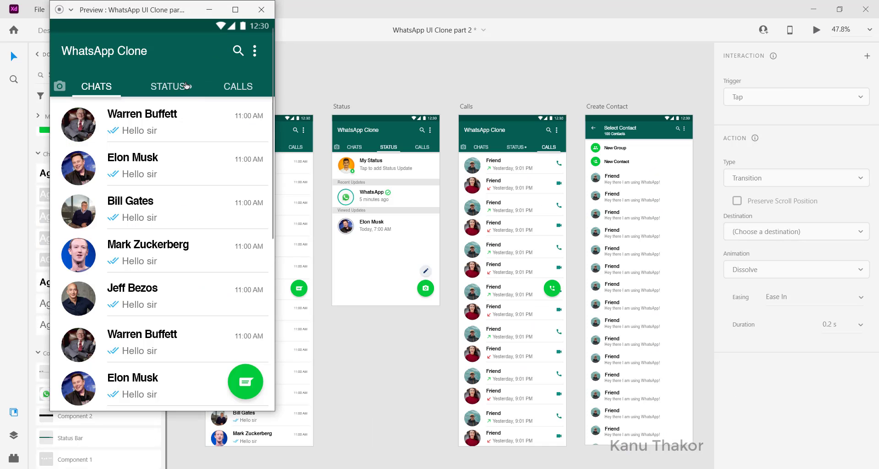
{"action": "left_click", "coordinate": [174, 90]}
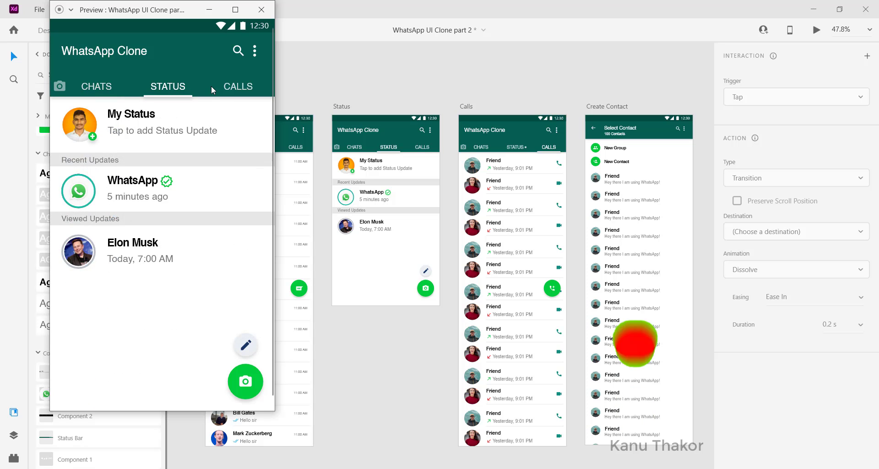
{"action": "left_click", "coordinate": [234, 87]}
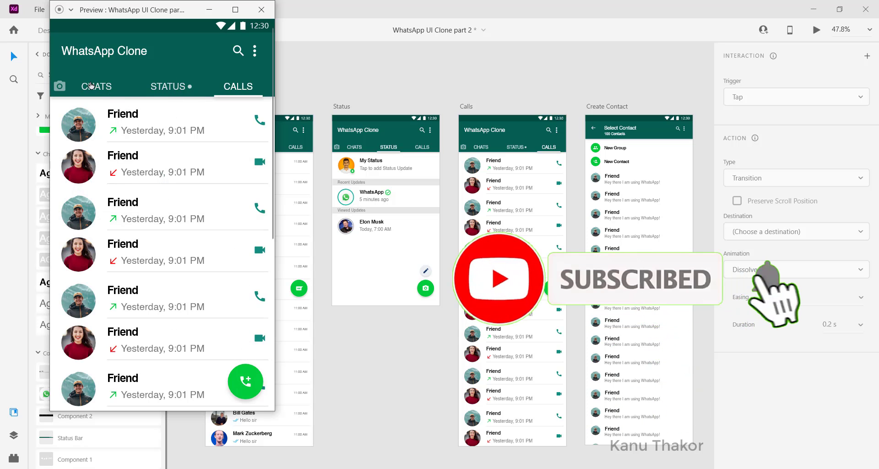
{"action": "left_click", "coordinate": [103, 90]}
Test opening and leaving the Select Contact screen in the preview, check that its list and the chat list scroll, and close the preview
{"action": "left_click", "coordinate": [245, 383]}
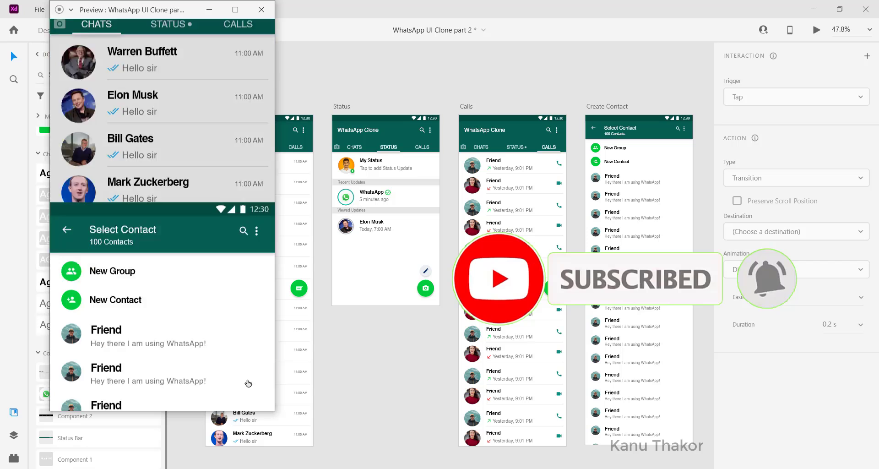
{"action": "scroll", "coordinate": [167, 347], "scroll_direction": "down", "scroll_amount": 3}
{"action": "scroll", "coordinate": [166, 348], "scroll_direction": "up", "scroll_amount": 3}
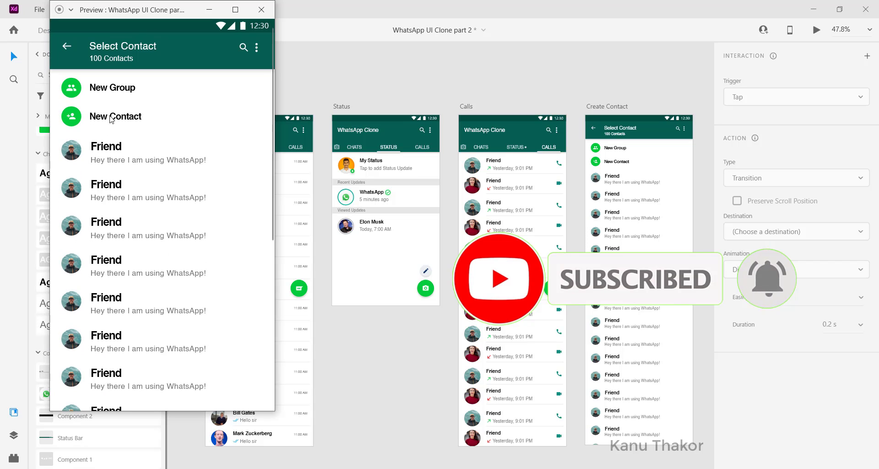
{"action": "left_click", "coordinate": [67, 46]}
{"action": "scroll", "coordinate": [235, 202], "scroll_direction": "down", "scroll_amount": 3}
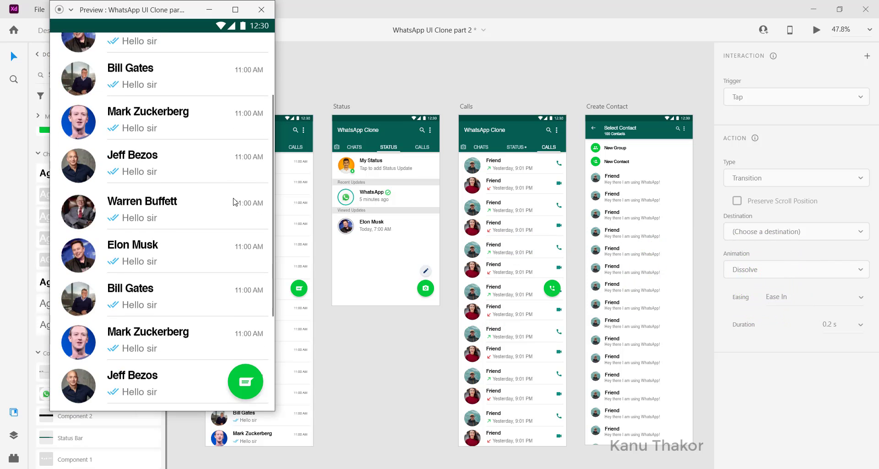
{"action": "scroll", "coordinate": [235, 201], "scroll_direction": "up", "scroll_amount": 3}
{"action": "left_click", "coordinate": [260, 10]}
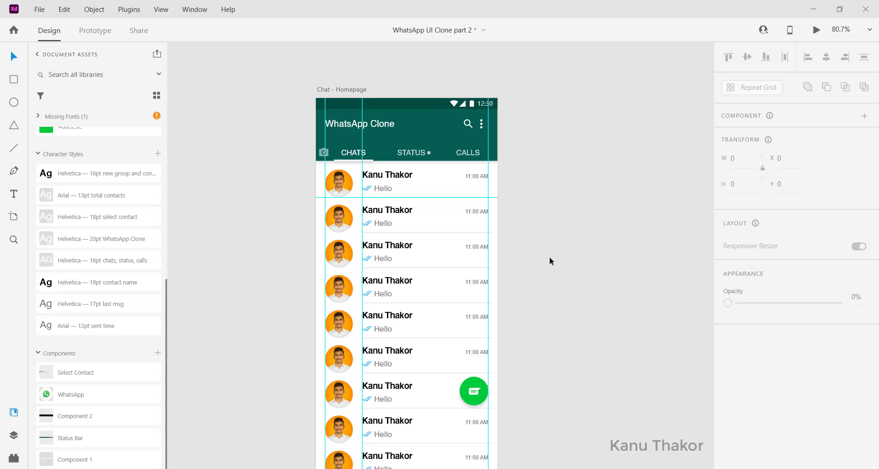
Examine the document's saved colors, character styles and components, and the Chat - Homepage artboard
{"action": "scroll", "coordinate": [116, 164], "scroll_direction": "up", "scroll_amount": 6}
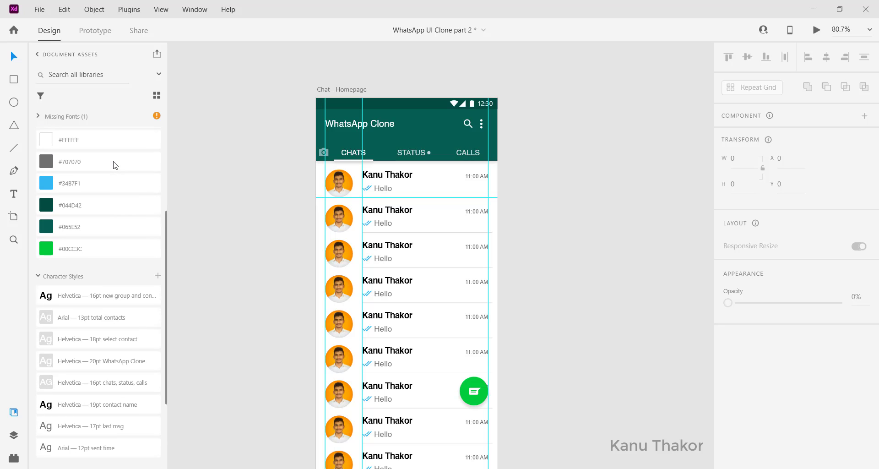
{"action": "scroll", "coordinate": [116, 238], "scroll_direction": "down", "scroll_amount": 6}
{"action": "scroll", "coordinate": [116, 239], "scroll_direction": "up", "scroll_amount": 1}
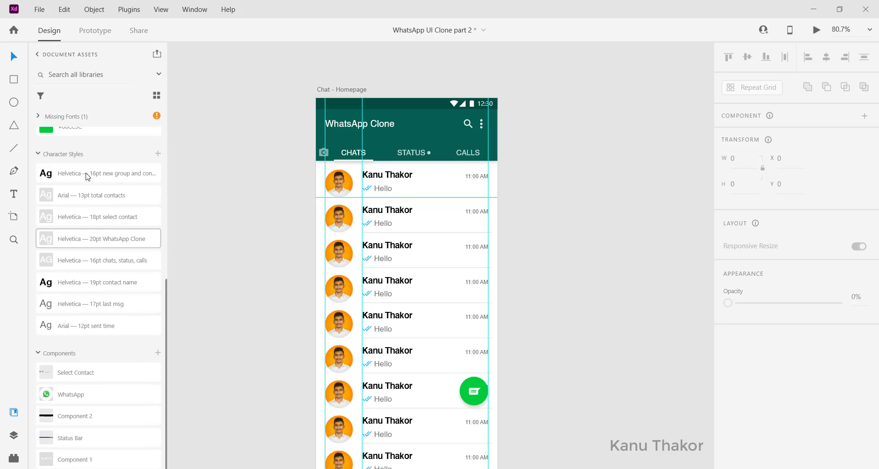
{"action": "scroll", "coordinate": [265, 204], "scroll_direction": "left", "scroll_amount": 5}
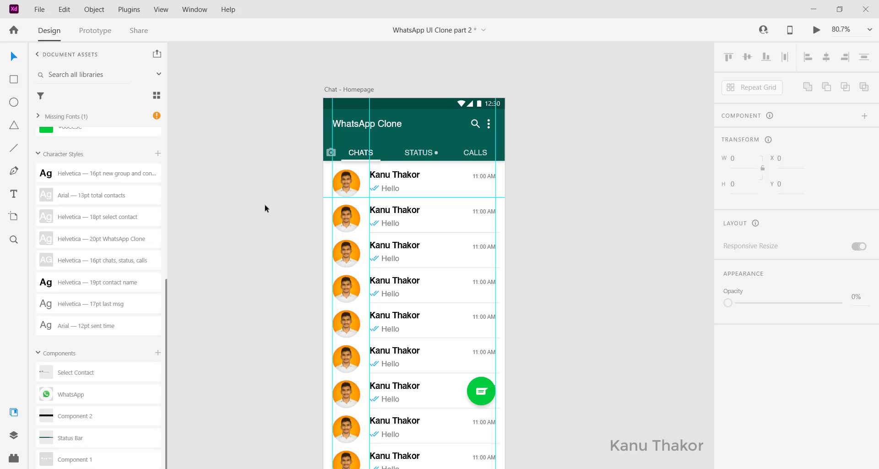
{"action": "scroll", "coordinate": [328, 214], "scroll_direction": "right", "scroll_amount": 5}
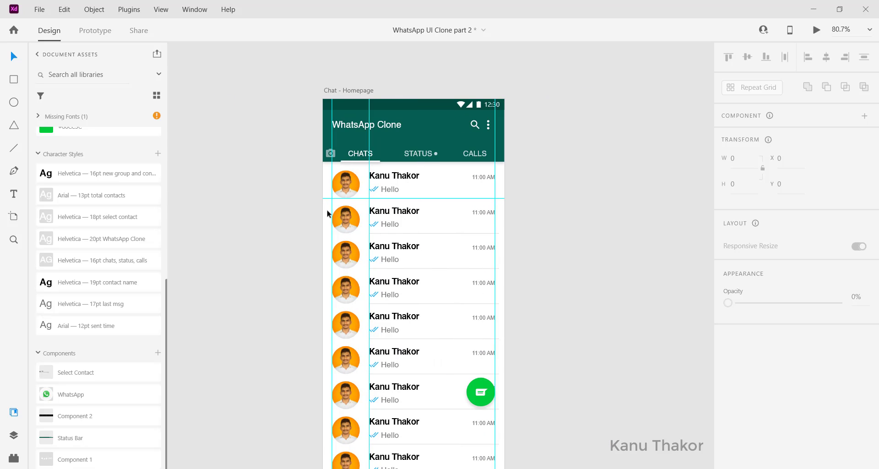
{"action": "scroll", "coordinate": [328, 213], "scroll_direction": "down", "scroll_amount": 1}
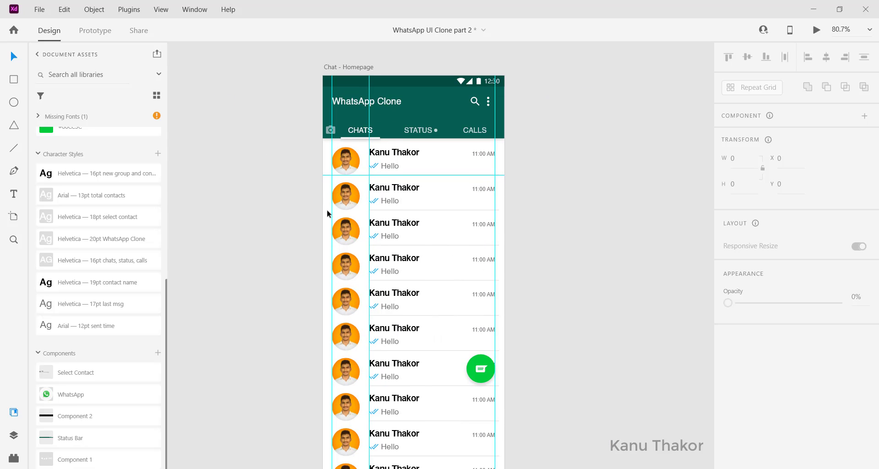
{"action": "scroll", "coordinate": [328, 213], "scroll_direction": "right", "scroll_amount": 1}
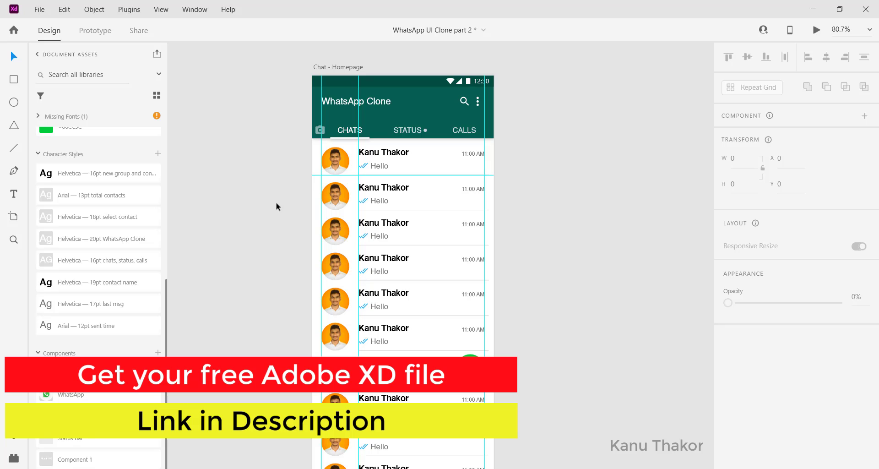
Select the chat list's repeat grid on Chat - Homepage and look over its rows
{"action": "left_click", "coordinate": [332, 165]}
{"action": "scroll", "coordinate": [334, 151], "scroll_direction": "down", "scroll_amount": 1}
{"action": "scroll", "coordinate": [336, 127], "scroll_direction": "down", "scroll_amount": 2}
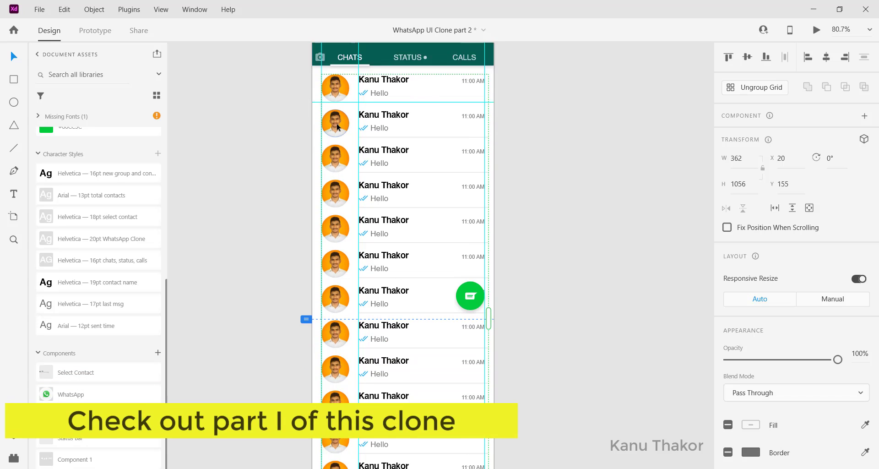
{"action": "scroll", "coordinate": [337, 127], "scroll_direction": "down", "scroll_amount": 7}
{"action": "scroll", "coordinate": [337, 126], "scroll_direction": "up", "scroll_amount": 4}
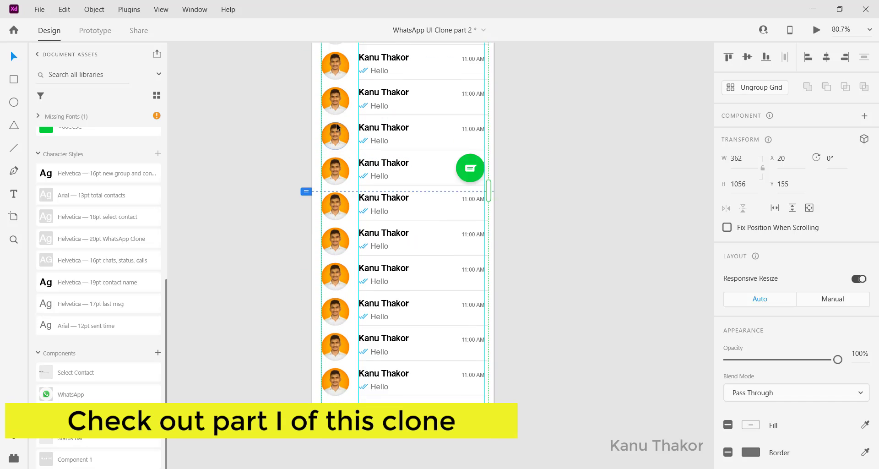
{"action": "scroll", "coordinate": [336, 127], "scroll_direction": "up", "scroll_amount": 7}
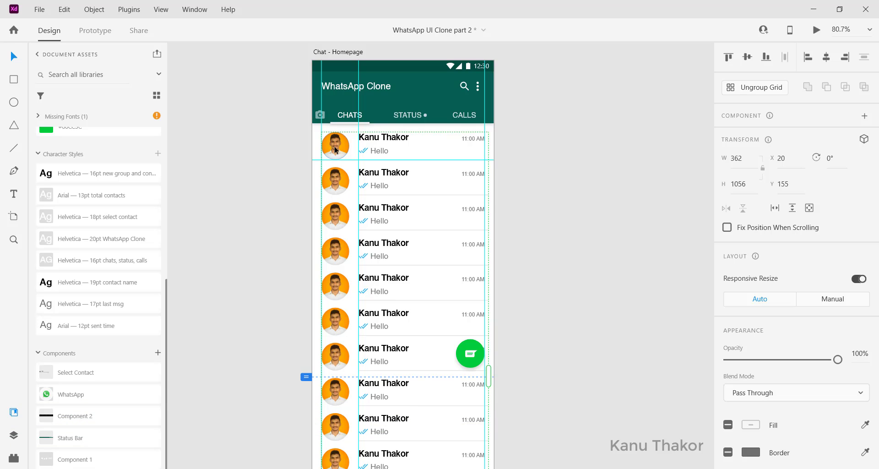
{"action": "scroll", "coordinate": [335, 149], "scroll_direction": "left", "scroll_amount": 4}
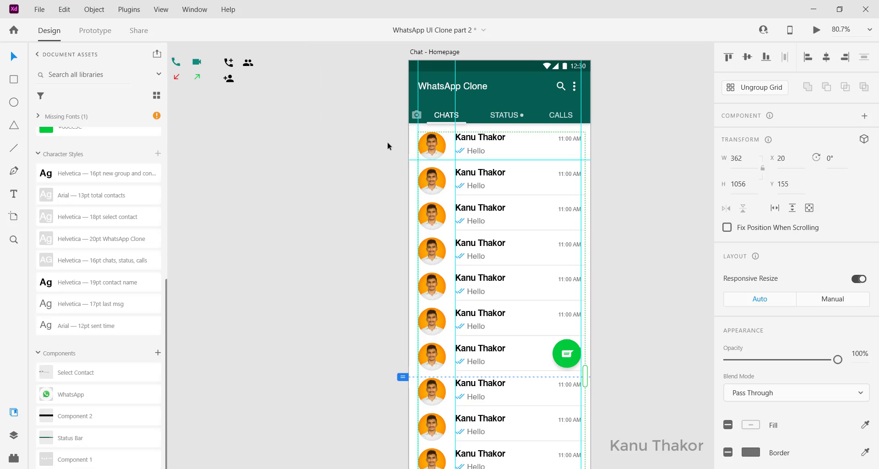
{"action": "scroll", "coordinate": [388, 146], "scroll_direction": "right", "scroll_amount": 2}
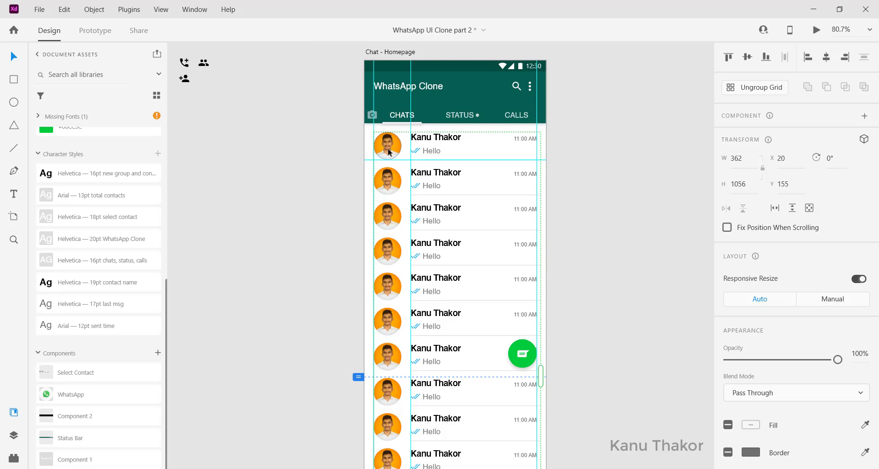
Replace the chat list's profile pictures with the bft 6, elon 9, gates 4, images and jef 1 image files
{"action": "double_click", "coordinate": [392, 151]}
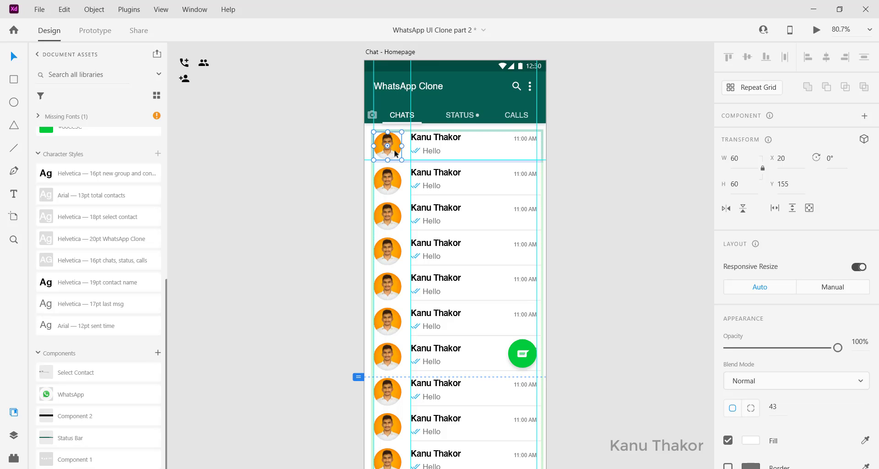
{"action": "right_click", "coordinate": [395, 153]}
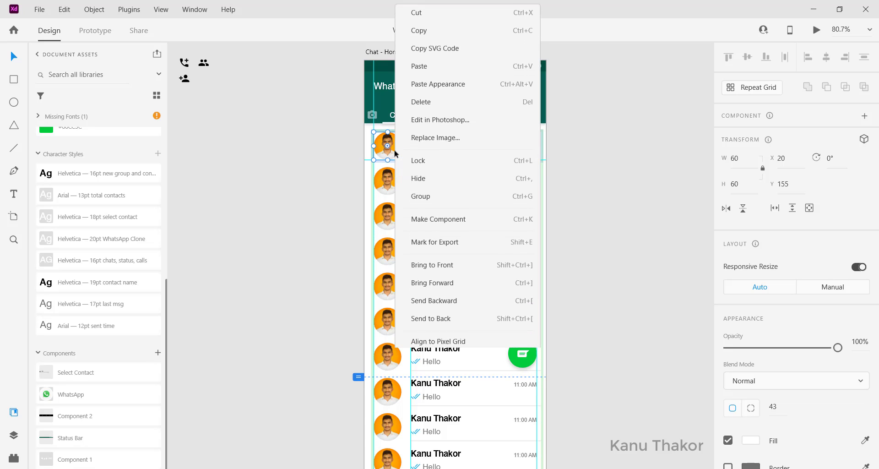
{"action": "left_click", "coordinate": [448, 136]}
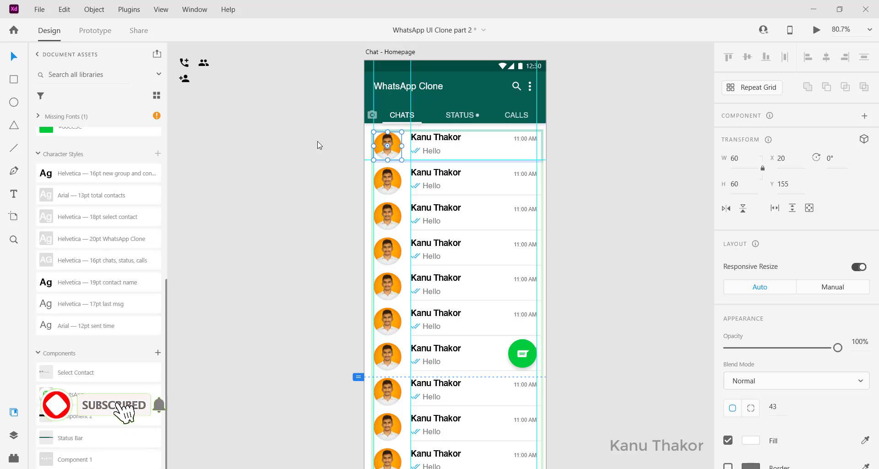
{"action": "key", "text": "ctrl+a"}
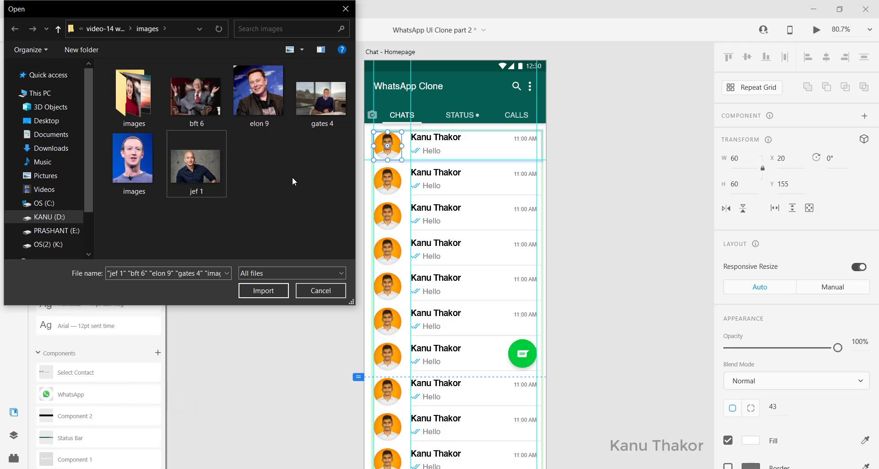
{"action": "left_click_drag", "start_coordinate": [259, 201], "coordinate": [186, 111]}
{"action": "left_click", "coordinate": [131, 171], "text": "ctrl"}
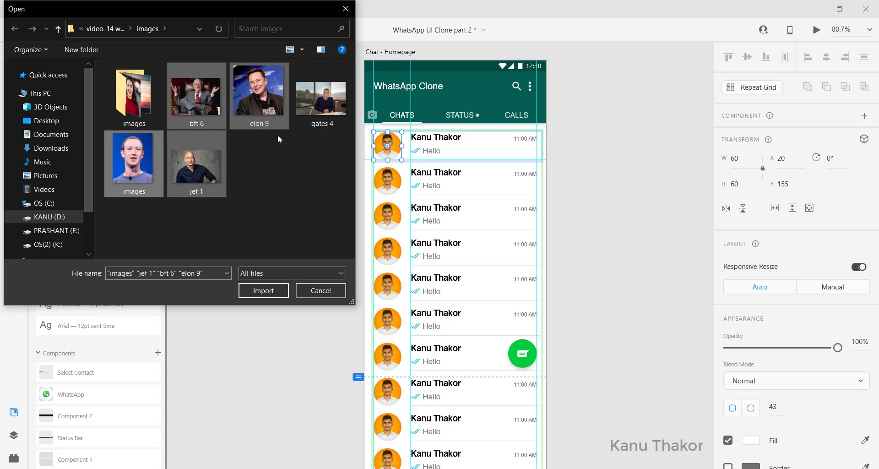
{"action": "left_click", "coordinate": [336, 111], "text": "ctrl"}
{"action": "left_click", "coordinate": [274, 290]}
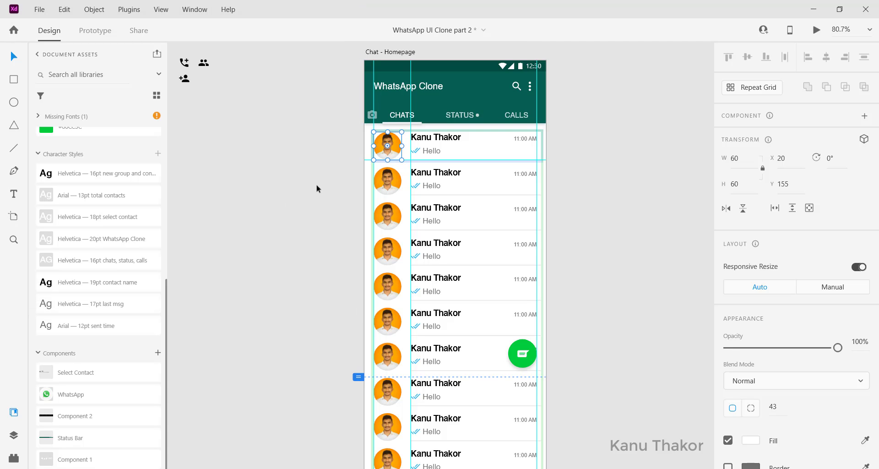
Check the order of the new profile pictures down the entire chat list
{"action": "scroll", "coordinate": [316, 184], "scroll_direction": "down", "scroll_amount": 2}
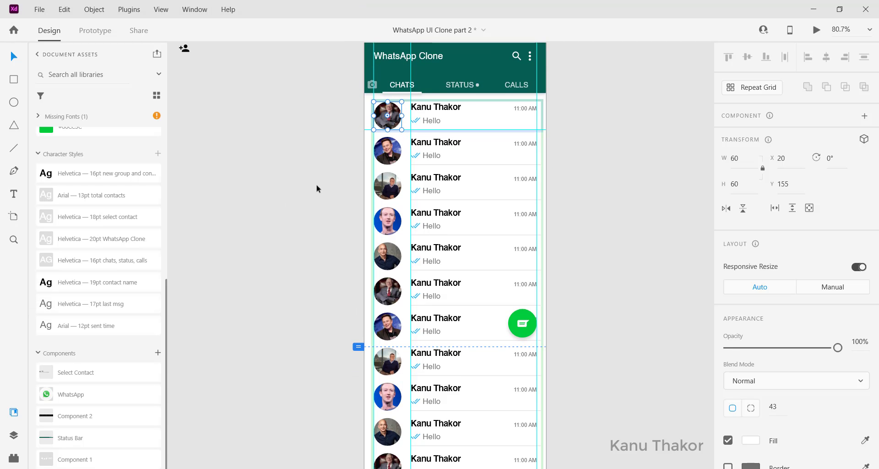
{"action": "left_click", "coordinate": [345, 132]}
{"action": "scroll", "coordinate": [422, 311], "scroll_direction": "down", "scroll_amount": 5}
{"action": "scroll", "coordinate": [421, 311], "scroll_direction": "down", "scroll_amount": 5}
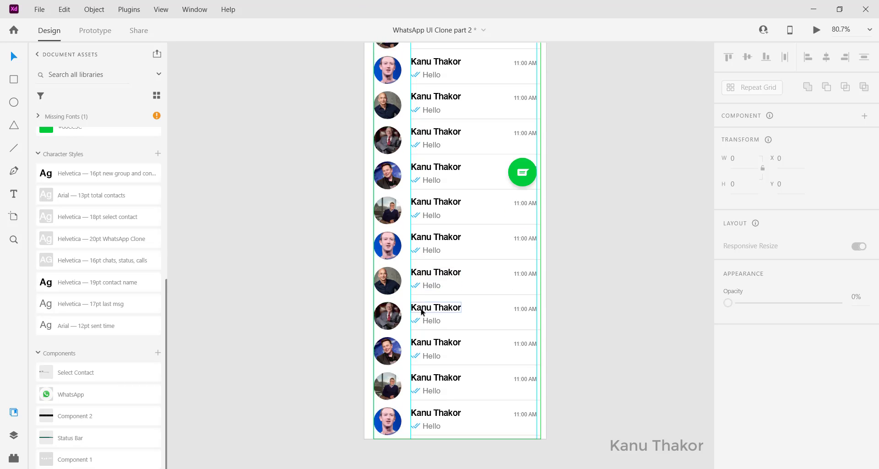
{"action": "scroll", "coordinate": [421, 311], "scroll_direction": "up", "scroll_amount": 8}
{"action": "scroll", "coordinate": [422, 311], "scroll_direction": "up", "scroll_amount": 3}
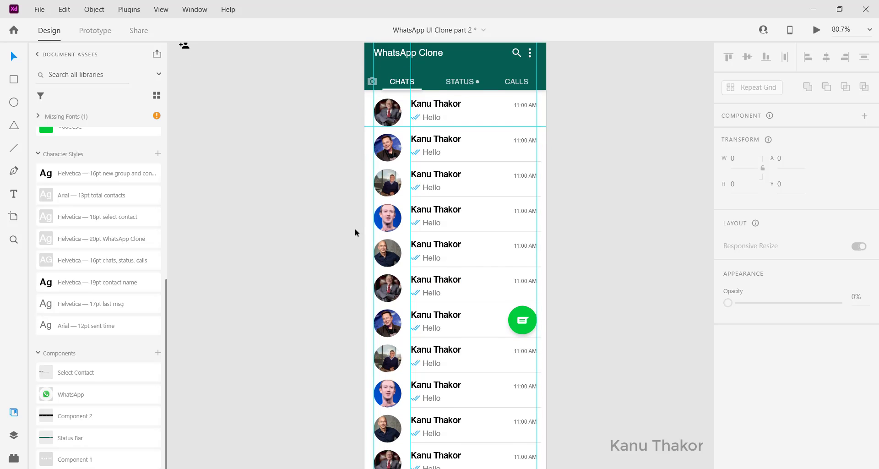
{"action": "scroll", "coordinate": [388, 237], "scroll_direction": "down", "scroll_amount": 1}
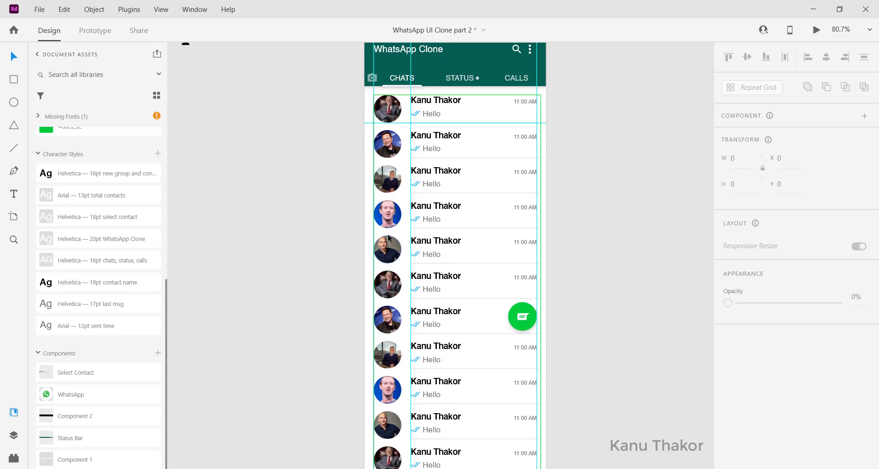
{"action": "scroll", "coordinate": [388, 237], "scroll_direction": "down", "scroll_amount": 5}
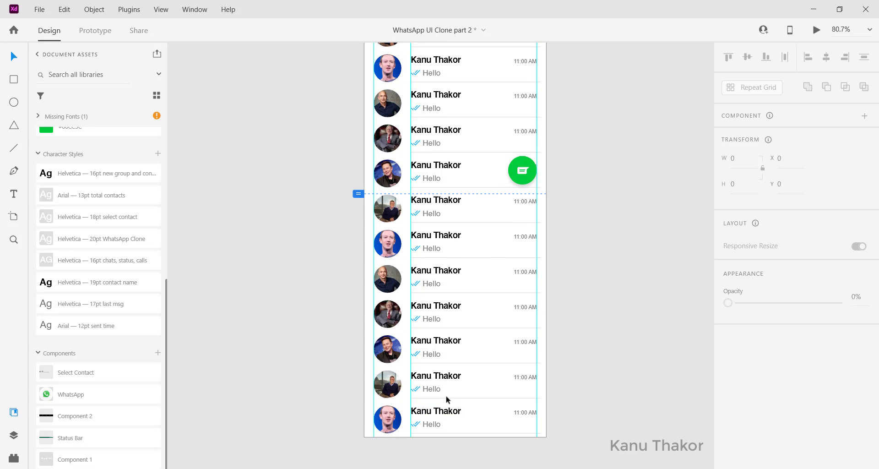
Shorten the chat list's repeat grid to five rows, with a height of 373
{"action": "left_click", "coordinate": [530, 423]}
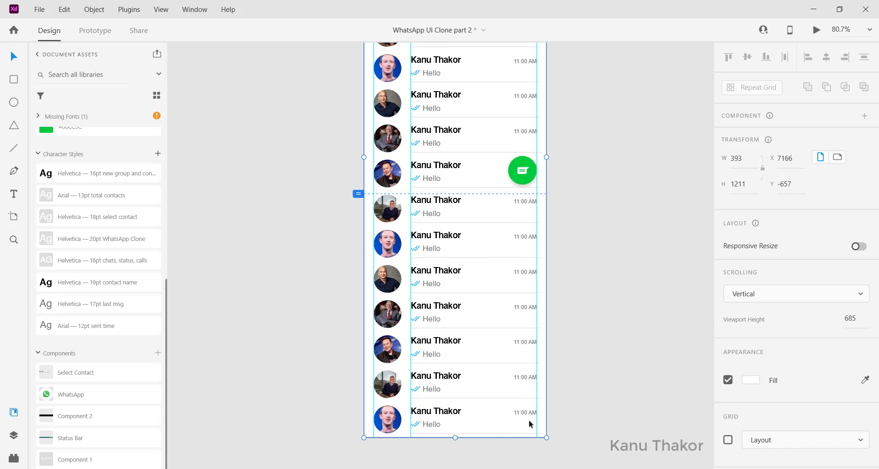
{"action": "left_click", "coordinate": [467, 414]}
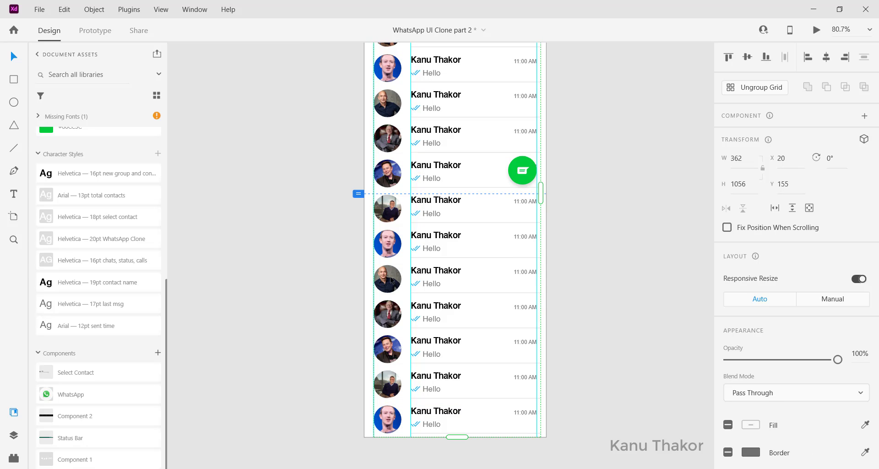
{"action": "left_click_drag", "start_coordinate": [456, 439], "coordinate": [437, 300]}
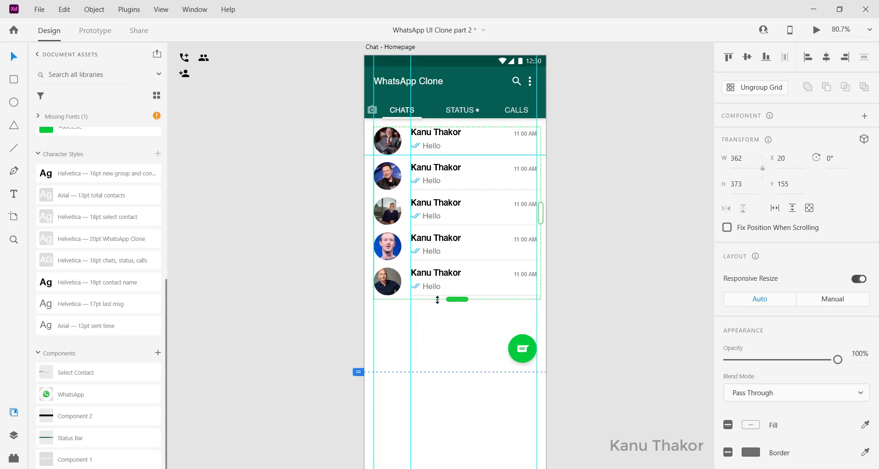
Change the first chat row's contact name to Warren Buffett and its message to "Hello sir"
{"action": "double_click", "coordinate": [450, 196]}
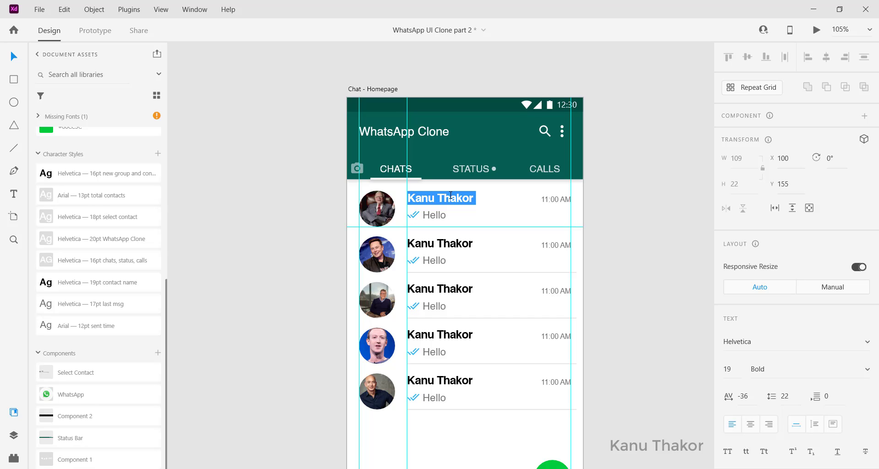
{"action": "type", "text": "Warren Buffett"}
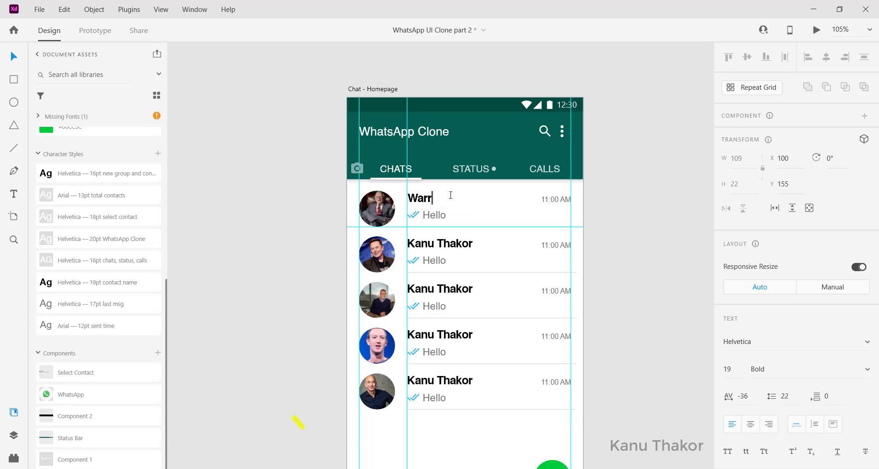
{"action": "double_click", "coordinate": [435, 215]}
{"action": "type", "text": "Hello sir"}
{"action": "key", "text": "Escape"}
Change the second chat row's contact name to Elon Musk and its message to "Hello sir"
{"action": "double_click", "coordinate": [434, 245]}
{"action": "type", "text": "Elon Musk"}
{"action": "double_click", "coordinate": [434, 260]}
{"action": "type", "text": "Hello sir"}
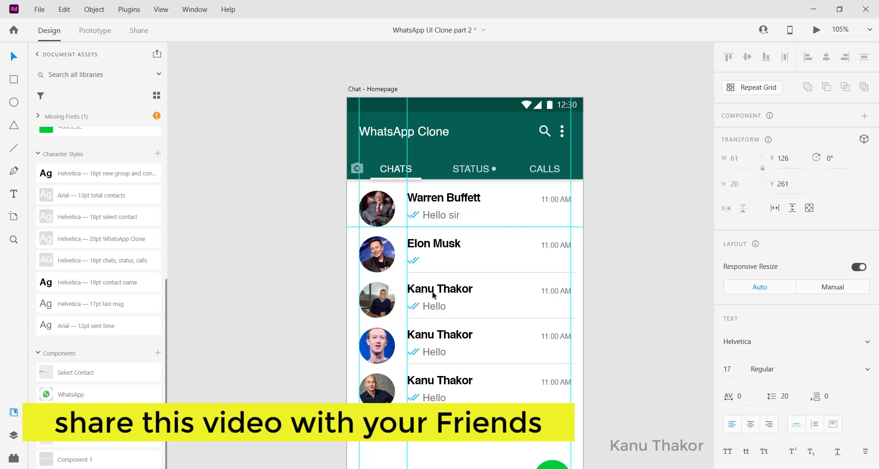
Change the third chat row's contact name to Bill Gates and its message to "Hello sir"
{"action": "double_click", "coordinate": [432, 291]}
{"action": "type", "text": "Bill Gates"}
{"action": "double_click", "coordinate": [432, 306]}
{"action": "type", "text": "Hello sir"}
Set the contact names of the fourth and fifth chat rows to Mark Zuckerberg and Jeff Bezos
{"action": "double_click", "coordinate": [453, 340]}
{"action": "type", "text": "Mark Zuckerberg"}
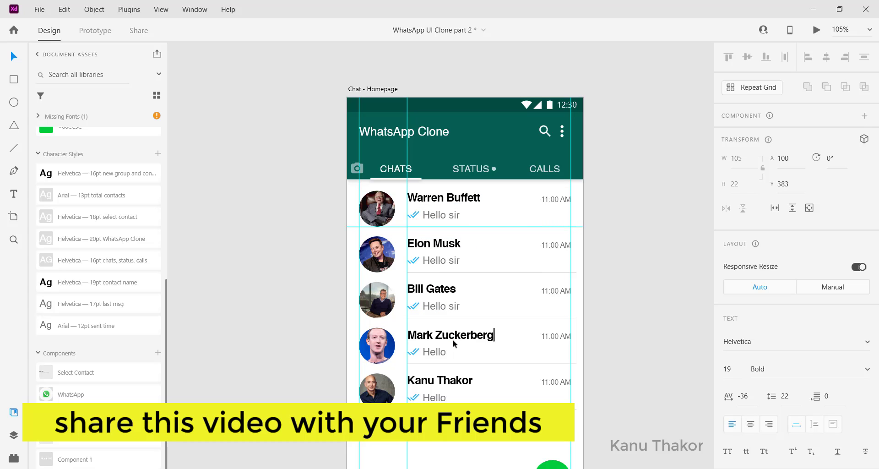
{"action": "double_click", "coordinate": [443, 380]}
{"action": "key", "text": "ctrl+a"}
{"action": "type", "text": "Jeff Bezos"}
Change the messages of the Mark Zuckerberg and Jeff Bezos rows to "Hello sir"
{"action": "double_click", "coordinate": [434, 352]}
{"action": "key", "text": "ctrl+v"}
{"action": "double_click", "coordinate": [434, 397]}
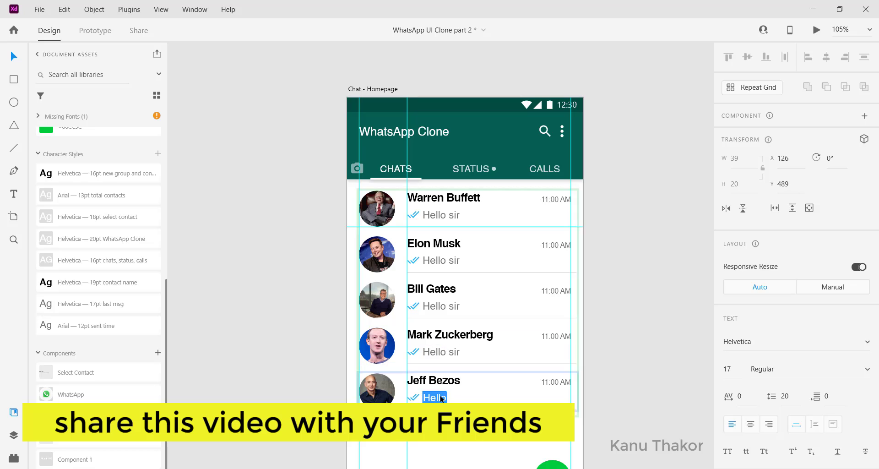
{"action": "key", "text": "ctrl+v"}
{"action": "key", "text": "Escape"}
Try to extend the existing chat list repeat grid with more rows below the Jeff Bezos row
{"action": "scroll", "coordinate": [430, 214], "scroll_direction": "down", "scroll_amount": 2}
{"action": "double_click", "coordinate": [421, 337]}
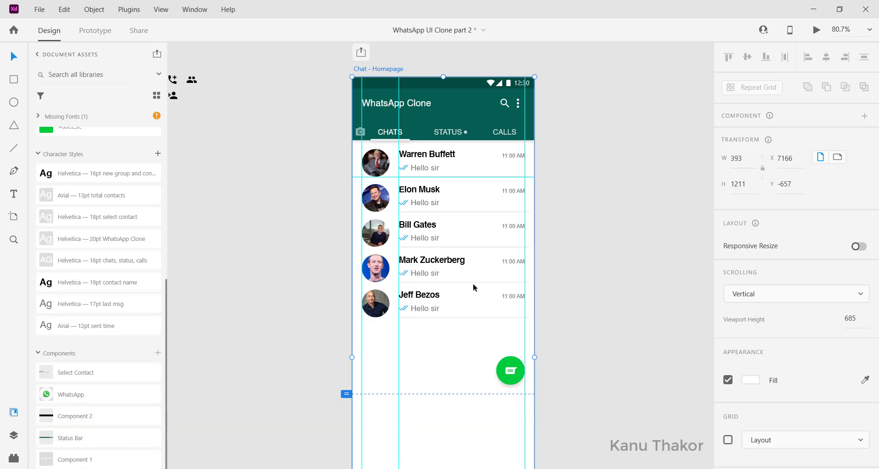
{"action": "left_click", "coordinate": [476, 319]}
{"action": "double_click", "coordinate": [474, 317]}
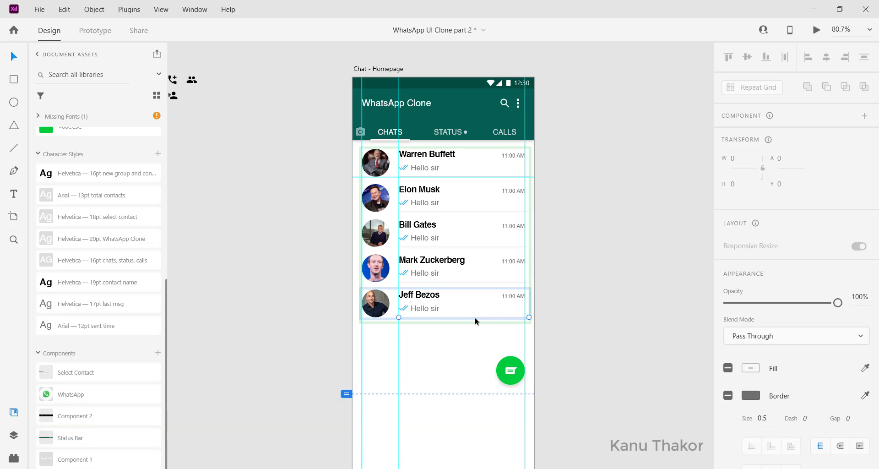
{"action": "double_click", "coordinate": [474, 318]}
{"action": "left_click", "coordinate": [447, 325]}
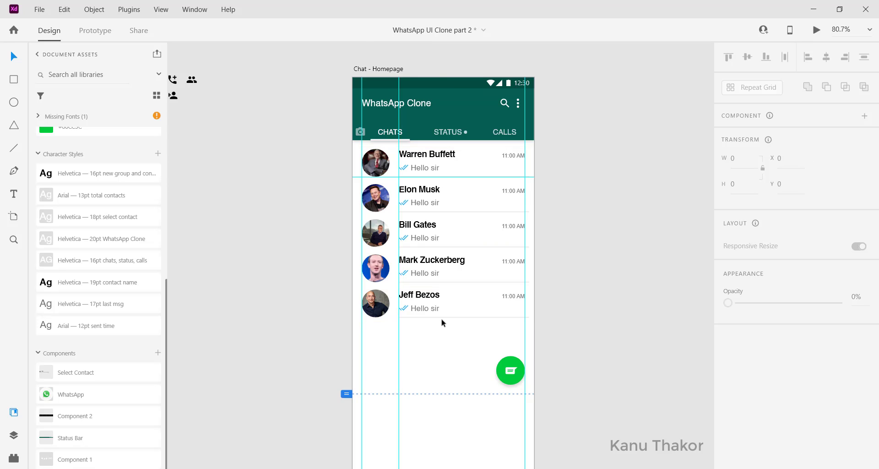
{"action": "double_click", "coordinate": [433, 315]}
{"action": "left_click", "coordinate": [431, 315]}
{"action": "left_click", "coordinate": [433, 317]}
{"action": "left_click", "coordinate": [443, 321]}
{"action": "left_click", "coordinate": [443, 318]}
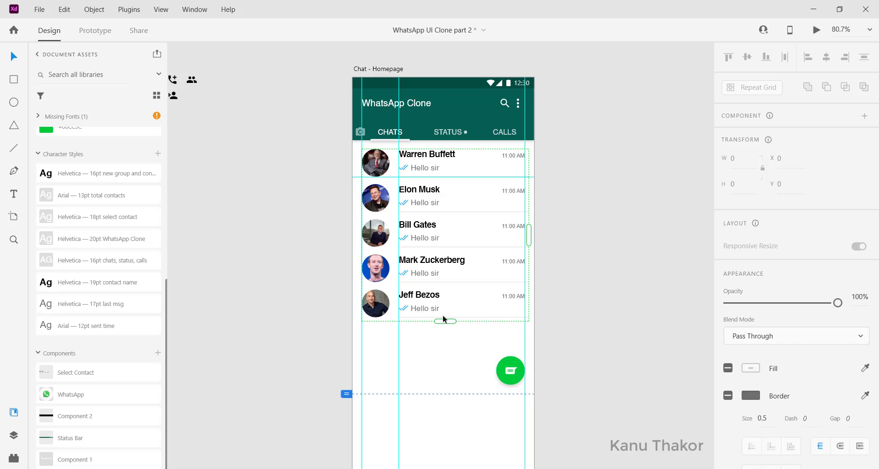
{"action": "left_click_drag", "start_coordinate": [443, 323], "coordinate": [445, 412]}
{"action": "left_click_drag", "start_coordinate": [425, 346], "coordinate": [428, 243]}
{"action": "scroll", "coordinate": [428, 243], "scroll_direction": "up", "scroll_amount": 4}
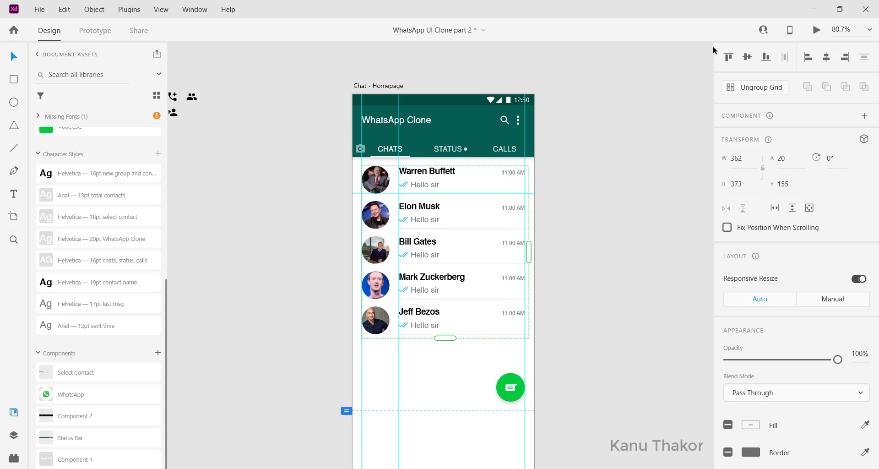
Rebuild the five chat rows as one new repeat grid and extend it downwards to a height of 1056
{"action": "left_click", "coordinate": [764, 92]}
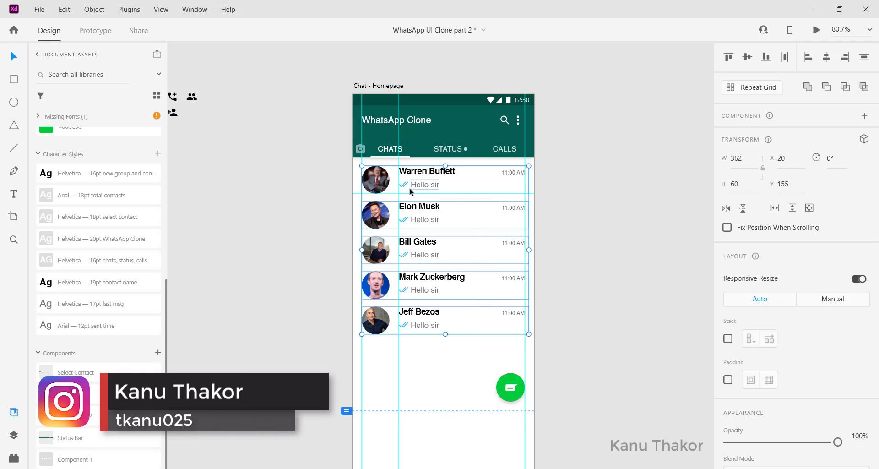
{"action": "left_click", "coordinate": [753, 90]}
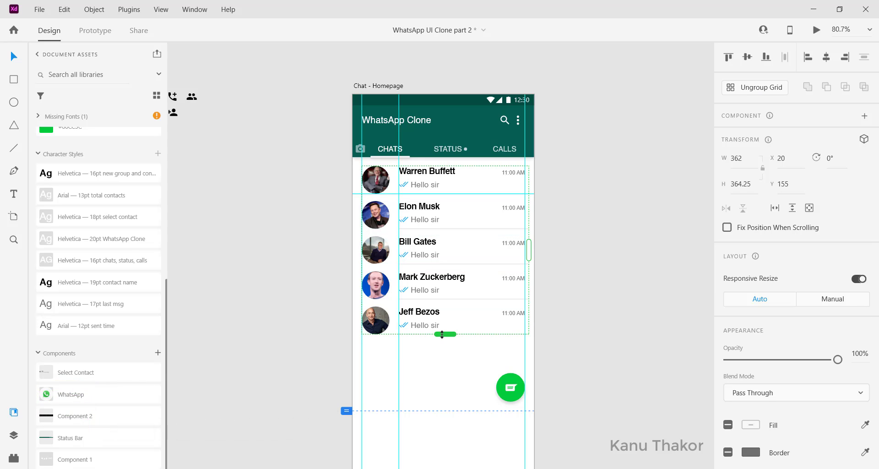
{"action": "left_click_drag", "start_coordinate": [441, 334], "coordinate": [458, 440]}
{"action": "scroll", "coordinate": [330, 363], "scroll_direction": "up", "scroll_amount": 3}
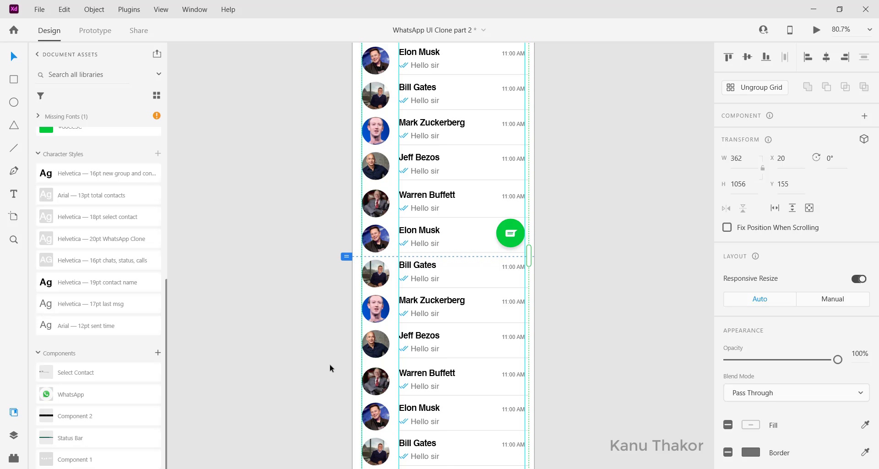
{"action": "scroll", "coordinate": [330, 363], "scroll_direction": "up", "scroll_amount": 3}
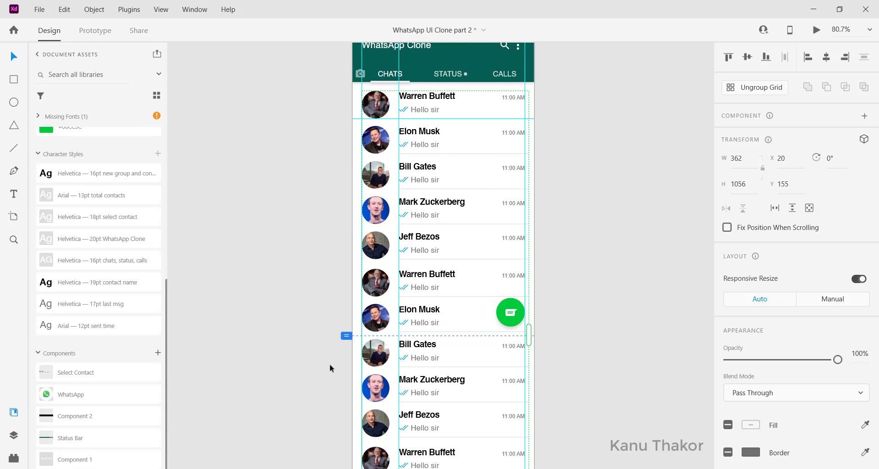
{"action": "scroll", "coordinate": [346, 313], "scroll_direction": "up", "scroll_amount": 1}
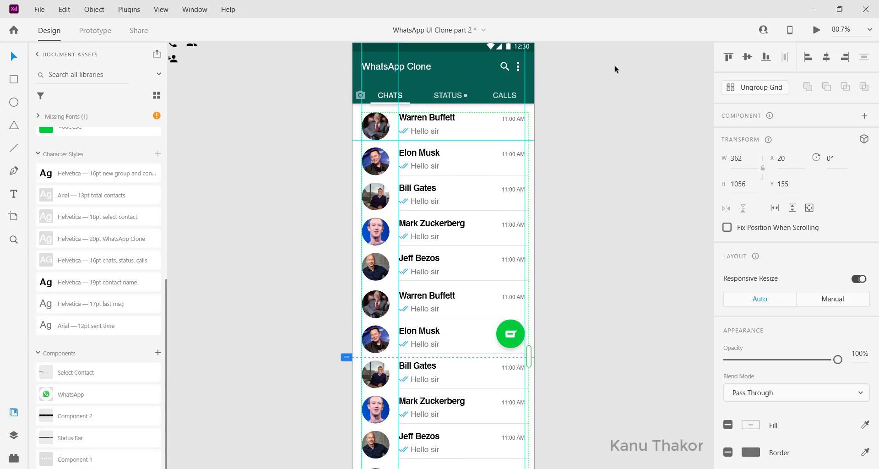
Preview Chat - Homepage, scroll through the extended chat list in it, and close the preview
{"action": "left_click", "coordinate": [815, 30]}
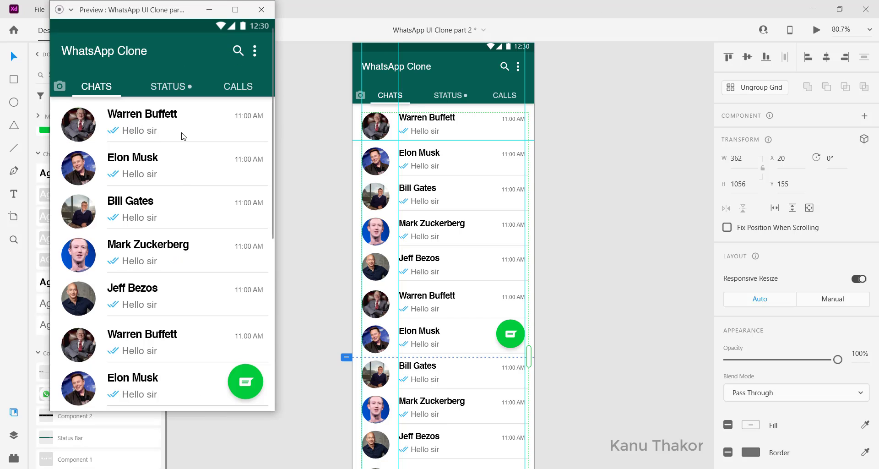
{"action": "scroll", "coordinate": [182, 136], "scroll_direction": "down", "scroll_amount": 1}
{"action": "scroll", "coordinate": [195, 147], "scroll_direction": "down", "scroll_amount": 10}
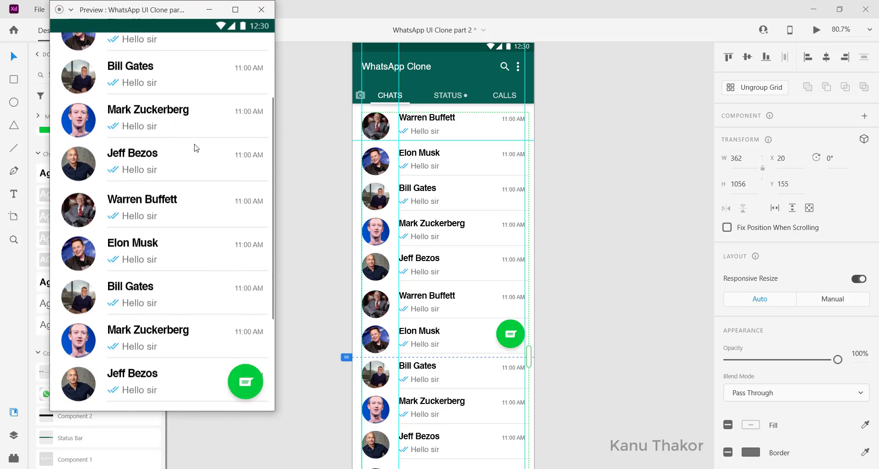
{"action": "scroll", "coordinate": [196, 148], "scroll_direction": "up", "scroll_amount": 10}
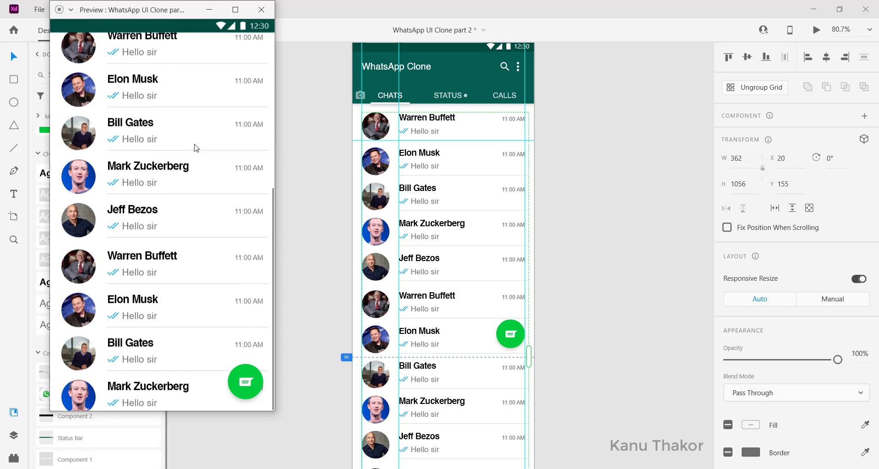
{"action": "scroll", "coordinate": [196, 147], "scroll_direction": "down", "scroll_amount": 10}
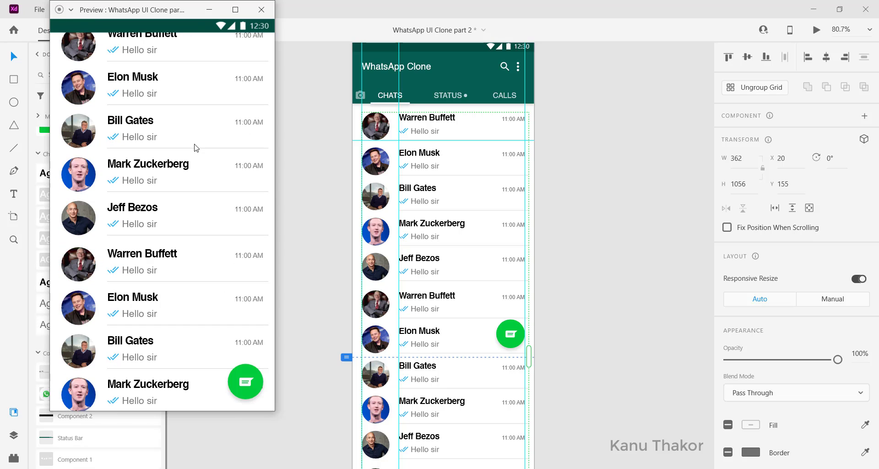
{"action": "scroll", "coordinate": [196, 147], "scroll_direction": "up", "scroll_amount": 10}
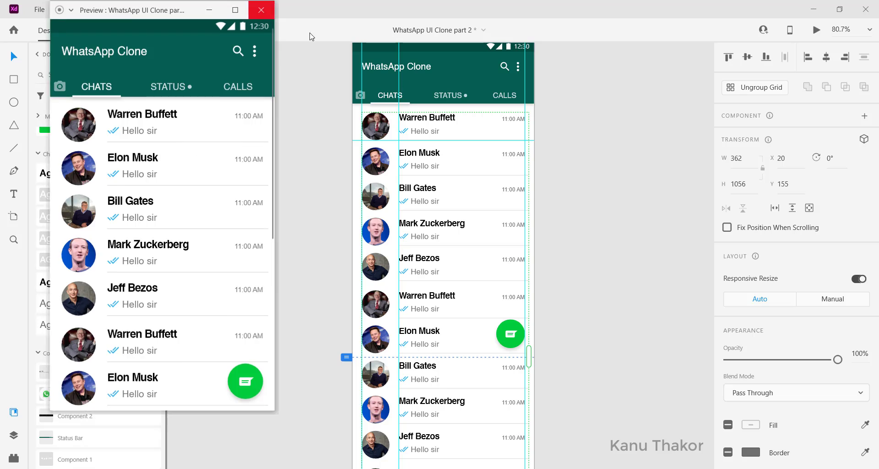
{"action": "left_click", "coordinate": [261, 9]}
Duplicate the Chat - Homepage artboard beside the original
{"action": "scroll", "coordinate": [502, 153], "scroll_direction": "up", "scroll_amount": 2}
{"action": "scroll", "coordinate": [502, 153], "scroll_direction": "right", "scroll_amount": 4}
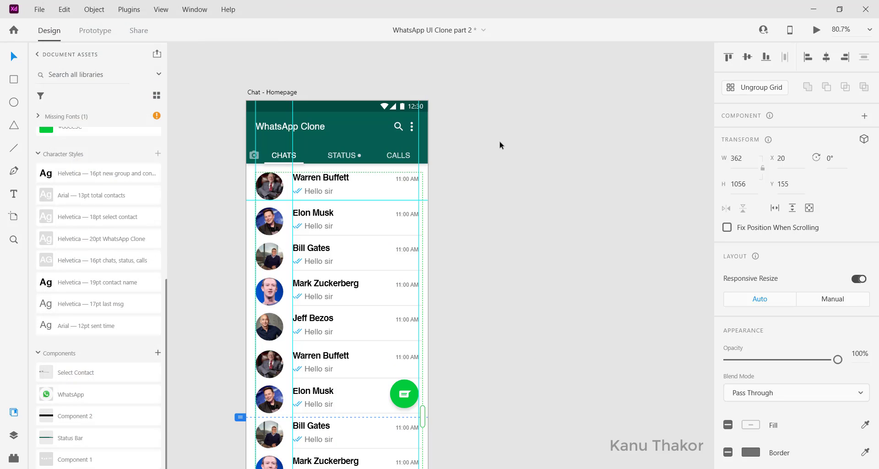
{"action": "left_click", "coordinate": [499, 141]}
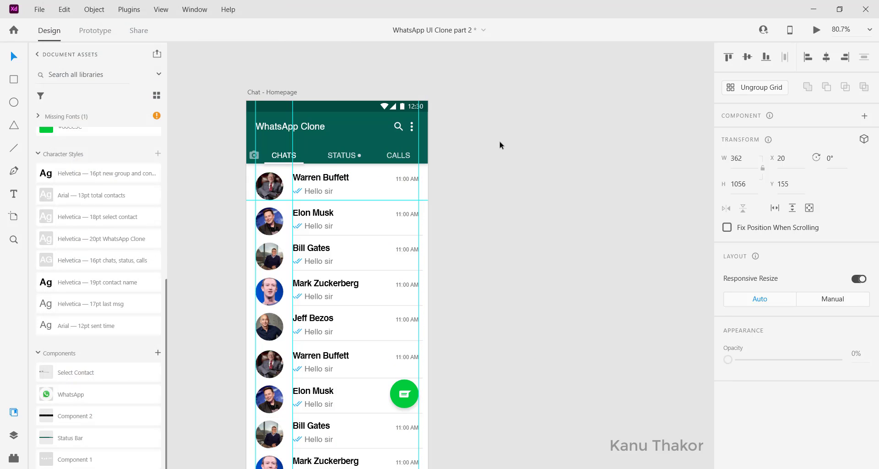
{"action": "left_click", "coordinate": [262, 93]}
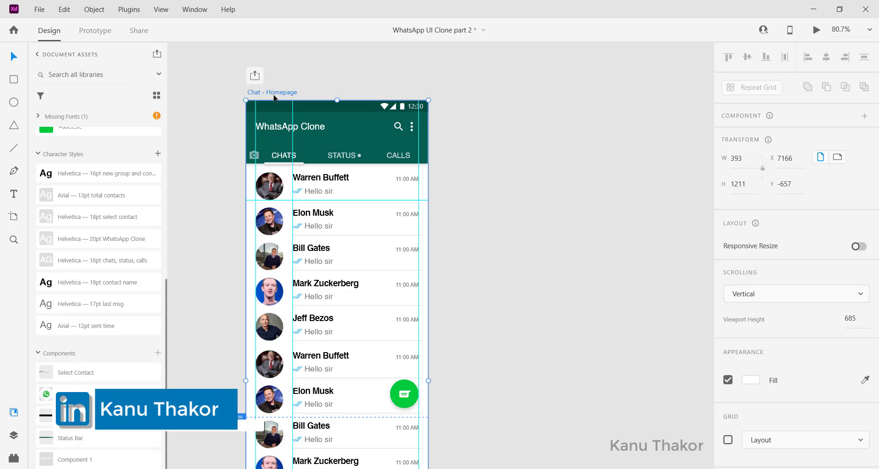
{"action": "key", "text": "ctrl+d"}
{"action": "scroll", "coordinate": [275, 98], "scroll_direction": "up", "scroll_amount": 4}
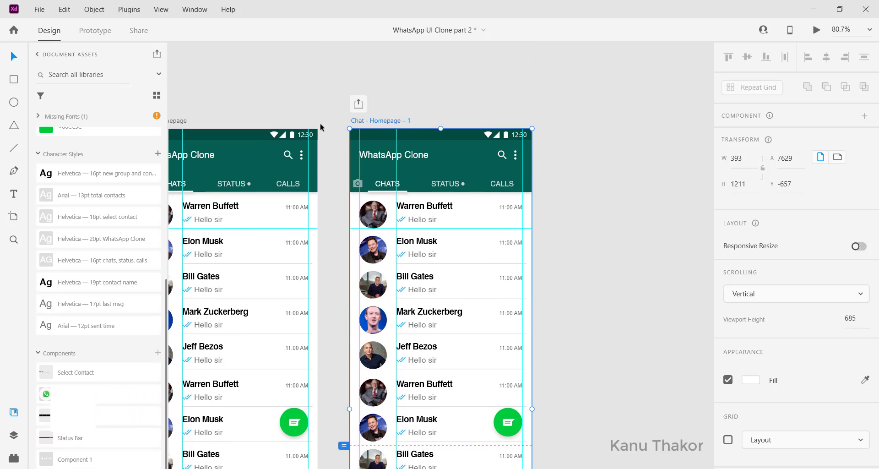
Shorten the chat list's repeat grid on the duplicate artboard to six rows, with a height of 451
{"action": "scroll", "coordinate": [460, 214], "scroll_direction": "down", "scroll_amount": 8}
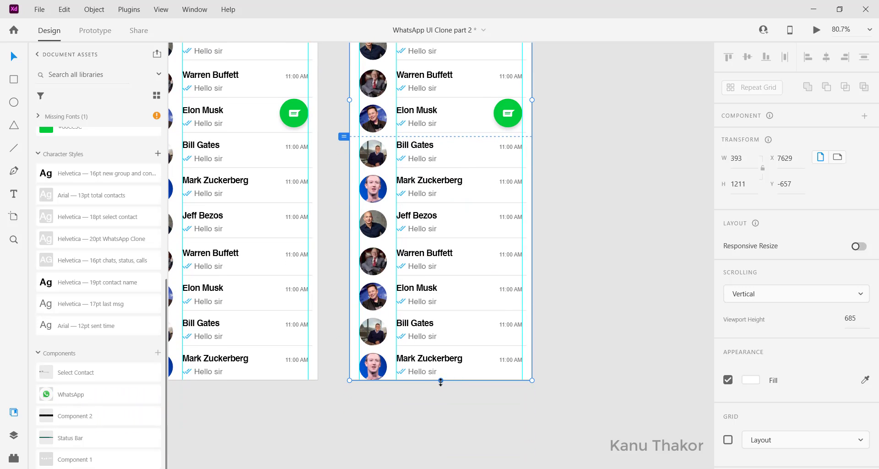
{"action": "left_click", "coordinate": [441, 380]}
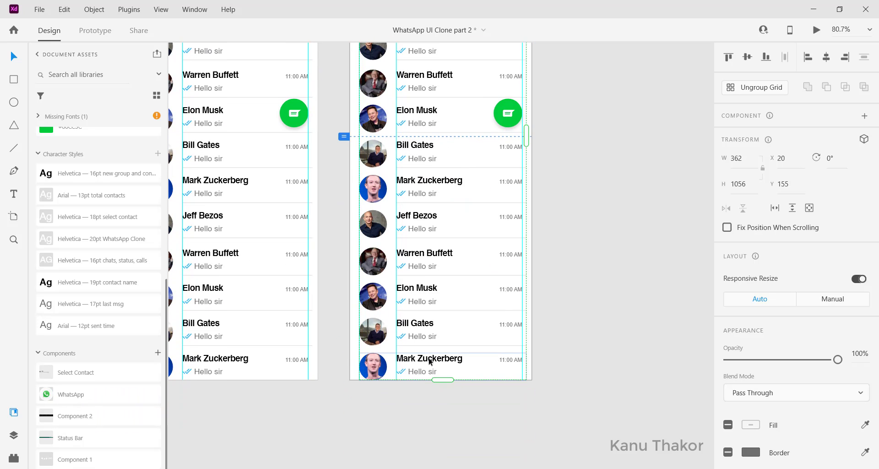
{"action": "left_click_drag", "start_coordinate": [445, 382], "coordinate": [417, 115]}
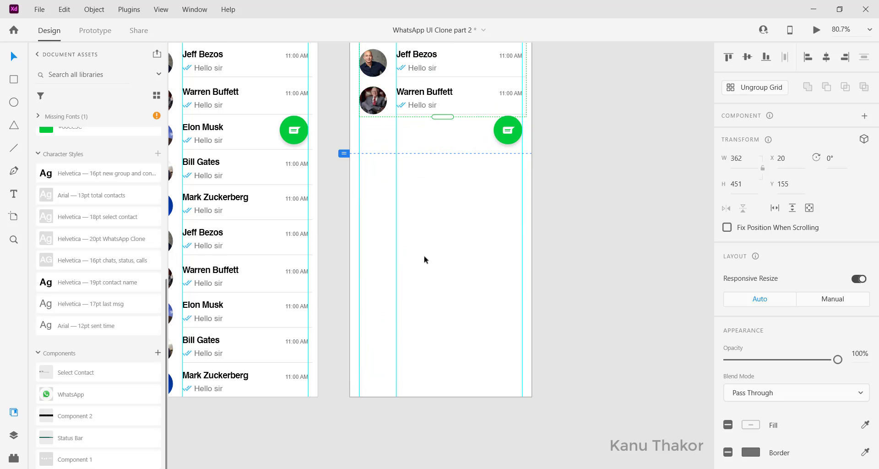
{"action": "left_click", "coordinate": [408, 378]}
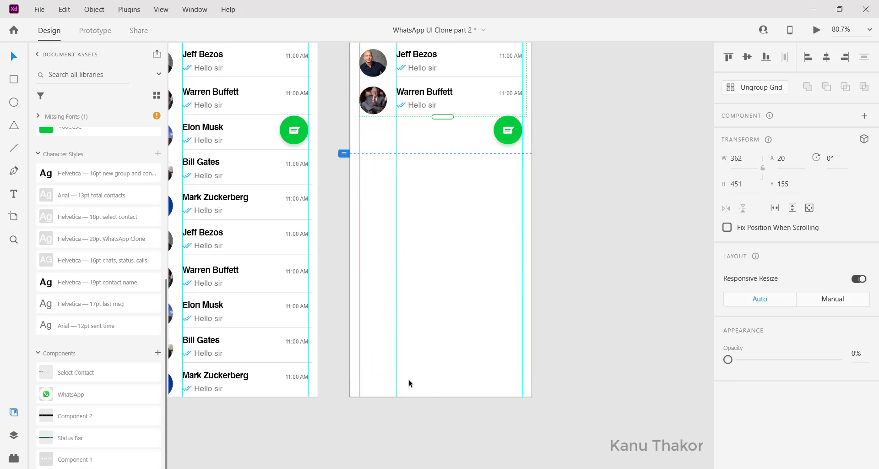
Shorten the duplicate of Chat - Homepage to a height of 697
{"action": "left_click", "coordinate": [436, 390]}
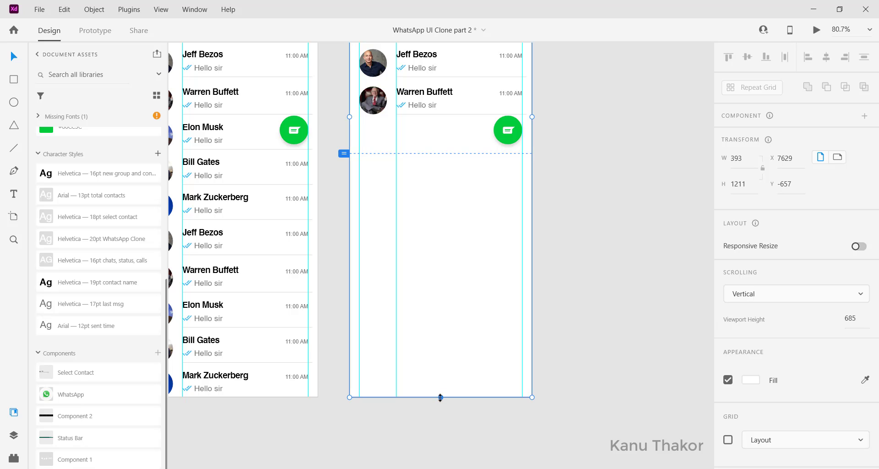
{"action": "left_click_drag", "start_coordinate": [440, 397], "coordinate": [438, 155]}
{"action": "scroll", "coordinate": [440, 161], "scroll_direction": "up", "scroll_amount": 4}
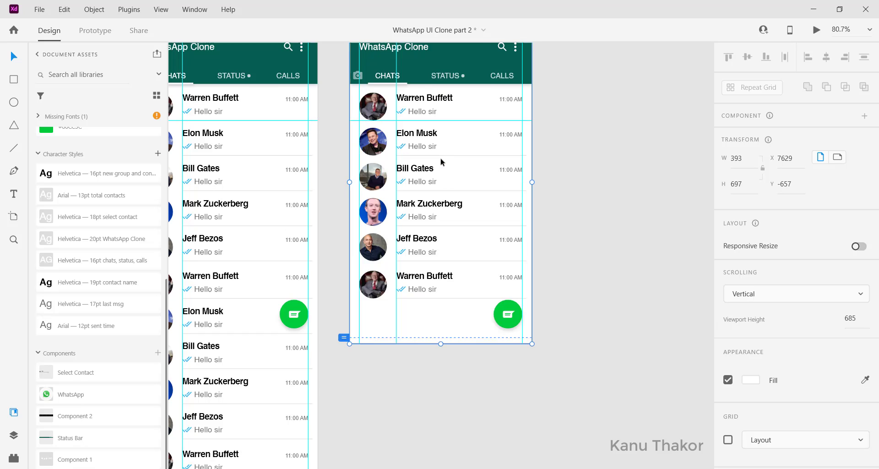
{"action": "scroll", "coordinate": [440, 161], "scroll_direction": "up", "scroll_amount": 2}
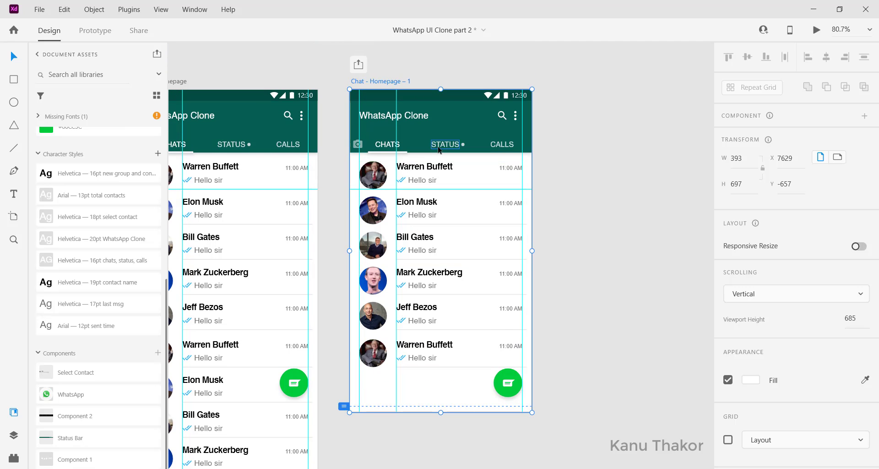
{"action": "left_click", "coordinate": [604, 192]}
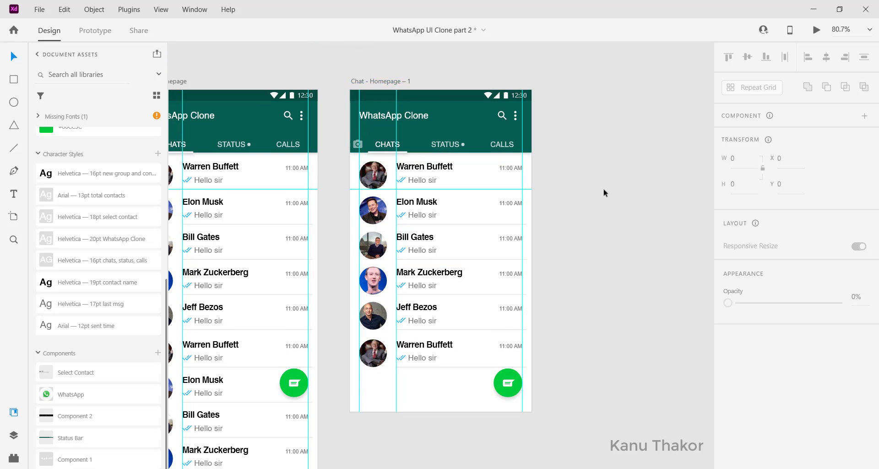
Set the opacity of the duplicate artboard's STATUS tab label to 100% and delete the dot beside it
{"action": "left_click", "coordinate": [444, 144]}
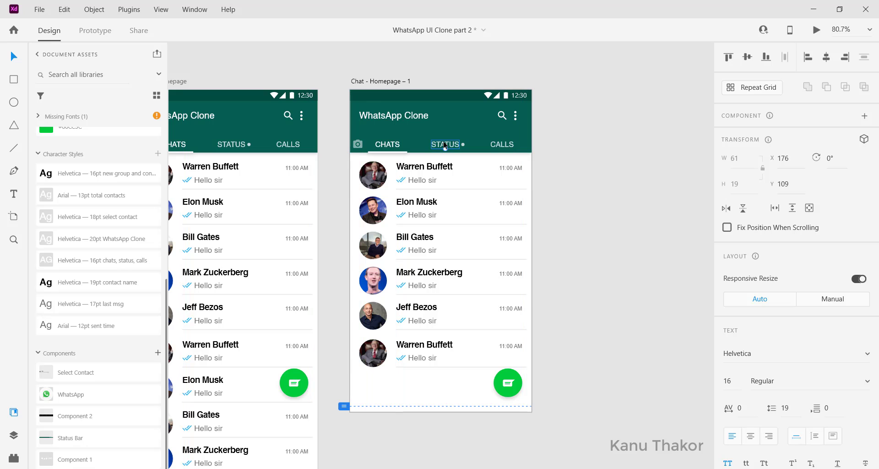
{"action": "scroll", "coordinate": [445, 145], "scroll_direction": "up", "scroll_amount": 5}
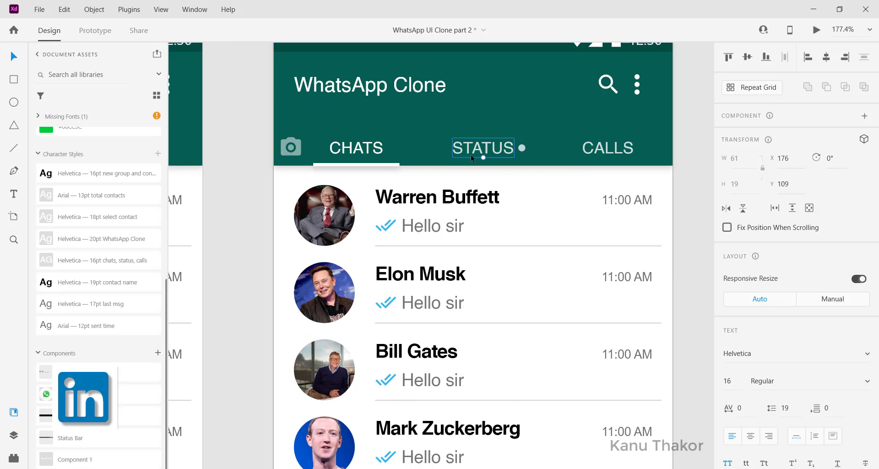
{"action": "scroll", "coordinate": [797, 183], "scroll_direction": "down", "scroll_amount": 5}
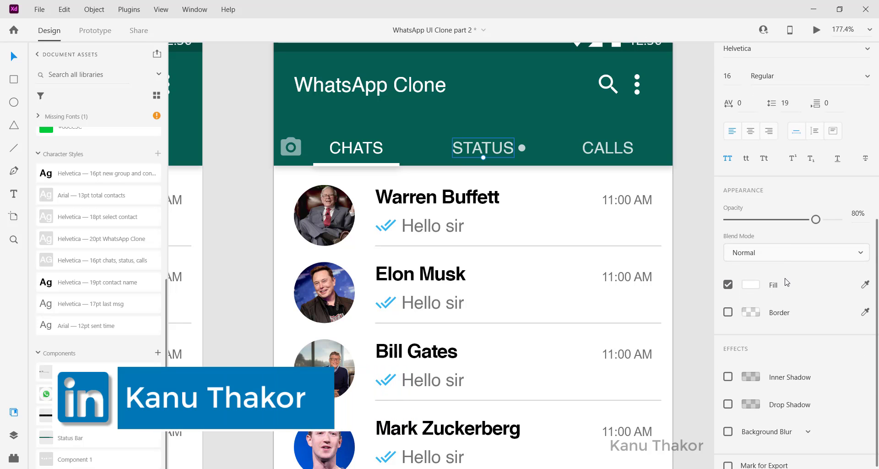
{"action": "left_click_drag", "start_coordinate": [816, 221], "coordinate": [838, 220]}
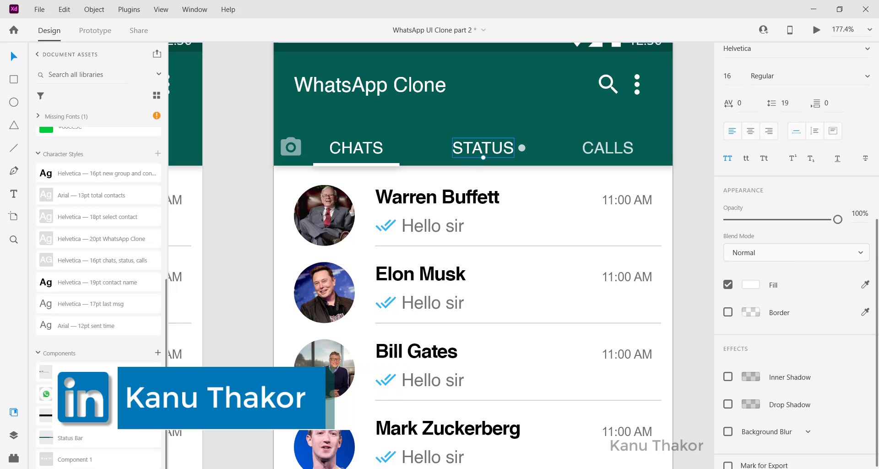
{"action": "left_click", "coordinate": [523, 148]}
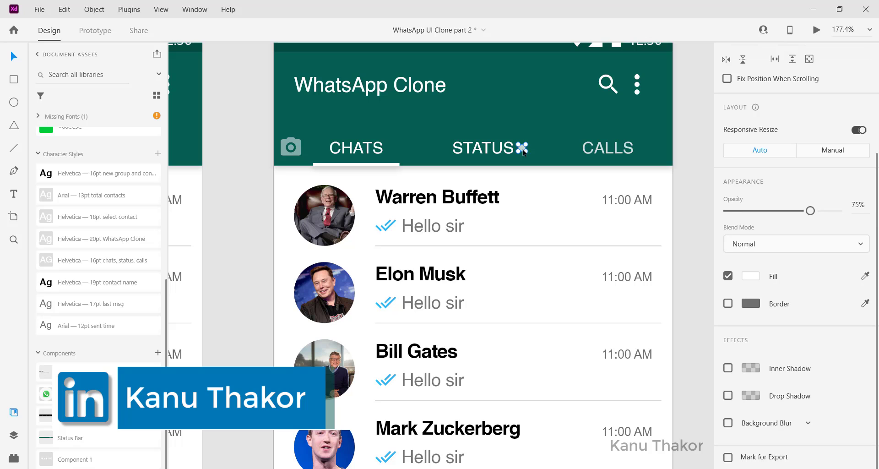
{"action": "key", "text": "Delete"}
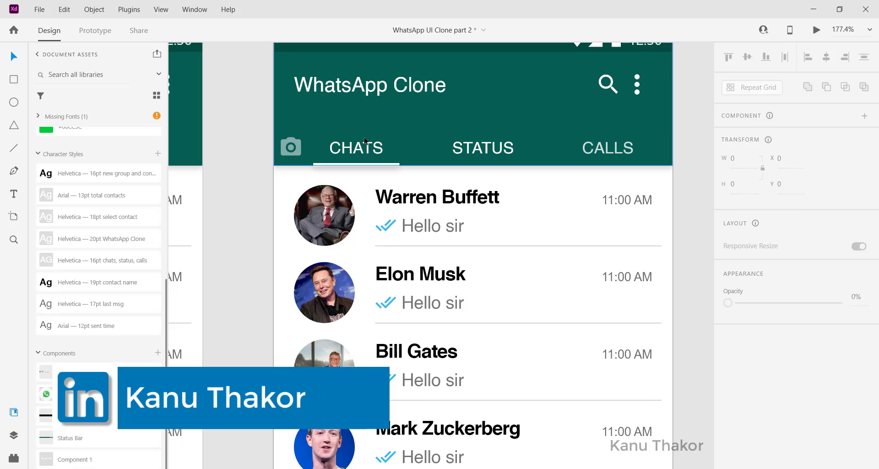
Move the white tab indicator line from under CHATS to centred under STATUS on the duplicate artboard
{"action": "left_click", "coordinate": [348, 151]}
{"action": "left_click", "coordinate": [359, 164]}
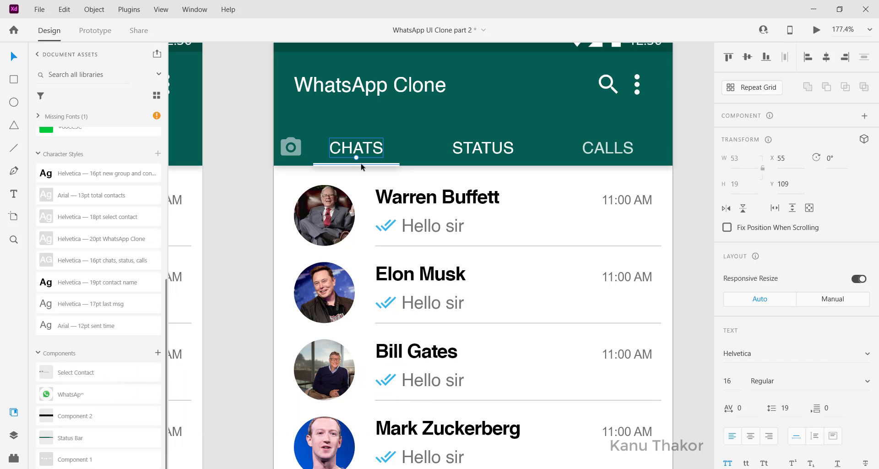
{"action": "left_click_drag", "start_coordinate": [361, 167], "coordinate": [487, 174]}
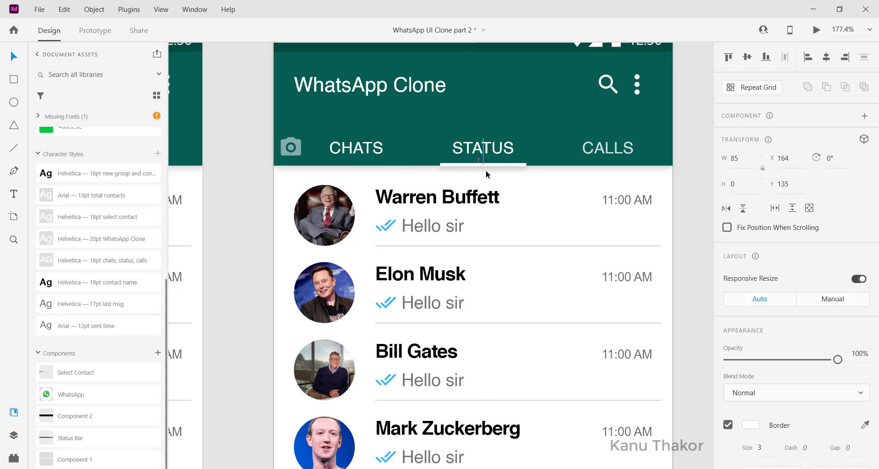
Lower the CHATS tab label's opacity on the duplicate artboard to match the inactive CALLS label
{"action": "left_click", "coordinate": [376, 154]}
{"action": "scroll", "coordinate": [376, 154], "scroll_direction": "left", "scroll_amount": 3}
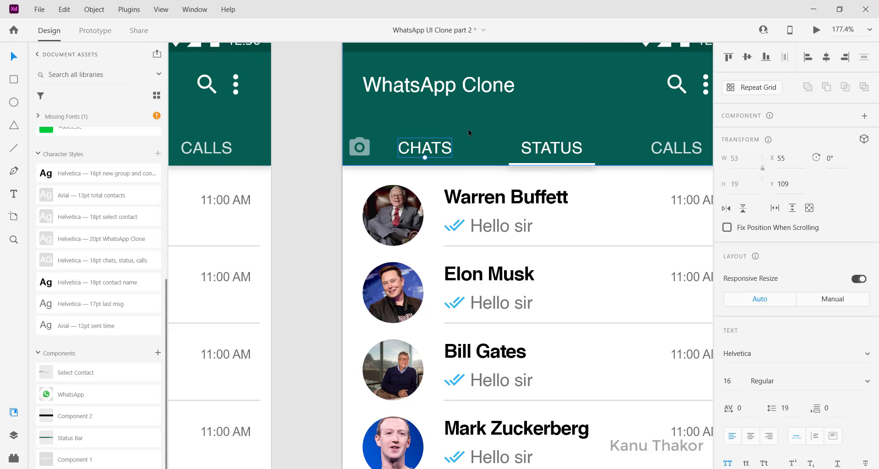
{"action": "scroll", "coordinate": [776, 274], "scroll_direction": "down", "scroll_amount": 3}
{"action": "left_click_drag", "start_coordinate": [838, 408], "coordinate": [815, 407]}
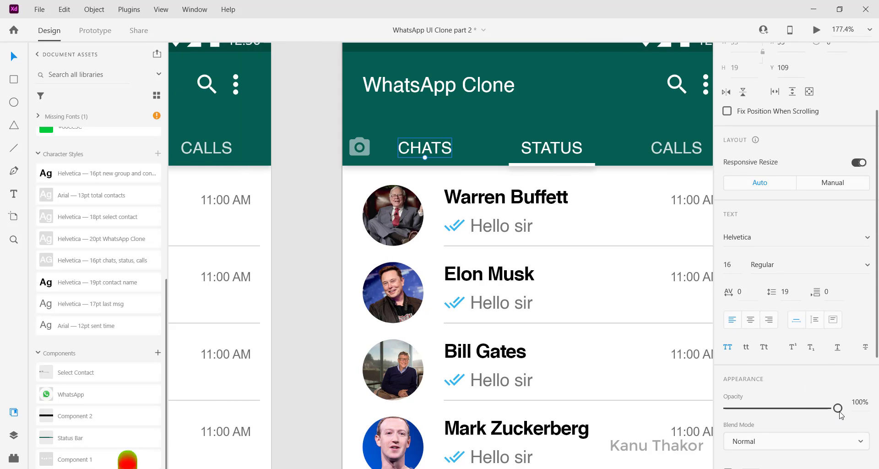
{"action": "left_click", "coordinate": [542, 98]}
{"action": "scroll", "coordinate": [542, 98], "scroll_direction": "right", "scroll_amount": 4}
{"action": "scroll", "coordinate": [542, 98], "scroll_direction": "up", "scroll_amount": 3}
{"action": "scroll", "coordinate": [541, 98], "scroll_direction": "left", "scroll_amount": 2}
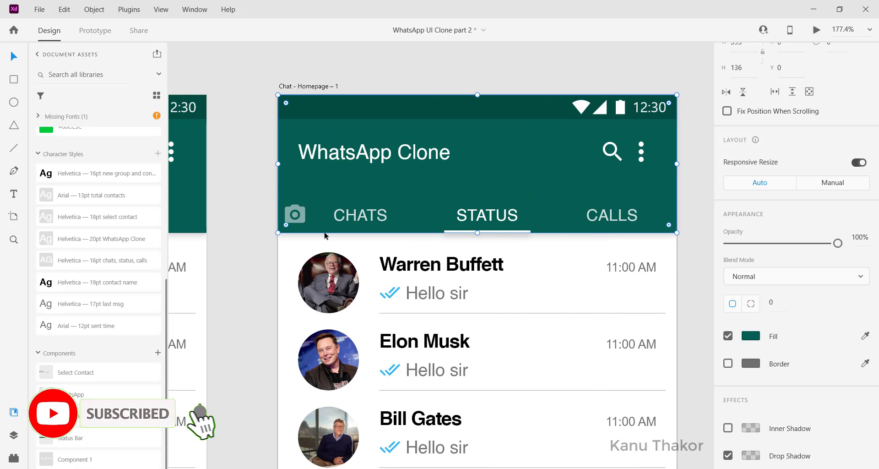
Shorten the contact repeat grid on the duplicate artboard to two rows, with a height of 143
{"action": "left_click", "coordinate": [332, 269]}
{"action": "scroll", "coordinate": [333, 269], "scroll_direction": "down", "scroll_amount": 2}
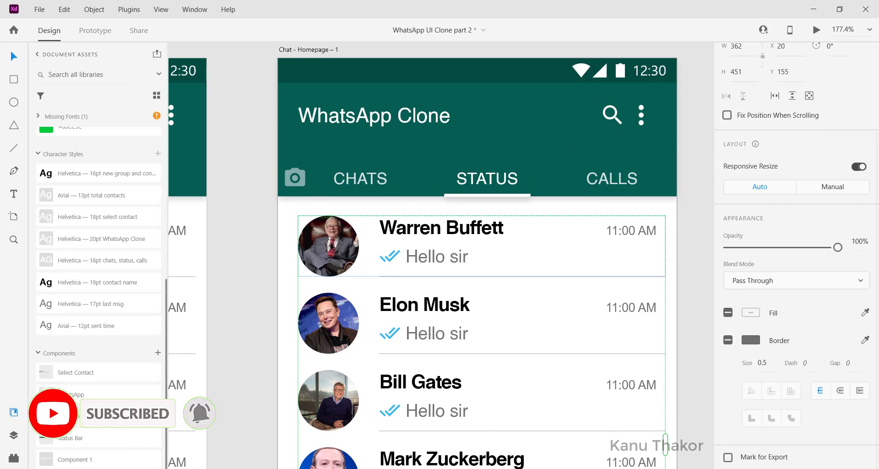
{"action": "scroll", "coordinate": [332, 247], "scroll_direction": "down", "scroll_amount": 2}
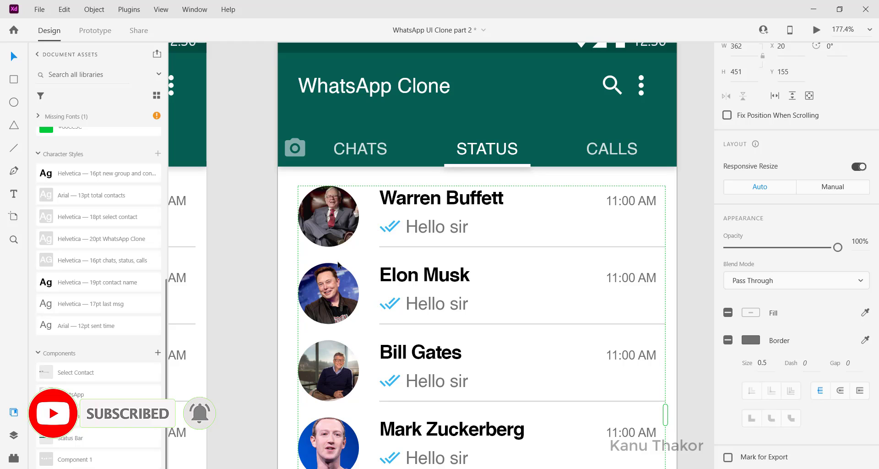
{"action": "scroll", "coordinate": [338, 265], "scroll_direction": "right", "scroll_amount": 1}
{"action": "scroll", "coordinate": [337, 265], "scroll_direction": "down", "scroll_amount": 8}
{"action": "left_click_drag", "start_coordinate": [413, 361], "coordinate": [386, 179]}
{"action": "left_click", "coordinate": [397, 224]}
{"action": "scroll", "coordinate": [397, 224], "scroll_direction": "up", "scroll_amount": 5}
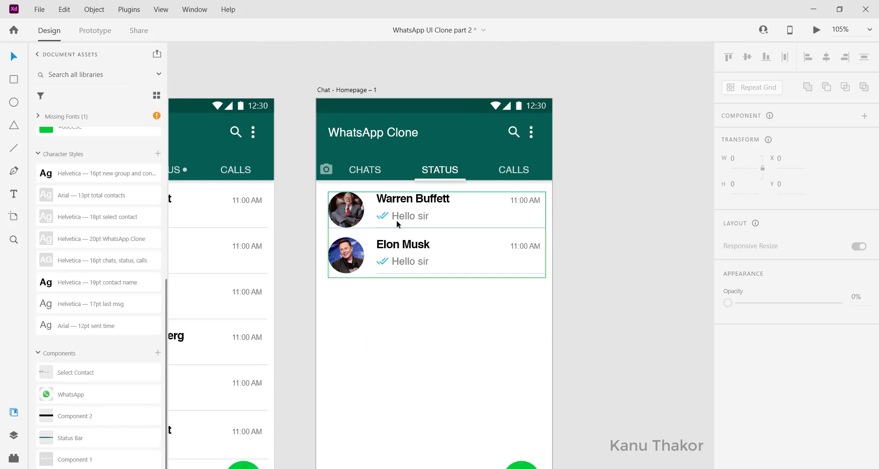
{"action": "scroll", "coordinate": [524, 209], "scroll_direction": "left", "scroll_amount": 1}
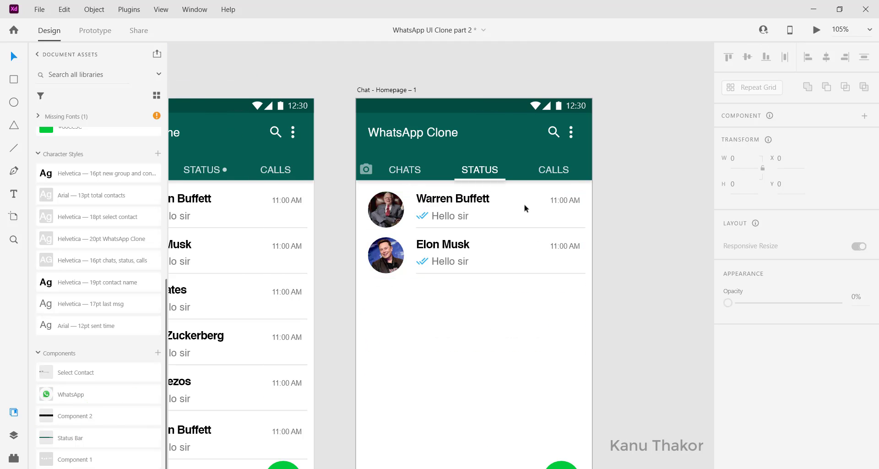
Ungroup the duplicate artboard's repeat grid and delete everything below the Warren Buffett and Elon Musk rows
{"action": "left_click", "coordinate": [450, 276]}
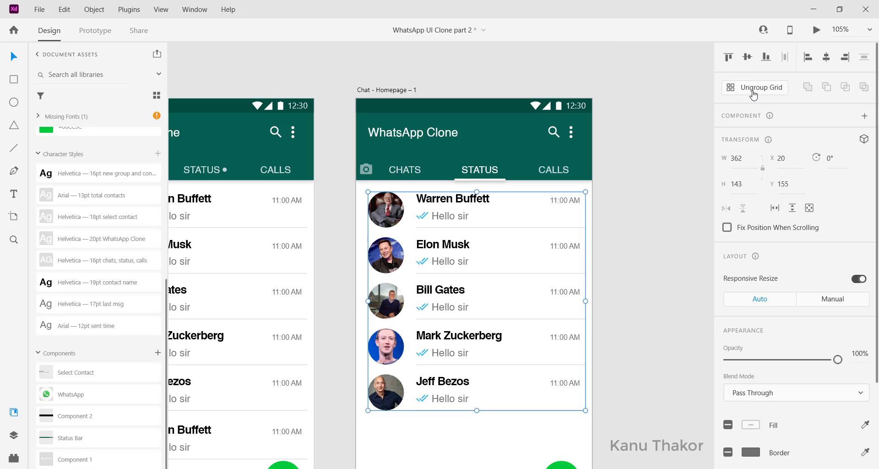
{"action": "left_click", "coordinate": [752, 88]}
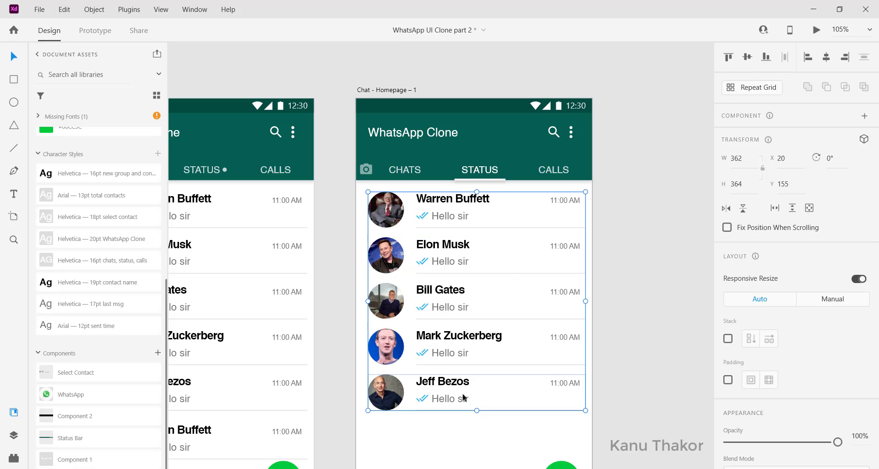
{"action": "left_click_drag", "start_coordinate": [476, 411], "coordinate": [485, 365]}
{"action": "key", "text": "Escape"}
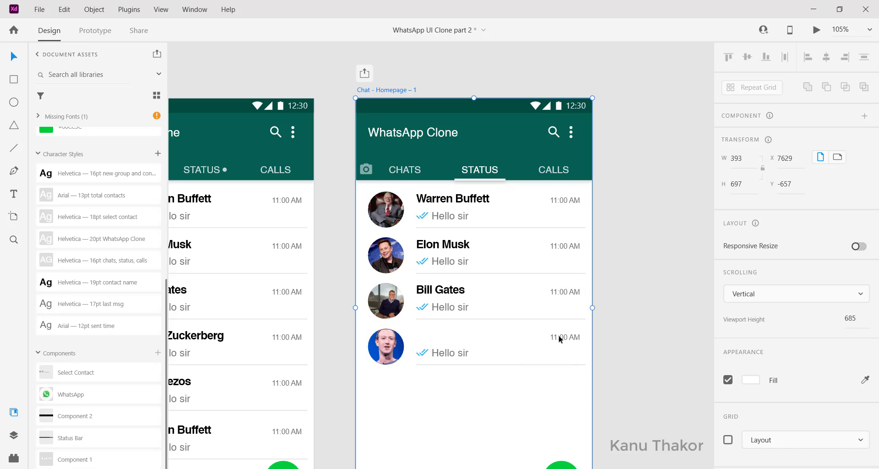
{"action": "double_click", "coordinate": [560, 338]}
{"action": "key", "text": "Delete"}
{"action": "key", "text": "Escape"}
{"action": "double_click", "coordinate": [559, 293]}
{"action": "key", "text": "Delete"}
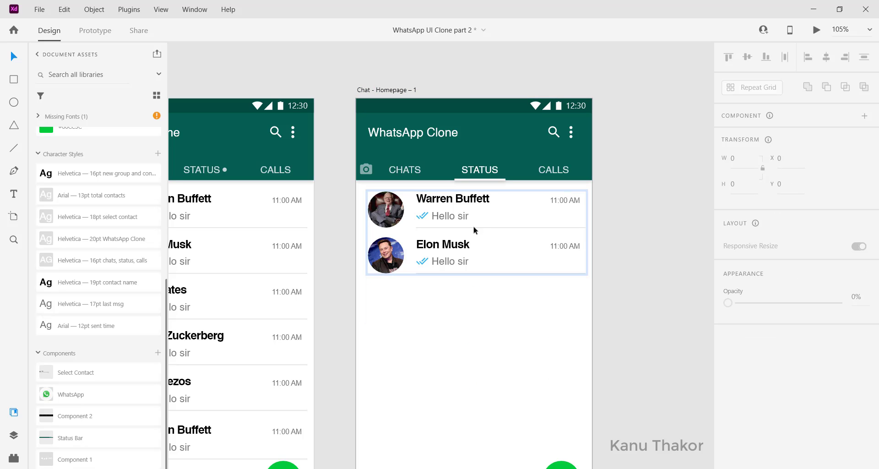
{"action": "left_click", "coordinate": [390, 211]}
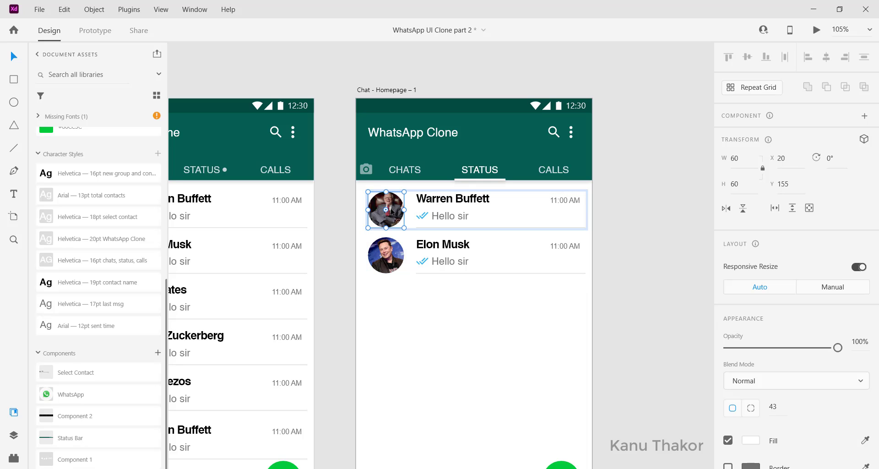
{"action": "right_click", "coordinate": [388, 210]}
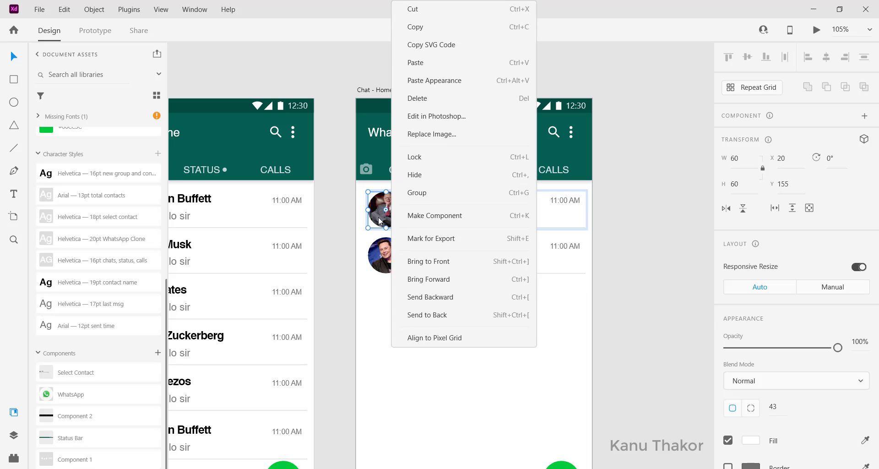
{"action": "key", "text": "Escape"}
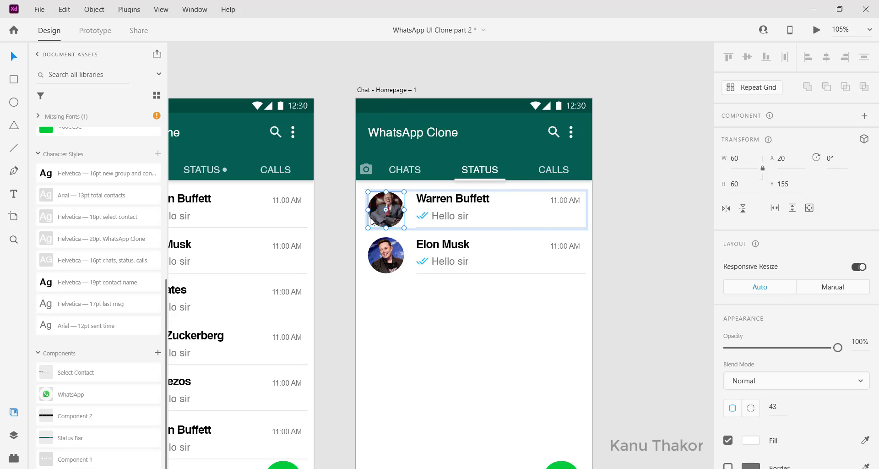
Bring the orange-background profile photo from the pasteboard onto the duplicate artboard, beside the first two rows
{"action": "scroll", "coordinate": [370, 220], "scroll_direction": "left", "scroll_amount": 10}
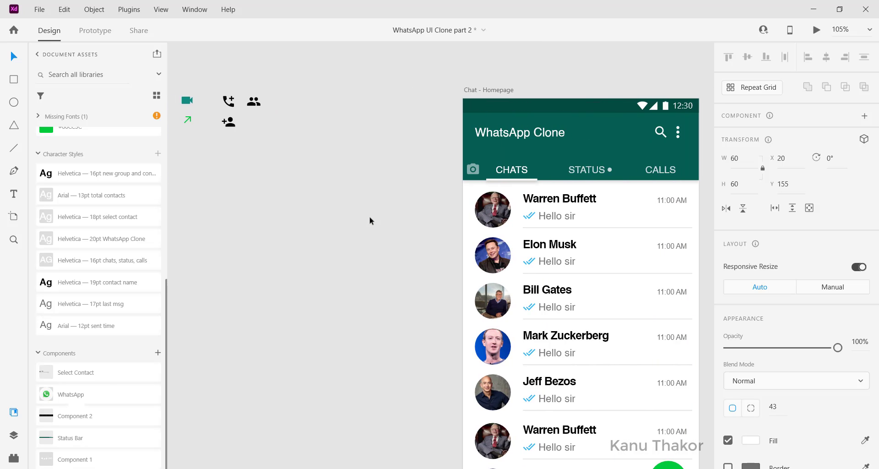
{"action": "scroll", "coordinate": [370, 221], "scroll_direction": "right", "scroll_amount": 2}
{"action": "scroll", "coordinate": [369, 220], "scroll_direction": "left", "scroll_amount": 8}
{"action": "left_click_drag", "start_coordinate": [182, 158], "coordinate": [588, 207]}
Delete the Warren Buffett photo from the first row and put the orange-background profile photo in its place
{"action": "left_click", "coordinate": [588, 207]}
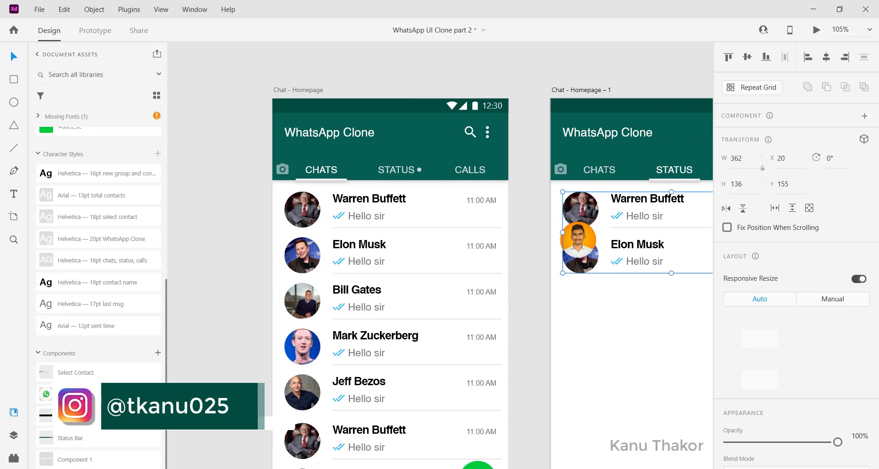
{"action": "double_click", "coordinate": [587, 211]}
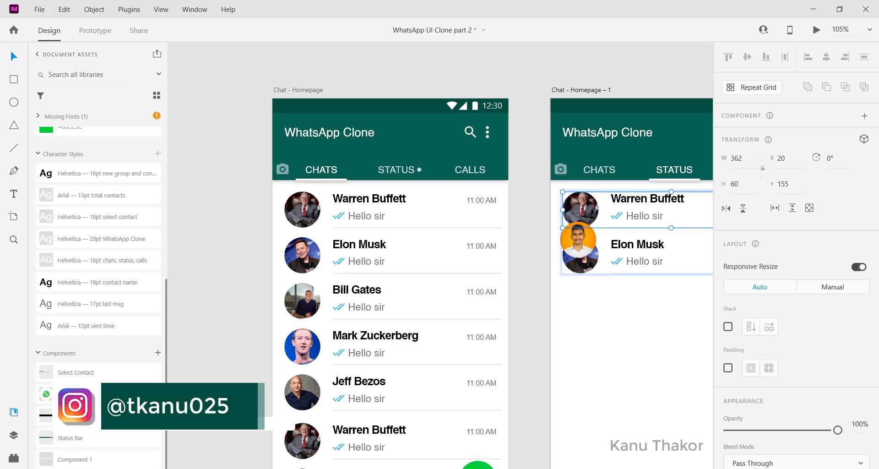
{"action": "double_click", "coordinate": [591, 212]}
{"action": "key", "text": "Delete"}
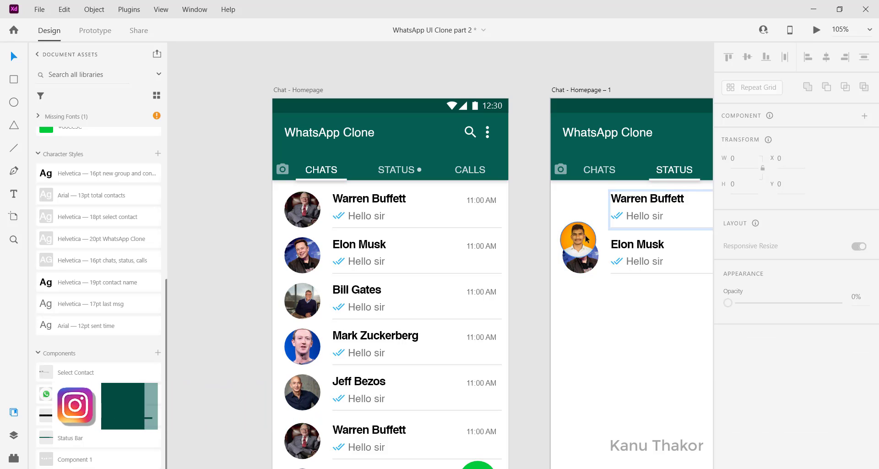
{"action": "left_click_drag", "start_coordinate": [587, 238], "coordinate": [586, 211]}
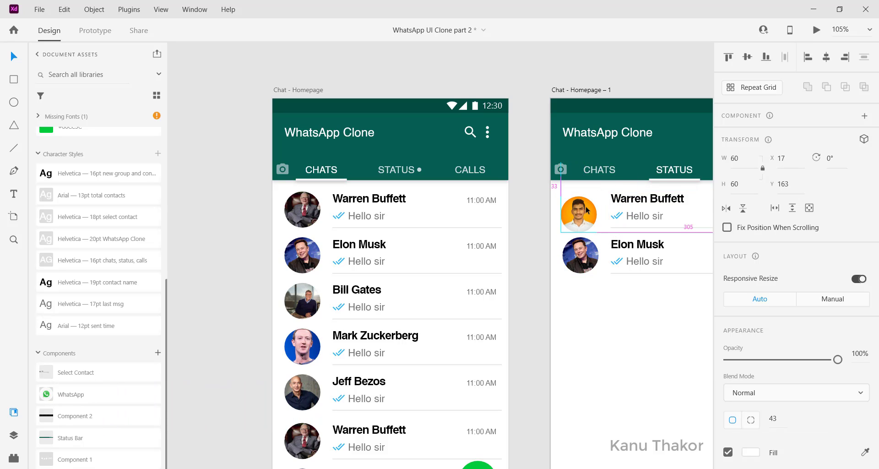
{"action": "key", "text": "Escape"}
{"action": "key", "text": "Escape"}
Ungroup the two contact rows on the duplicate artboard so each row is separate
{"action": "right_click", "coordinate": [633, 202]}
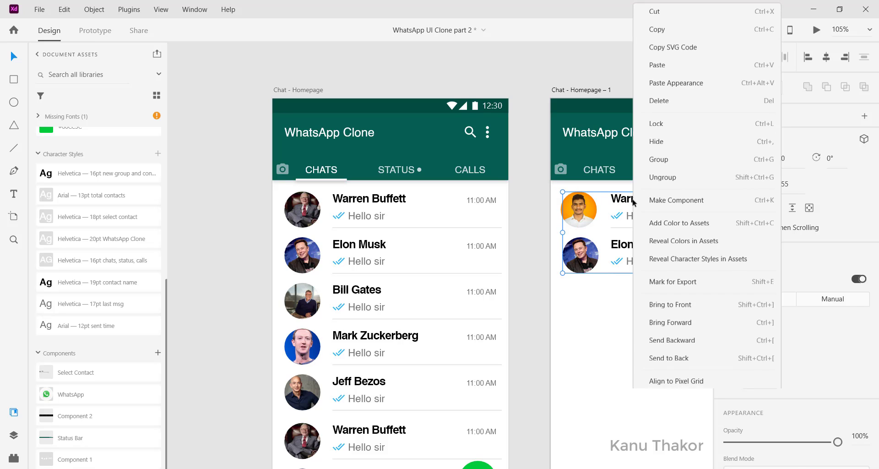
{"action": "left_click", "coordinate": [624, 200]}
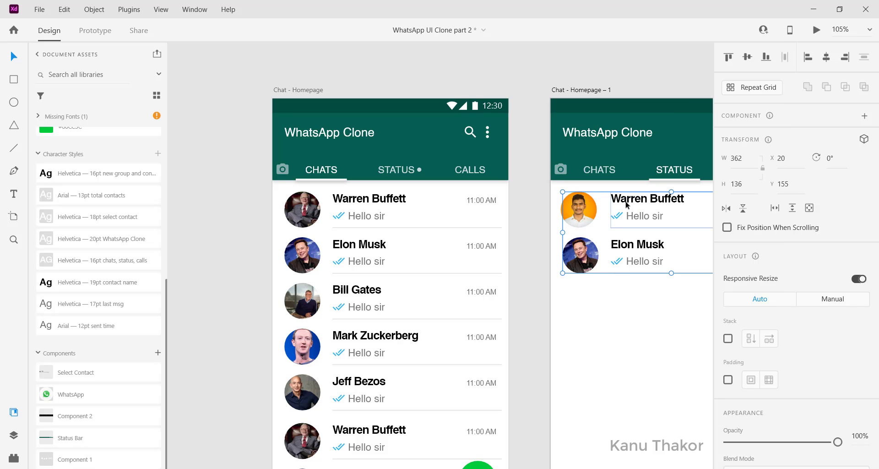
{"action": "right_click", "coordinate": [627, 201]}
{"action": "left_click", "coordinate": [659, 175]}
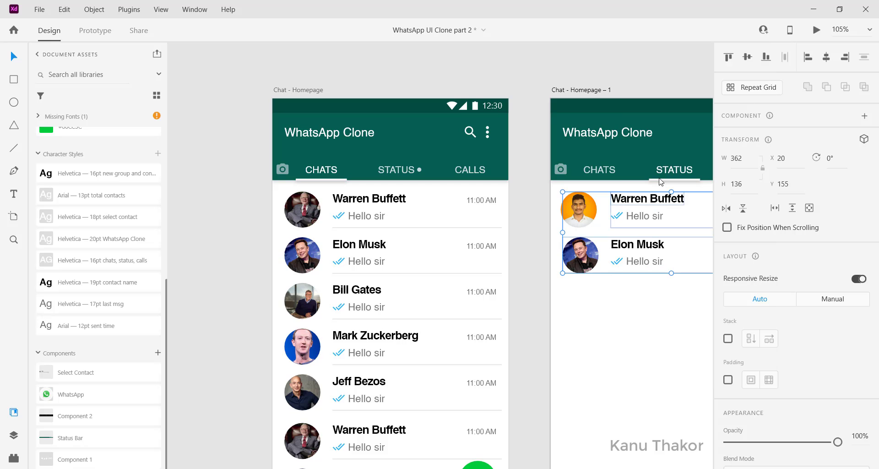
{"action": "left_click", "coordinate": [620, 312]}
Move the Elon Musk row down the duplicate artboard, leaving a wide gap below the first row
{"action": "left_click", "coordinate": [585, 264]}
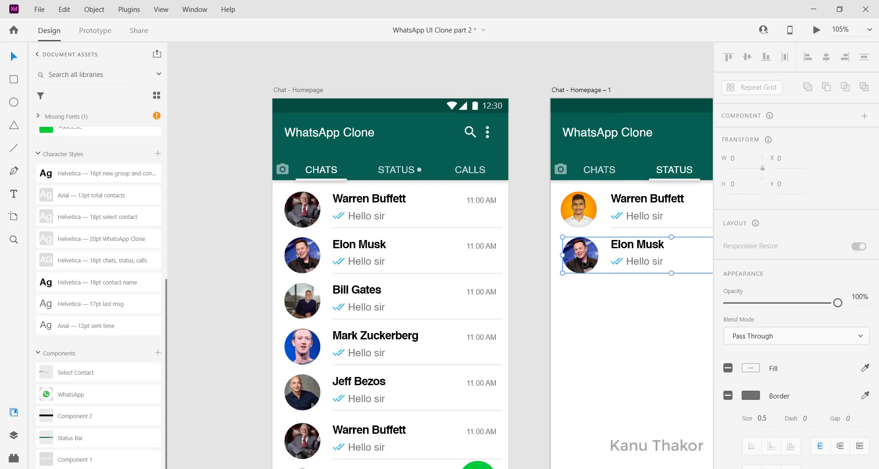
{"action": "key", "text": "shift+Down"}
{"action": "key", "text": "shift+Down"}
{"action": "key", "text": "shift+Down"}
{"action": "key", "text": "shift+Down"}
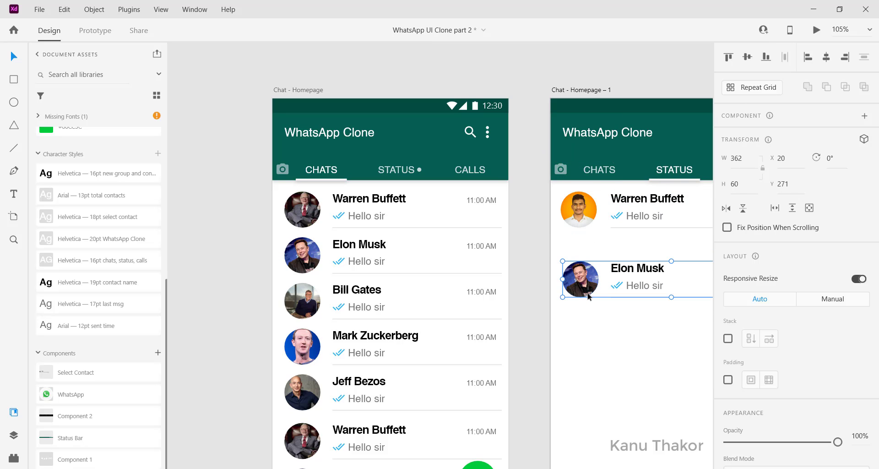
{"action": "left_click_drag", "start_coordinate": [587, 292], "coordinate": [589, 319]}
Replace the name in the first row of the duplicate artboard with "My Status"
{"action": "scroll", "coordinate": [590, 319], "scroll_direction": "right", "scroll_amount": 4}
{"action": "left_click", "coordinate": [473, 217]}
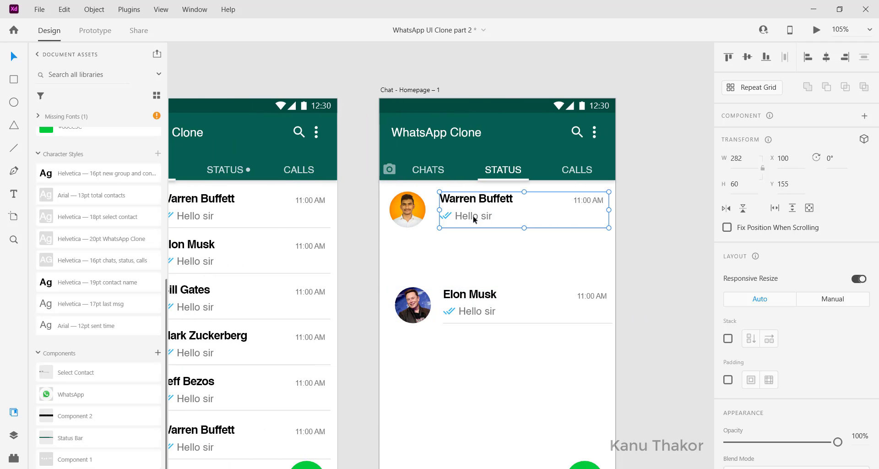
{"action": "double_click", "coordinate": [460, 201]}
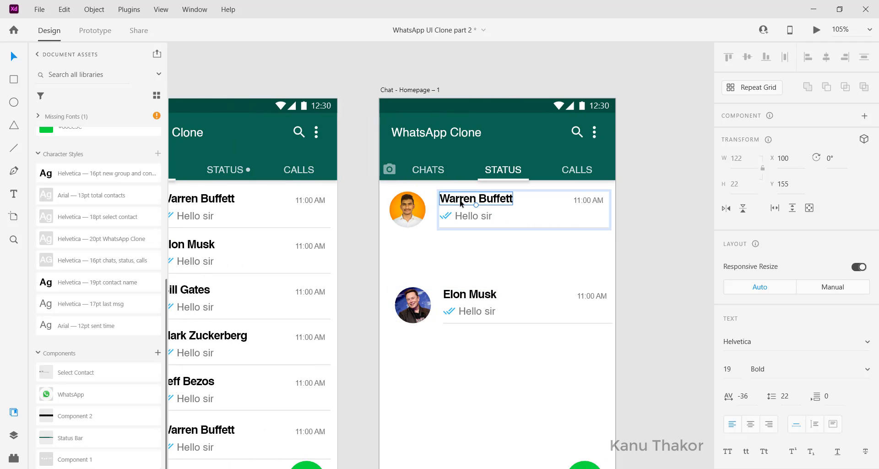
{"action": "double_click", "coordinate": [460, 202]}
{"action": "key", "text": "ctrl+a"}
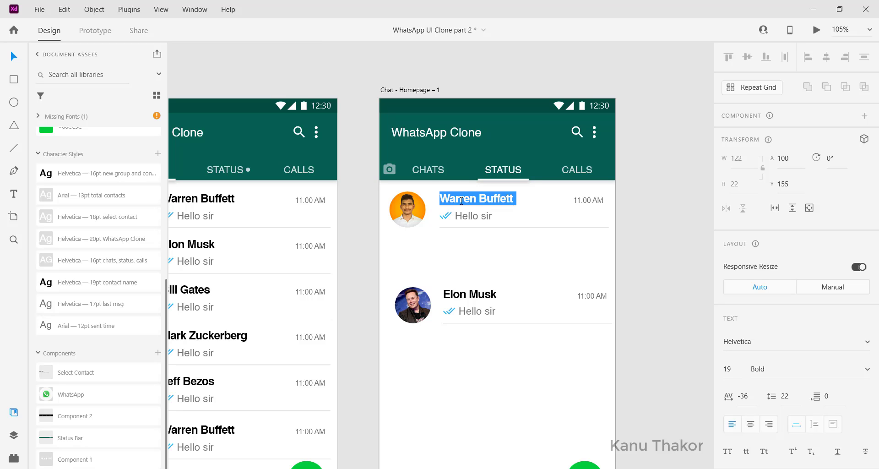
{"action": "type", "text": "My Status"}
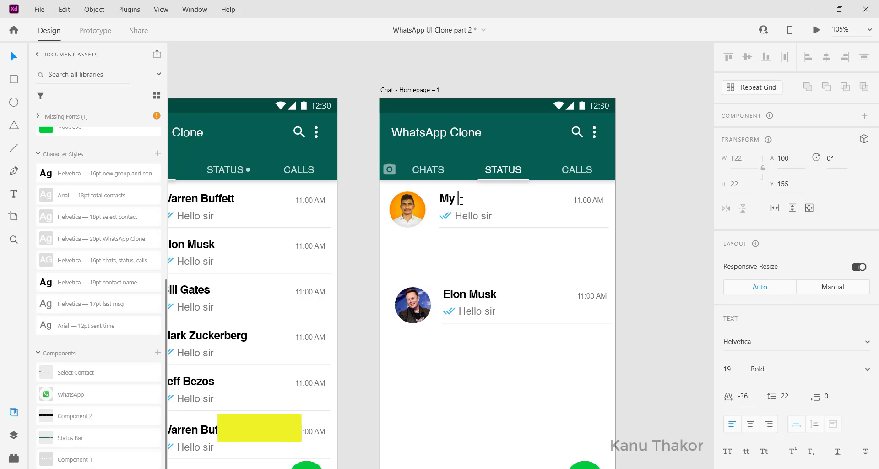
Replace the message under My Status with "Tap to add Status Update"
{"action": "left_click", "coordinate": [472, 220]}
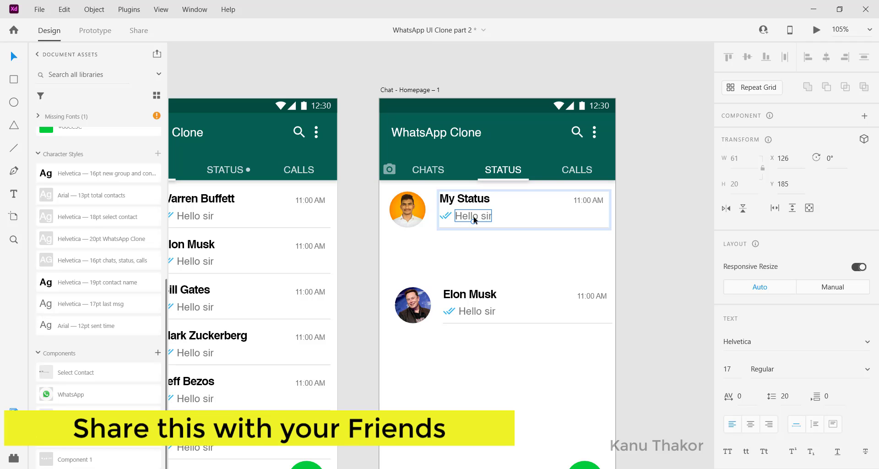
{"action": "double_click", "coordinate": [469, 219]}
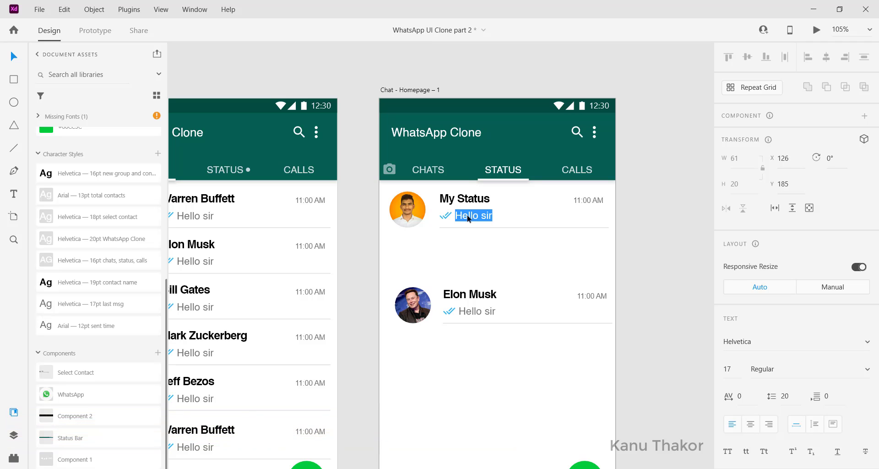
{"action": "type", "text": "Tap to add Status Update"}
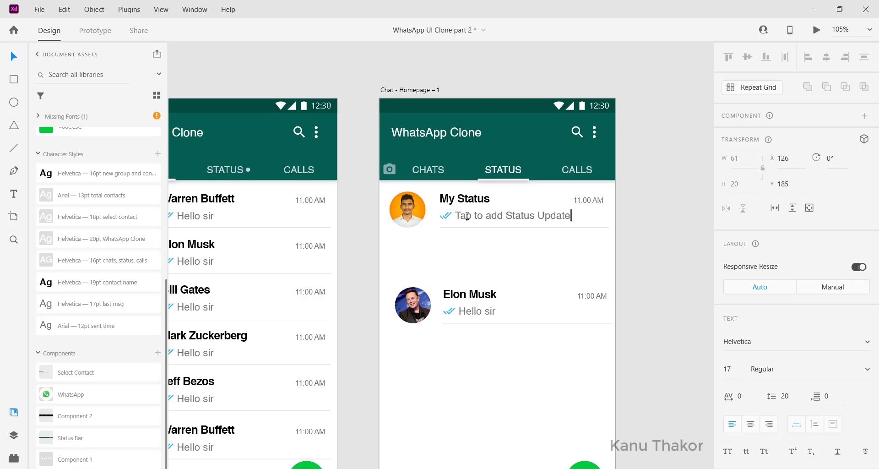
Delete the double-tick icon from the My Status row and align the caption text with the start of the name above
{"action": "left_click", "coordinate": [446, 216]}
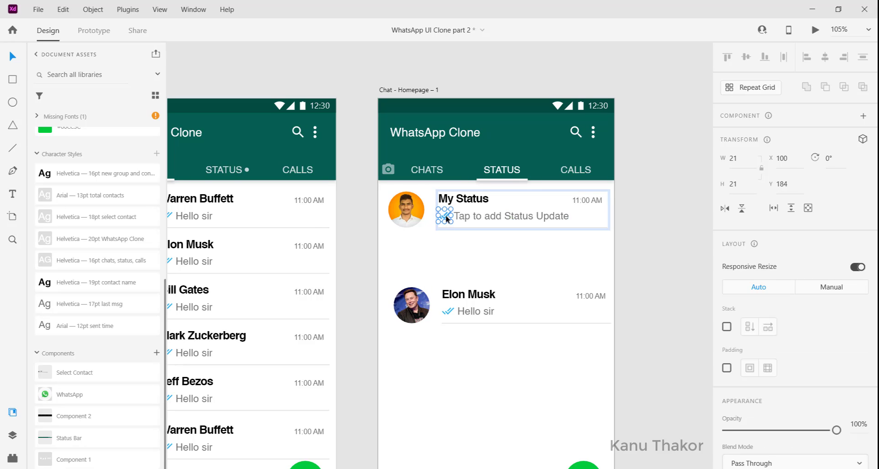
{"action": "key", "text": "Delete"}
{"action": "left_click_drag", "start_coordinate": [470, 216], "coordinate": [422, 222]}
Shift the orange-background profile photo to X 22 so it sits near the artboard's left layout guide
{"action": "left_click", "coordinate": [430, 236]}
{"action": "scroll", "coordinate": [408, 220], "scroll_direction": "left", "scroll_amount": 1}
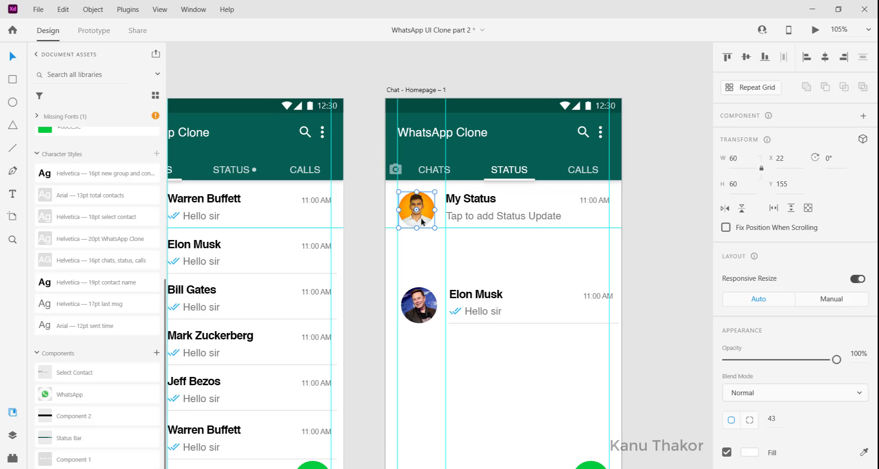
{"action": "left_click", "coordinate": [425, 252]}
Delete the divider line beneath the My Status row
{"action": "left_click", "coordinate": [478, 227]}
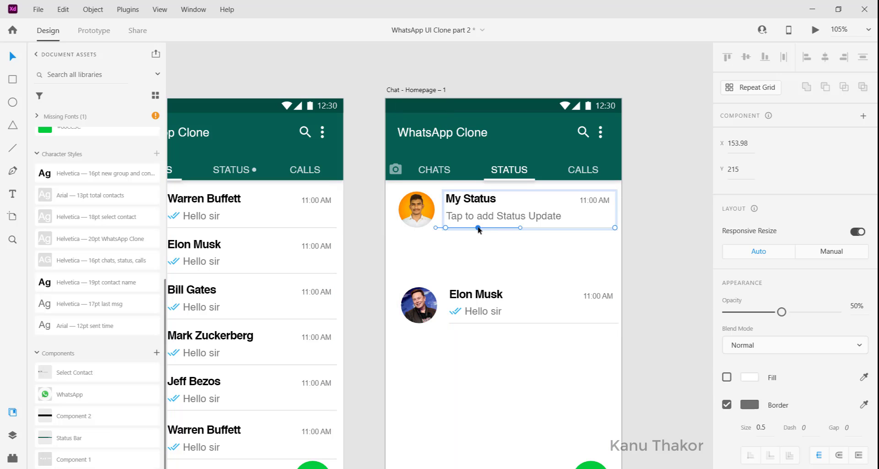
{"action": "left_click_drag", "start_coordinate": [479, 229], "coordinate": [541, 230]}
{"action": "left_click", "coordinate": [485, 235]}
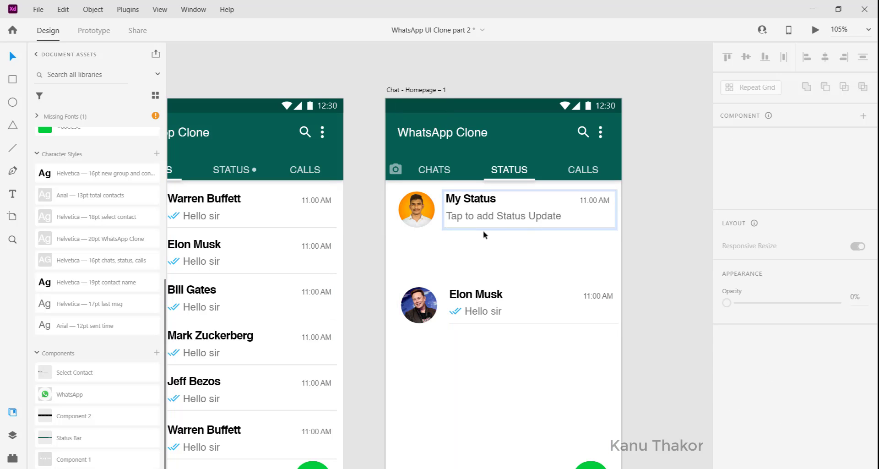
{"action": "left_click", "coordinate": [484, 227]}
{"action": "key", "text": "Delete"}
{"action": "left_click", "coordinate": [484, 229]}
Delete the sent-time text from the My Status row
{"action": "scroll", "coordinate": [484, 229], "scroll_direction": "left", "scroll_amount": 1}
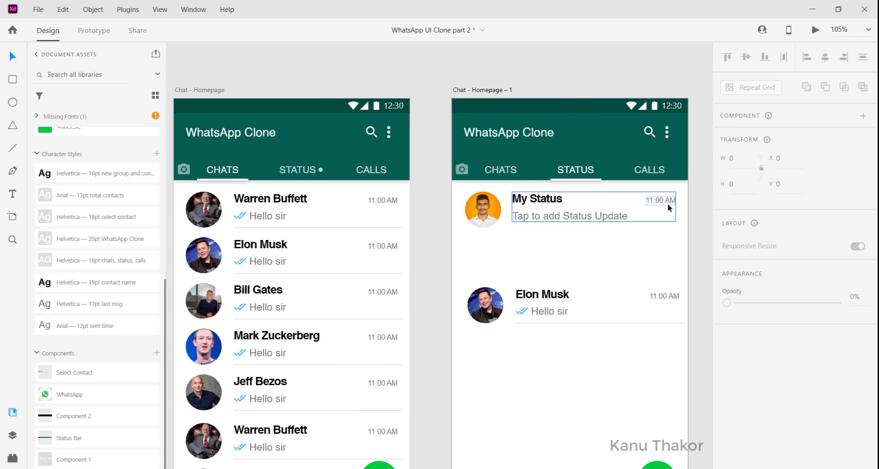
{"action": "double_click", "coordinate": [665, 203]}
{"action": "scroll", "coordinate": [664, 204], "scroll_direction": "right", "scroll_amount": 1}
{"action": "key", "text": "Delete"}
{"action": "scroll", "coordinate": [477, 242], "scroll_direction": "left", "scroll_amount": 1}
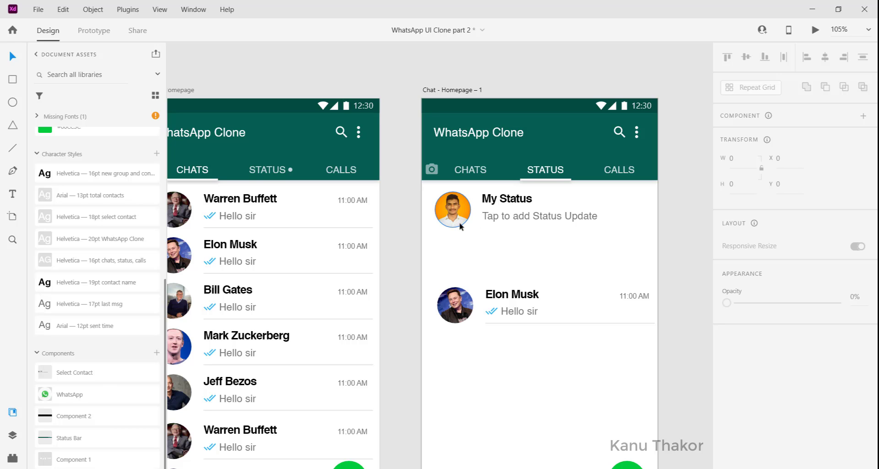
Copy the green plus icon from the pasteboard onto the duplicate artboard and place it over the My Status photo's lower-right edge
{"action": "scroll", "coordinate": [461, 226], "scroll_direction": "left", "scroll_amount": 12}
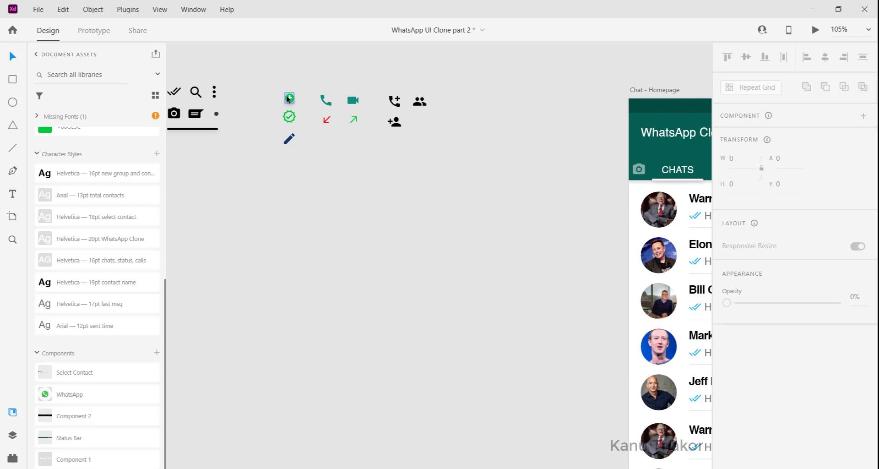
{"action": "left_click", "coordinate": [288, 98]}
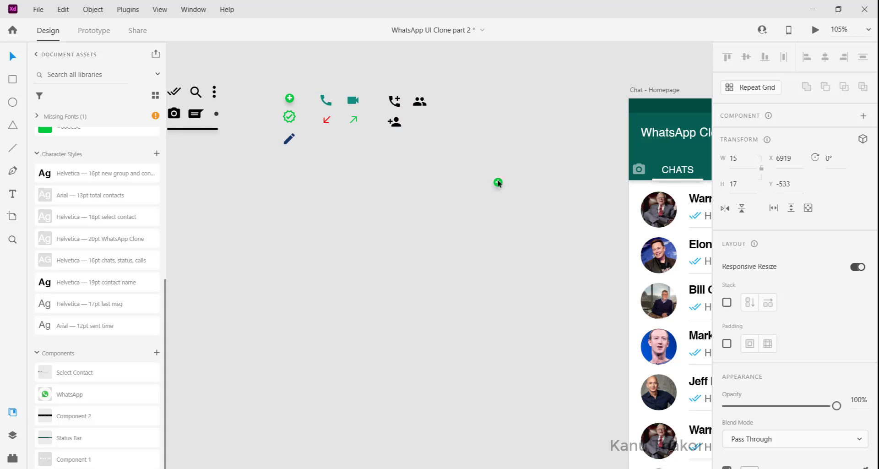
{"action": "left_click_drag", "start_coordinate": [289, 97], "coordinate": [289, 95]}
{"action": "scroll", "coordinate": [290, 96], "scroll_direction": "right", "scroll_amount": 10}
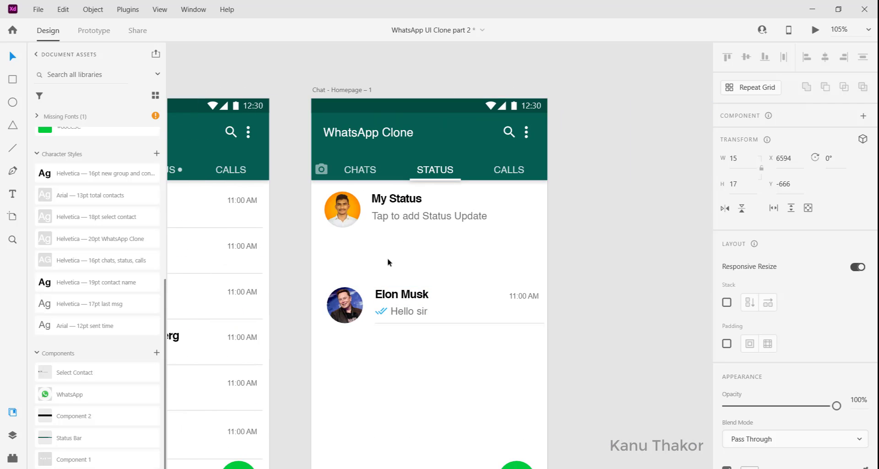
{"action": "left_click", "coordinate": [388, 262]}
{"action": "key", "text": "ctrl+v"}
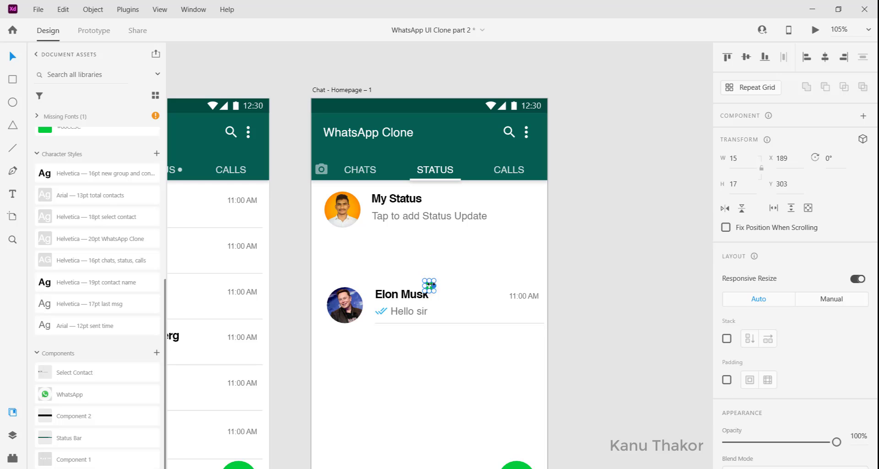
{"action": "left_click_drag", "start_coordinate": [428, 286], "coordinate": [356, 221]}
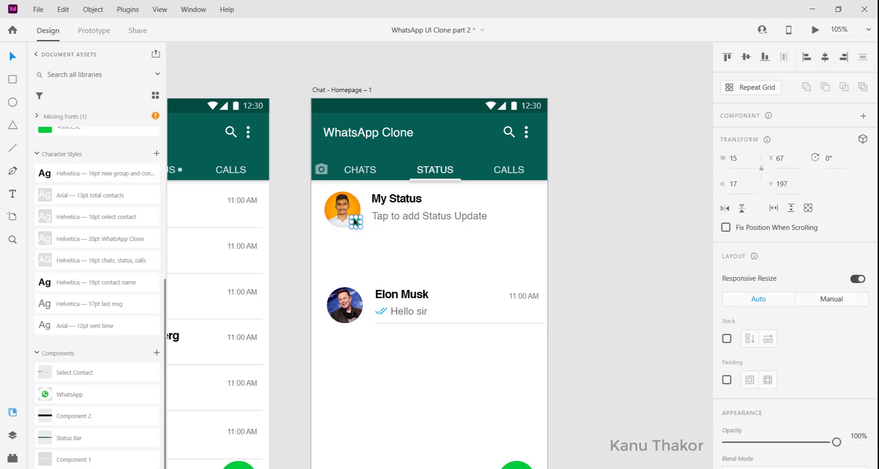
{"action": "left_click", "coordinate": [375, 239]}
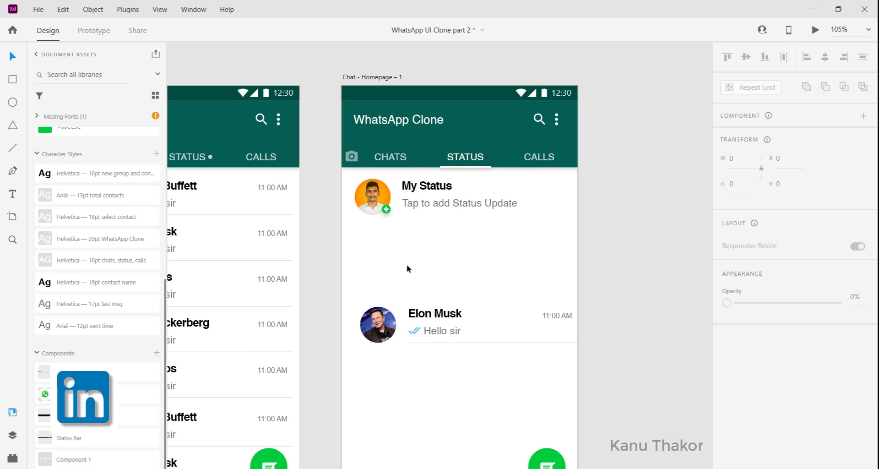
Draw a full-width rectangle, 393 wide and about 24 high, across the artboard just below the My Status row
{"action": "scroll", "coordinate": [407, 258], "scroll_direction": "left", "scroll_amount": 1}
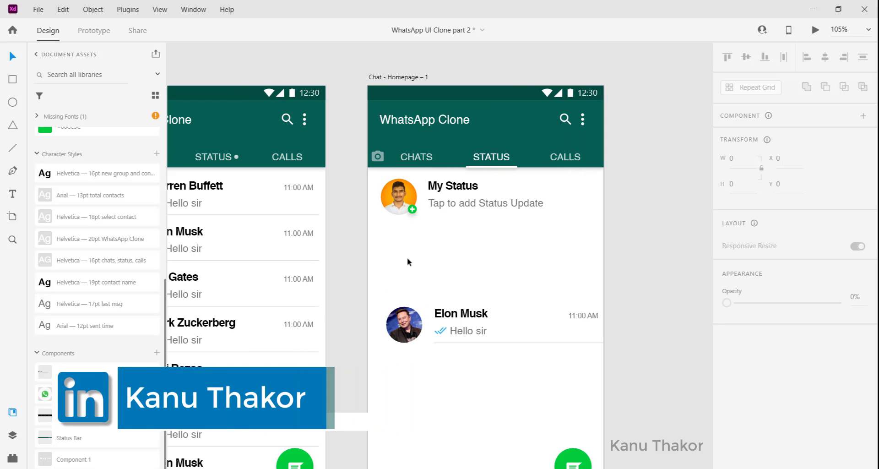
{"action": "scroll", "coordinate": [408, 259], "scroll_direction": "left", "scroll_amount": 1}
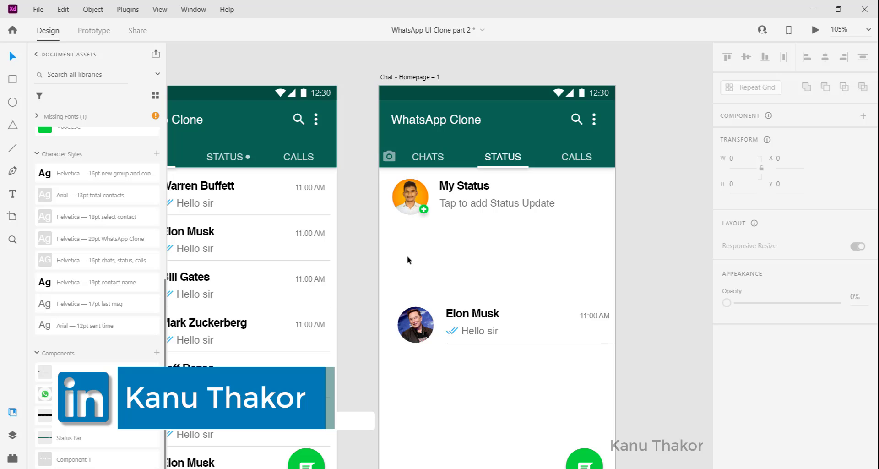
{"action": "scroll", "coordinate": [408, 259], "scroll_direction": "left", "scroll_amount": 2}
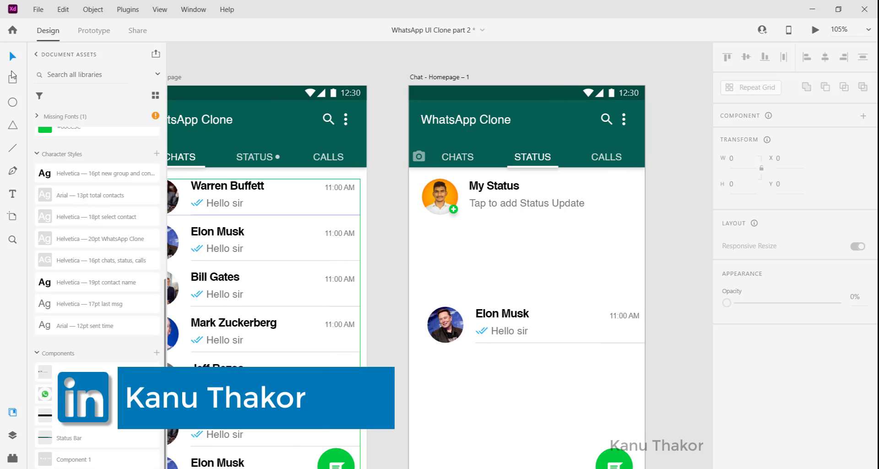
{"action": "key", "text": "r"}
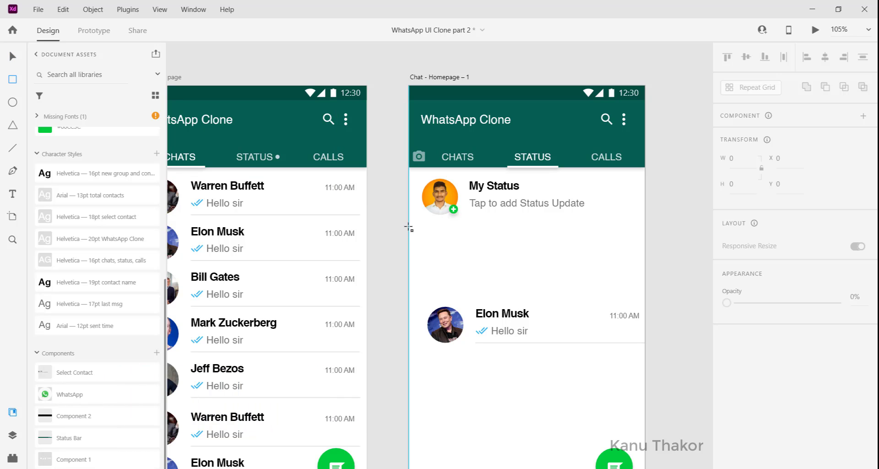
{"action": "mouse_move", "coordinate": [408, 226]}
{"action": "left_mouse_down"}
{"action": "mouse_move", "coordinate": [617, 257]}
{"action": "mouse_move", "coordinate": [644, 241]}
{"action": "left_mouse_up"}
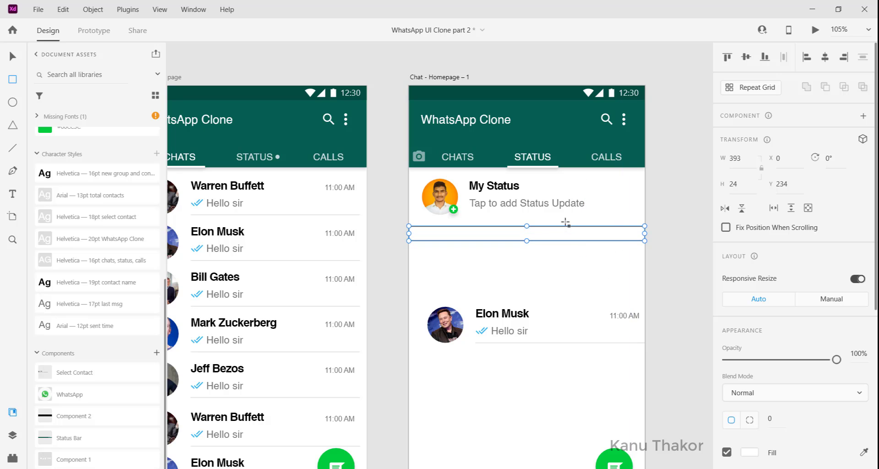
Fill the rectangle with the #E6E6E6 recent status bg color and remove its border
{"action": "scroll", "coordinate": [108, 199], "scroll_direction": "up", "scroll_amount": 8}
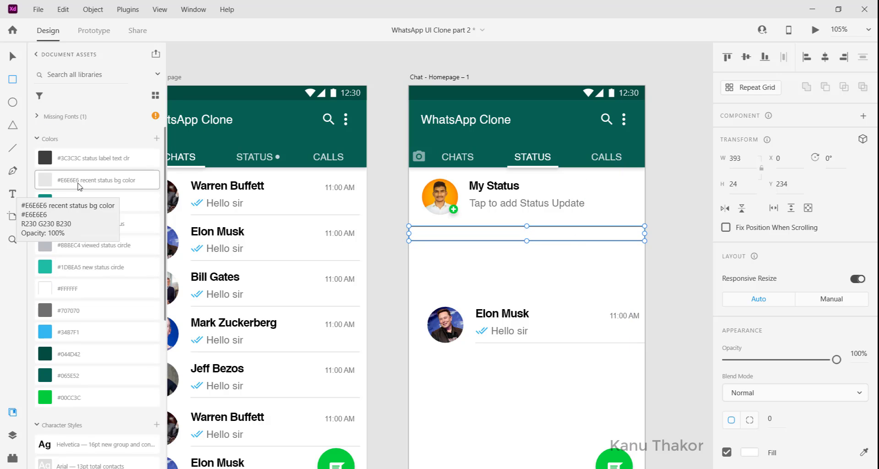
{"action": "left_click", "coordinate": [80, 185]}
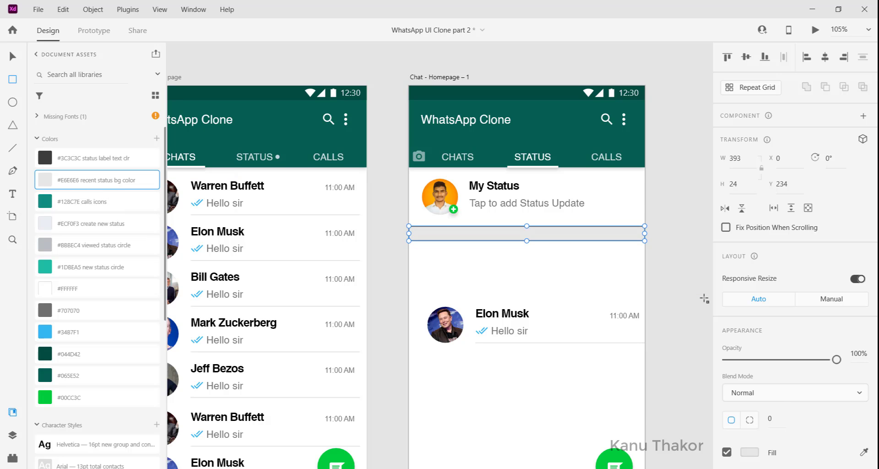
{"action": "scroll", "coordinate": [704, 298], "scroll_direction": "down", "scroll_amount": 2}
{"action": "scroll", "coordinate": [733, 275], "scroll_direction": "down", "scroll_amount": 5}
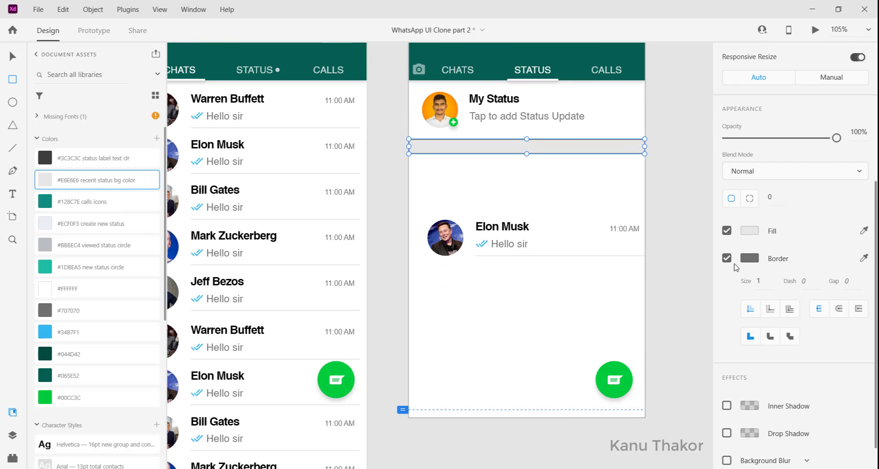
{"action": "left_click", "coordinate": [726, 258]}
{"action": "scroll", "coordinate": [588, 233], "scroll_direction": "up", "scroll_amount": 1}
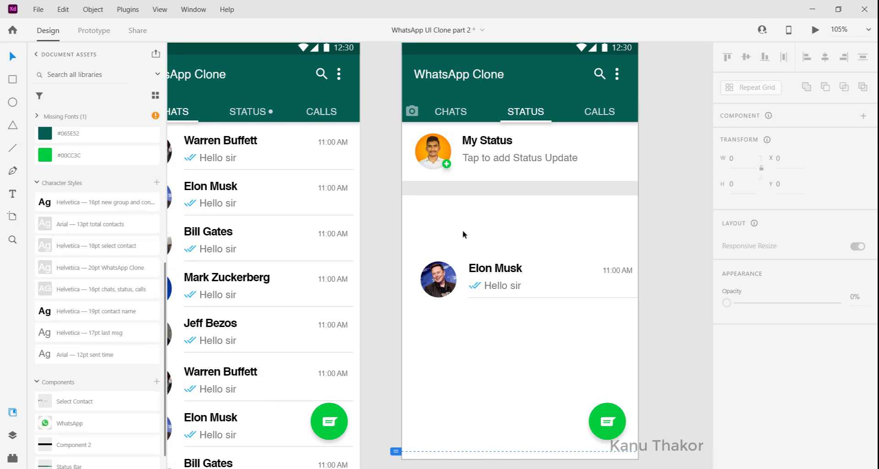
{"action": "double_click", "coordinate": [486, 157]}
{"action": "left_click_drag", "start_coordinate": [487, 157], "coordinate": [476, 177]}
{"action": "key", "text": "ctrl+z"}
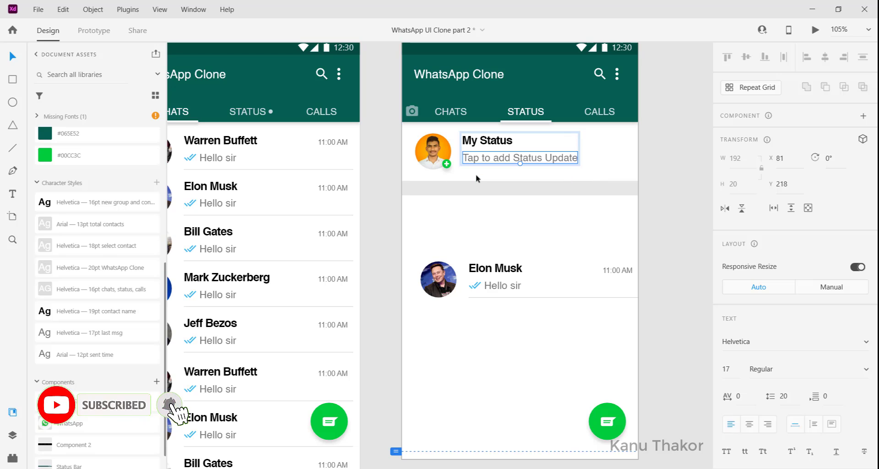
Place a copy of the "Tap to add Status Update" text on the grey bar and change it to "Recent Updates"
{"action": "left_click", "coordinate": [476, 192]}
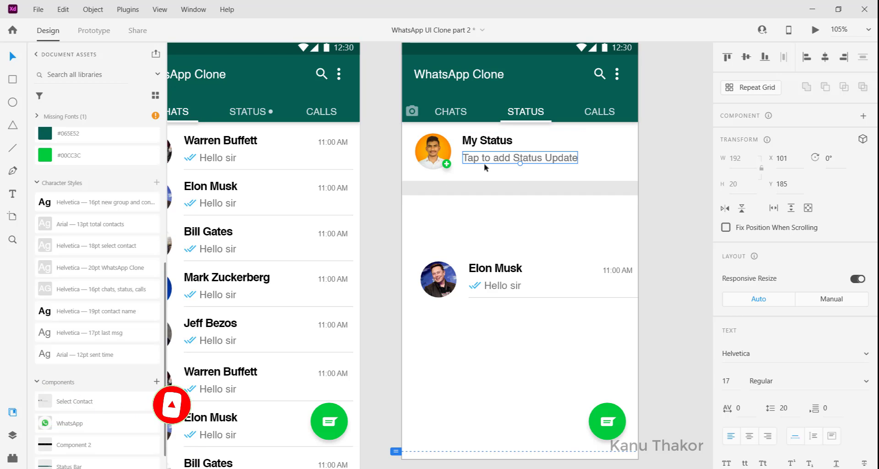
{"action": "left_click_drag", "start_coordinate": [485, 167], "coordinate": [428, 194]}
{"action": "double_click", "coordinate": [429, 194]}
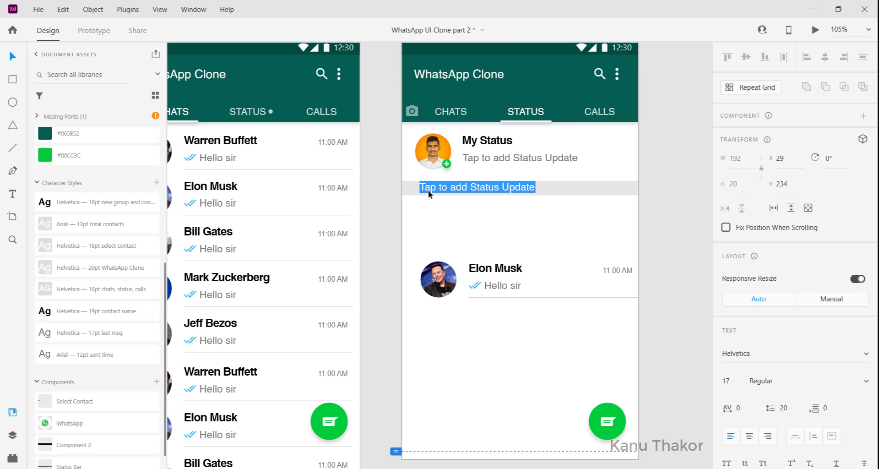
{"action": "type", "text": "Recent Updates"}
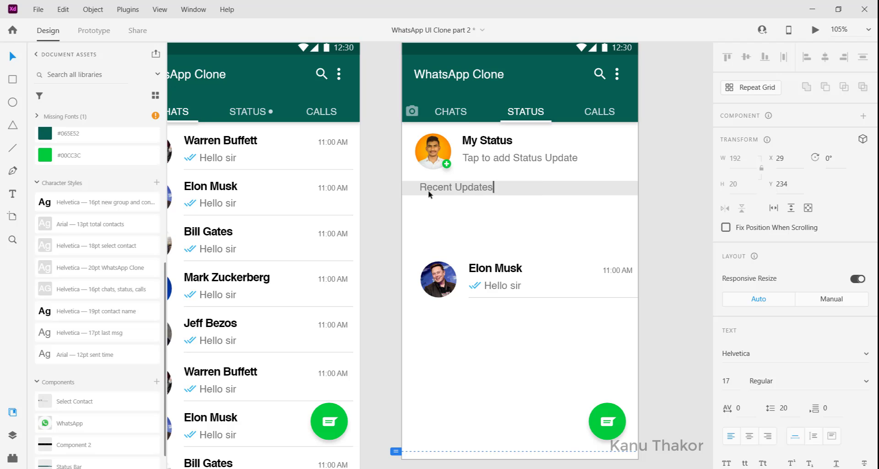
{"action": "left_click", "coordinate": [468, 224]}
Line up the Recent Updates label with the profile photo's left edge and set its text size to 14
{"action": "left_click_drag", "start_coordinate": [464, 189], "coordinate": [460, 193]}
{"action": "scroll", "coordinate": [741, 279], "scroll_direction": "down", "scroll_amount": 2}
{"action": "left_click", "coordinate": [732, 276]}
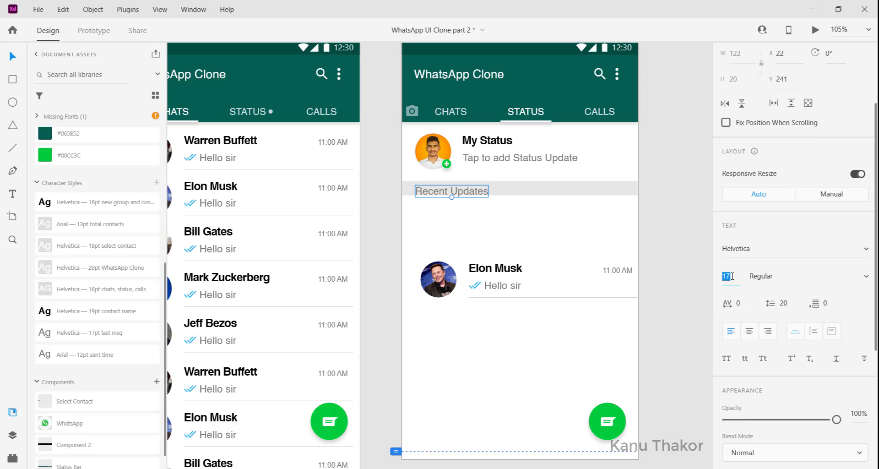
{"action": "type", "text": "12"}
{"action": "key", "text": "Return"}
{"action": "left_click", "coordinate": [732, 276]}
{"action": "type", "text": "14"}
{"action": "key", "text": "Return"}
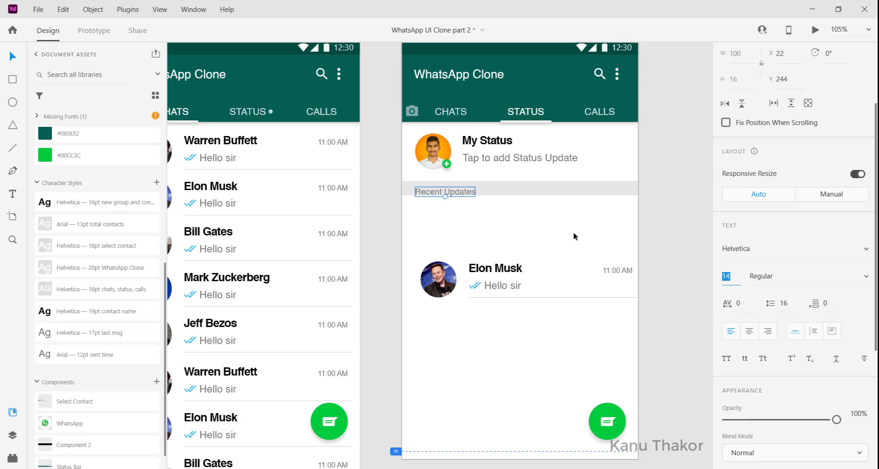
Position the Recent Updates label at X 20, Y 238, vertically centred in the grey bar
{"action": "left_click_drag", "start_coordinate": [434, 190], "coordinate": [431, 191]}
{"action": "left_click_drag", "start_coordinate": [431, 190], "coordinate": [432, 188]}
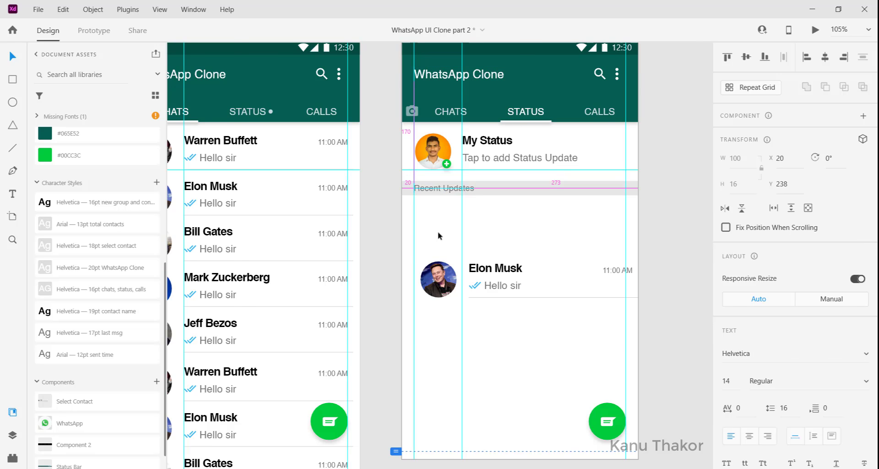
{"action": "left_click", "coordinate": [437, 232]}
{"action": "scroll", "coordinate": [572, 324], "scroll_direction": "left", "scroll_amount": 1}
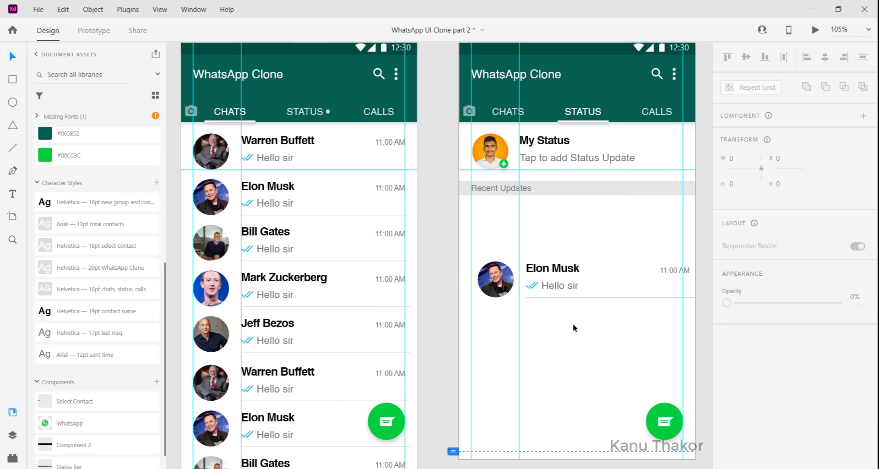
Place a copy of the Elon Musk chat row just below the Recent Updates bar at X 20, Y 271
{"action": "left_click", "coordinate": [500, 271]}
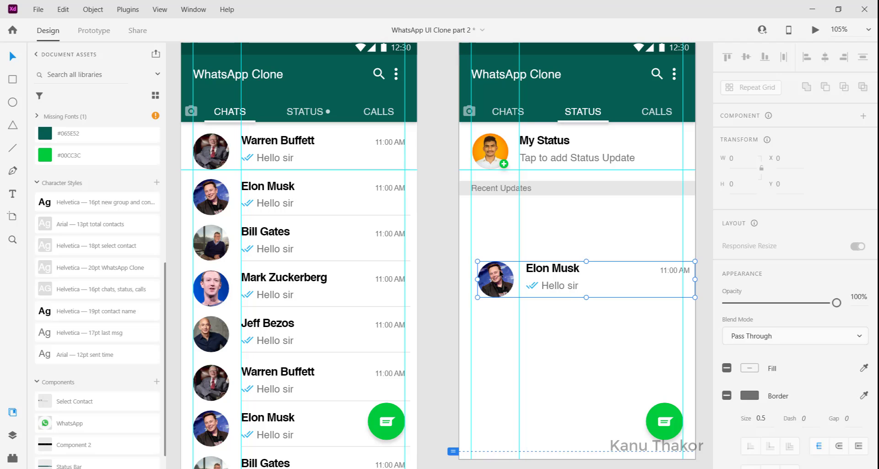
{"action": "key", "text": "alt"}
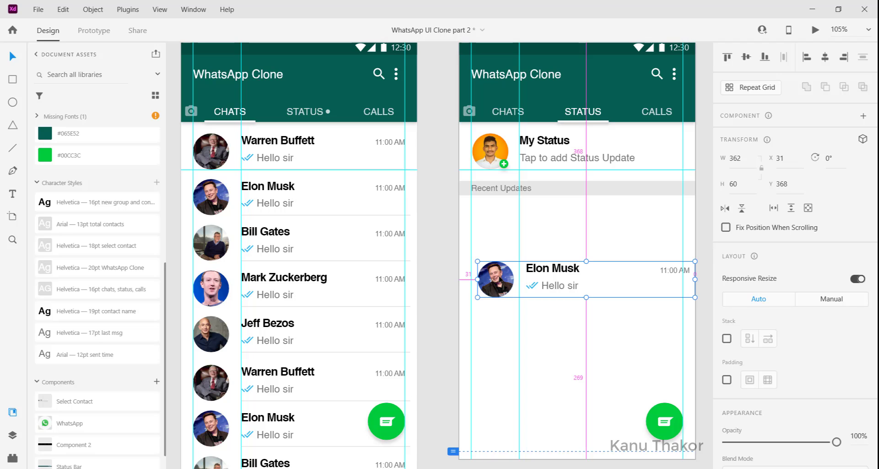
{"action": "left_click_drag", "start_coordinate": [499, 275], "coordinate": [494, 221]}
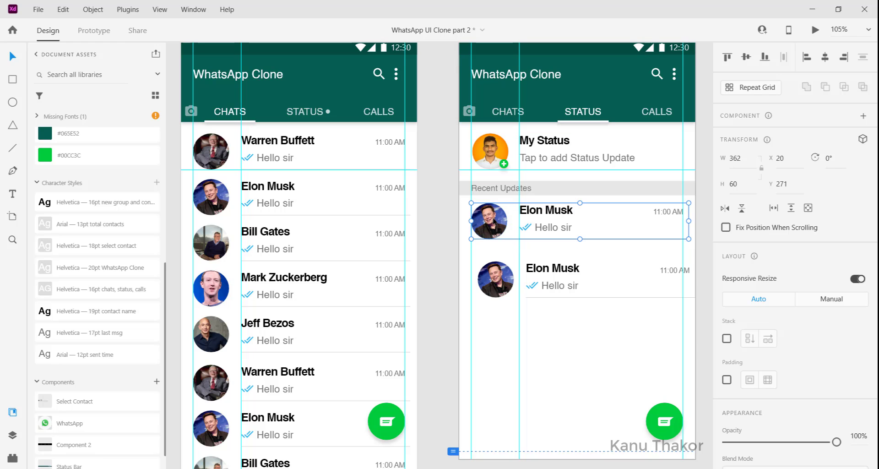
Ungroup the copied Elon Musk row under the Recent Updates bar
{"action": "right_click", "coordinate": [595, 221]}
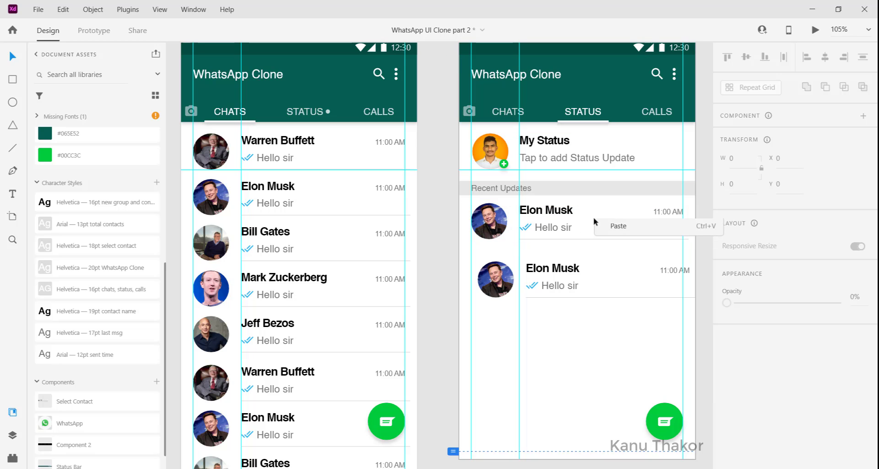
{"action": "left_click", "coordinate": [554, 211]}
{"action": "left_click", "coordinate": [555, 213]}
{"action": "right_click", "coordinate": [554, 214]}
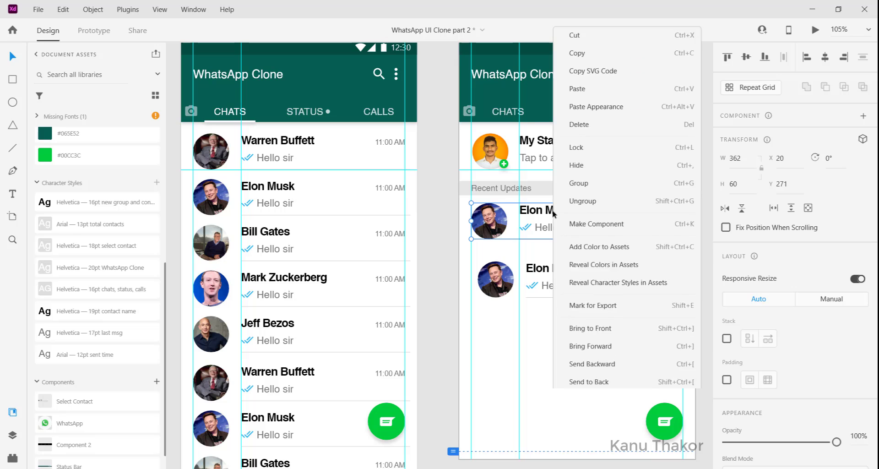
{"action": "left_click", "coordinate": [583, 175]}
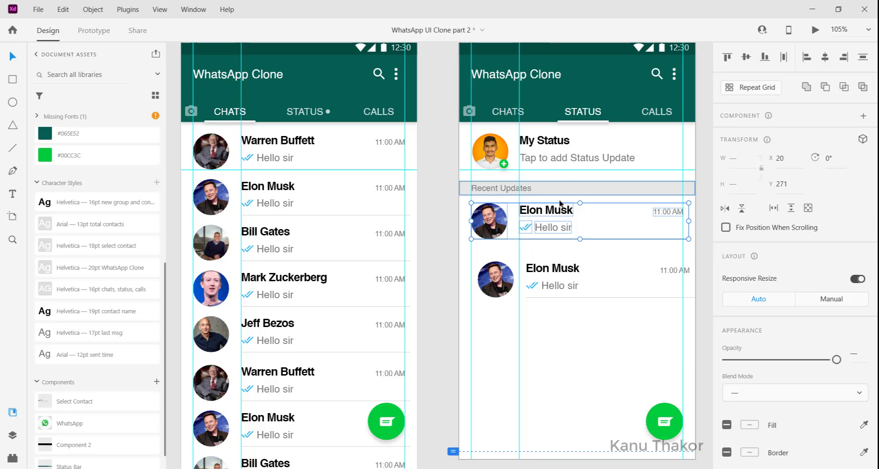
{"action": "left_click", "coordinate": [586, 219]}
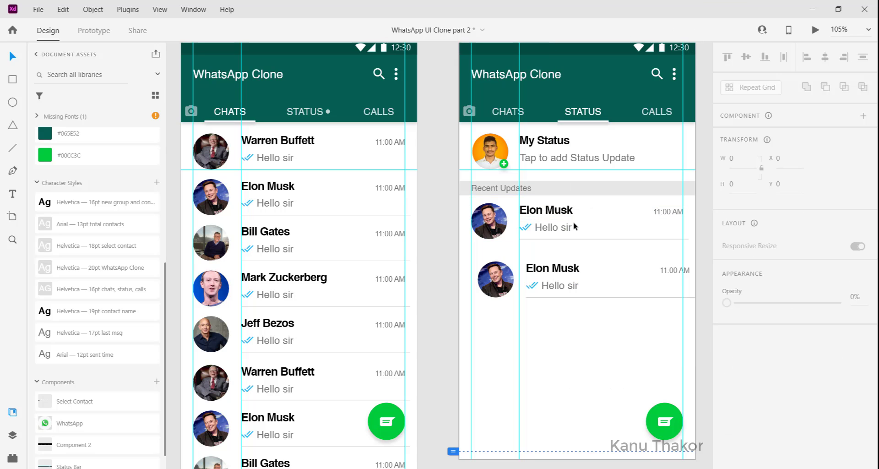
Delete the divider line, the 11:00 AM time and the blue check marks from the ungrouped row
{"action": "left_click", "coordinate": [567, 227]}
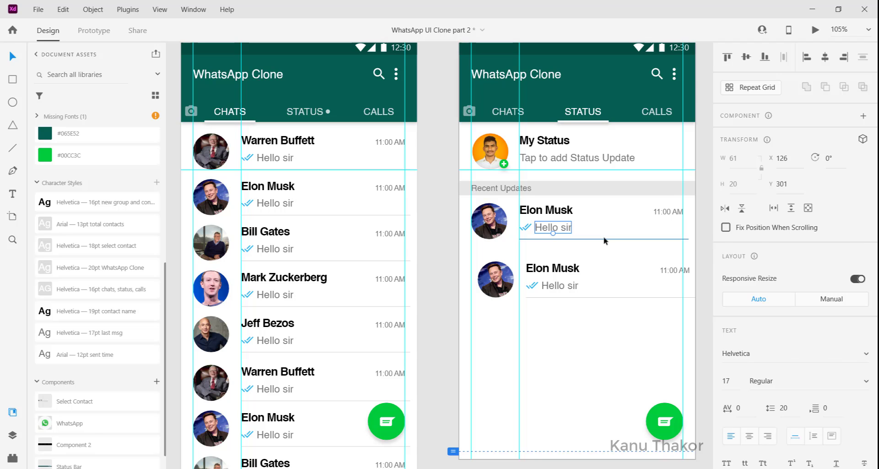
{"action": "left_click", "coordinate": [603, 239]}
{"action": "key", "text": "Delete"}
{"action": "left_click", "coordinate": [667, 211]}
{"action": "key", "text": "Delete"}
{"action": "left_click", "coordinate": [526, 228]}
{"action": "key", "text": "Delete"}
Draw a 60 by 60 circle exactly over the ungrouped row's profile photo at X 20, Y 271
{"action": "left_click", "coordinate": [478, 224]}
{"action": "left_click", "coordinate": [556, 231]}
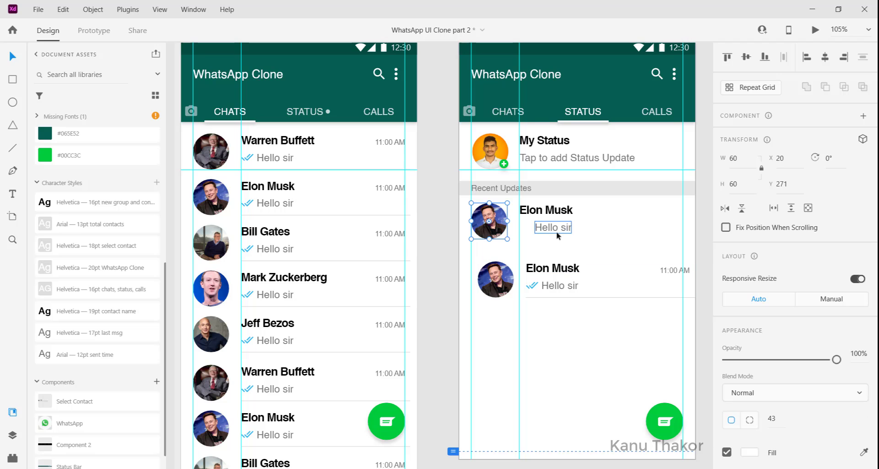
{"action": "left_click", "coordinate": [546, 244]}
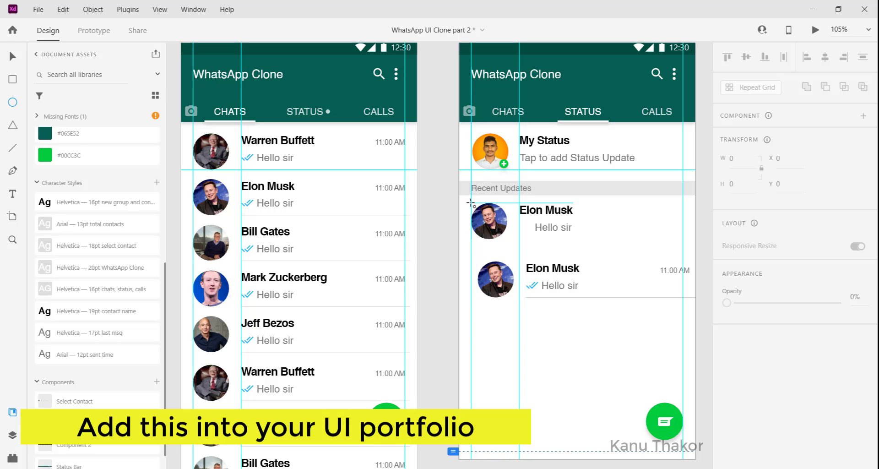
{"action": "left_click_drag", "start_coordinate": [471, 203], "coordinate": [507, 239]}
{"action": "left_click", "coordinate": [13, 57]}
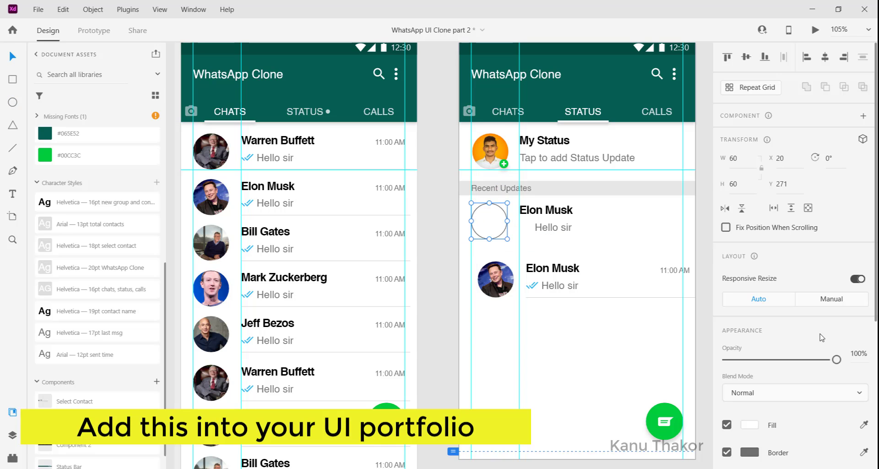
Give the circle a border of size 3 in the #1DBEA5 new status circle color
{"action": "scroll", "coordinate": [788, 286], "scroll_direction": "down", "scroll_amount": 5}
{"action": "left_click", "coordinate": [770, 249]}
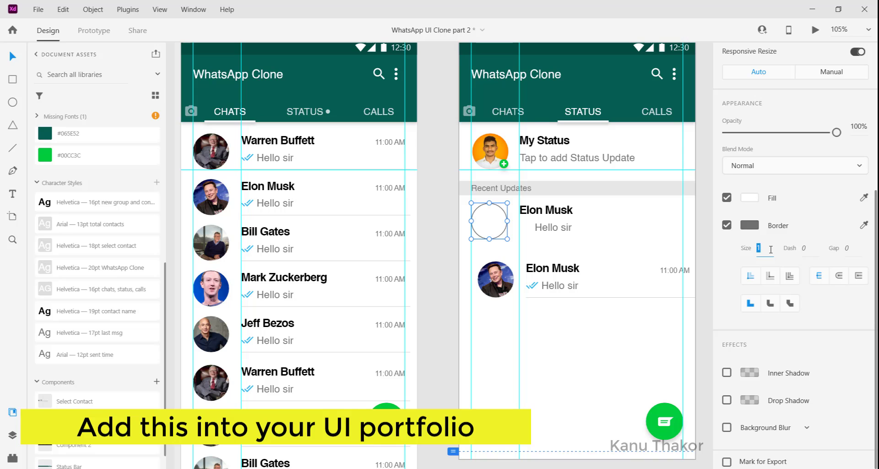
{"action": "type", "text": "3"}
{"action": "key", "text": "Return"}
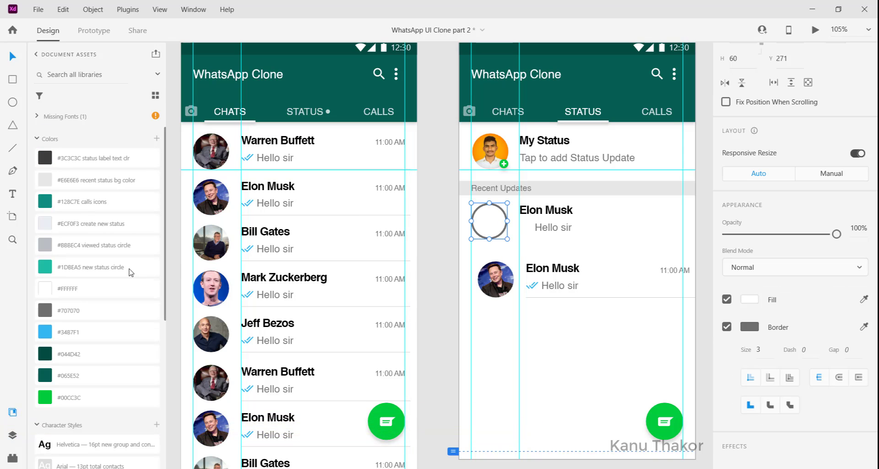
{"action": "right_click", "coordinate": [105, 270]}
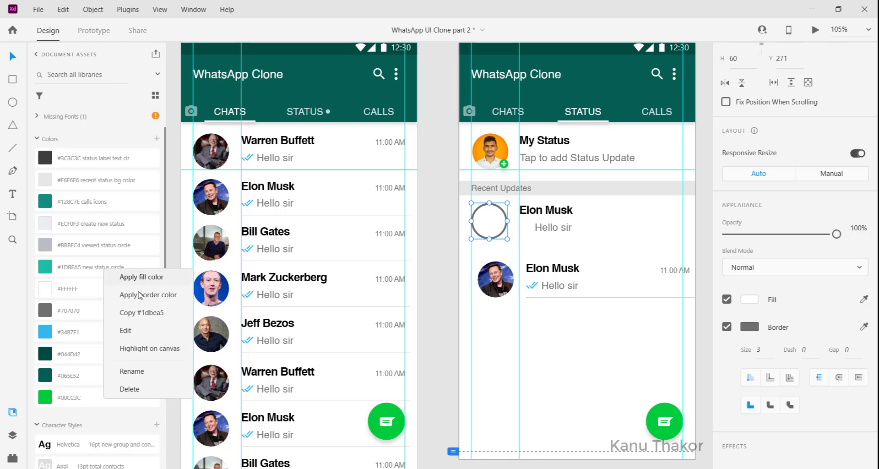
{"action": "left_click", "coordinate": [168, 299]}
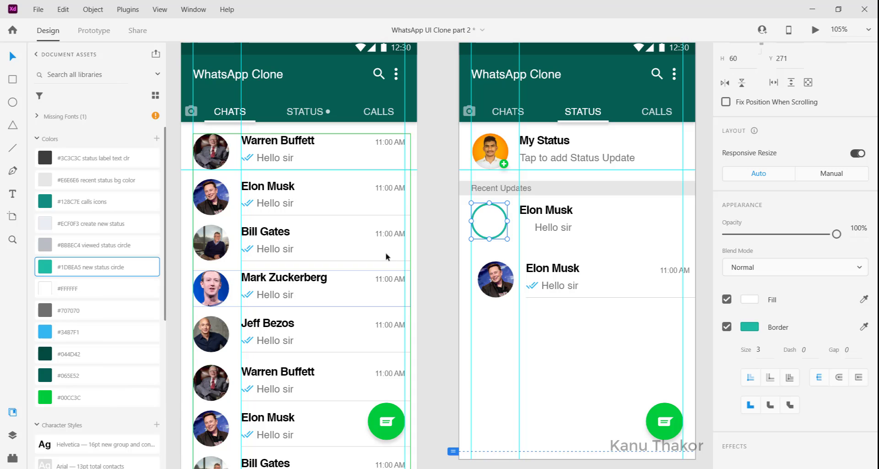
{"action": "left_click", "coordinate": [513, 248]}
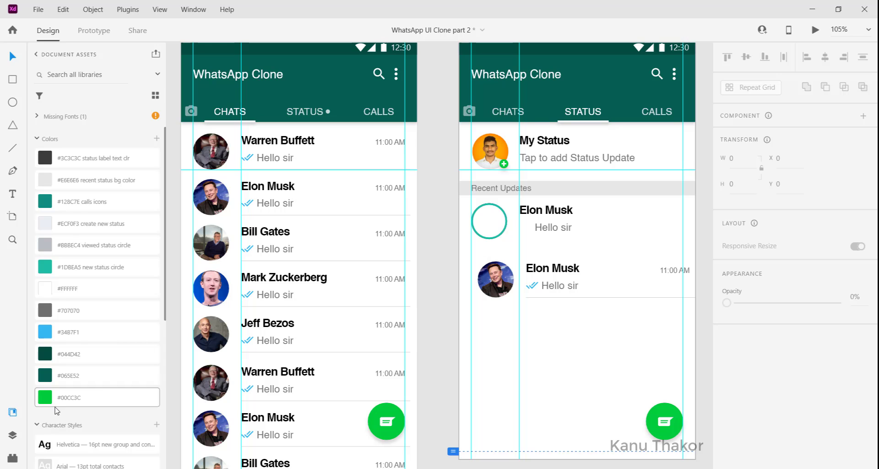
Place the WhatsApp component inside the circle and centre the two on each other vertically and horizontally
{"action": "scroll", "coordinate": [59, 407], "scroll_direction": "down", "scroll_amount": 3}
{"action": "scroll", "coordinate": [94, 377], "scroll_direction": "down", "scroll_amount": 3}
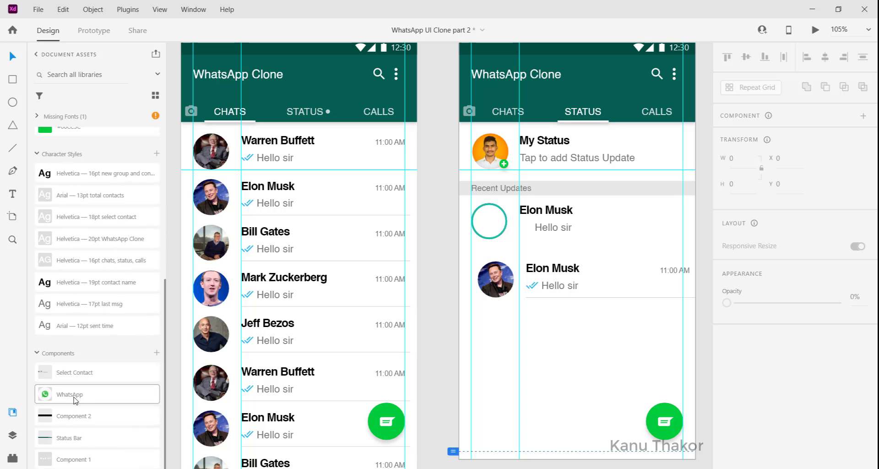
{"action": "left_click_drag", "start_coordinate": [75, 397], "coordinate": [486, 218]}
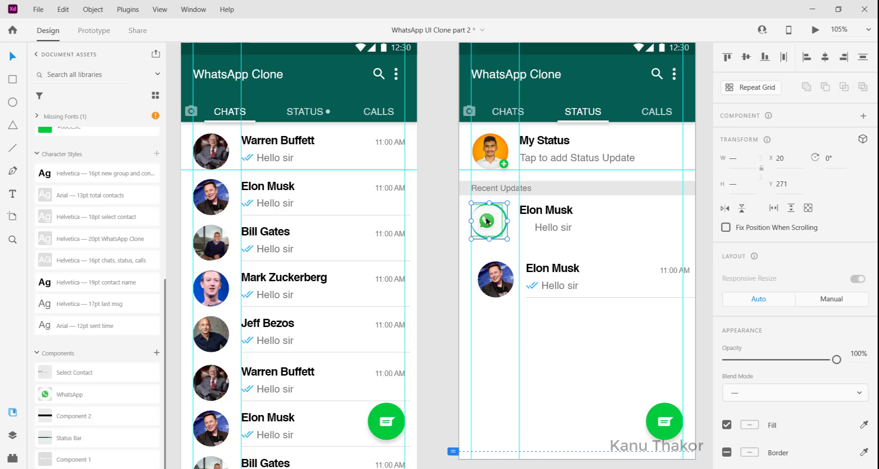
{"action": "left_click", "coordinate": [746, 57]}
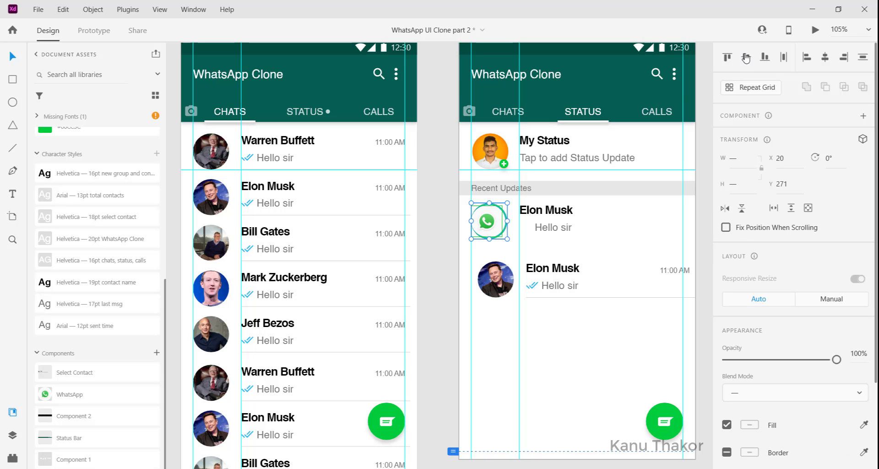
{"action": "left_click", "coordinate": [824, 57]}
{"action": "left_click", "coordinate": [605, 248]}
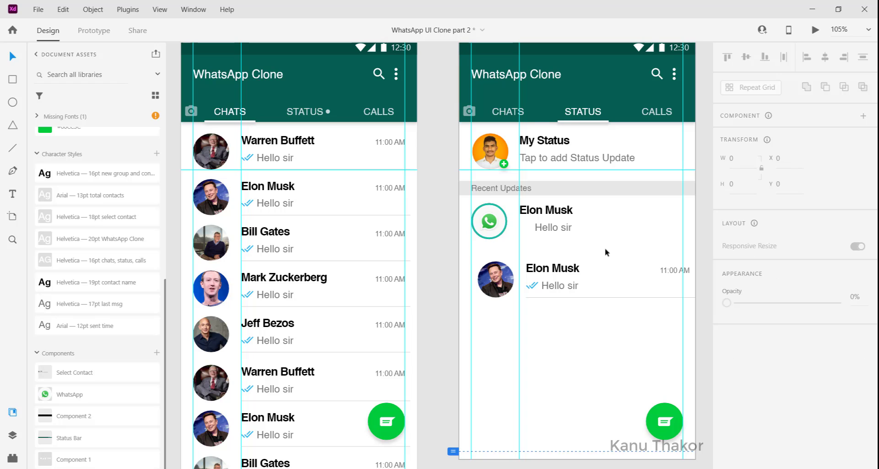
Change the row's name to "WhatsApp" and its message to "5 minutes ago", left-aligned under the name
{"action": "left_click", "coordinate": [544, 216]}
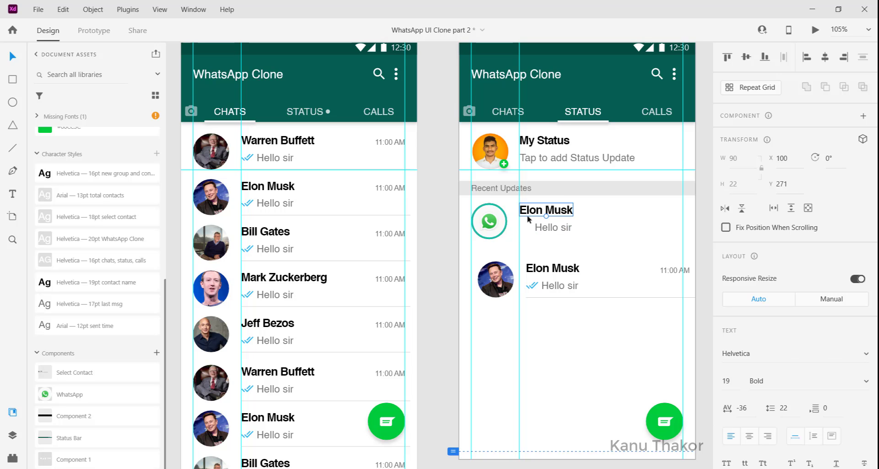
{"action": "double_click", "coordinate": [533, 214]}
{"action": "type", "text": "WhatsApp"}
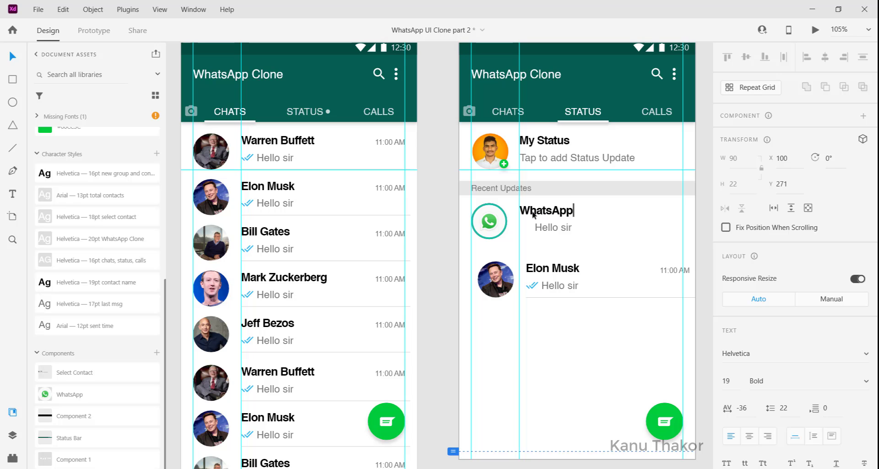
{"action": "double_click", "coordinate": [551, 227]}
{"action": "type", "text": "5 minutes ago"}
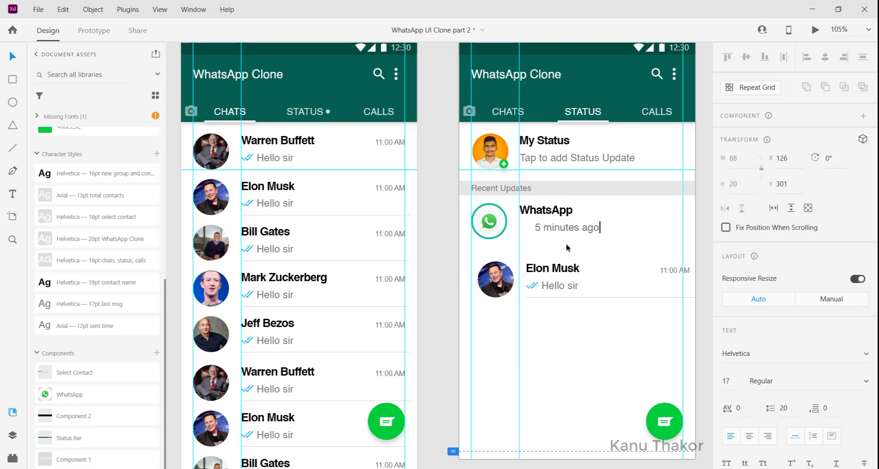
{"action": "key", "text": "Escape"}
{"action": "key", "text": "Escape"}
Copy the green verified badge from the icons beside the artboards and place it right after the WhatsApp name
{"action": "scroll", "coordinate": [542, 240], "scroll_direction": "right", "scroll_amount": 1}
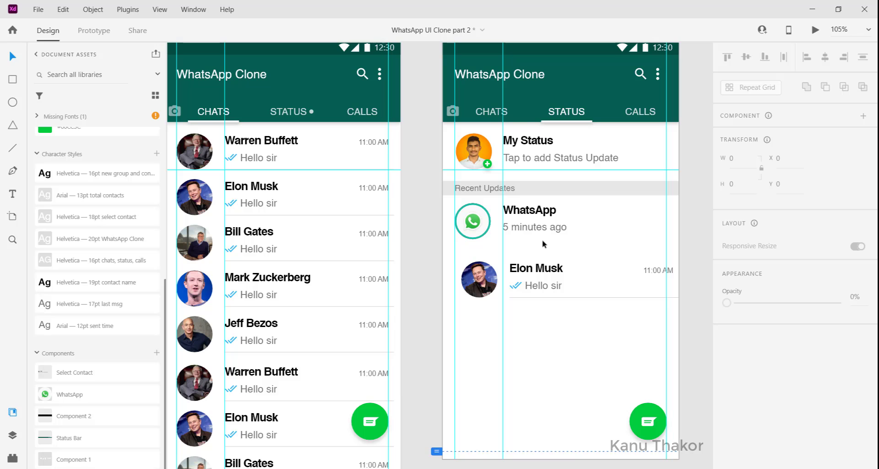
{"action": "scroll", "coordinate": [541, 240], "scroll_direction": "left", "scroll_amount": 1}
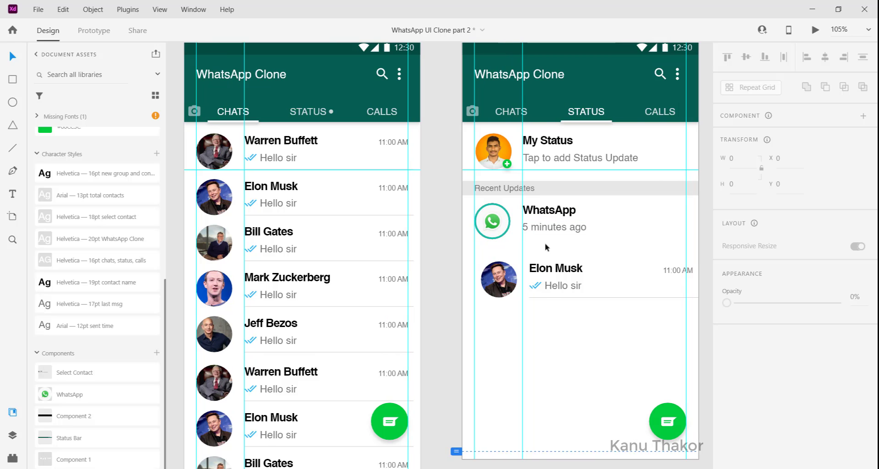
{"action": "scroll", "coordinate": [544, 242], "scroll_direction": "down", "scroll_amount": 2}
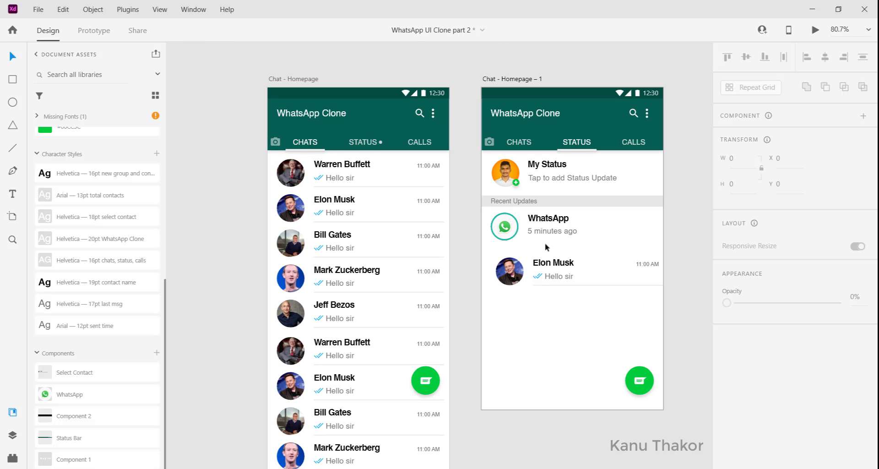
{"action": "scroll", "coordinate": [544, 243], "scroll_direction": "left", "scroll_amount": 10}
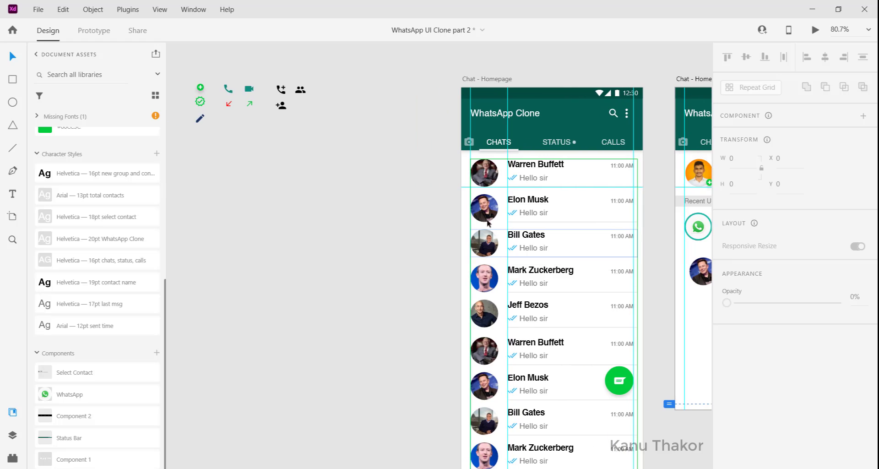
{"action": "left_click", "coordinate": [201, 102]}
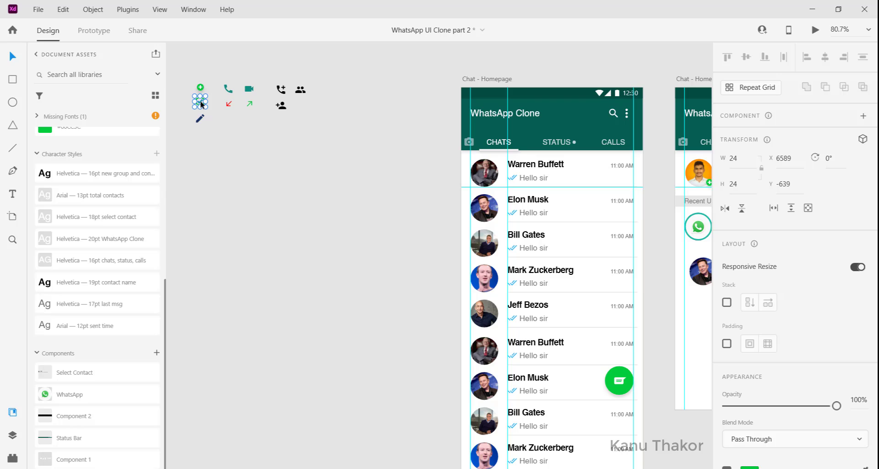
{"action": "scroll", "coordinate": [199, 103], "scroll_direction": "right", "scroll_amount": 8}
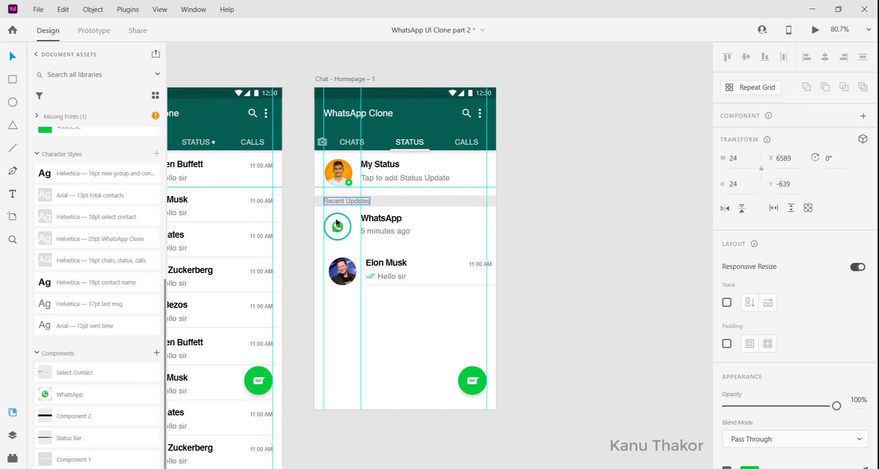
{"action": "key", "text": "Escape"}
{"action": "key", "text": "ctrl+v"}
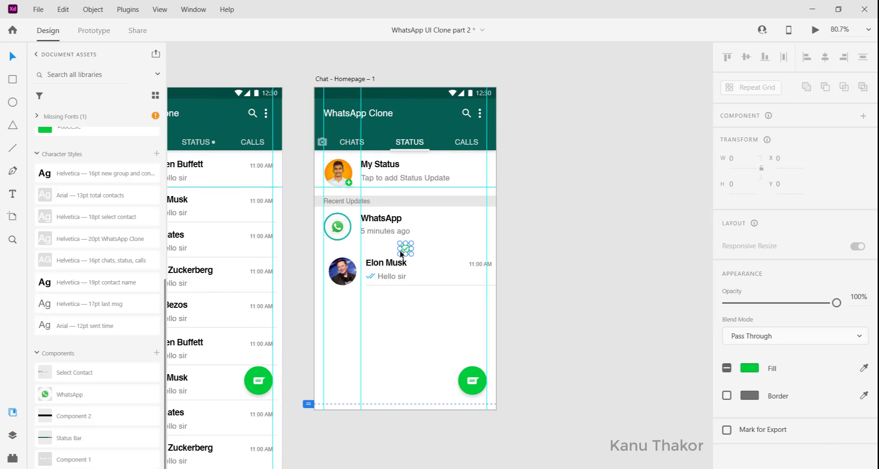
{"action": "scroll", "coordinate": [404, 250], "scroll_direction": "up", "scroll_amount": 8}
{"action": "left_click", "coordinate": [471, 284]}
{"action": "left_click_drag", "start_coordinate": [384, 334], "coordinate": [400, 190]}
{"action": "left_click", "coordinate": [465, 242]}
{"action": "scroll", "coordinate": [481, 243], "scroll_direction": "down", "scroll_amount": 5}
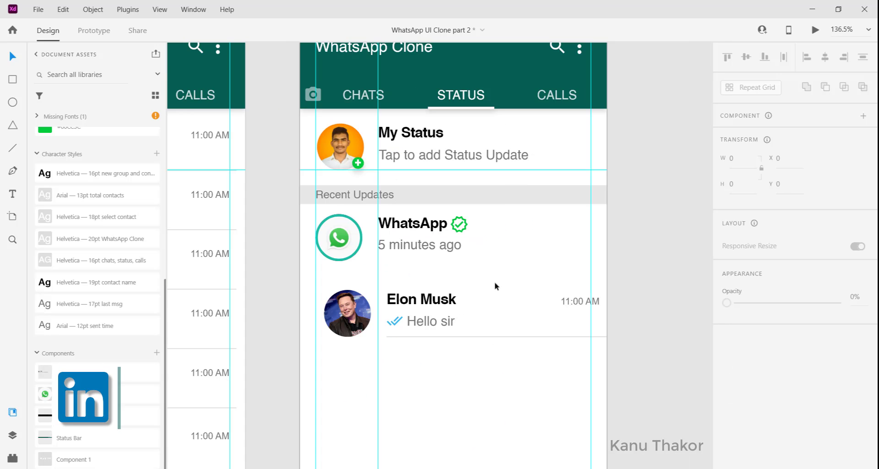
Duplicate the Recent Updates bar with its label at Y 356 and move the remaining Elon Musk row below it to X 20, Y 424
{"action": "left_click", "coordinate": [363, 194]}
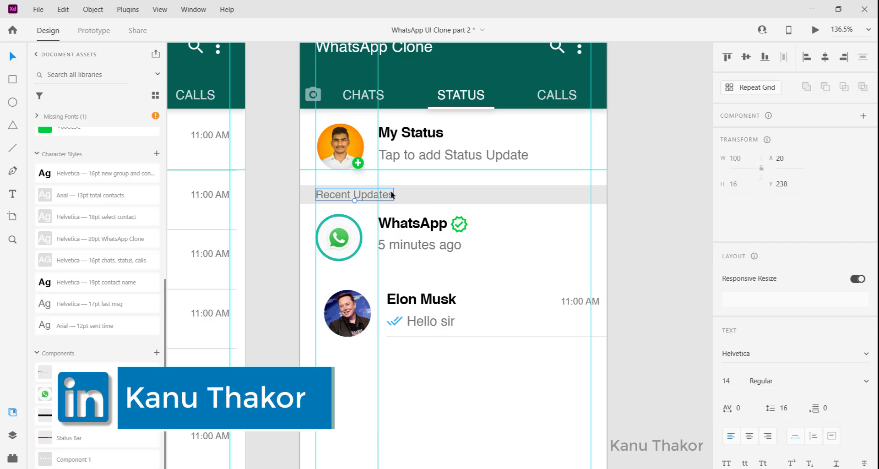
{"action": "left_click", "coordinate": [389, 196], "text": "shift"}
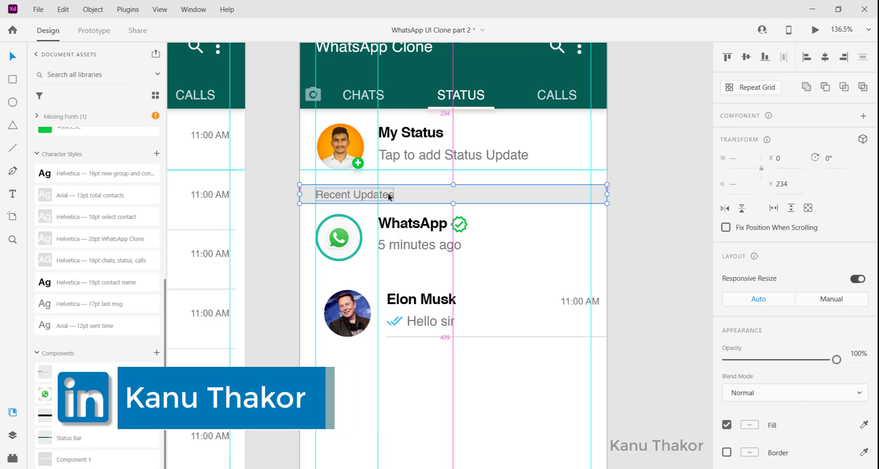
{"action": "left_click_drag", "start_coordinate": [389, 196], "coordinate": [388, 291]}
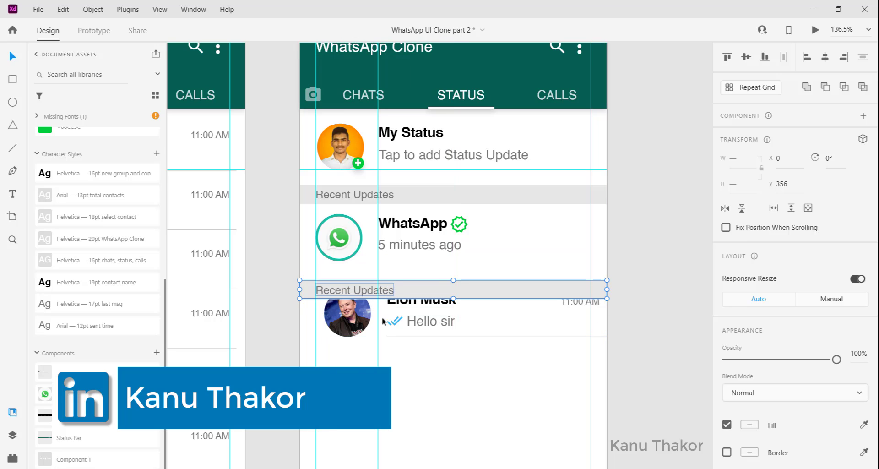
{"action": "left_click", "coordinate": [348, 326]}
{"action": "left_click_drag", "start_coordinate": [348, 326], "coordinate": [342, 367]}
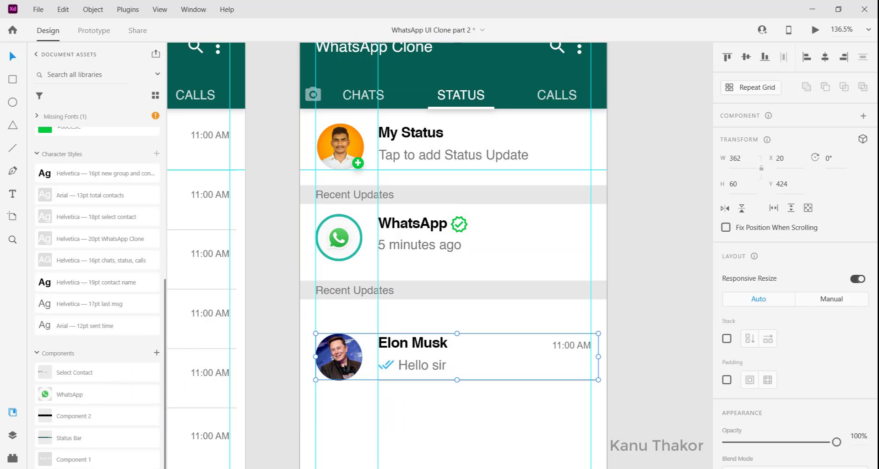
Change the label on the second grey section bar to "Viewed Updates"
{"action": "double_click", "coordinate": [331, 289]}
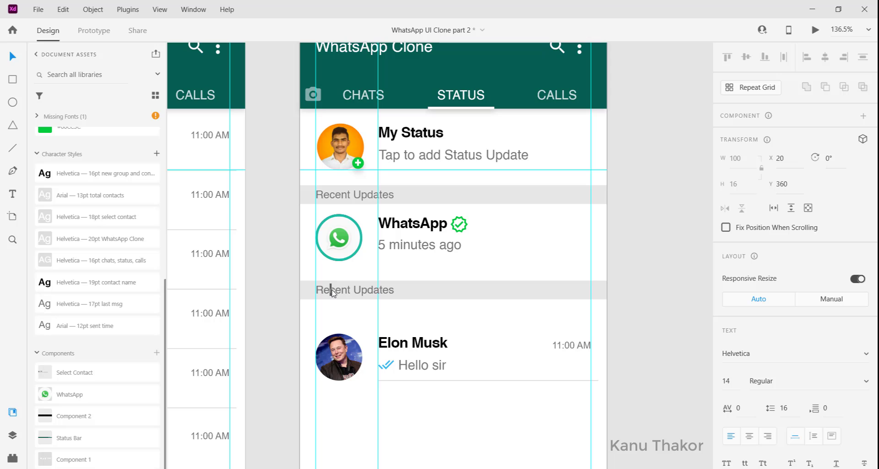
{"action": "key", "text": "Delete"}
{"action": "key", "text": "Delete"}
{"action": "key", "text": "Delete"}
{"action": "key", "text": "Delete"}
{"action": "key", "text": "Delete"}
{"action": "key", "text": "BackSpace"}
{"action": "key", "text": "BackSpace"}
{"action": "type", "text": "Viewed"}
{"action": "key", "text": "Escape"}
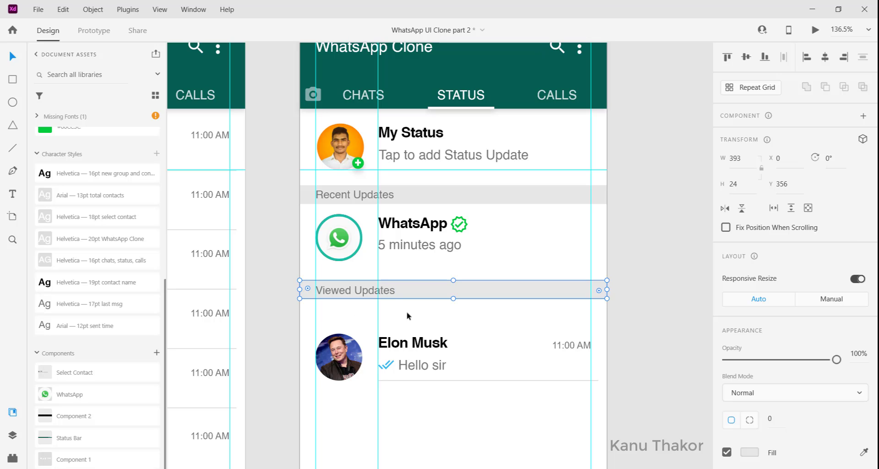
Move the Elon Musk row up to Y 402 under the Viewed Updates bar and ungroup it
{"action": "left_click_drag", "start_coordinate": [337, 365], "coordinate": [338, 347]}
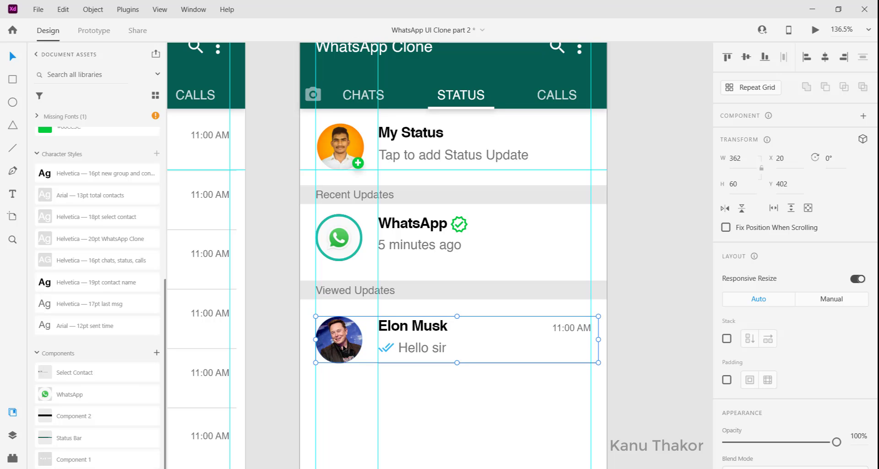
{"action": "right_click", "coordinate": [408, 326]}
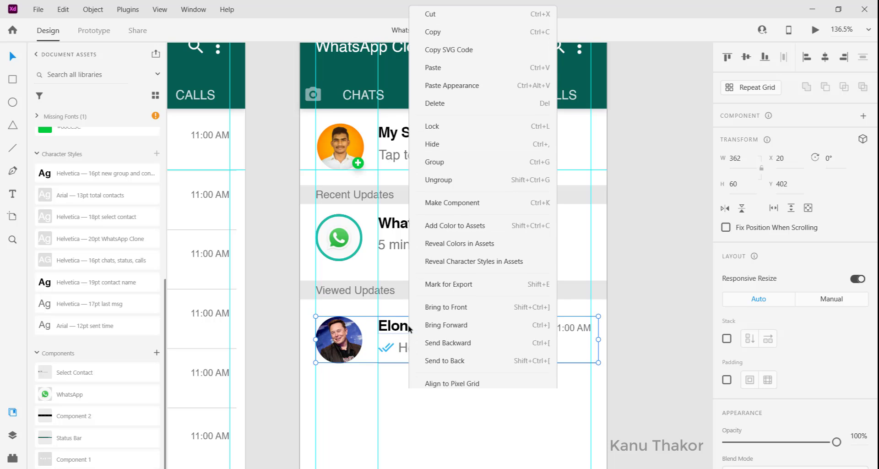
{"action": "left_click", "coordinate": [480, 175]}
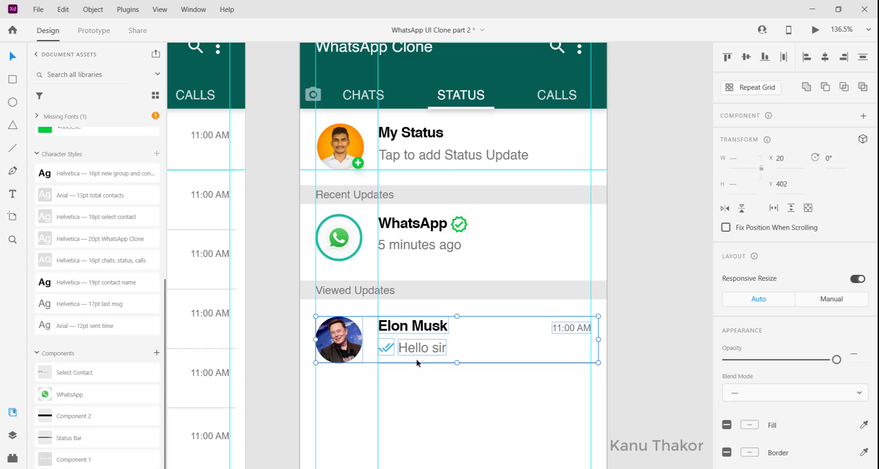
{"action": "left_click", "coordinate": [422, 383]}
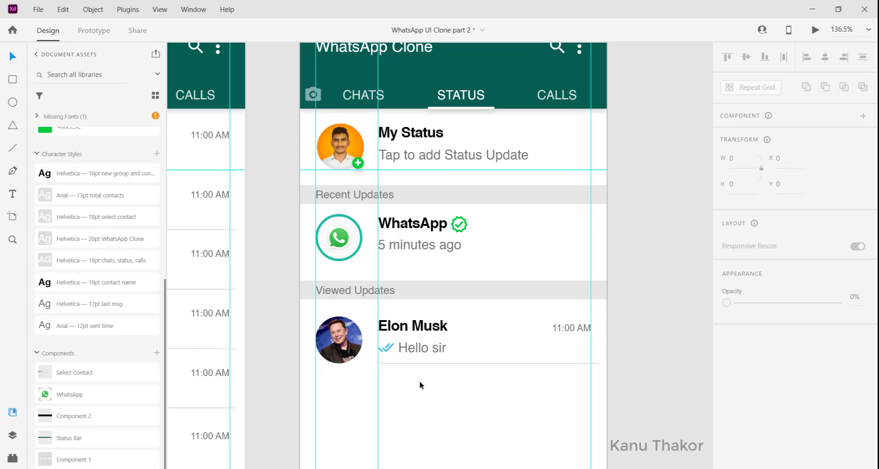
Delete the blue double tick, the 11:00 AM time and the divider line from the Elon Musk row
{"action": "left_click", "coordinate": [386, 347]}
{"action": "key", "text": "Delete"}
{"action": "left_click", "coordinate": [575, 330]}
{"action": "key", "text": "Delete"}
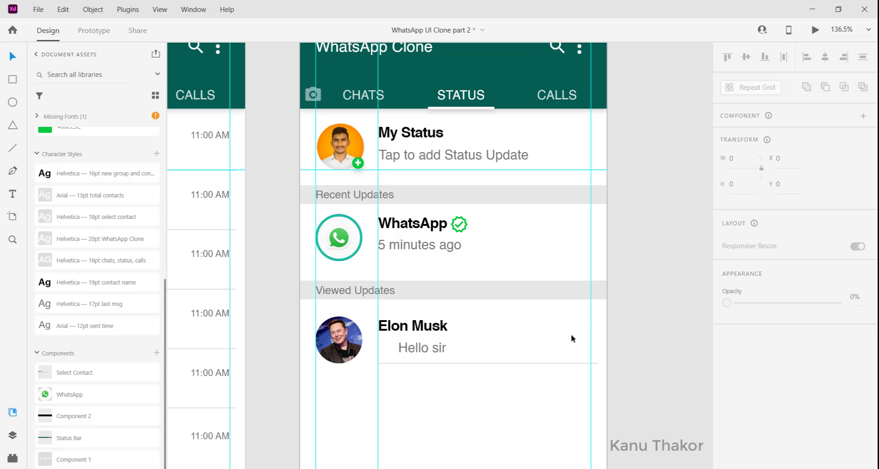
{"action": "left_click", "coordinate": [534, 363]}
{"action": "key", "text": "Delete"}
Resize the Elon Musk profile photo to 45 by 45
{"action": "left_click", "coordinate": [357, 321]}
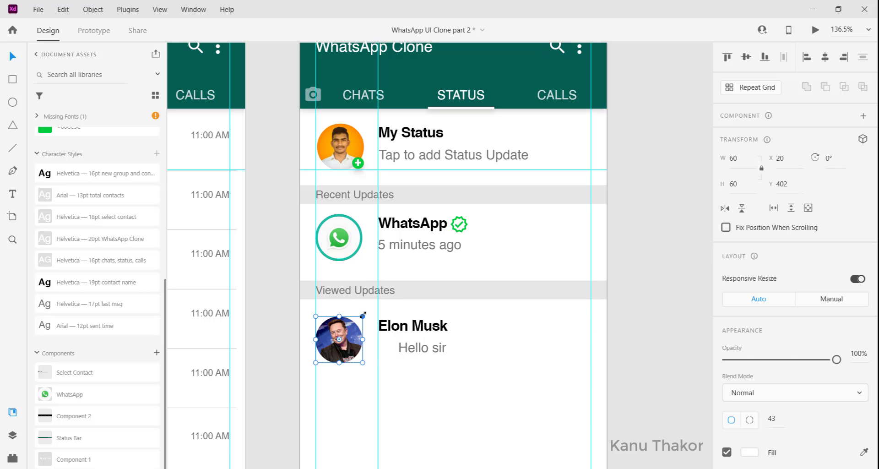
{"action": "left_click_drag", "start_coordinate": [363, 315], "coordinate": [352, 325]}
{"action": "left_click", "coordinate": [736, 157]}
{"action": "type", "text": "45"}
{"action": "key", "text": "Return"}
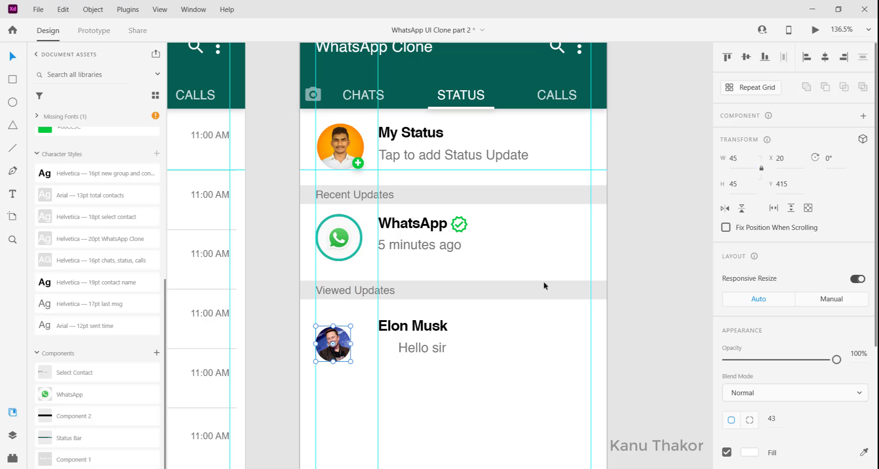
Duplicate the teal status circle from the WhatsApp row below Viewed Updates and bring the Elon Musk photo to the front
{"action": "left_click", "coordinate": [358, 250]}
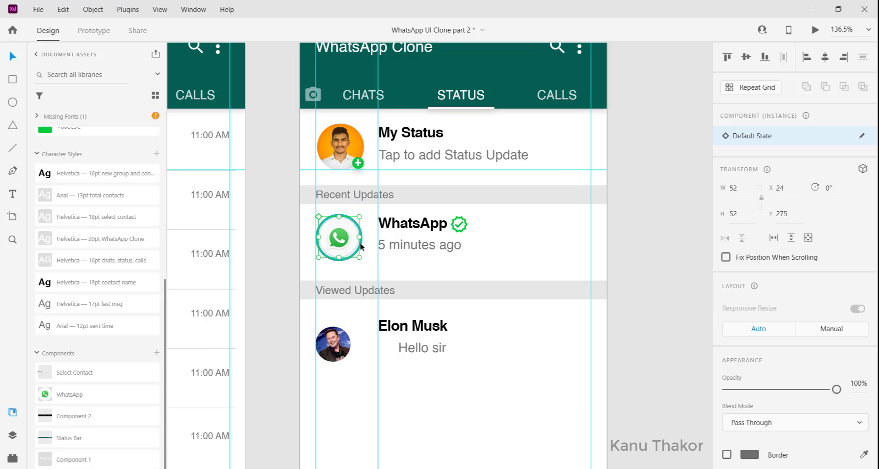
{"action": "left_click", "coordinate": [361, 245]}
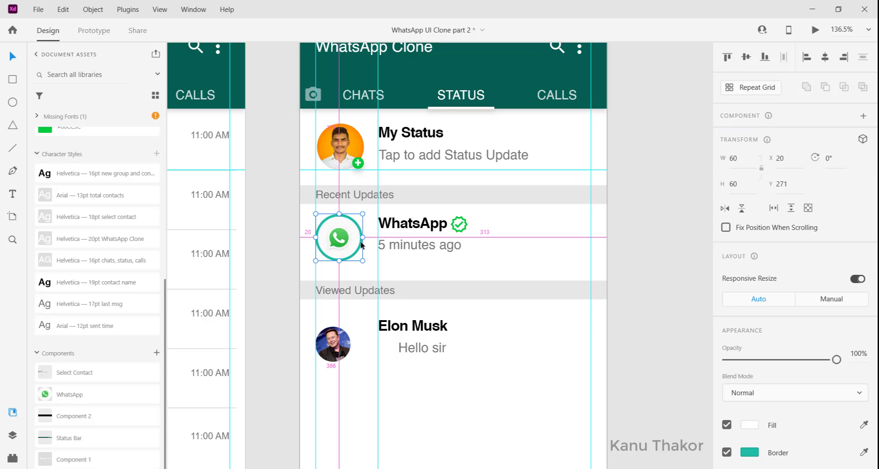
{"action": "left_click_drag", "start_coordinate": [357, 246], "coordinate": [350, 378]}
{"action": "right_click", "coordinate": [357, 340]}
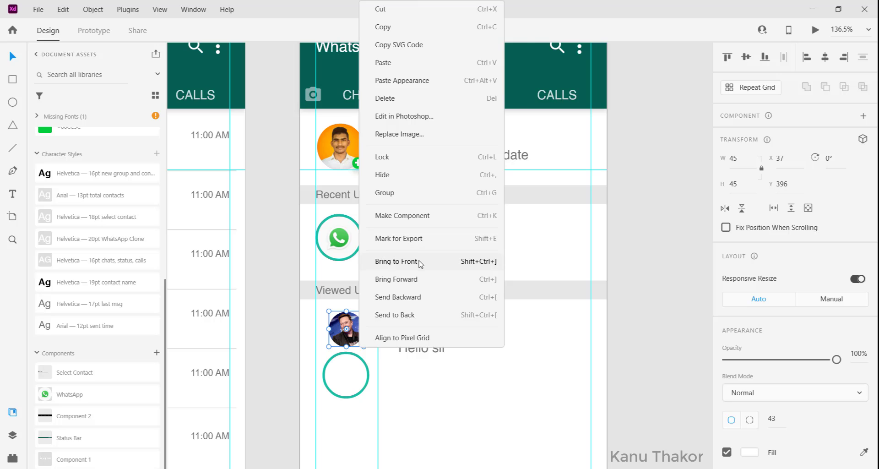
{"action": "left_click", "coordinate": [419, 261]}
Place the copied circle at X 20, Y 405 with the Elon Musk photo inside and centre the two vertically and horizontally
{"action": "left_click_drag", "start_coordinate": [357, 326], "coordinate": [344, 405]}
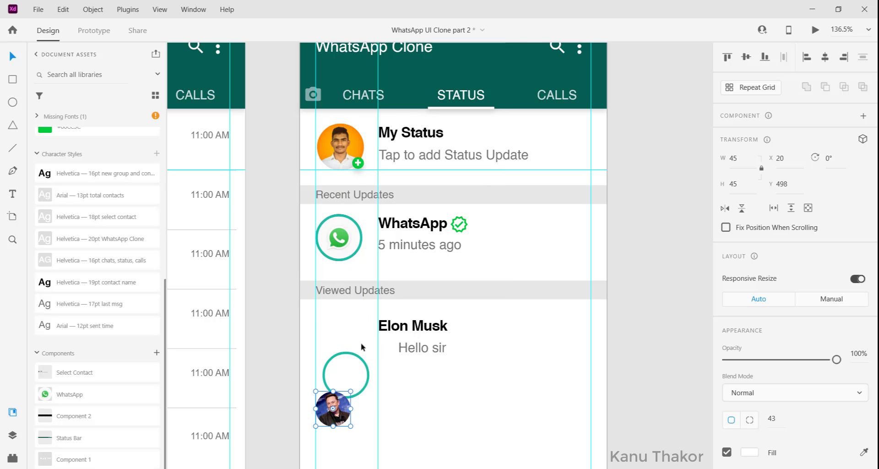
{"action": "left_click_drag", "start_coordinate": [352, 354], "coordinate": [346, 322]}
{"action": "left_click_drag", "start_coordinate": [332, 408], "coordinate": [340, 340]}
{"action": "left_click_drag", "start_coordinate": [369, 371], "coordinate": [339, 340]}
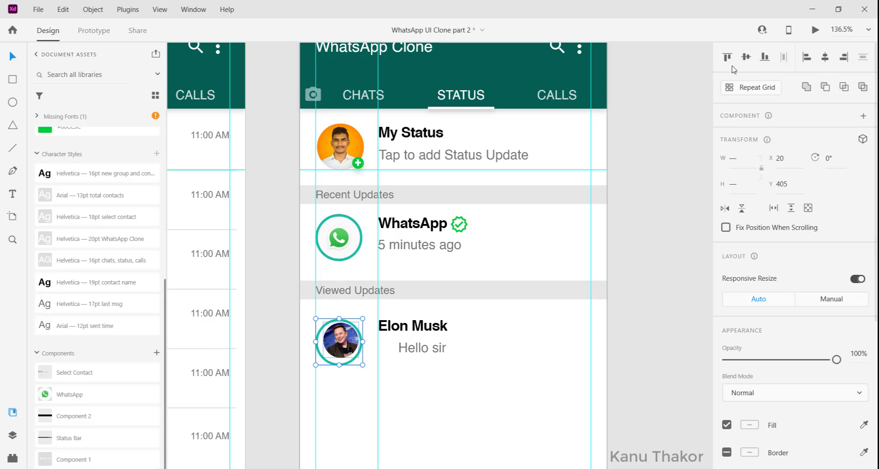
{"action": "left_click", "coordinate": [747, 58]}
{"action": "left_click", "coordinate": [826, 58]}
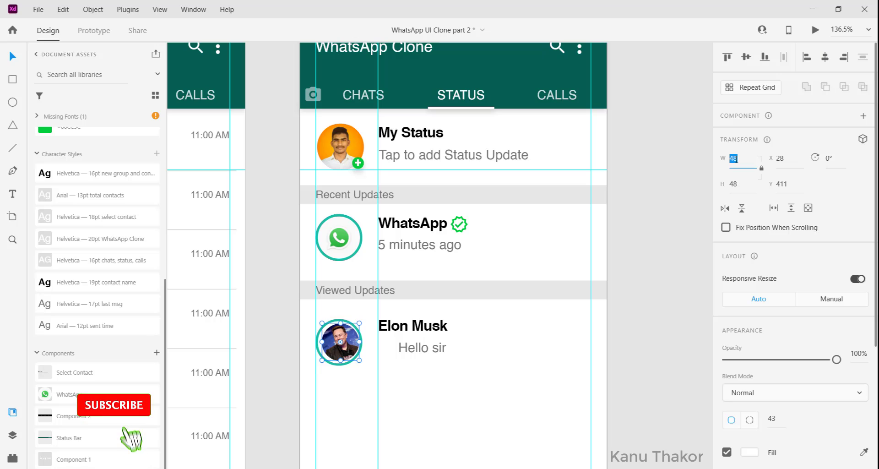
Apply the saved "viewed status circle" colour #BBBEC4 as the border of the circle around the Elon Musk photo
{"action": "left_click", "coordinate": [355, 340]}
{"action": "scroll", "coordinate": [355, 340], "scroll_direction": "down", "scroll_amount": 1}
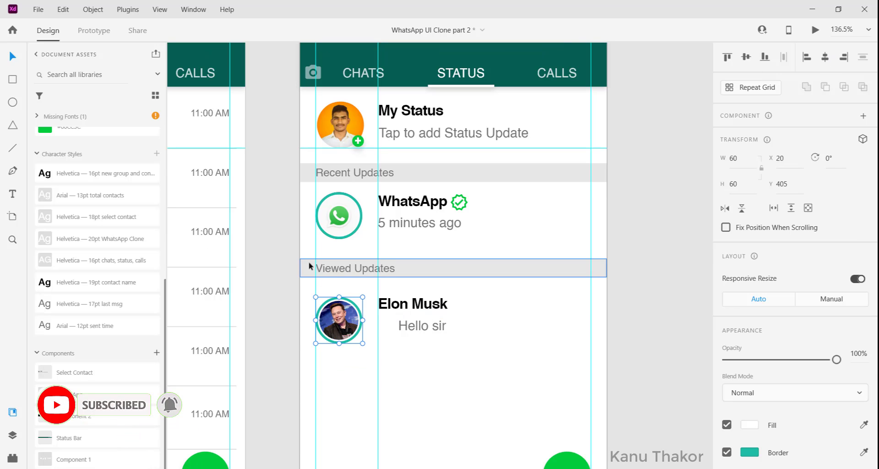
{"action": "scroll", "coordinate": [98, 201], "scroll_direction": "up", "scroll_amount": 3}
{"action": "scroll", "coordinate": [98, 201], "scroll_direction": "up", "scroll_amount": 5}
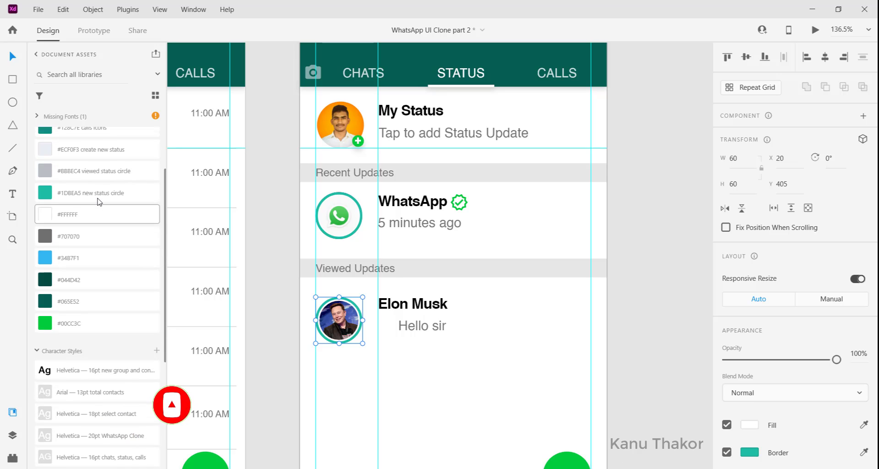
{"action": "right_click", "coordinate": [95, 248]}
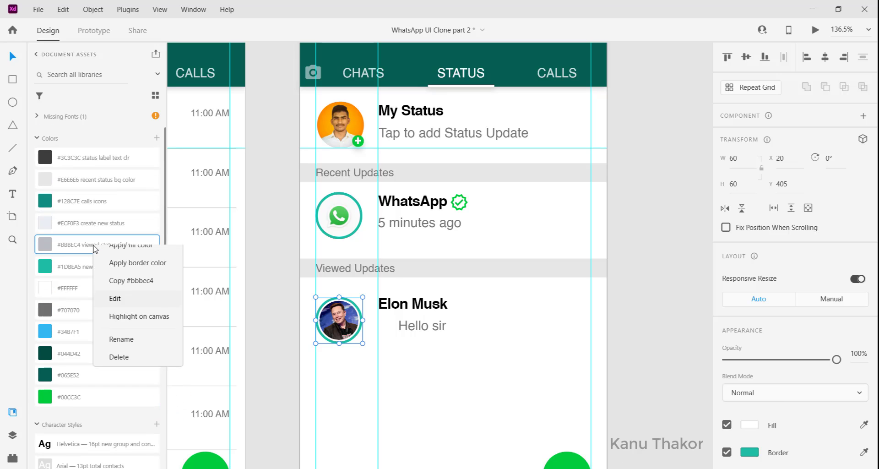
{"action": "left_click", "coordinate": [133, 263]}
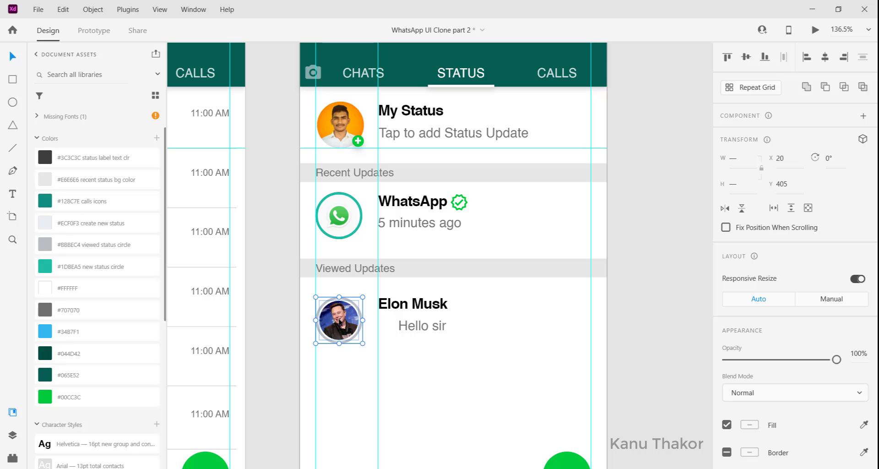
Move the photo with its circle up to Y 393, raise the Elon Musk name and align the message to X 100
{"action": "left_click_drag", "start_coordinate": [339, 323], "coordinate": [339, 312]}
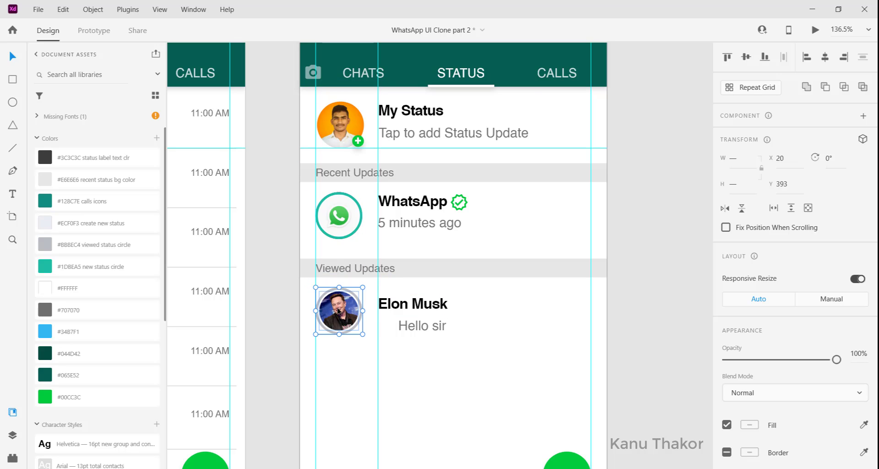
{"action": "left_click", "coordinate": [405, 314]}
{"action": "left_click_drag", "start_coordinate": [406, 314], "coordinate": [387, 332]}
Change the Elon Musk row's message to "Today, 7:00 AM" and move it slightly up towards the name
{"action": "double_click", "coordinate": [387, 331]}
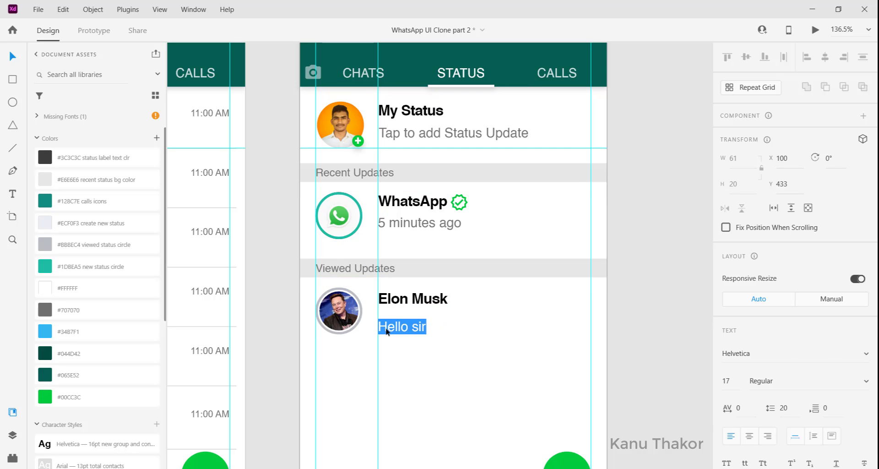
{"action": "type", "text": "Today"}
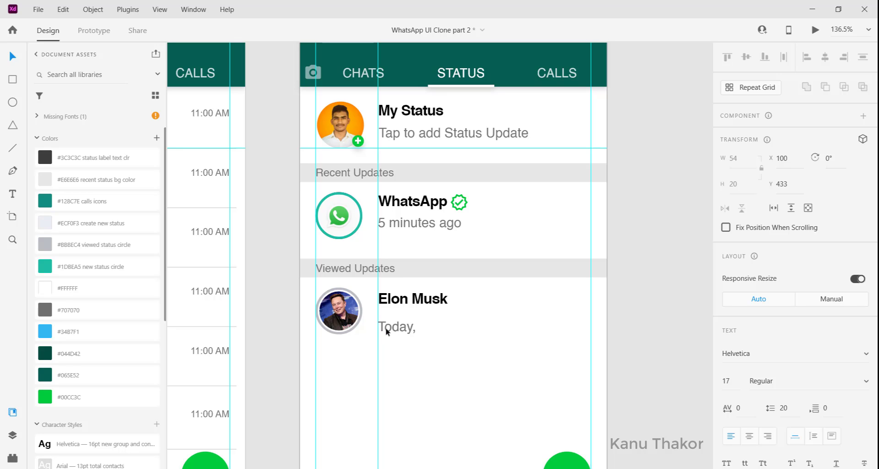
{"action": "type", "text": ", 7:00 AM"}
{"action": "key", "text": "Escape"}
{"action": "left_click_drag", "start_coordinate": [398, 331], "coordinate": [395, 325]}
Group the elements of the Elon Musk row, and group the elements of the WhatsApp row separately
{"action": "left_click", "coordinate": [415, 355]}
{"action": "scroll", "coordinate": [416, 355], "scroll_direction": "down", "scroll_amount": 5}
{"action": "scroll", "coordinate": [418, 302], "scroll_direction": "down", "scroll_amount": 2}
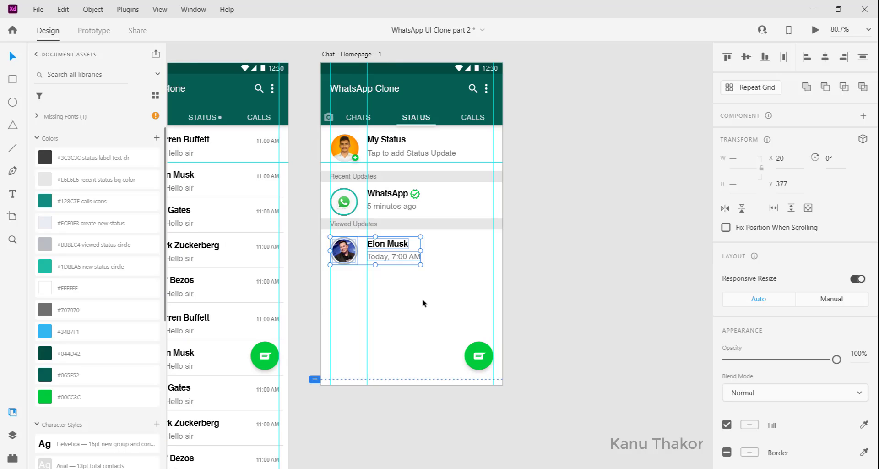
{"action": "left_click", "coordinate": [422, 299]}
{"action": "left_click_drag", "start_coordinate": [439, 268], "coordinate": [328, 234]}
{"action": "key", "text": "ctrl+g"}
{"action": "left_click_drag", "start_coordinate": [443, 211], "coordinate": [330, 197]}
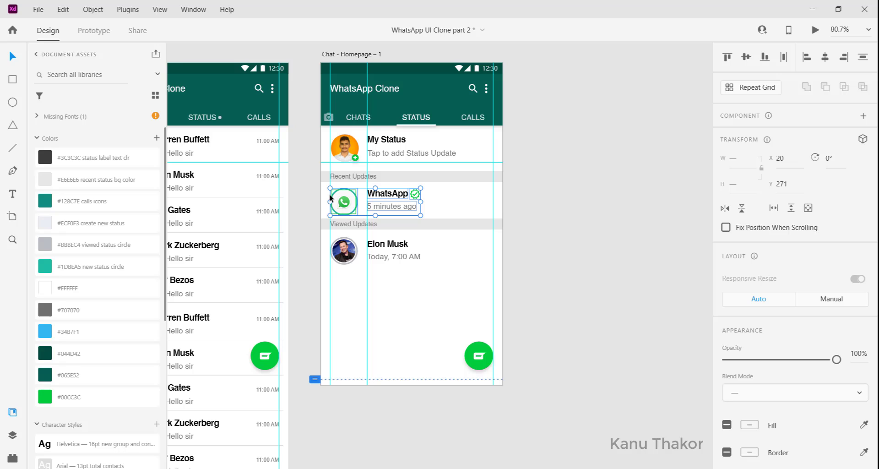
{"action": "key", "text": "ctrl+g"}
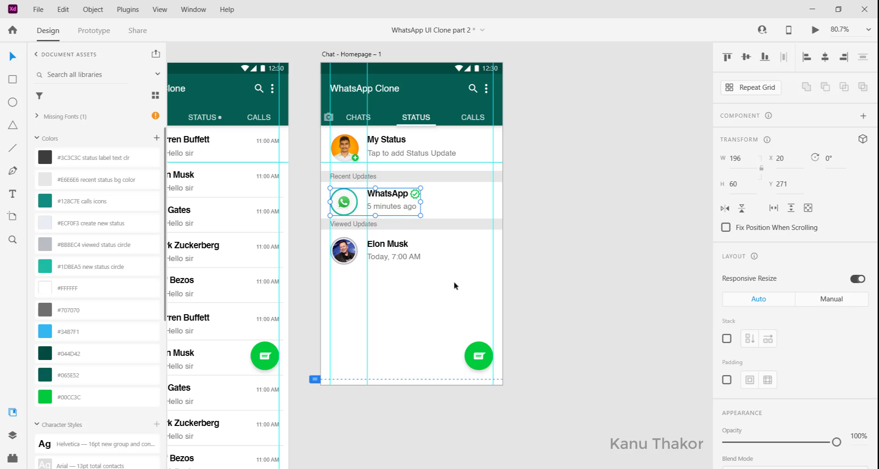
Group the Viewed Updates label with its grey bar, and the Recent Updates label with its bar
{"action": "left_click", "coordinate": [446, 251]}
{"action": "left_click", "coordinate": [357, 224]}
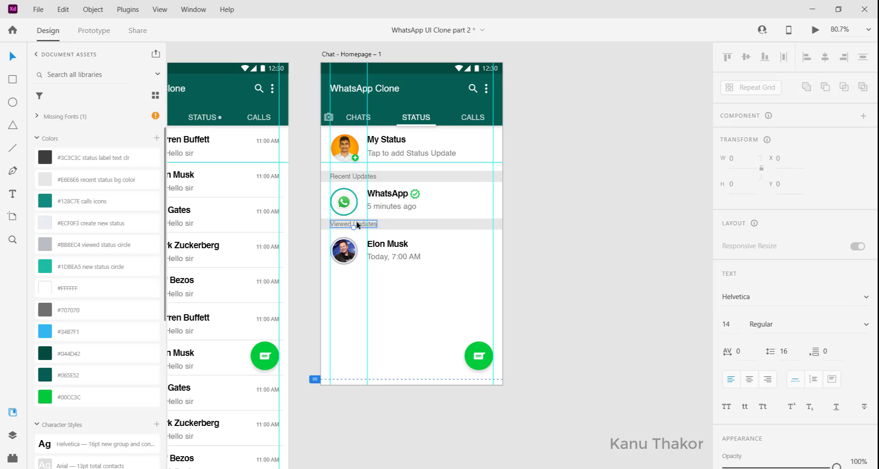
{"action": "left_click", "coordinate": [404, 226], "text": "shift"}
{"action": "key", "text": "ctrl+g"}
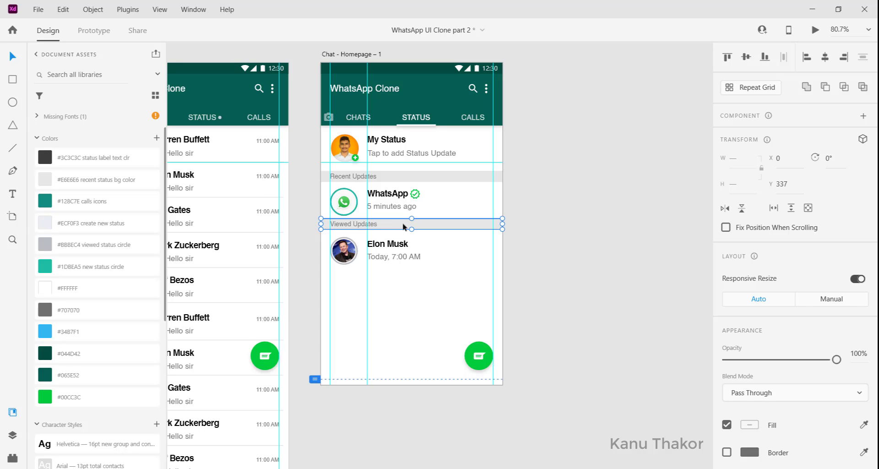
{"action": "left_click", "coordinate": [359, 175]}
{"action": "left_click", "coordinate": [385, 176], "text": "shift"}
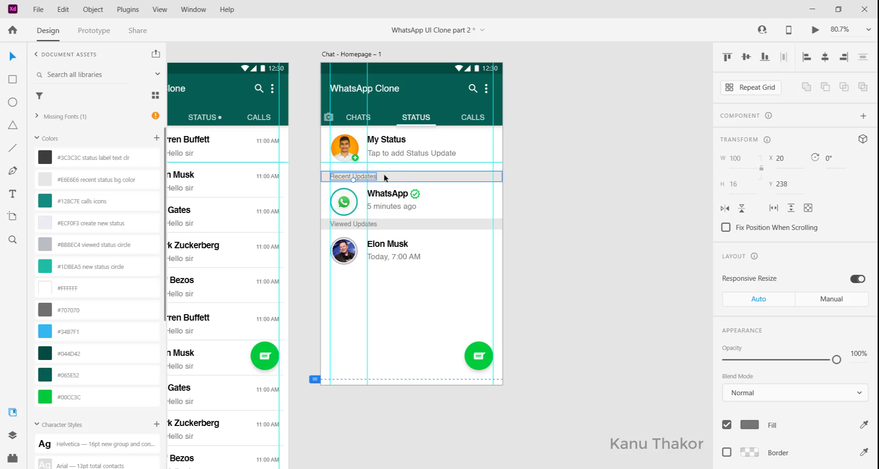
{"action": "key", "text": "ctrl+g"}
Group the My Status profile photo with its title and subtitle text
{"action": "left_click", "coordinate": [347, 152]}
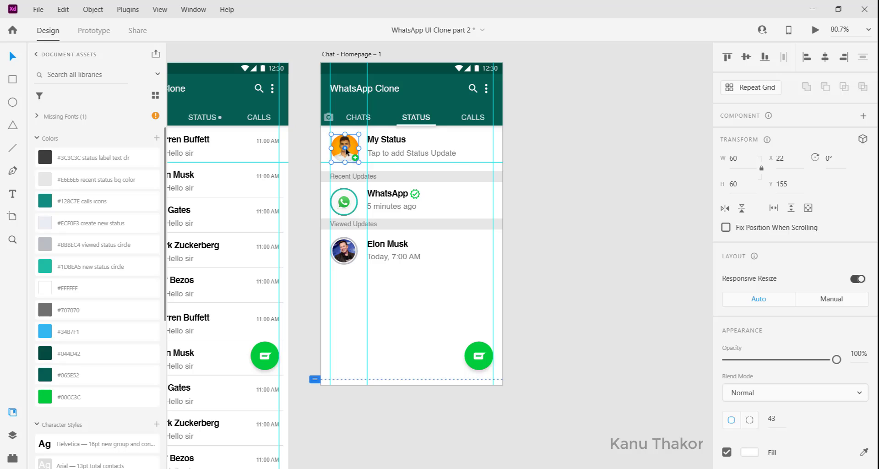
{"action": "left_click", "coordinate": [389, 154], "text": "shift"}
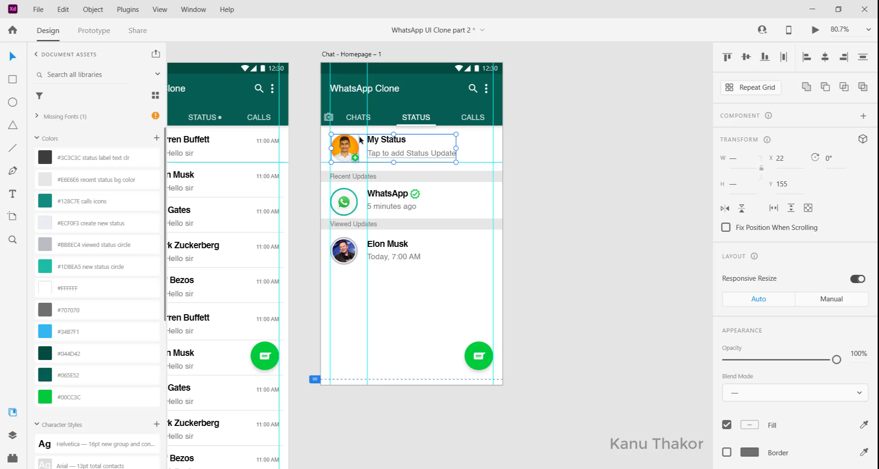
{"action": "key", "text": "ctrl+g"}
{"action": "left_click_drag", "start_coordinate": [359, 137], "coordinate": [434, 191]}
{"action": "left_click", "coordinate": [427, 300]}
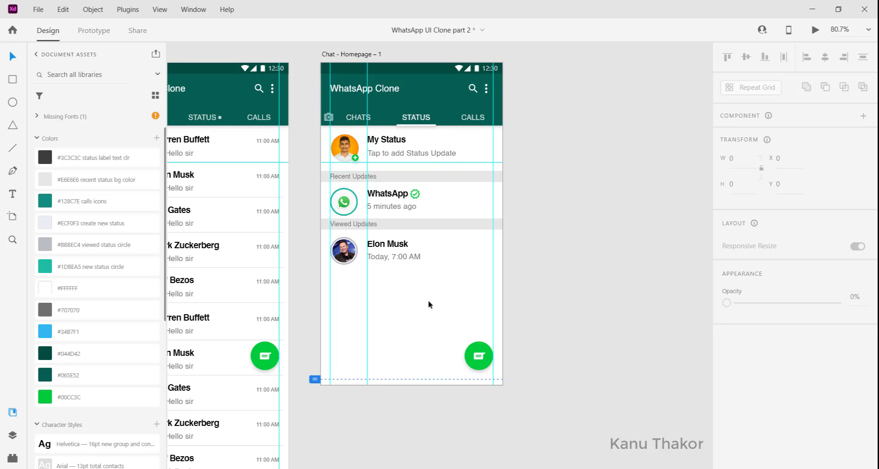
Delete the chat icon from the green floating button on the Status screen, keeping the circle
{"action": "scroll", "coordinate": [428, 300], "scroll_direction": "left", "scroll_amount": 1}
{"action": "scroll", "coordinate": [427, 300], "scroll_direction": "left", "scroll_amount": 1}
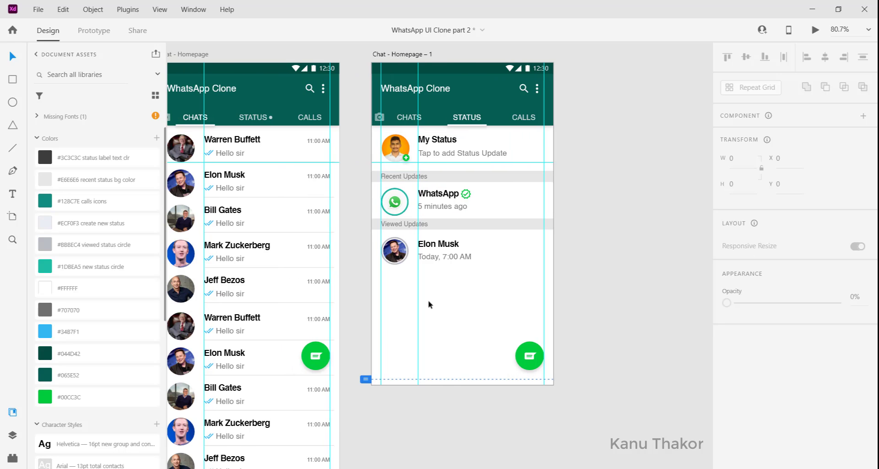
{"action": "scroll", "coordinate": [428, 300], "scroll_direction": "left", "scroll_amount": 1}
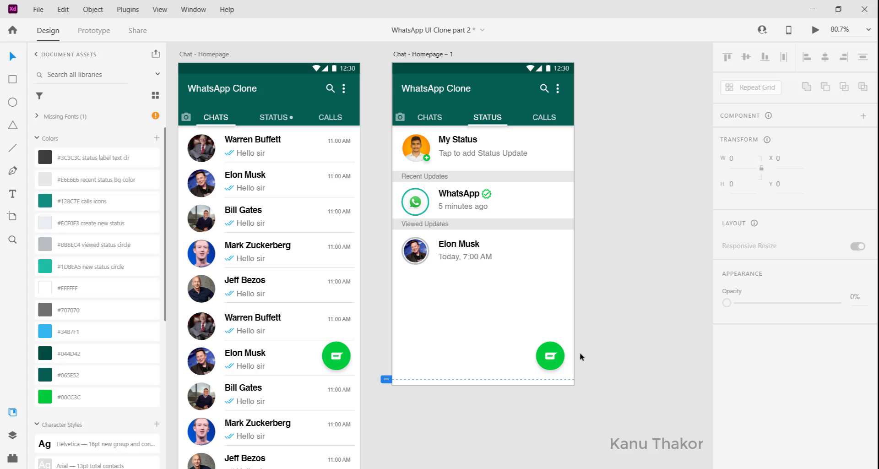
{"action": "left_click", "coordinate": [551, 360]}
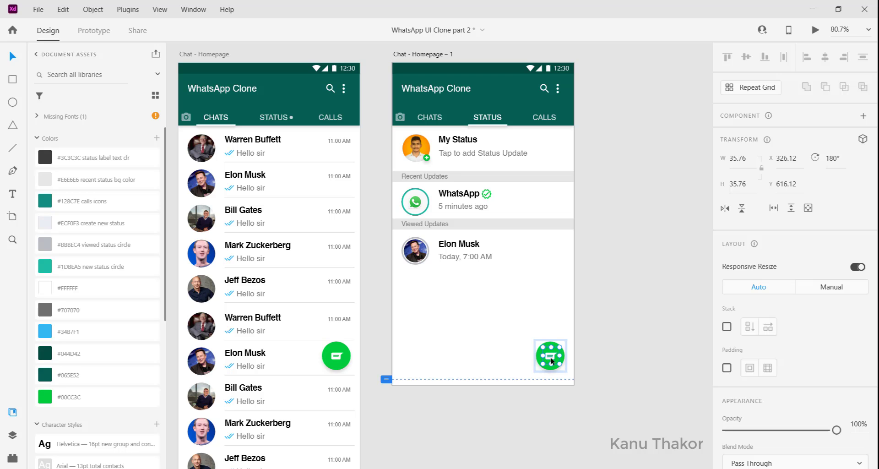
{"action": "key", "text": "Delete"}
{"action": "scroll", "coordinate": [551, 358], "scroll_direction": "left", "scroll_amount": 3}
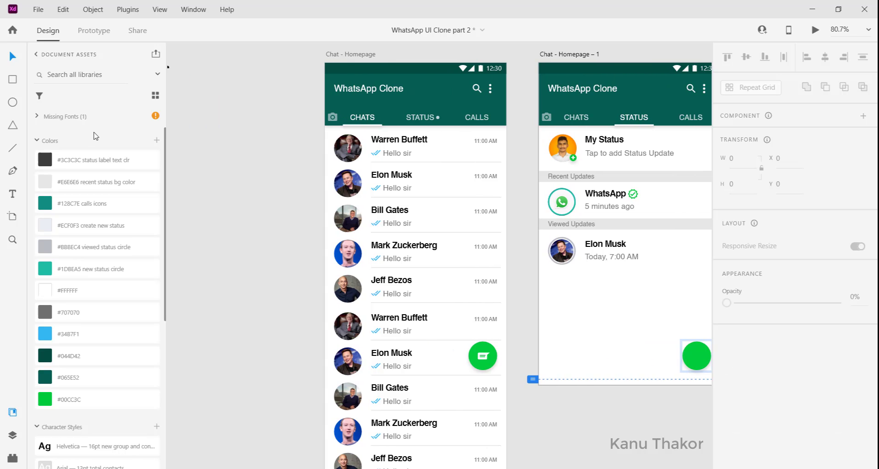
Copy the black camera icon from the icon set and place it centred on the Status screen's green floating circle
{"action": "scroll", "coordinate": [281, 187], "scroll_direction": "up", "scroll_amount": 3}
{"action": "scroll", "coordinate": [281, 187], "scroll_direction": "left", "scroll_amount": 2}
{"action": "scroll", "coordinate": [281, 187], "scroll_direction": "left", "scroll_amount": 4}
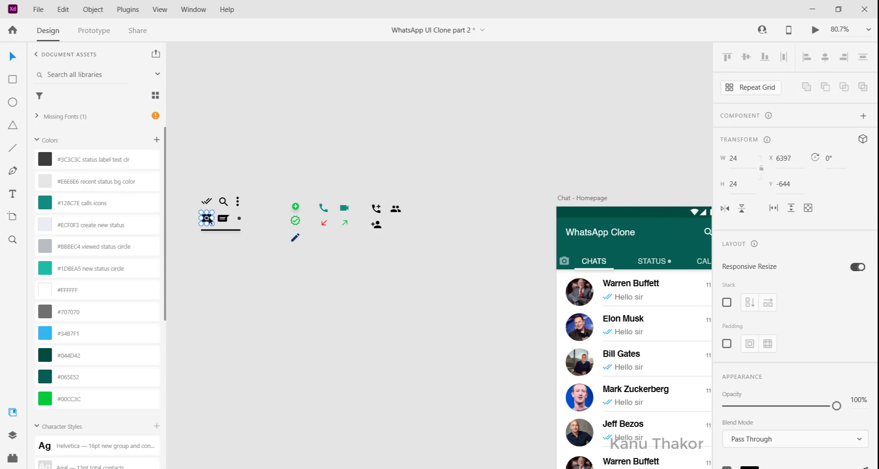
{"action": "double_click", "coordinate": [209, 220]}
{"action": "scroll", "coordinate": [209, 220], "scroll_direction": "right", "scroll_amount": 10}
{"action": "scroll", "coordinate": [209, 220], "scroll_direction": "down", "scroll_amount": 3}
{"action": "left_click", "coordinate": [472, 295]}
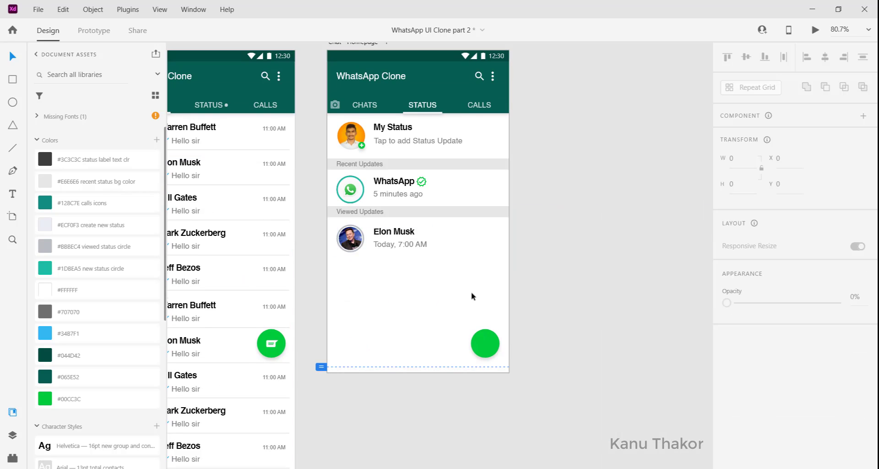
{"action": "key", "text": "ctrl+v"}
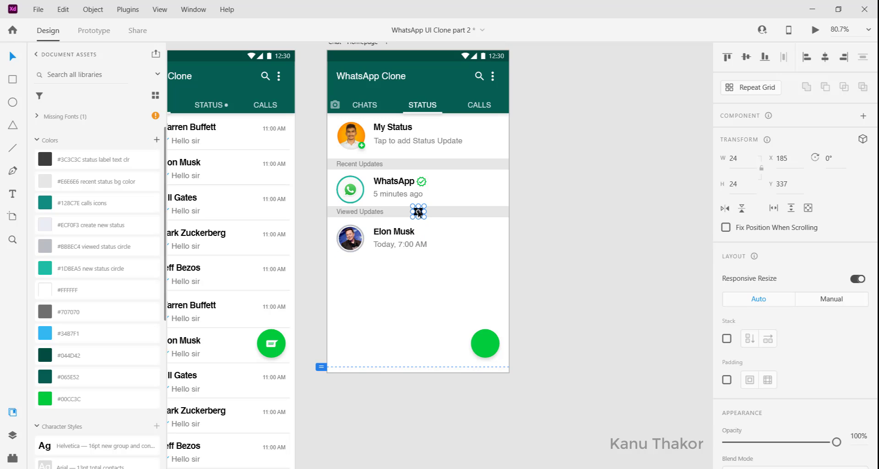
{"action": "left_click_drag", "start_coordinate": [418, 212], "coordinate": [485, 346]}
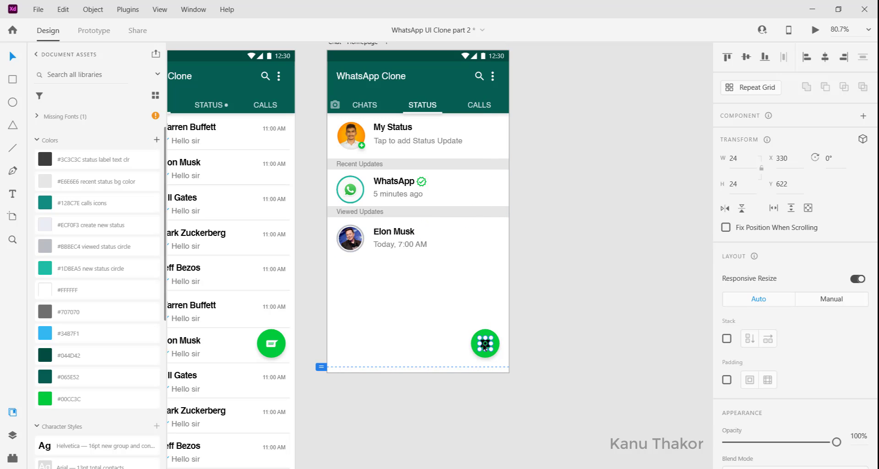
Ungroup the green floating circle behind the camera icon on the Status screen
{"action": "scroll", "coordinate": [484, 346], "scroll_direction": "up", "scroll_amount": 3}
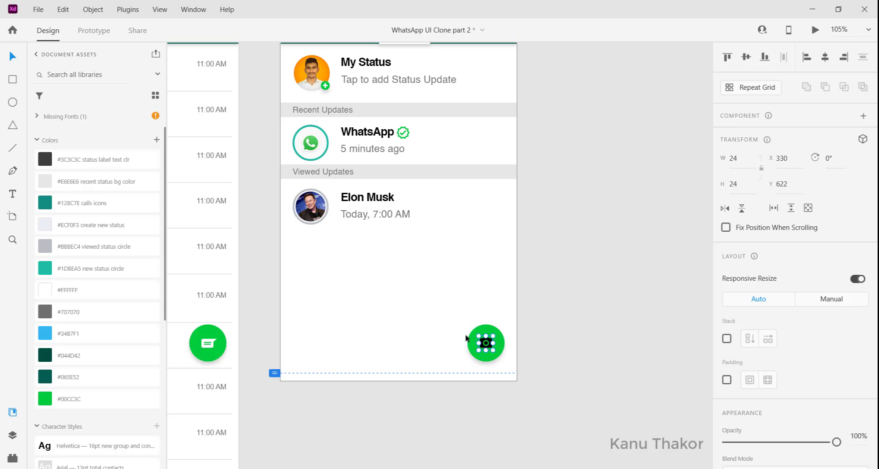
{"action": "left_click", "coordinate": [465, 337], "text": "shift"}
{"action": "right_click", "coordinate": [472, 341]}
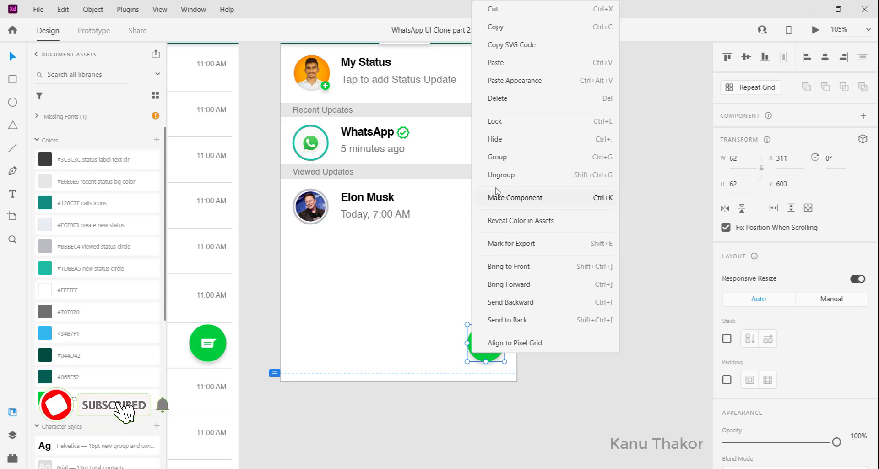
{"action": "left_click", "coordinate": [499, 175]}
Enlarge the camera icon to about 26 px from its centre and set its fill to white, #FFFFFF
{"action": "left_click", "coordinate": [488, 343]}
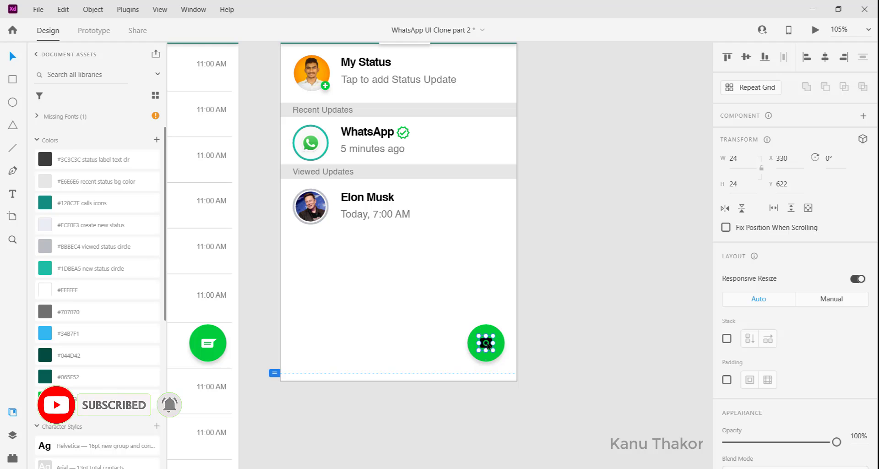
{"action": "left_click_drag", "start_coordinate": [493, 336], "coordinate": [495, 334]}
{"action": "scroll", "coordinate": [800, 400], "scroll_direction": "down", "scroll_amount": 3}
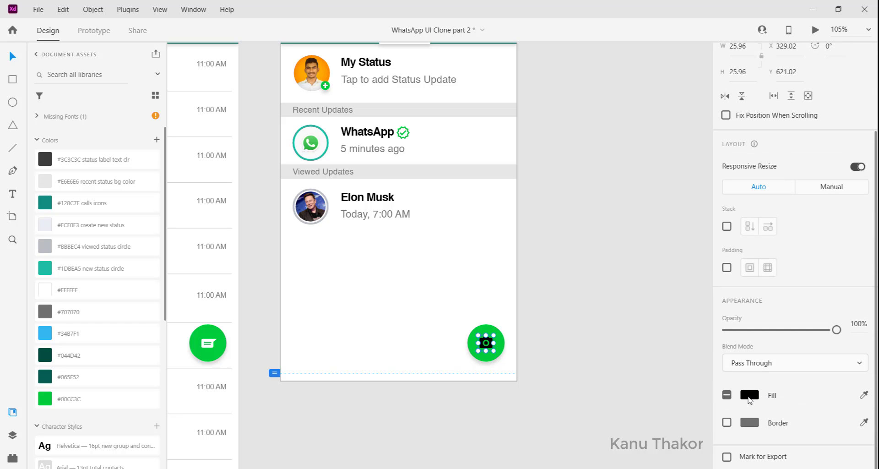
{"action": "left_click", "coordinate": [749, 394]}
{"action": "left_click_drag", "start_coordinate": [636, 347], "coordinate": [553, 293]}
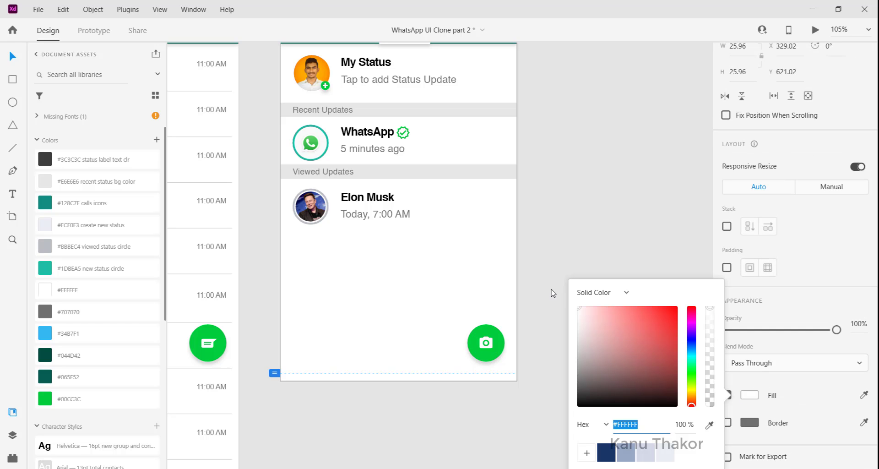
{"action": "left_click", "coordinate": [449, 320]}
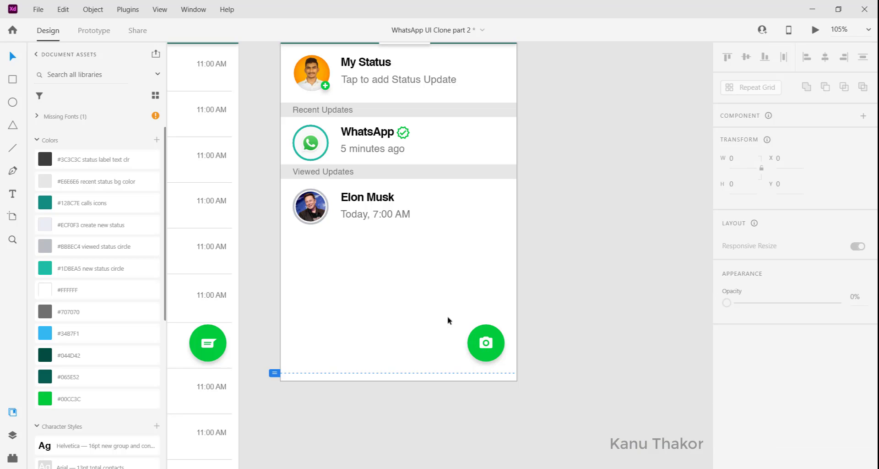
Group the camera icon with its green circle and fix the group's position when scrolling
{"action": "left_click_drag", "start_coordinate": [458, 317], "coordinate": [506, 358]}
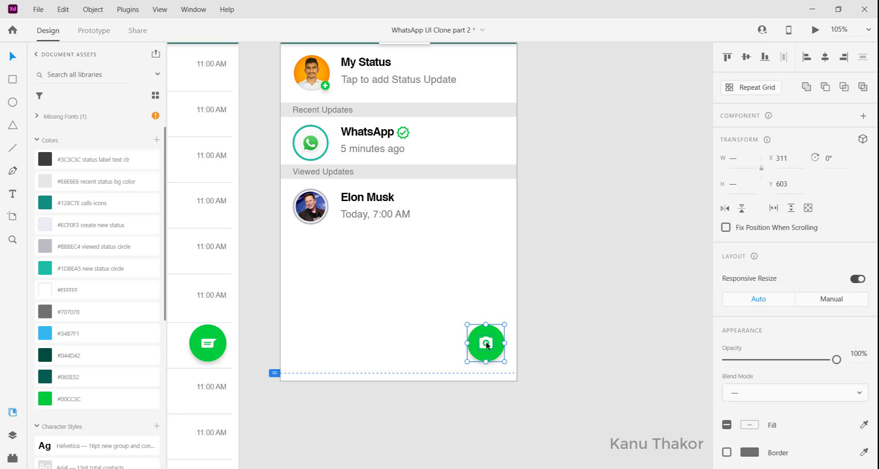
{"action": "key", "text": "ctrl+g"}
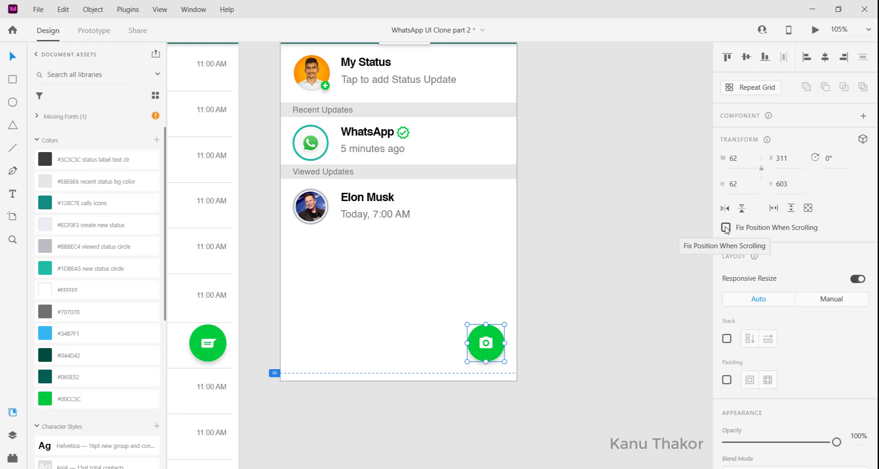
{"action": "left_click", "coordinate": [725, 227]}
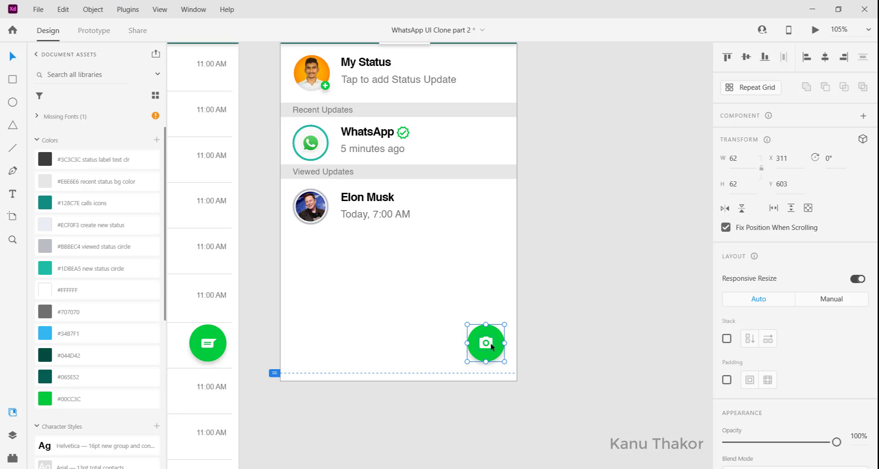
{"action": "left_click_drag", "start_coordinate": [491, 343], "coordinate": [477, 344]}
{"action": "key", "text": "ctrl+z"}
{"action": "left_click", "coordinate": [428, 320]}
Draw a circle about 41 px in diameter just above the camera button
{"action": "scroll", "coordinate": [429, 321], "scroll_direction": "up", "scroll_amount": 2}
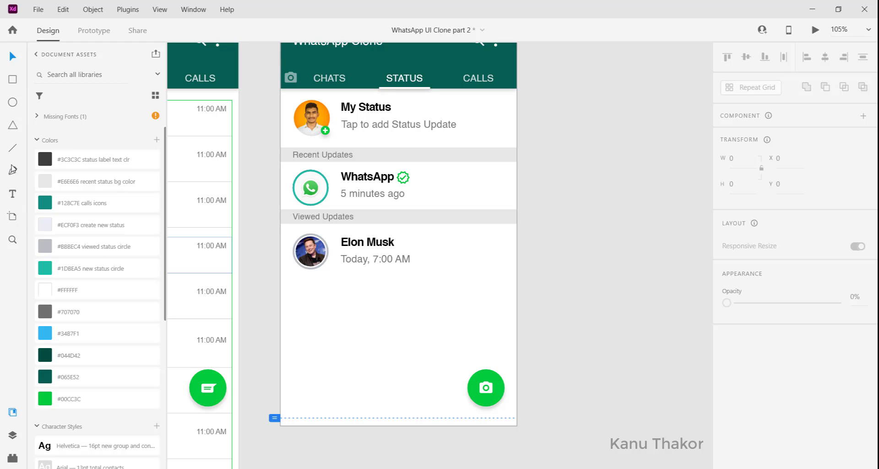
{"action": "left_click", "coordinate": [13, 191]}
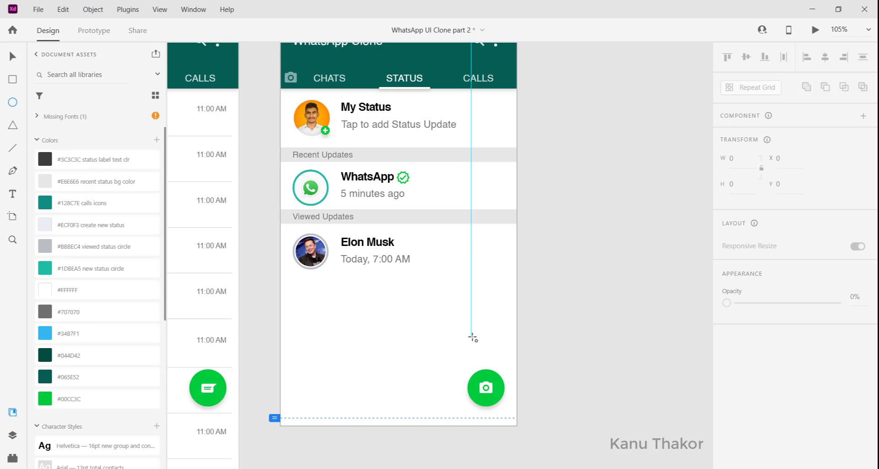
{"action": "mouse_move", "coordinate": [490, 355]}
{"action": "left_mouse_down"}
{"action": "mouse_move", "coordinate": [471, 337]}
{"action": "mouse_move", "coordinate": [509, 362]}
{"action": "left_mouse_up"}
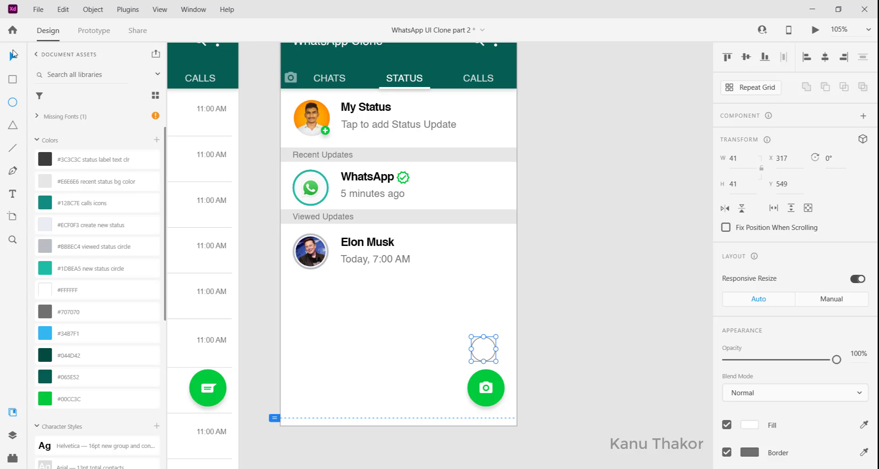
{"action": "left_click_drag", "start_coordinate": [487, 353], "coordinate": [492, 353]}
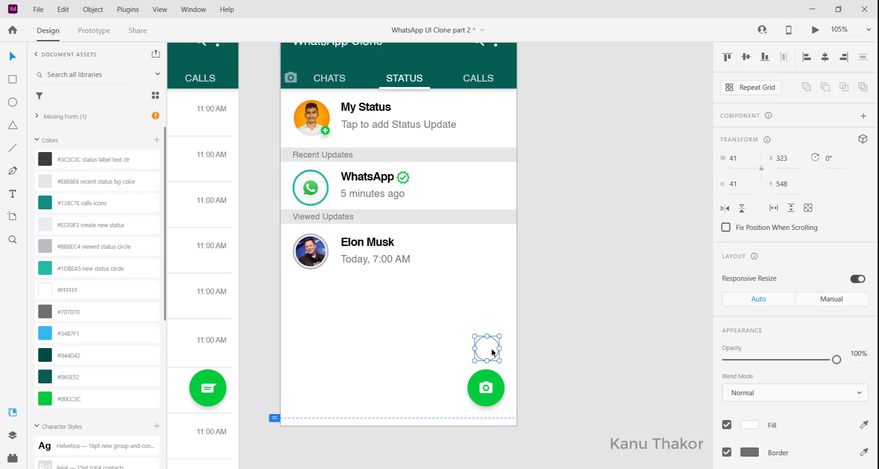
Remove the new circle's border, fill it with the #ECF0F3 create new status colour, and add a drop shadow
{"action": "scroll", "coordinate": [747, 312], "scroll_direction": "down", "scroll_amount": 4}
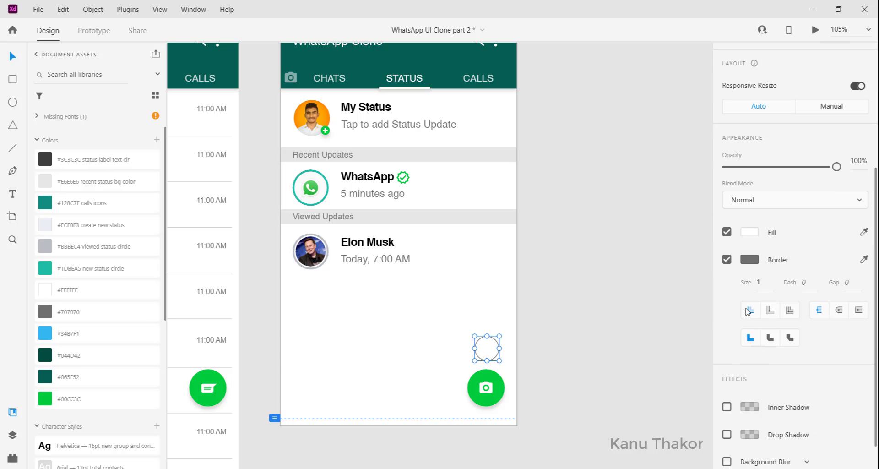
{"action": "left_click", "coordinate": [726, 259]}
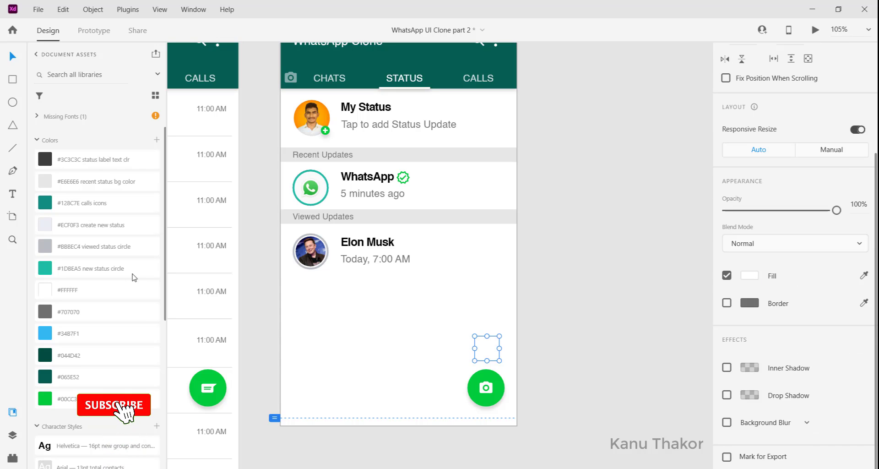
{"action": "left_click", "coordinate": [73, 228]}
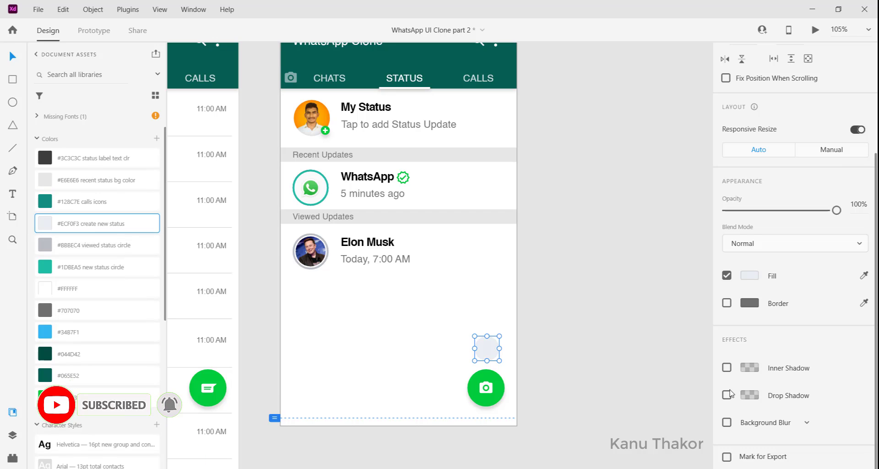
{"action": "left_click", "coordinate": [726, 395]}
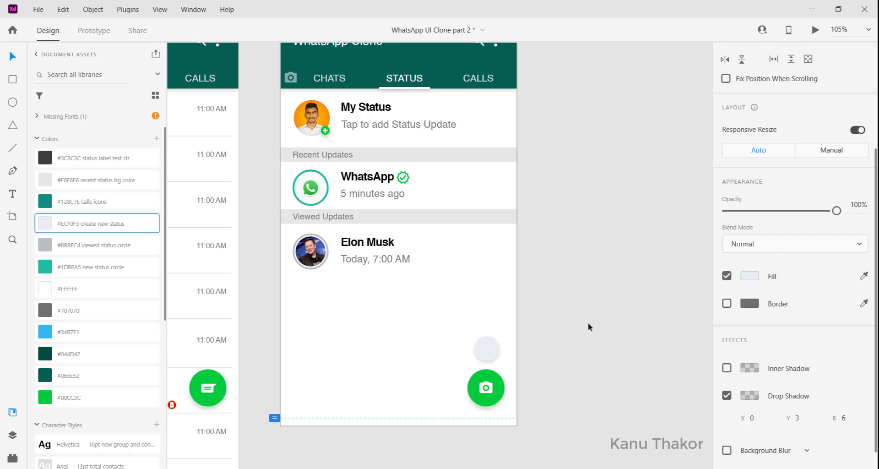
{"action": "left_click", "coordinate": [555, 373]}
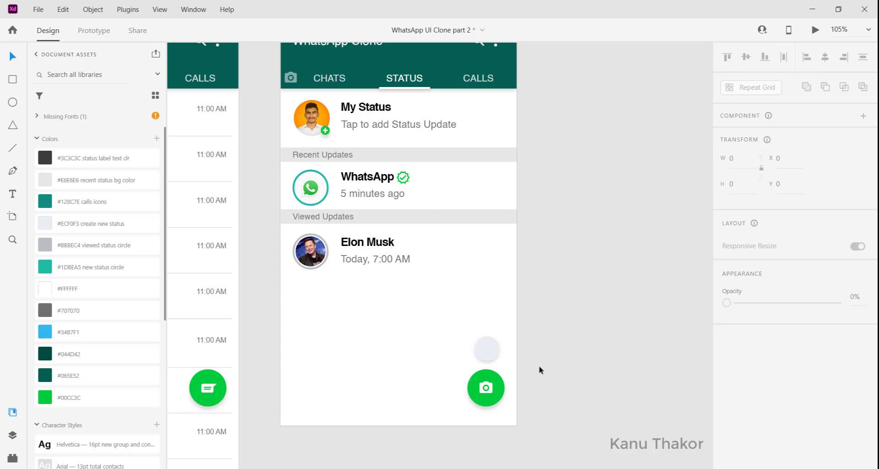
Nudge the pale circle to X 322, Y 549 so it lines up above the camera button
{"action": "left_click", "coordinate": [484, 353]}
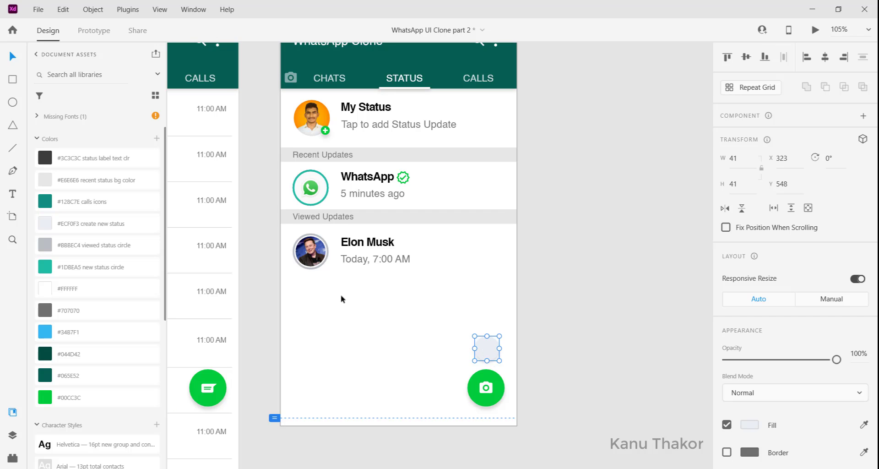
{"action": "scroll", "coordinate": [341, 299], "scroll_direction": "left", "scroll_amount": 2}
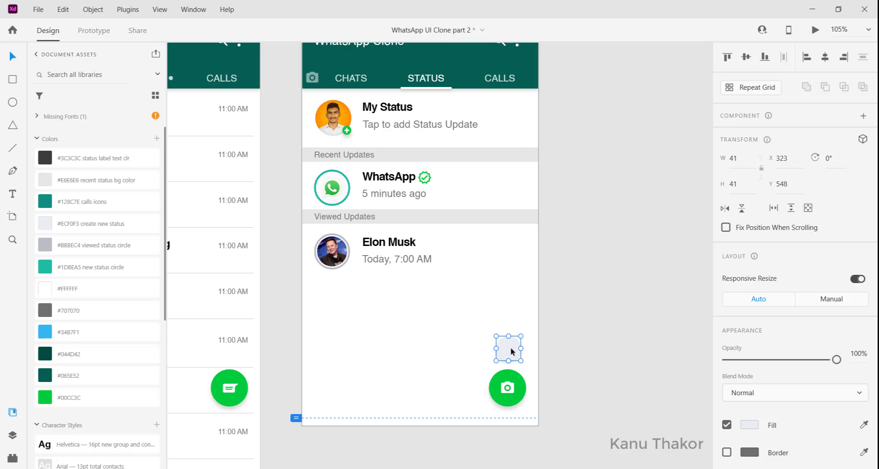
{"action": "left_click_drag", "start_coordinate": [512, 351], "coordinate": [511, 352]}
Copy the dark blue pencil icon from the icon set and centre it on the pale circle above the camera button
{"action": "scroll", "coordinate": [322, 317], "scroll_direction": "left", "scroll_amount": 15}
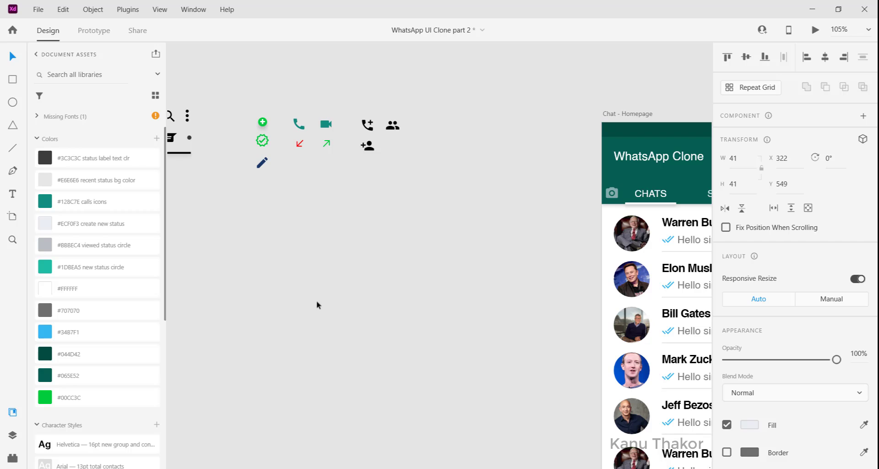
{"action": "left_click", "coordinate": [260, 165]}
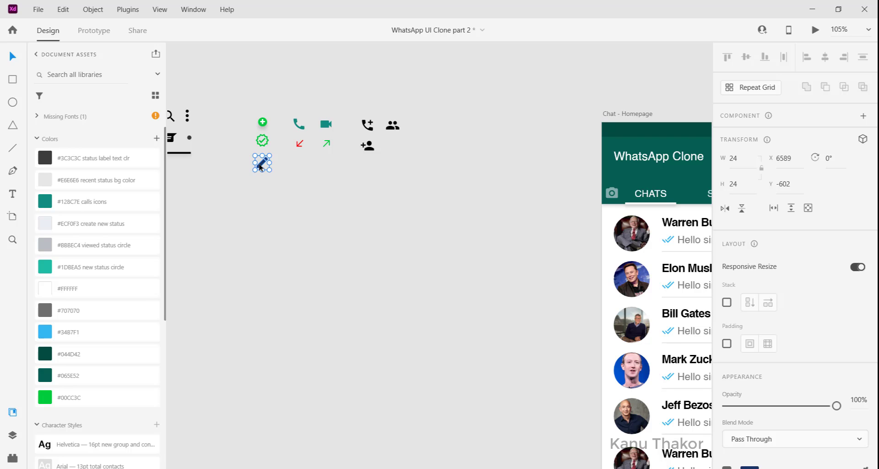
{"action": "scroll", "coordinate": [259, 166], "scroll_direction": "right", "scroll_amount": 10}
{"action": "scroll", "coordinate": [451, 302], "scroll_direction": "down", "scroll_amount": 2}
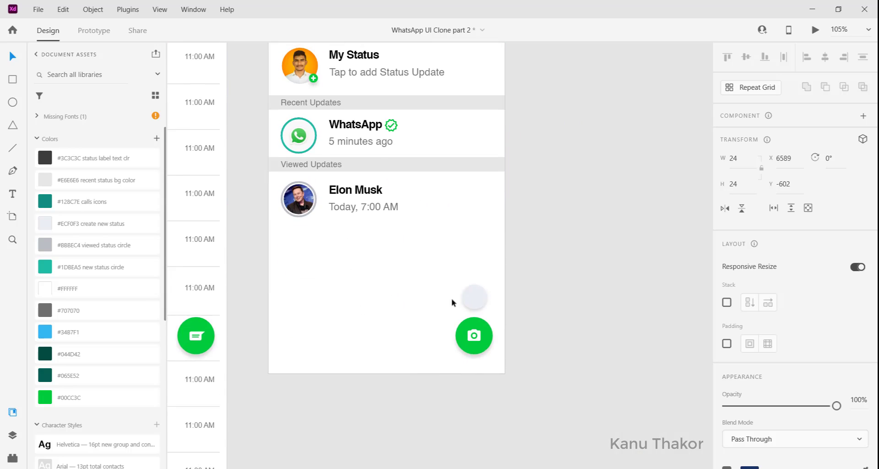
{"action": "left_click", "coordinate": [477, 296]}
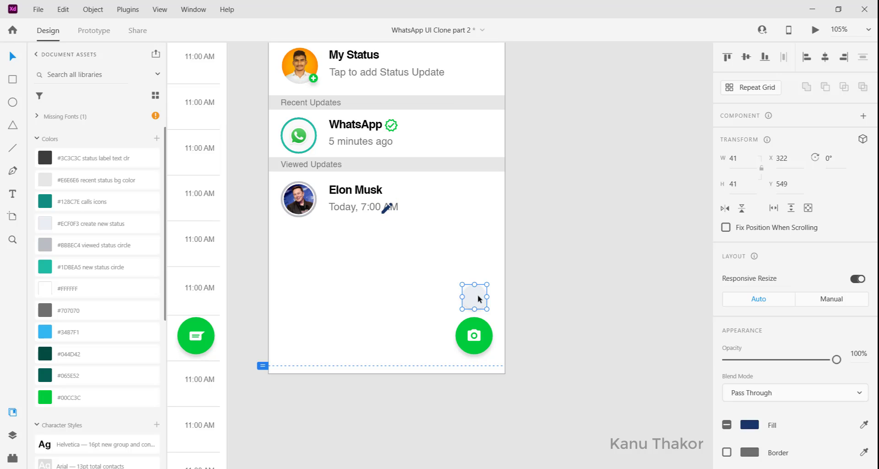
{"action": "left_click_drag", "start_coordinate": [387, 207], "coordinate": [476, 301]}
{"action": "left_click", "coordinate": [554, 303]}
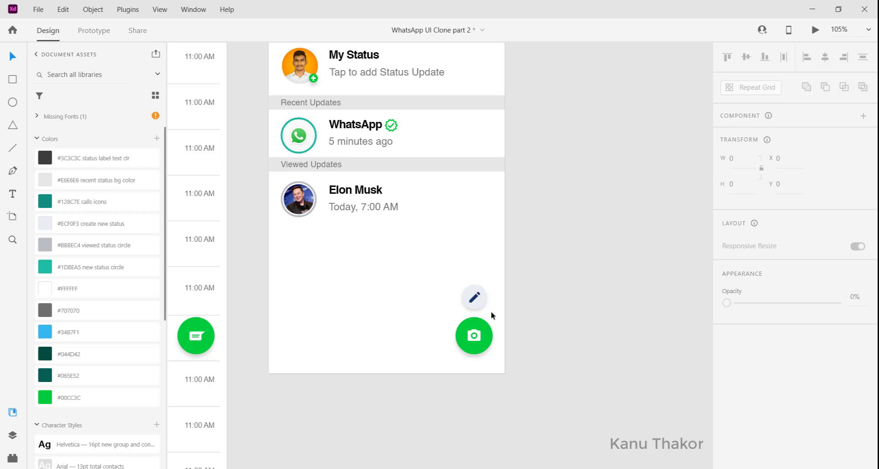
Rename the Chat - Homepage – 1 artboard to Status and check it in the preview
{"action": "scroll", "coordinate": [403, 315], "scroll_direction": "up", "scroll_amount": 5}
{"action": "scroll", "coordinate": [402, 315], "scroll_direction": "left", "scroll_amount": 2}
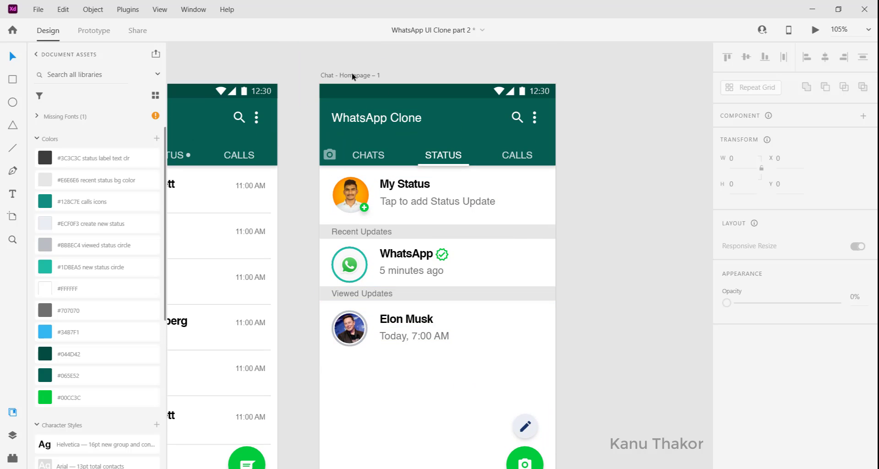
{"action": "double_click", "coordinate": [352, 76]}
{"action": "type", "text": "sta"}
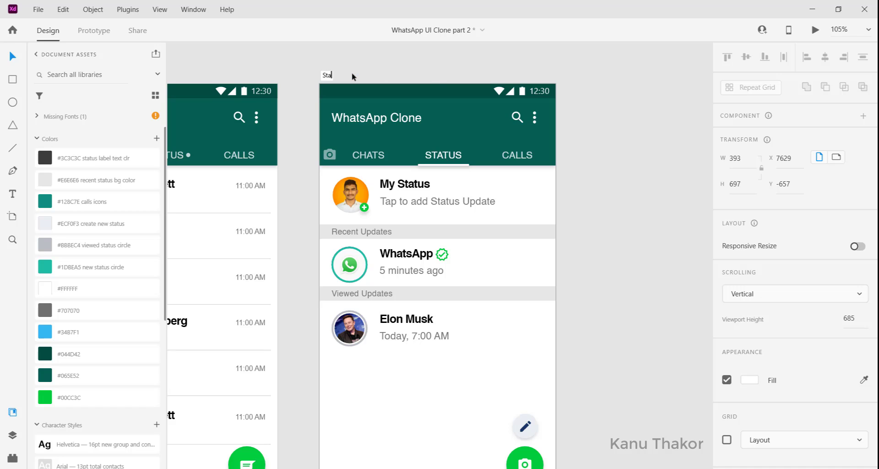
{"action": "type", "text": "tus"}
{"action": "key", "text": "Return"}
{"action": "key", "text": "ctrl+Return"}
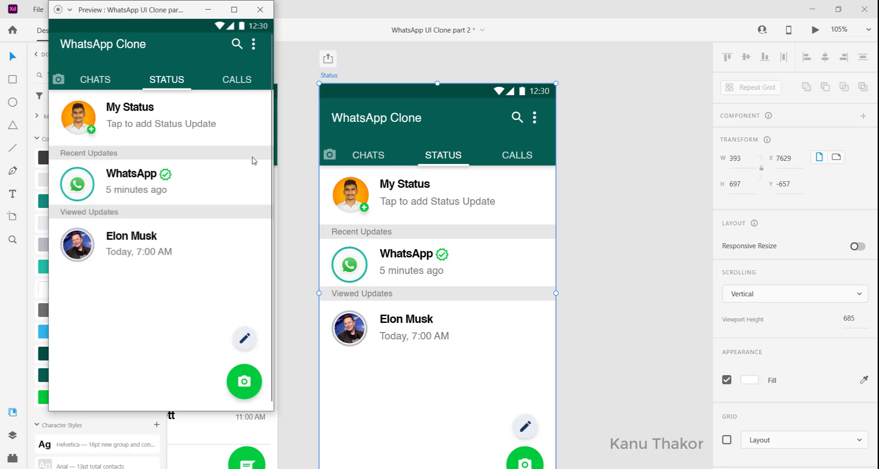
{"action": "left_click", "coordinate": [260, 9]}
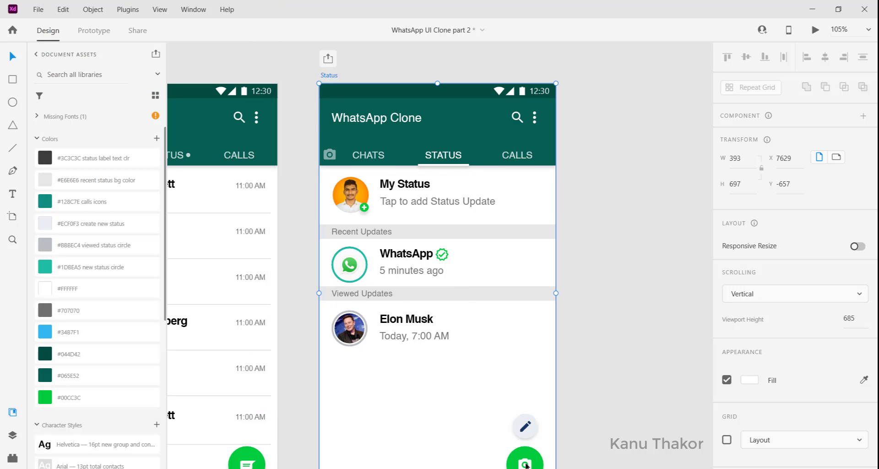
Group the pencil icon with its pale circle and fix the group's position when scrolling
{"action": "scroll", "coordinate": [484, 374], "scroll_direction": "down", "scroll_amount": 2}
{"action": "left_click", "coordinate": [538, 383]}
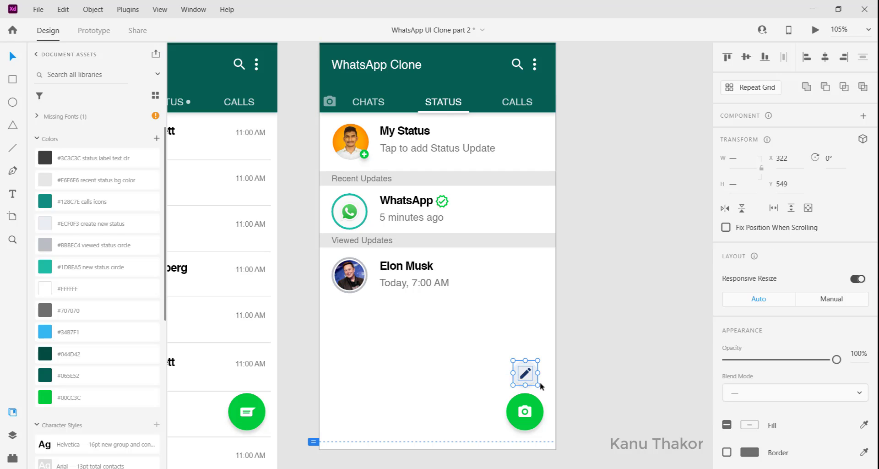
{"action": "key", "text": "ctrl+g"}
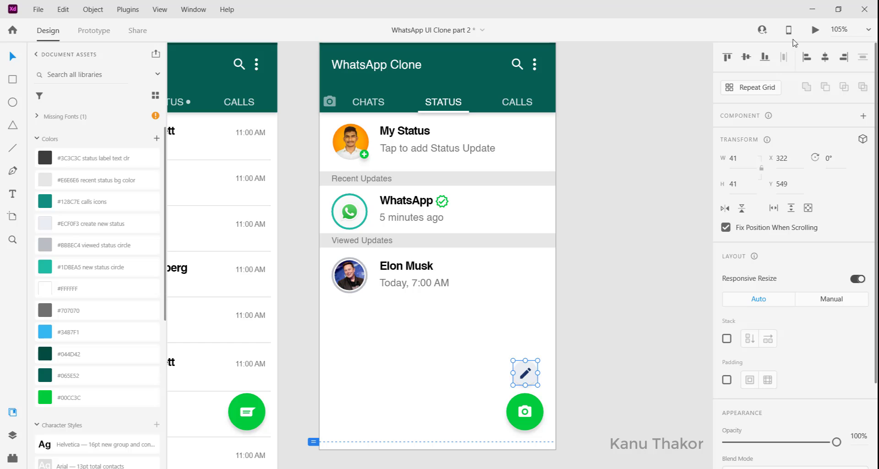
Check the floating pencil and camera buttons on the Status screen in the preview
{"action": "left_click", "coordinate": [815, 31]}
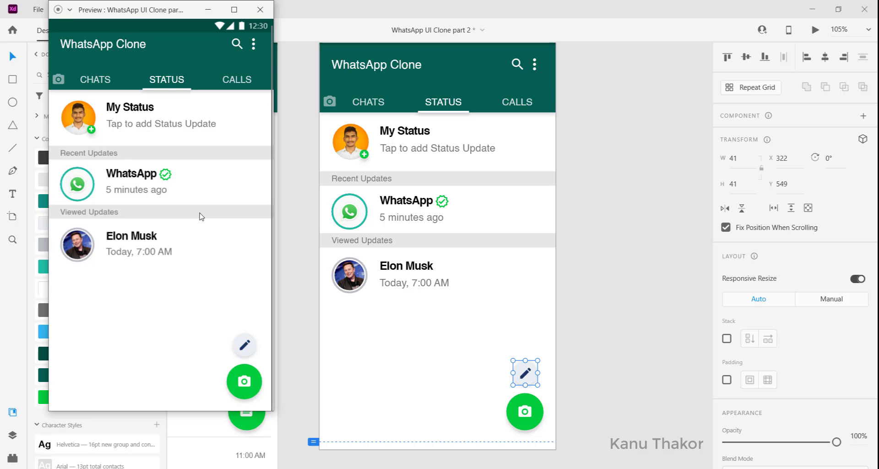
{"action": "left_click", "coordinate": [260, 9]}
Duplicate the Chat - Homepage artboard beside the Status artboard and rename the copy Calls
{"action": "scroll", "coordinate": [373, 232], "scroll_direction": "down", "scroll_amount": 5}
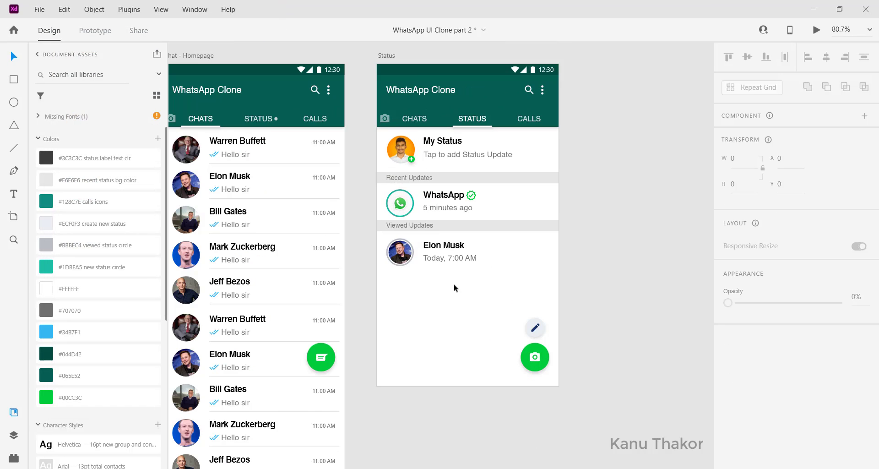
{"action": "scroll", "coordinate": [453, 286], "scroll_direction": "up", "scroll_amount": 1}
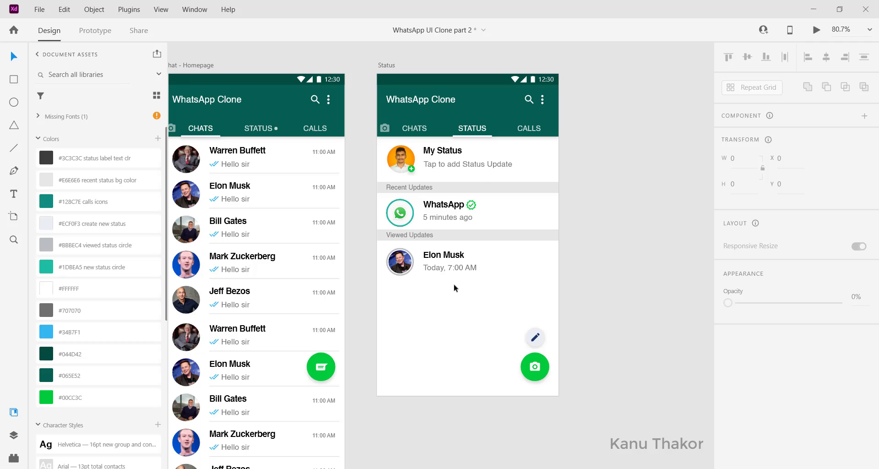
{"action": "scroll", "coordinate": [330, 151], "scroll_direction": "up", "scroll_amount": 1}
{"action": "scroll", "coordinate": [329, 151], "scroll_direction": "left", "scroll_amount": 1}
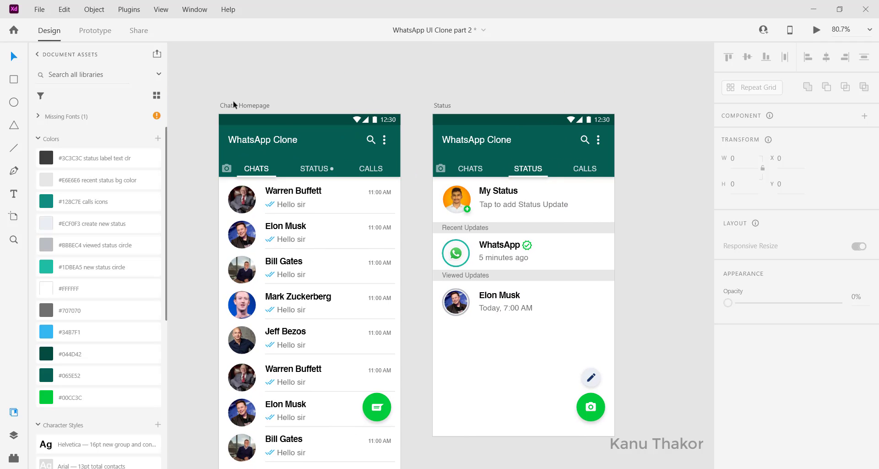
{"action": "left_click", "coordinate": [234, 105]}
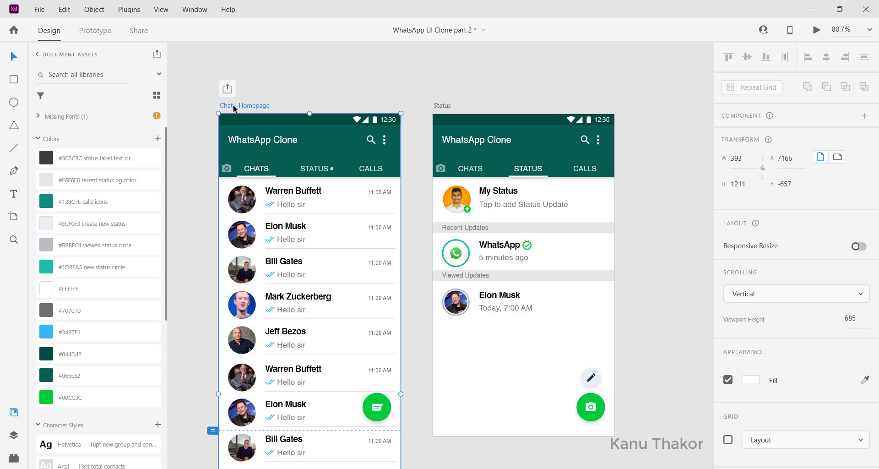
{"action": "key", "text": "ctrl+d"}
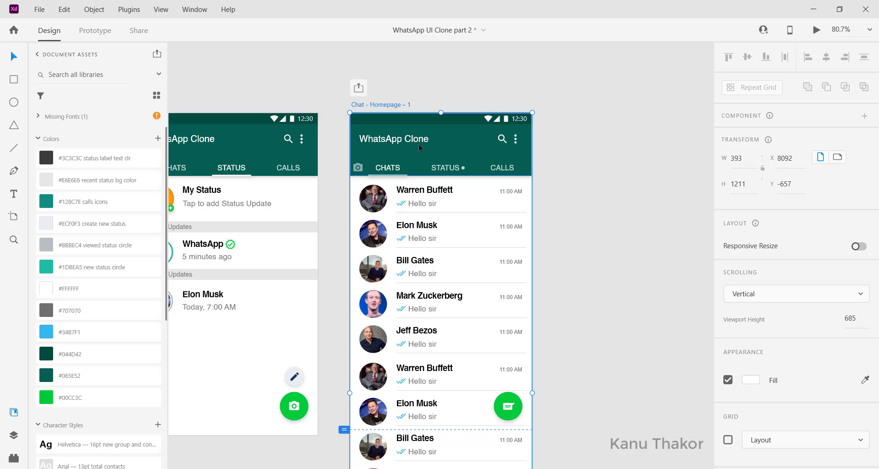
{"action": "double_click", "coordinate": [384, 105]}
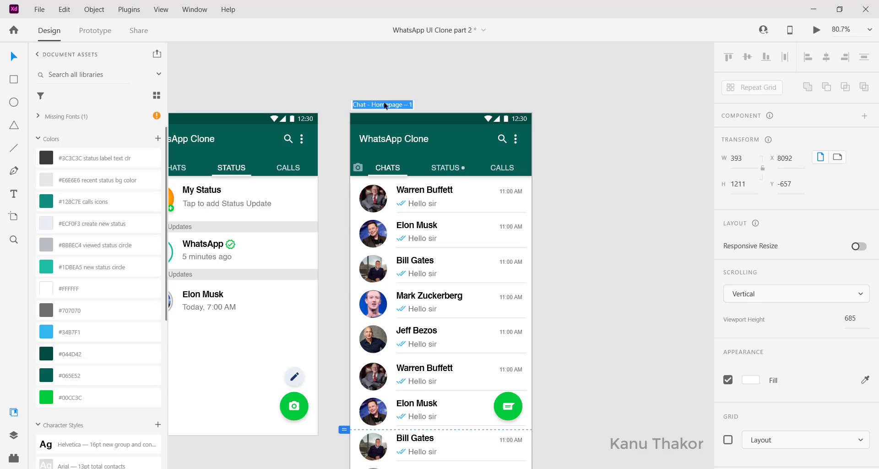
{"action": "type", "text": "S"}
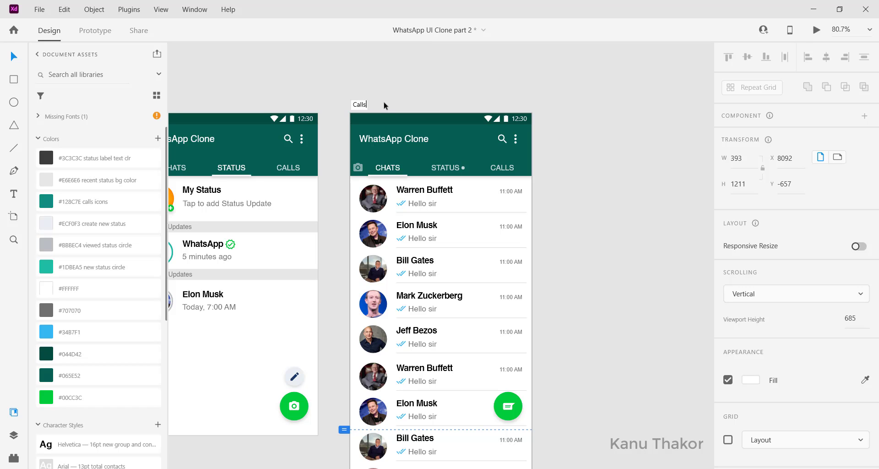
{"action": "key", "text": "Return"}
{"action": "scroll", "coordinate": [427, 98], "scroll_direction": "left", "scroll_amount": 1}
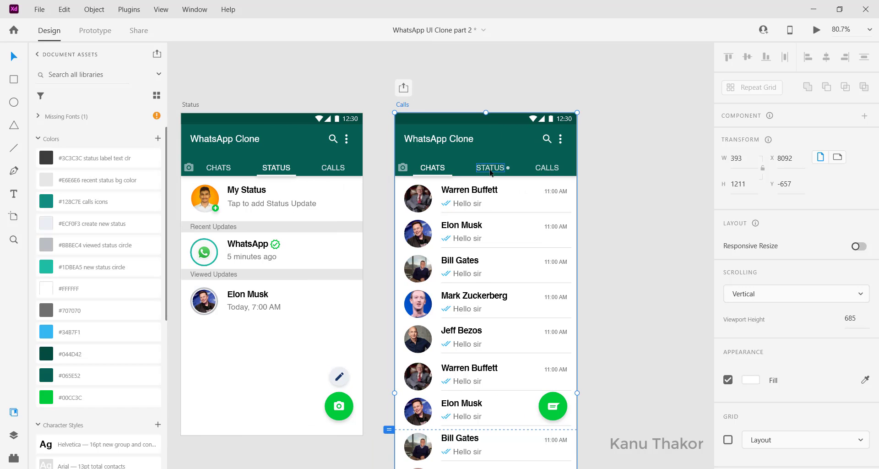
On the Calls artboard, set the CHATS tab label to 80% opacity and the CALLS label to 100%
{"action": "left_click", "coordinate": [432, 168]}
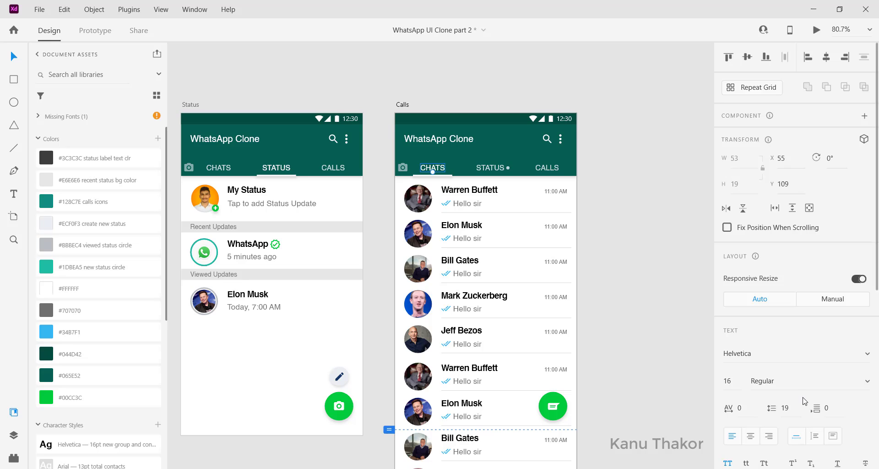
{"action": "scroll", "coordinate": [789, 344], "scroll_direction": "down", "scroll_amount": 3}
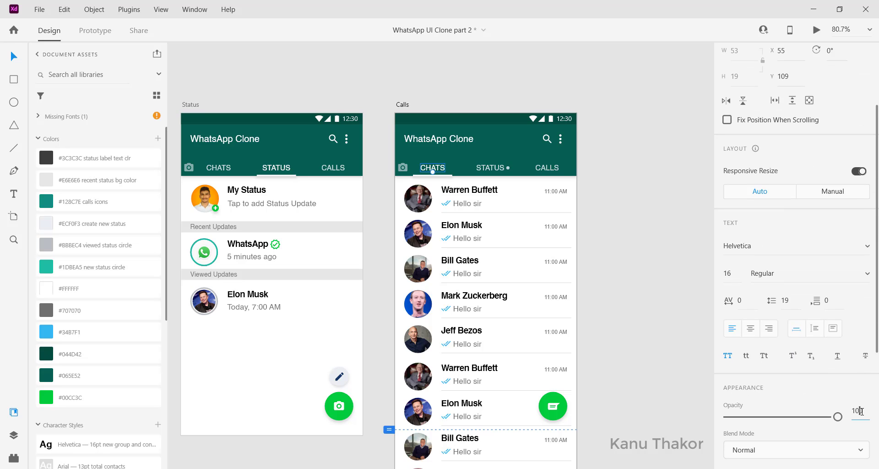
{"action": "left_click", "coordinate": [860, 411]}
{"action": "type", "text": "80"}
{"action": "key", "text": "Return"}
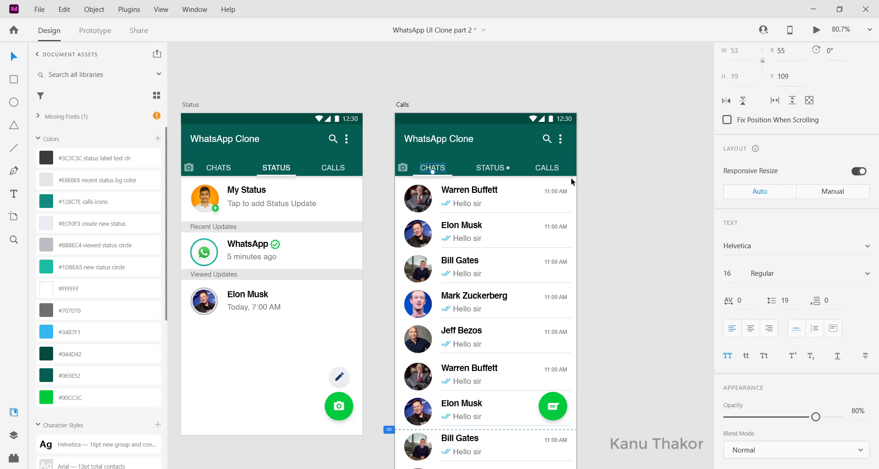
{"action": "left_click", "coordinate": [547, 167]}
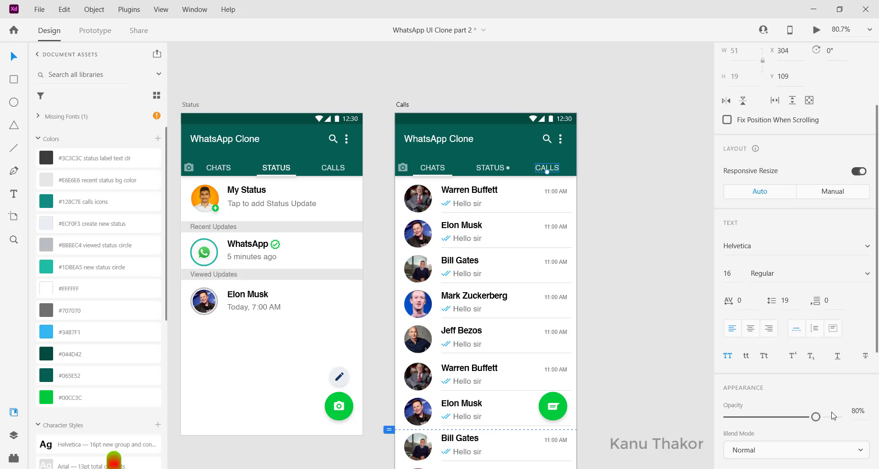
{"action": "left_click_drag", "start_coordinate": [815, 417], "coordinate": [839, 416]}
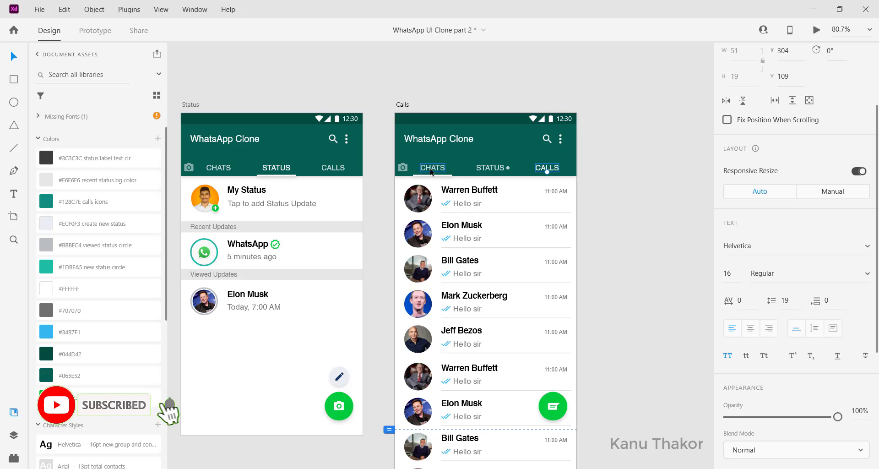
Move the white tab underline from CHATS to beneath CALLS, at X 287, Y 135
{"action": "left_click", "coordinate": [430, 169]}
{"action": "scroll", "coordinate": [411, 174], "scroll_direction": "up", "scroll_amount": 4}
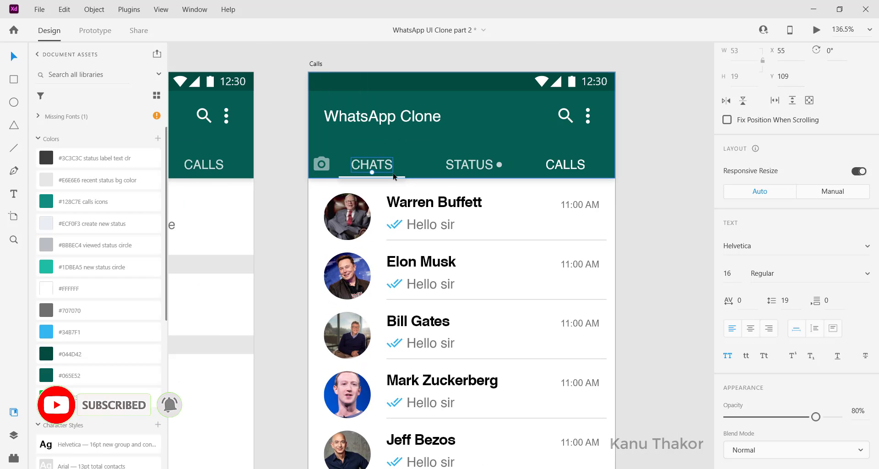
{"action": "left_click", "coordinate": [380, 178]}
{"action": "left_click_drag", "start_coordinate": [379, 180], "coordinate": [572, 191]}
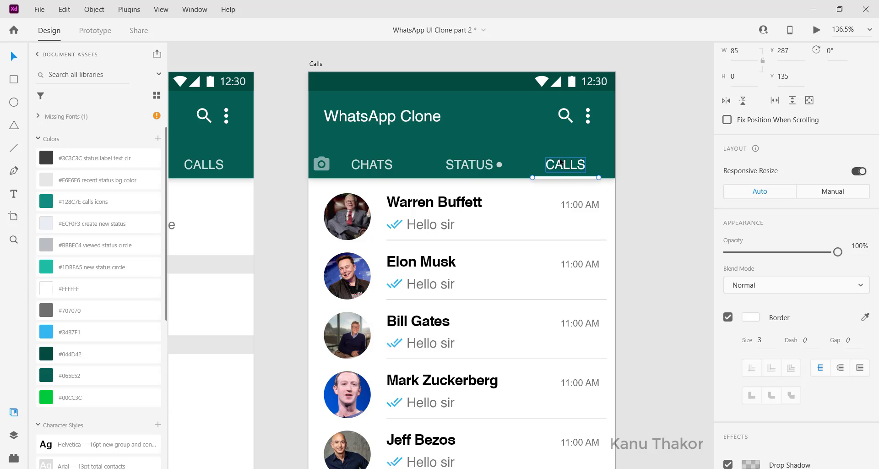
{"action": "left_click", "coordinate": [563, 167]}
{"action": "left_click", "coordinate": [498, 167]}
{"action": "left_click", "coordinate": [512, 204]}
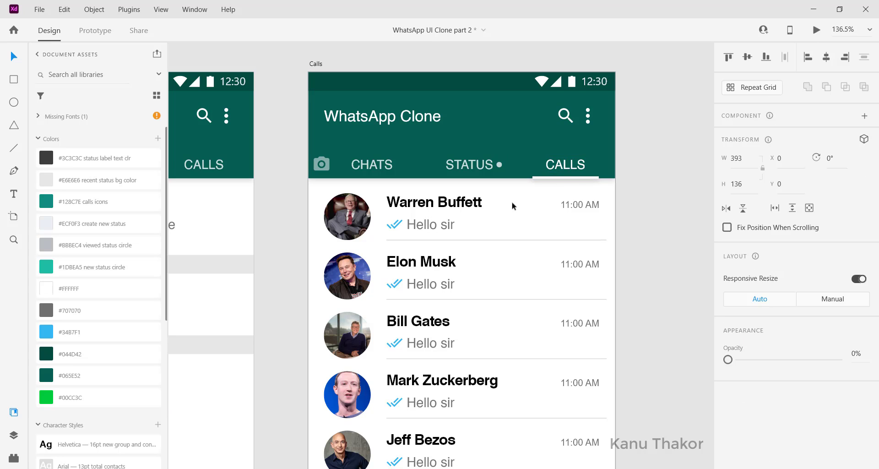
Shorten the repeat grid of chat rows on the Calls artboard to a height of about 165
{"action": "scroll", "coordinate": [512, 204], "scroll_direction": "down", "scroll_amount": 4}
{"action": "left_click", "coordinate": [481, 202]}
{"action": "scroll", "coordinate": [480, 318], "scroll_direction": "down", "scroll_amount": 2}
{"action": "scroll", "coordinate": [481, 321], "scroll_direction": "down", "scroll_amount": 3}
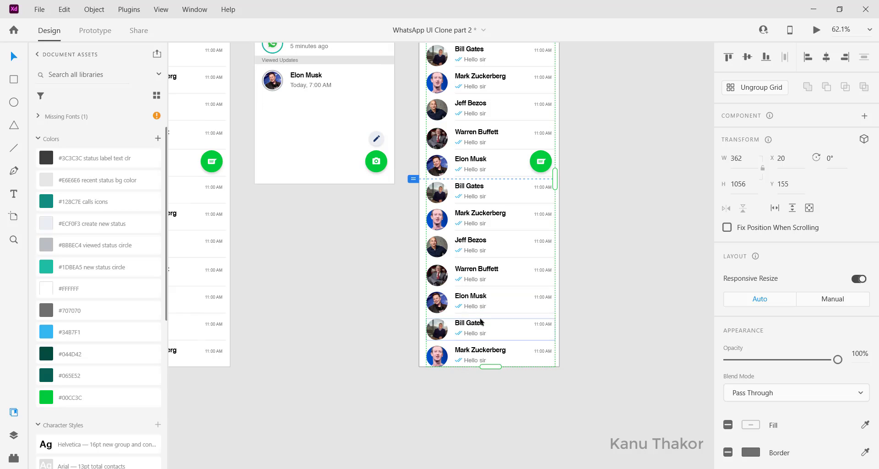
{"action": "left_click_drag", "start_coordinate": [489, 366], "coordinate": [490, 214]}
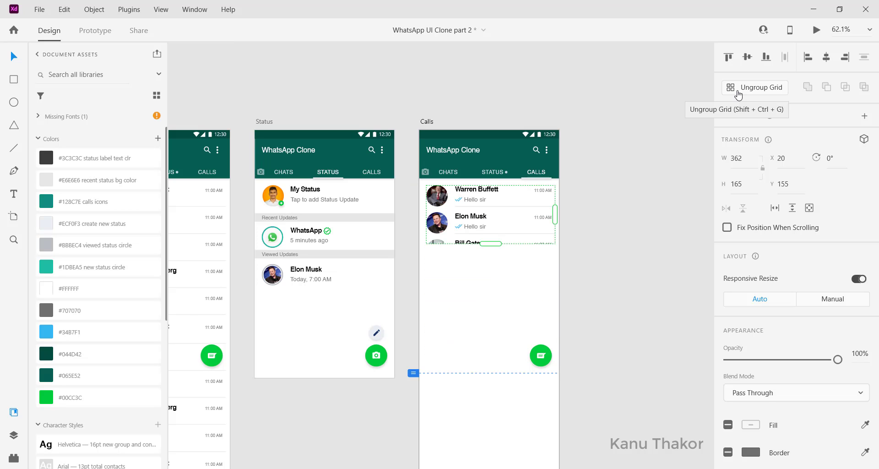
Ungroup the repeat grid and its resulting group into individual chat rows
{"action": "left_click", "coordinate": [738, 95]}
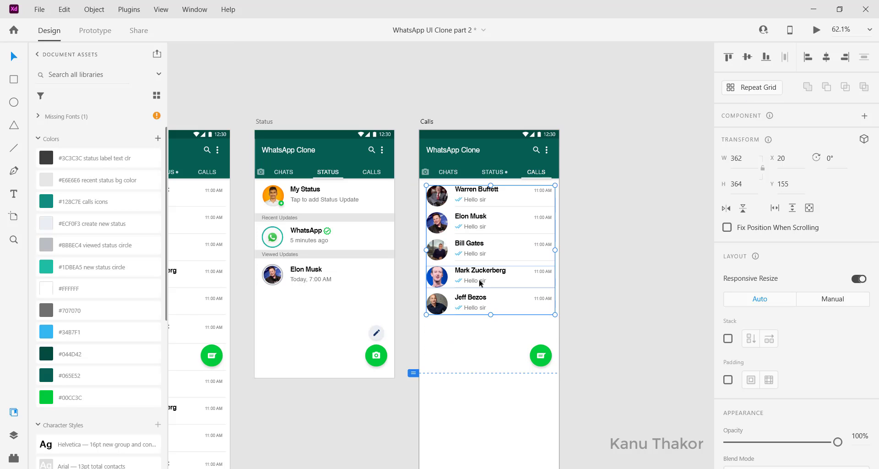
{"action": "left_click_drag", "start_coordinate": [494, 337], "coordinate": [446, 252]}
{"action": "right_click", "coordinate": [470, 271]}
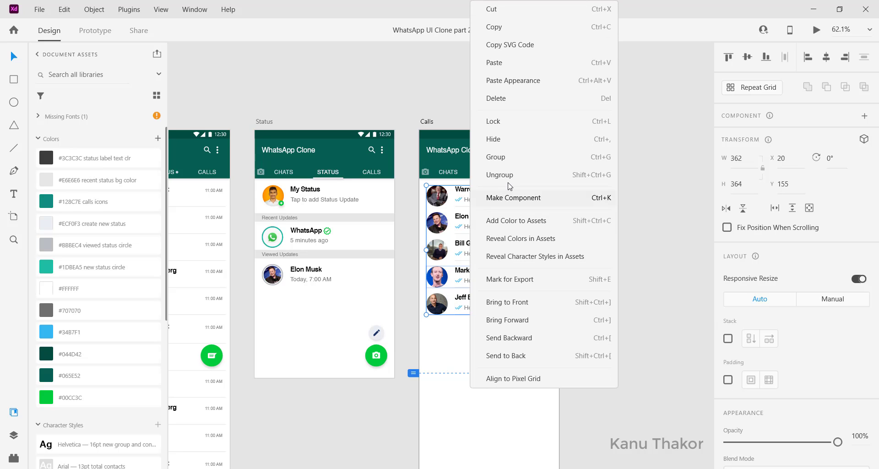
{"action": "left_click", "coordinate": [503, 176]}
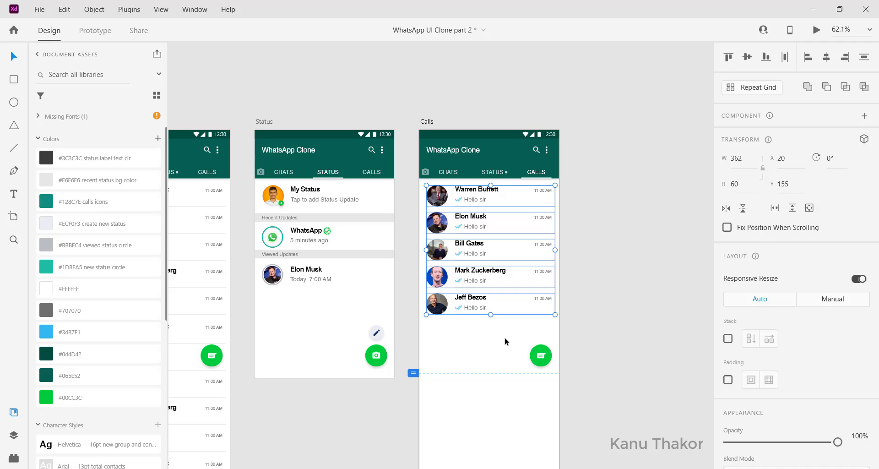
Delete every chat row on the Calls artboard except the Warren Buffett row
{"action": "left_click", "coordinate": [530, 327]}
{"action": "left_click_drag", "start_coordinate": [528, 323], "coordinate": [437, 249]}
{"action": "key", "text": "Delete"}
{"action": "left_click_drag", "start_coordinate": [513, 249], "coordinate": [432, 180]}
{"action": "key", "text": "ctrl+3"}
{"action": "left_click", "coordinate": [394, 365]}
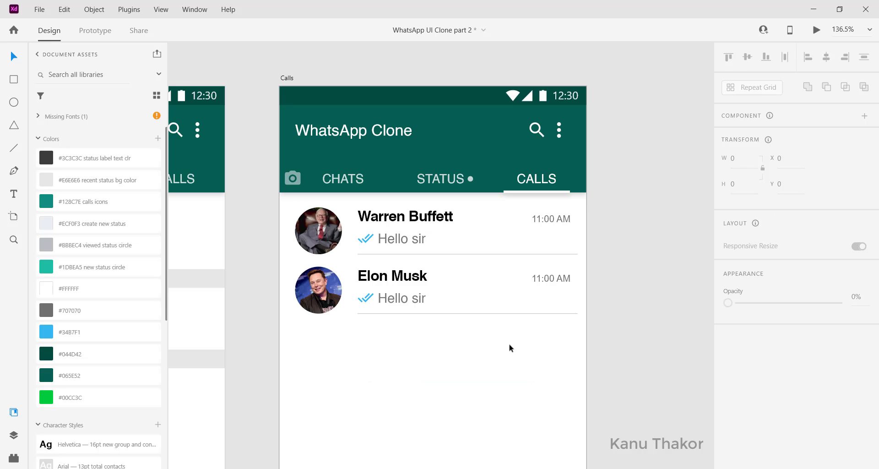
{"action": "left_click_drag", "start_coordinate": [510, 345], "coordinate": [476, 306]}
{"action": "key", "text": "Delete"}
Ungroup the Warren Buffett row so its photo, texts, check marks and divider can be edited separately
{"action": "scroll", "coordinate": [345, 293], "scroll_direction": "up", "scroll_amount": 2}
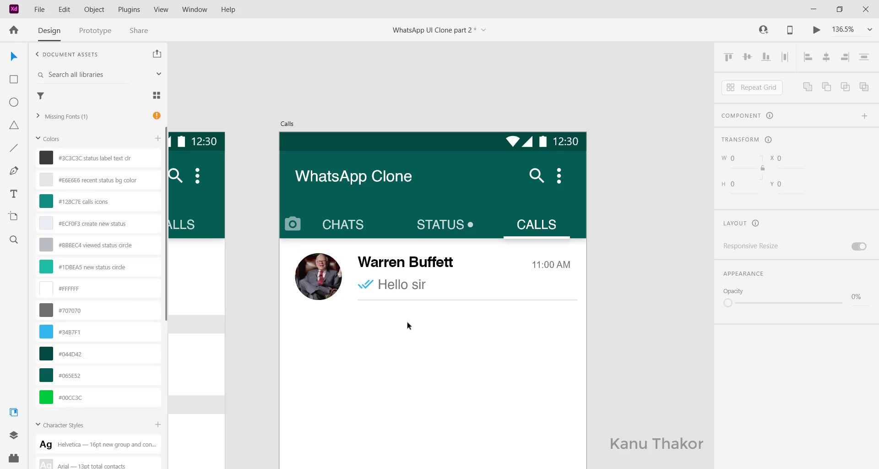
{"action": "left_click", "coordinate": [347, 277]}
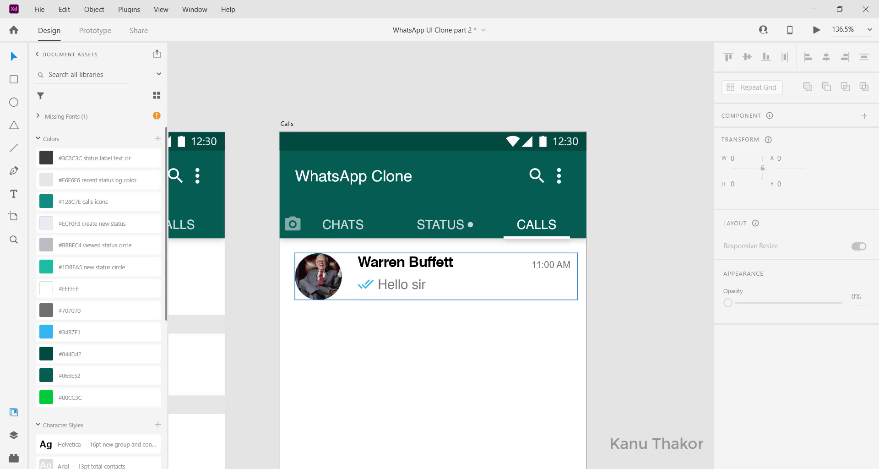
{"action": "right_click", "coordinate": [507, 277]}
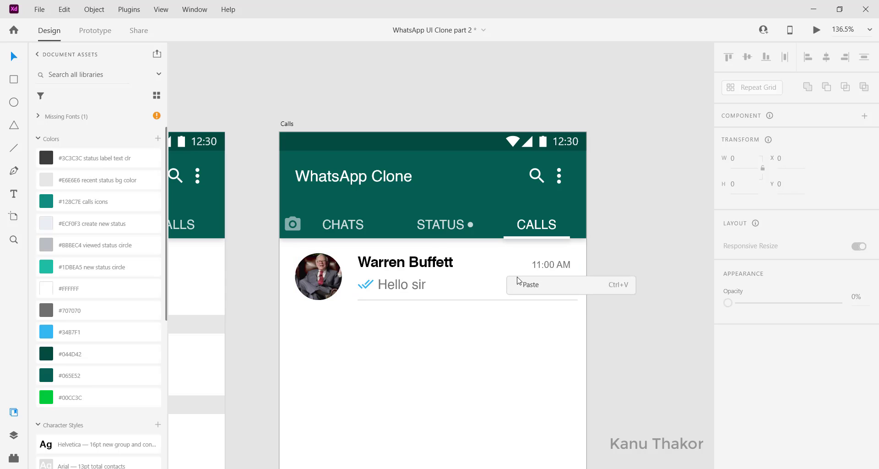
{"action": "left_click", "coordinate": [435, 256]}
{"action": "right_click", "coordinate": [433, 263]}
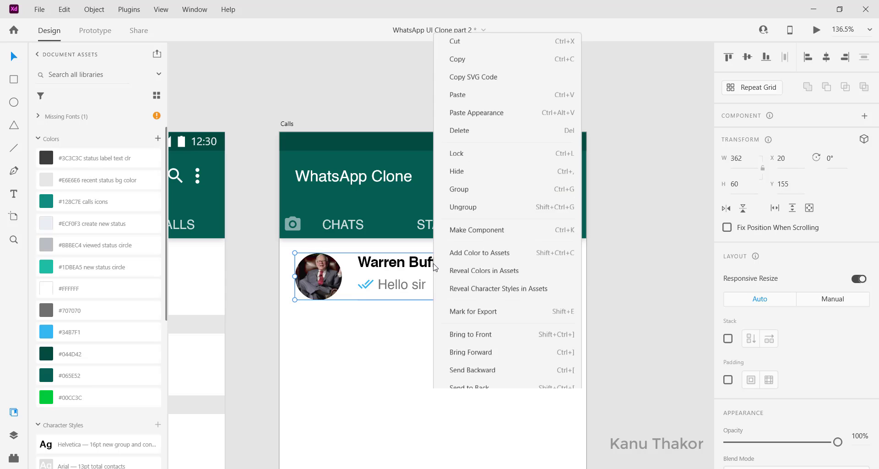
{"action": "left_click", "coordinate": [453, 175]}
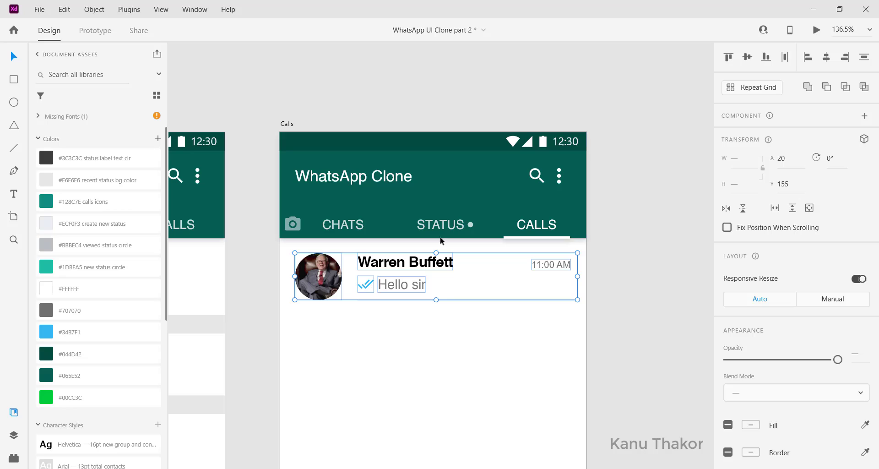
{"action": "left_click", "coordinate": [434, 364]}
Delete the 11:00 AM time and the blue check marks from the Warren Buffett row
{"action": "left_click", "coordinate": [540, 265]}
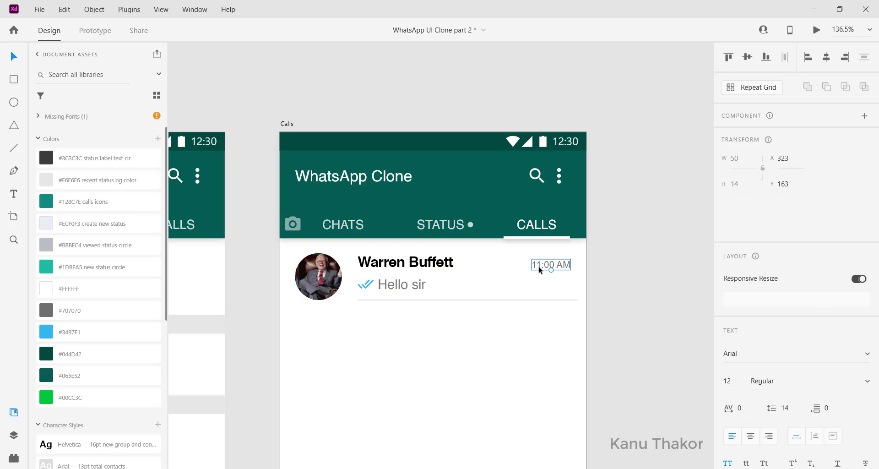
{"action": "key", "text": "0"}
{"action": "key", "text": "0"}
{"action": "key", "text": "Escape"}
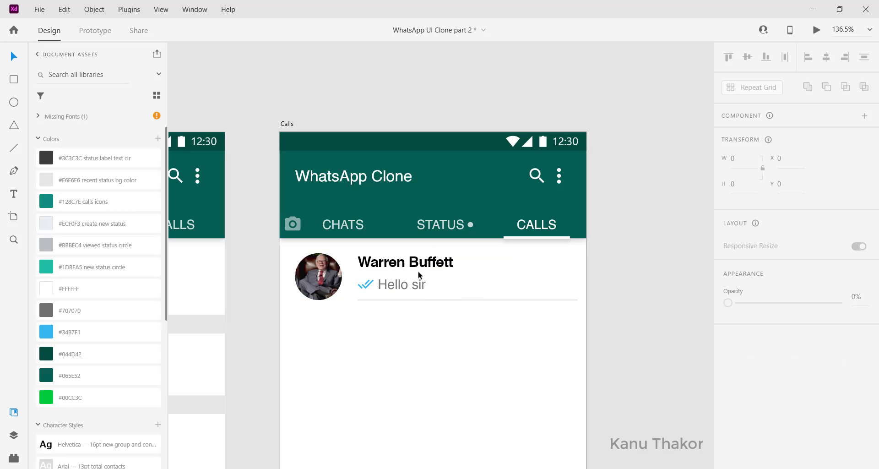
{"action": "left_click", "coordinate": [365, 284]}
{"action": "key", "text": "Delete"}
Replace the Hello sir text with "Yesterday, 9:01 PM" and shift it slightly toward the profile photo
{"action": "left_click", "coordinate": [419, 280]}
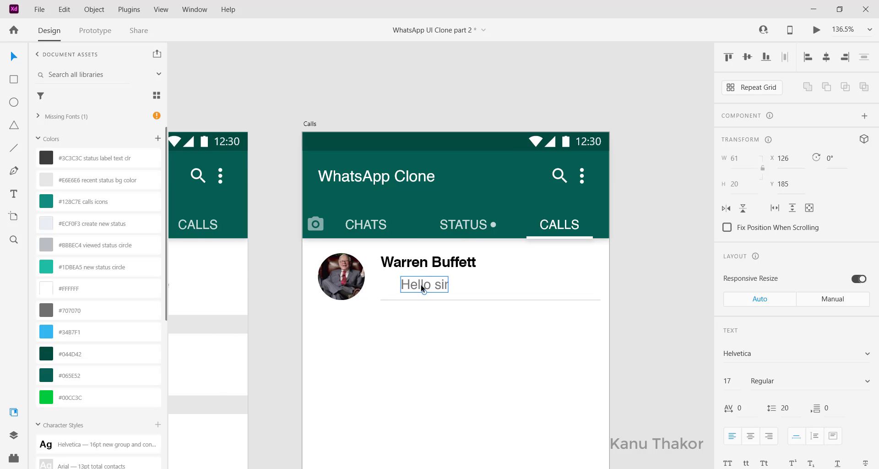
{"action": "double_click", "coordinate": [421, 287]}
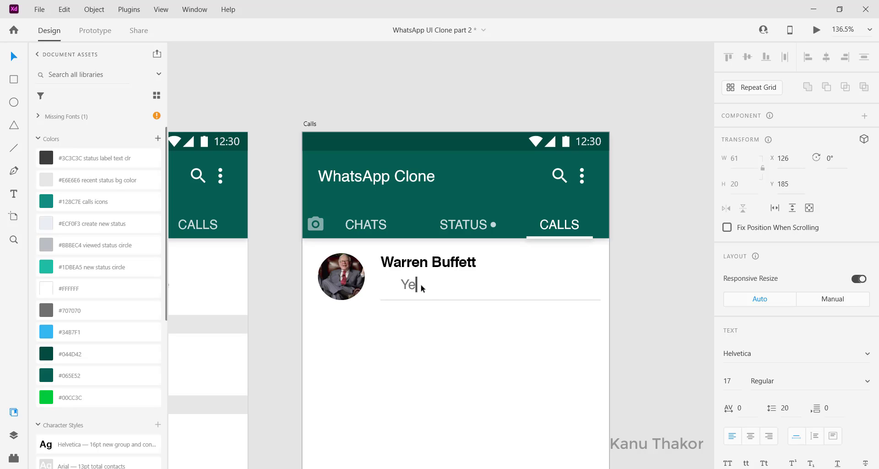
{"action": "type", "text": "sterday, 9:01 PM"}
{"action": "key", "text": "Escape"}
{"action": "left_click_drag", "start_coordinate": [431, 285], "coordinate": [428, 285]}
{"action": "left_click", "coordinate": [427, 319]}
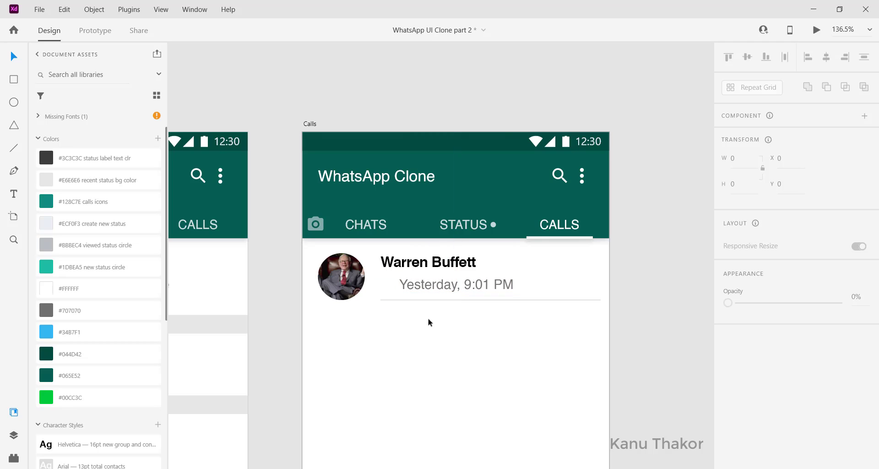
{"action": "scroll", "coordinate": [398, 296], "scroll_direction": "left", "scroll_amount": 2}
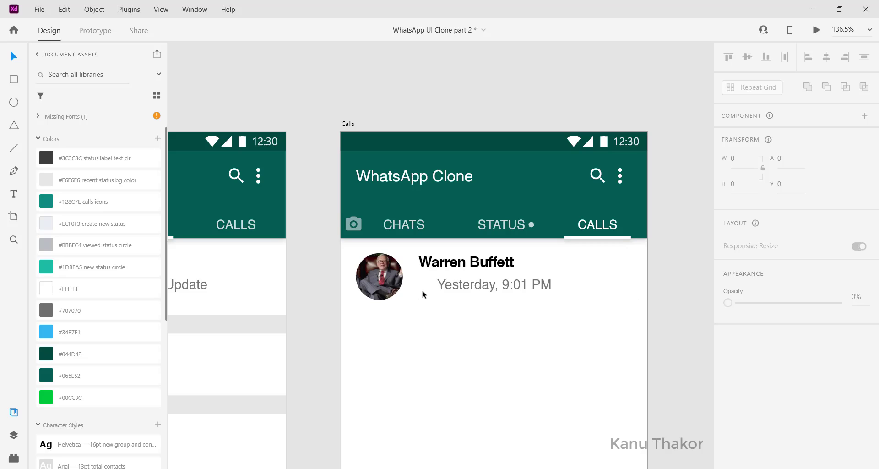
{"action": "scroll", "coordinate": [423, 294], "scroll_direction": "left", "scroll_amount": 1}
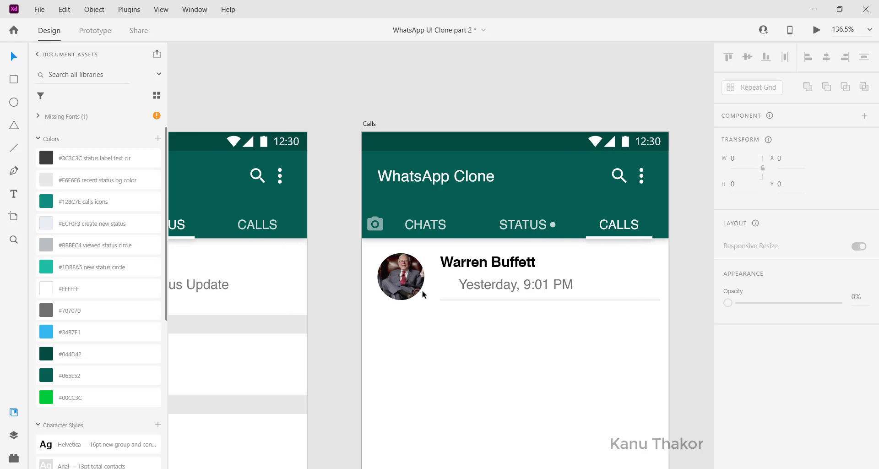
Copy the green outgoing-call arrow from the icon set onto the Calls artboard and place it directly before the "Yesterday, 9:01 PM" text
{"action": "scroll", "coordinate": [422, 295], "scroll_direction": "left", "scroll_amount": 12}
{"action": "left_click", "coordinate": [253, 161]}
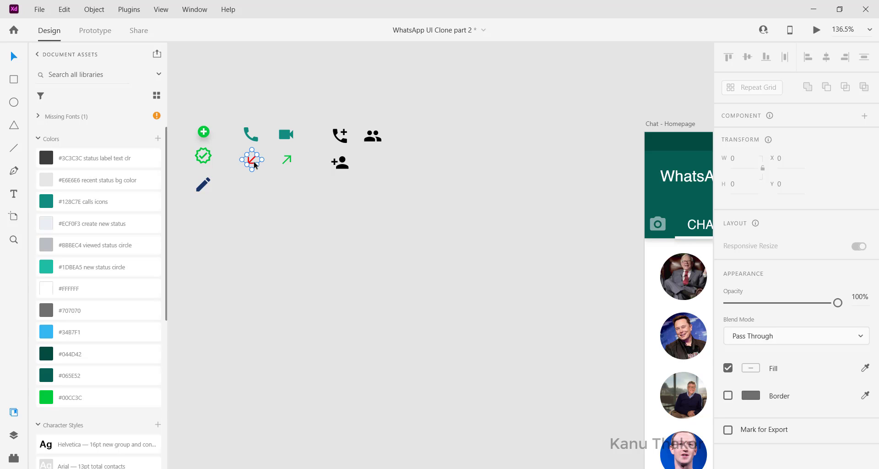
{"action": "left_click", "coordinate": [289, 164]}
{"action": "left_click", "coordinate": [290, 162]}
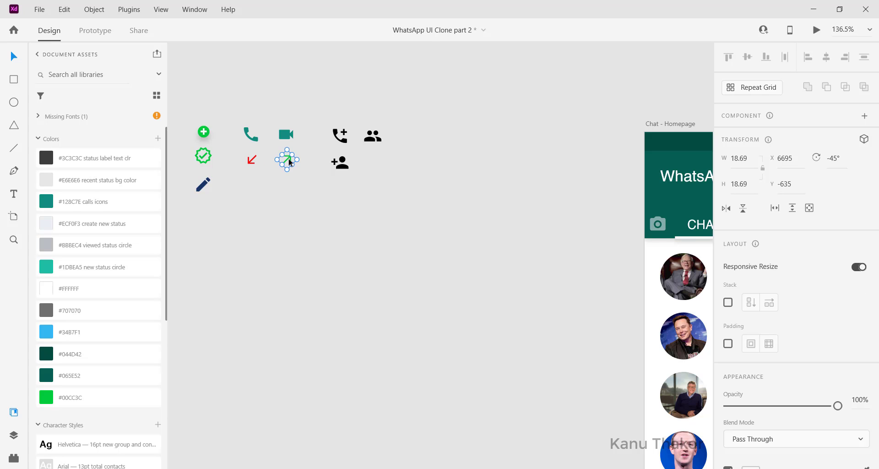
{"action": "scroll", "coordinate": [289, 158], "scroll_direction": "right", "scroll_amount": 20}
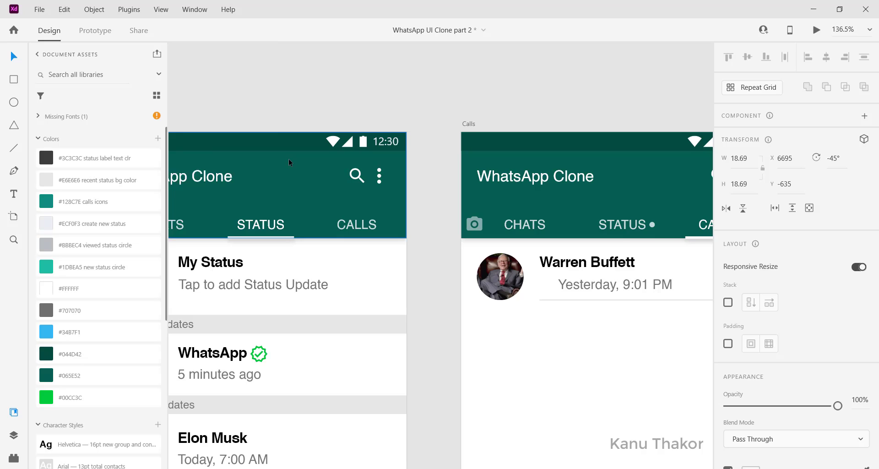
{"action": "key", "text": "ctrl+v"}
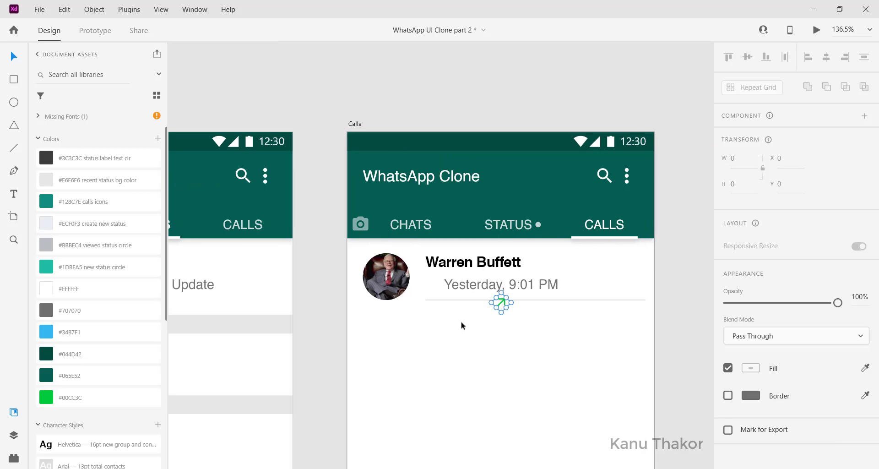
{"action": "left_click_drag", "start_coordinate": [502, 301], "coordinate": [403, 281]}
{"action": "scroll", "coordinate": [435, 282], "scroll_direction": "right", "scroll_amount": 1}
{"action": "scroll", "coordinate": [407, 282], "scroll_direction": "left", "scroll_amount": 1}
{"action": "left_click", "coordinate": [459, 291]}
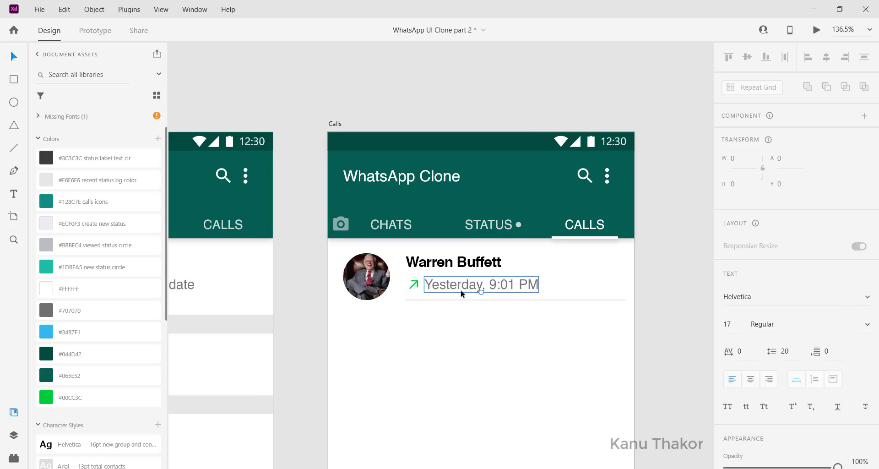
{"action": "left_click", "coordinate": [469, 321]}
{"action": "scroll", "coordinate": [469, 321], "scroll_direction": "left", "scroll_amount": 1}
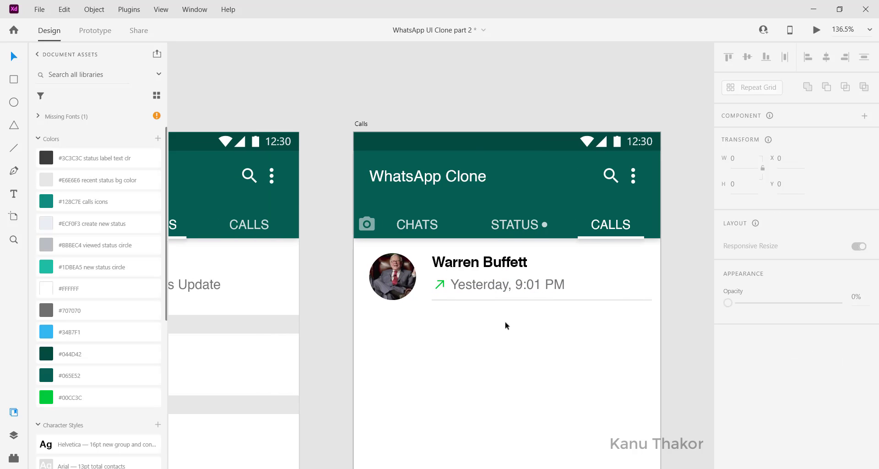
Copy the teal phone icon from the icon set onto the Calls artboard and place it at the far end of the Warren Buffett row
{"action": "scroll", "coordinate": [506, 325], "scroll_direction": "left", "scroll_amount": 1}
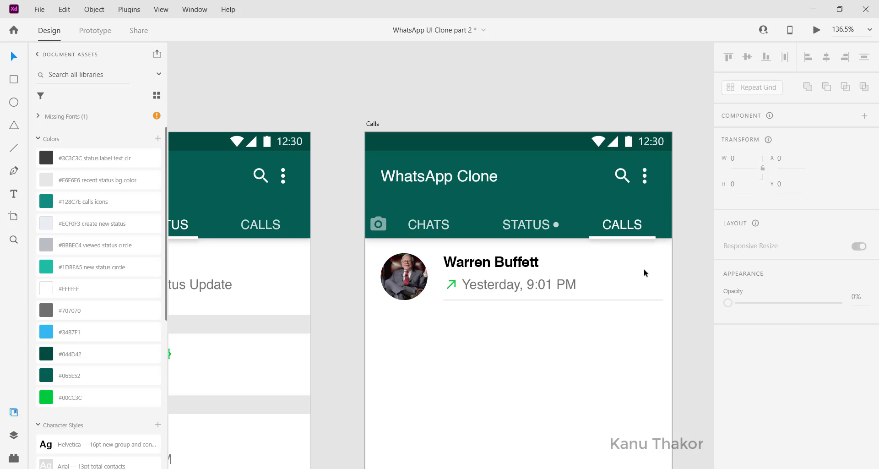
{"action": "scroll", "coordinate": [643, 270], "scroll_direction": "left", "scroll_amount": 20}
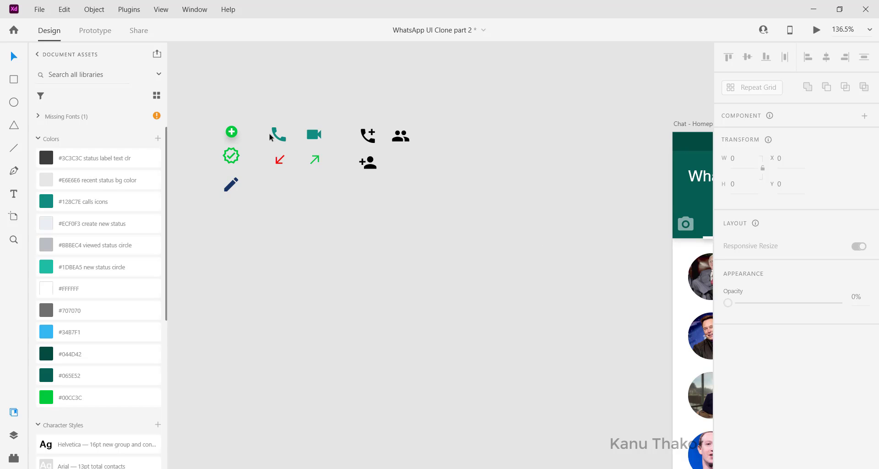
{"action": "left_click", "coordinate": [274, 134]}
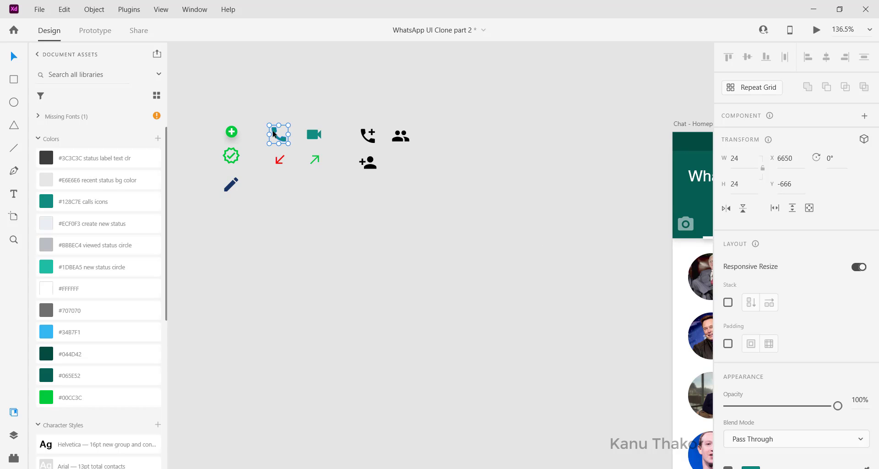
{"action": "double_click", "coordinate": [274, 133]}
{"action": "scroll", "coordinate": [471, 246], "scroll_direction": "right", "scroll_amount": 20}
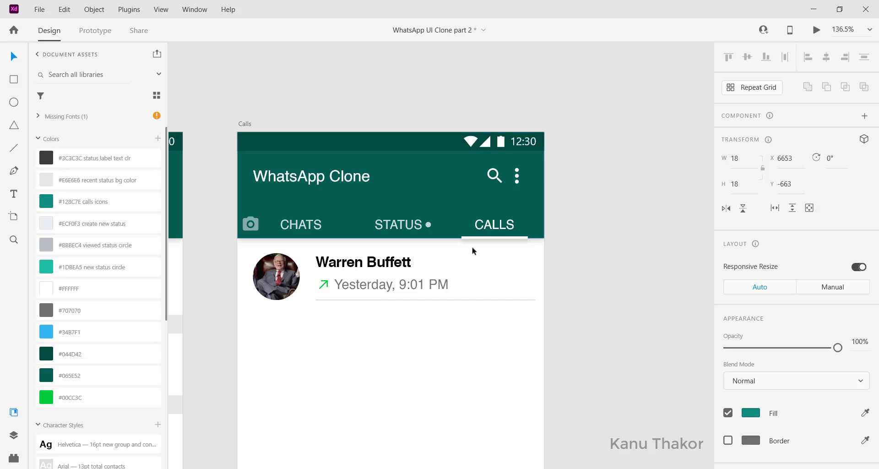
{"action": "left_click", "coordinate": [485, 263]}
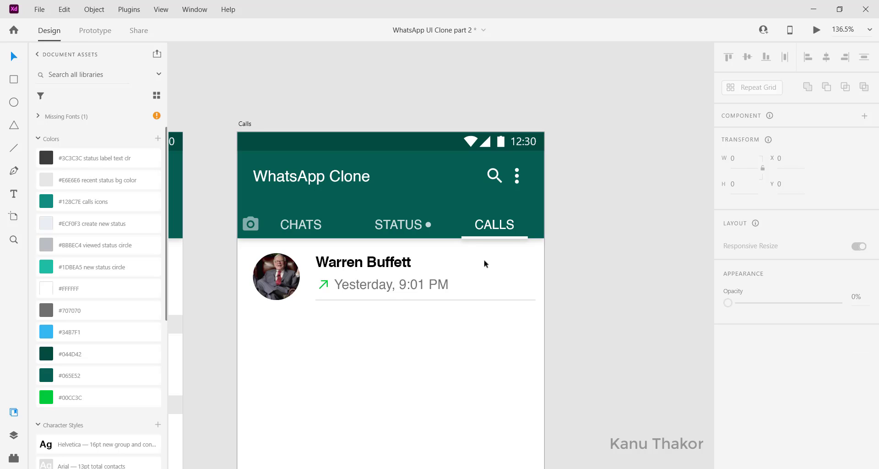
{"action": "key", "text": "ctrl+v"}
{"action": "left_click_drag", "start_coordinate": [392, 295], "coordinate": [525, 280]}
{"action": "left_click", "coordinate": [510, 320]}
Select the photo, name, arrow, call time, phone icon and divider of the Warren Buffett row together
{"action": "scroll", "coordinate": [494, 328], "scroll_direction": "left", "scroll_amount": 5}
{"action": "scroll", "coordinate": [494, 327], "scroll_direction": "down", "scroll_amount": 3}
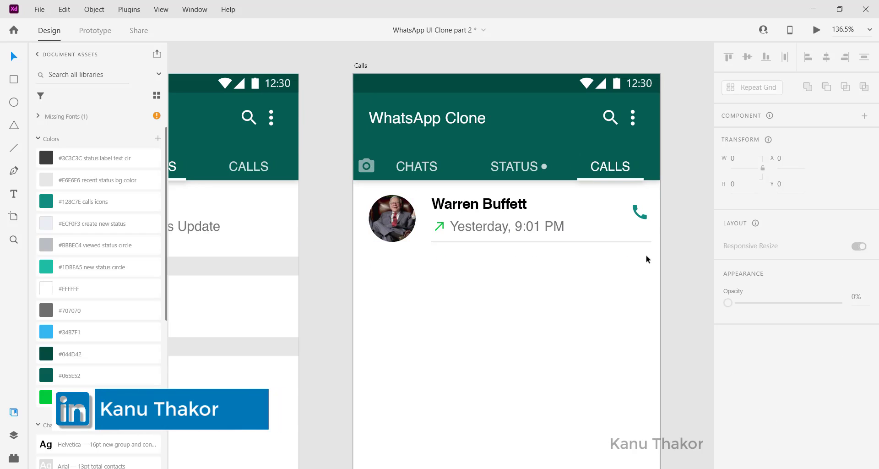
{"action": "left_click_drag", "start_coordinate": [649, 249], "coordinate": [397, 209]}
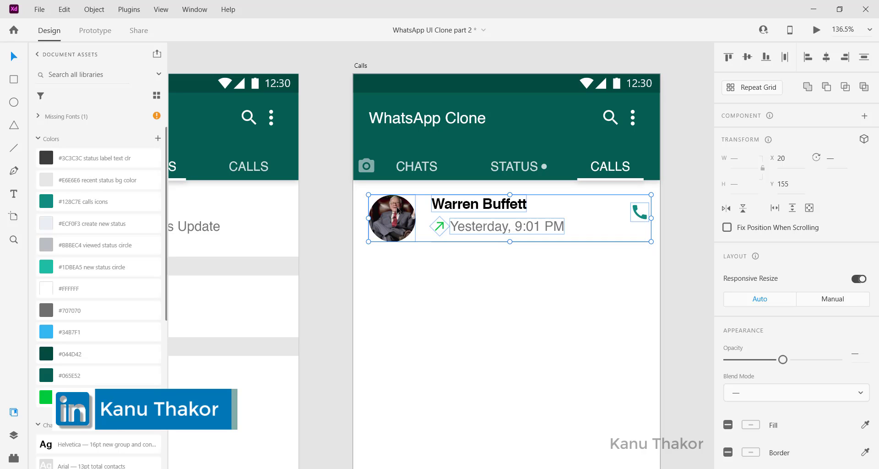
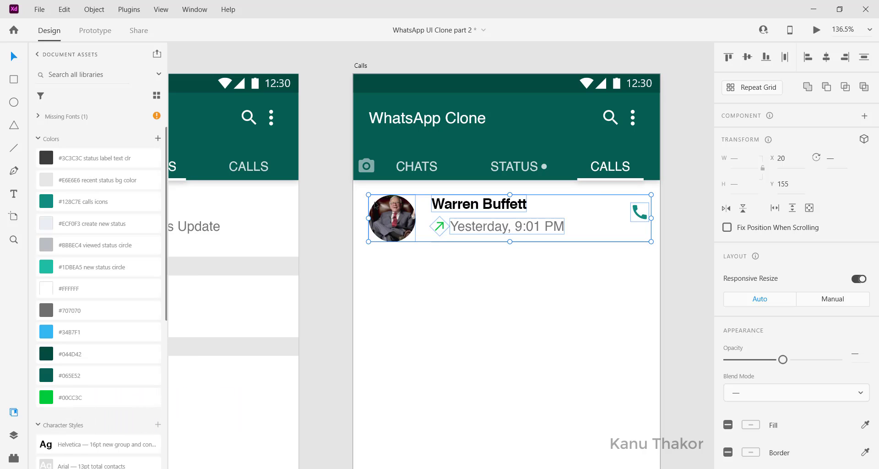
Duplicate the selected Warren Buffett call row and place the copy directly below the original
{"action": "key", "text": "0"}
{"action": "left_click_drag", "start_coordinate": [396, 225], "coordinate": [396, 280]}
{"action": "left_click", "coordinate": [434, 332]}
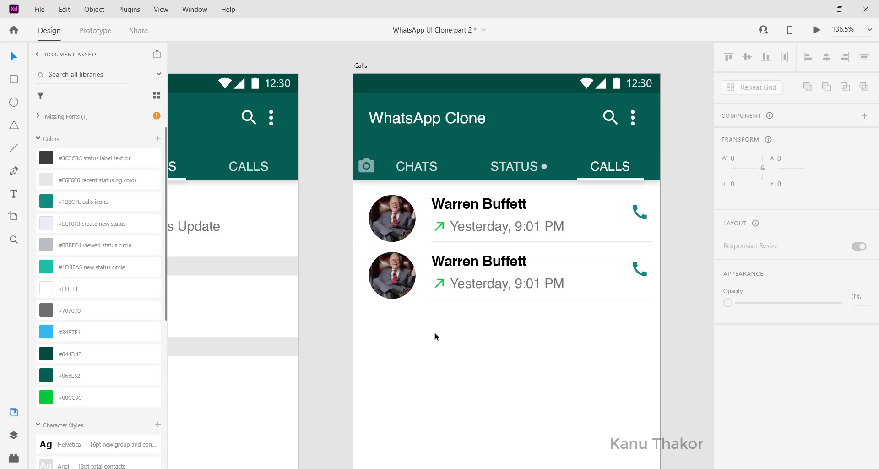
Replace the second row's green arrow with a copy of the red incoming-call arrow from the icon set, placed before the call time
{"action": "left_click", "coordinate": [442, 287]}
{"action": "scroll", "coordinate": [440, 282], "scroll_direction": "left", "scroll_amount": 15}
{"action": "scroll", "coordinate": [274, 53], "scroll_direction": "left", "scroll_amount": 10}
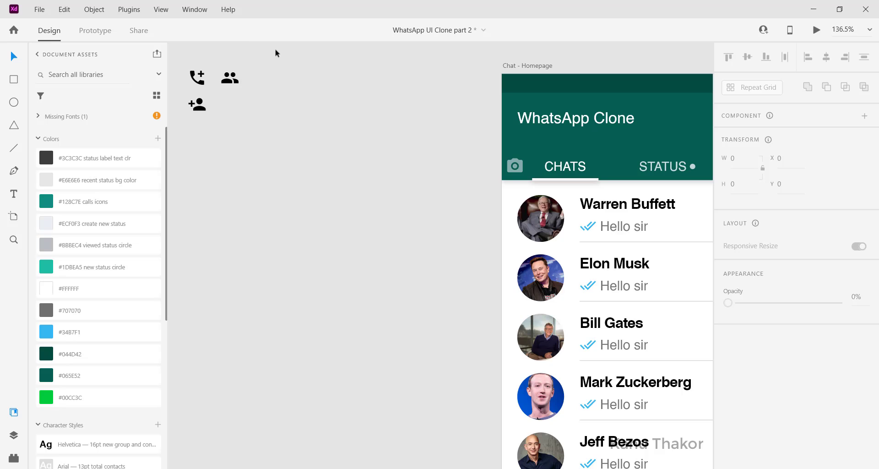
{"action": "left_click", "coordinate": [304, 183]}
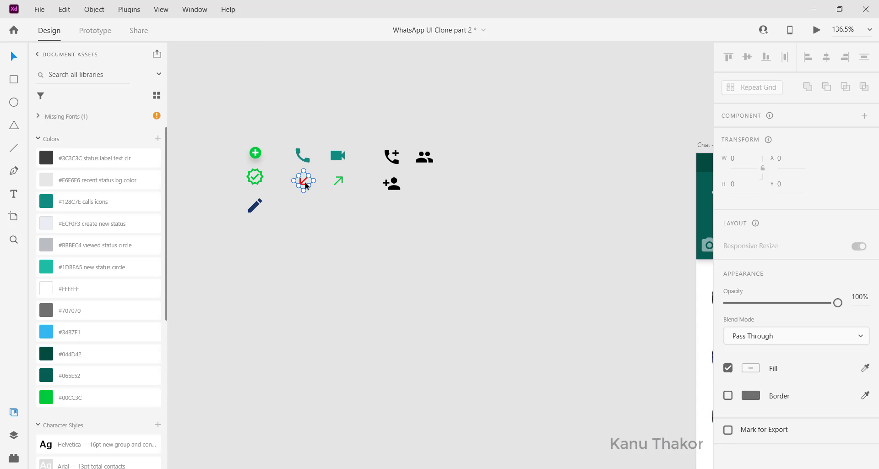
{"action": "scroll", "coordinate": [305, 182], "scroll_direction": "right", "scroll_amount": 10}
{"action": "scroll", "coordinate": [305, 183], "scroll_direction": "right", "scroll_amount": 10}
{"action": "scroll", "coordinate": [304, 182], "scroll_direction": "down", "scroll_amount": 3}
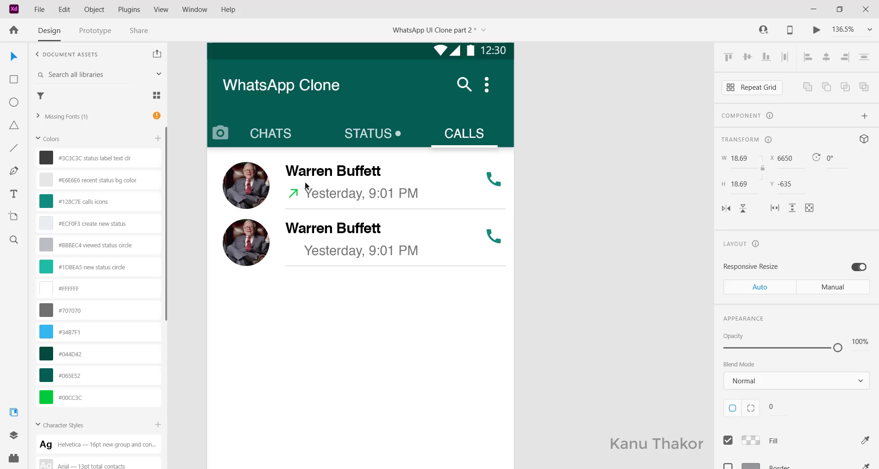
{"action": "left_click", "coordinate": [289, 242]}
{"action": "key", "text": "ctrl+v"}
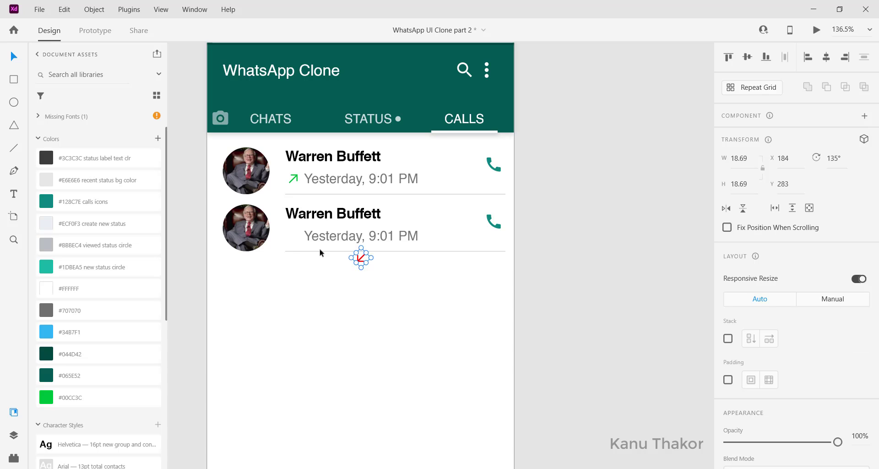
{"action": "left_click_drag", "start_coordinate": [360, 261], "coordinate": [293, 242]}
Delete the phone icon from the second call row and copy the teal video-camera icon from the icon set
{"action": "scroll", "coordinate": [314, 277], "scroll_direction": "left", "scroll_amount": 1}
{"action": "scroll", "coordinate": [314, 276], "scroll_direction": "right", "scroll_amount": 1}
{"action": "scroll", "coordinate": [314, 276], "scroll_direction": "up", "scroll_amount": 1}
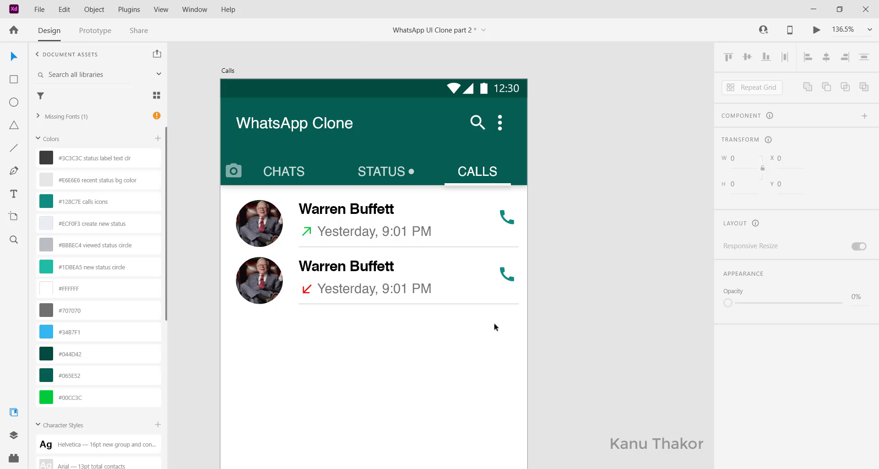
{"action": "left_click", "coordinate": [502, 271]}
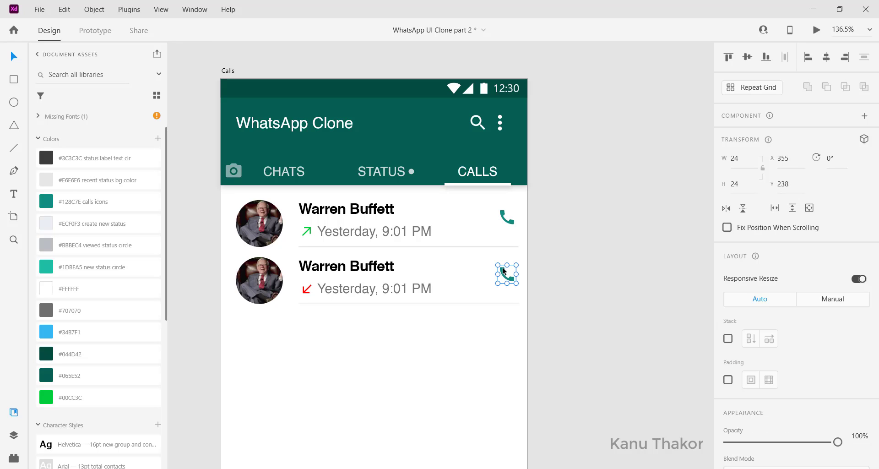
{"action": "key", "text": "Delete"}
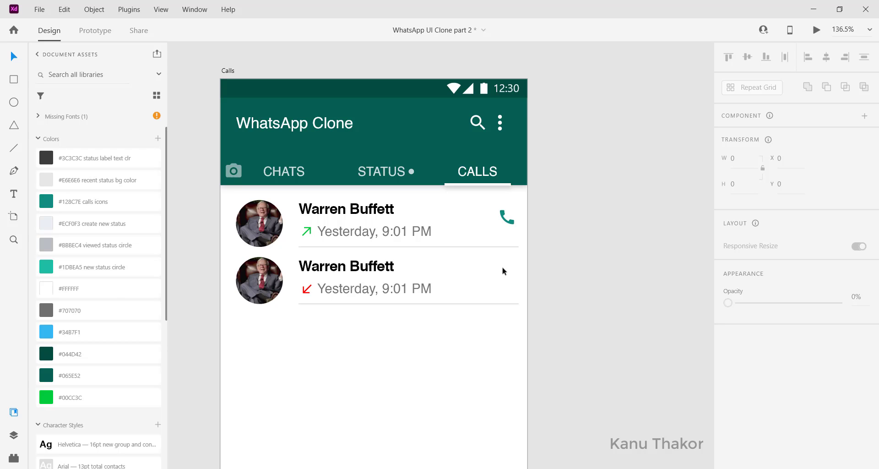
{"action": "scroll", "coordinate": [503, 270], "scroll_direction": "left", "scroll_amount": 10}
{"action": "scroll", "coordinate": [502, 271], "scroll_direction": "up", "scroll_amount": 5}
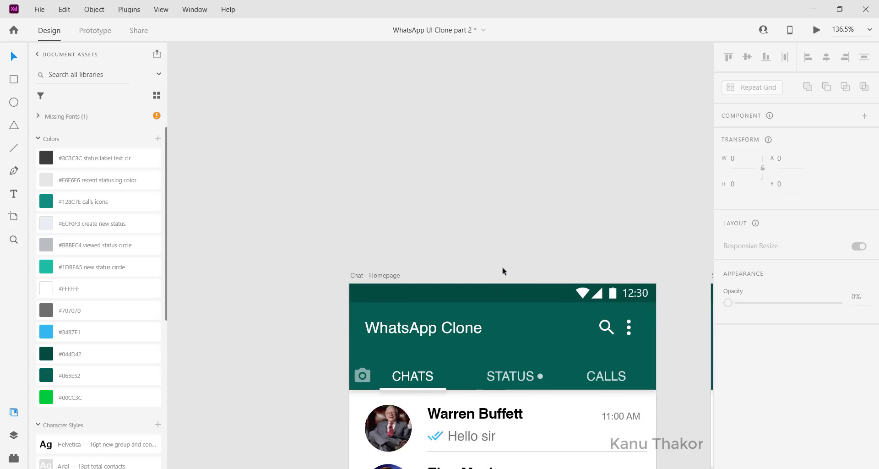
{"action": "scroll", "coordinate": [502, 271], "scroll_direction": "left", "scroll_amount": 10}
{"action": "left_click", "coordinate": [377, 287]}
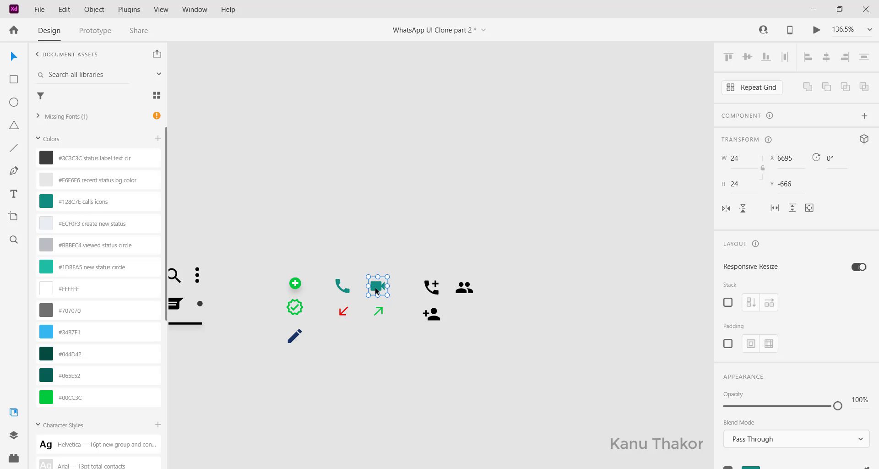
Paste the video-camera icon onto the Calls artboard and place it at the end of the second row, aligned under the phone icon
{"action": "scroll", "coordinate": [376, 291], "scroll_direction": "up", "scroll_amount": 5}
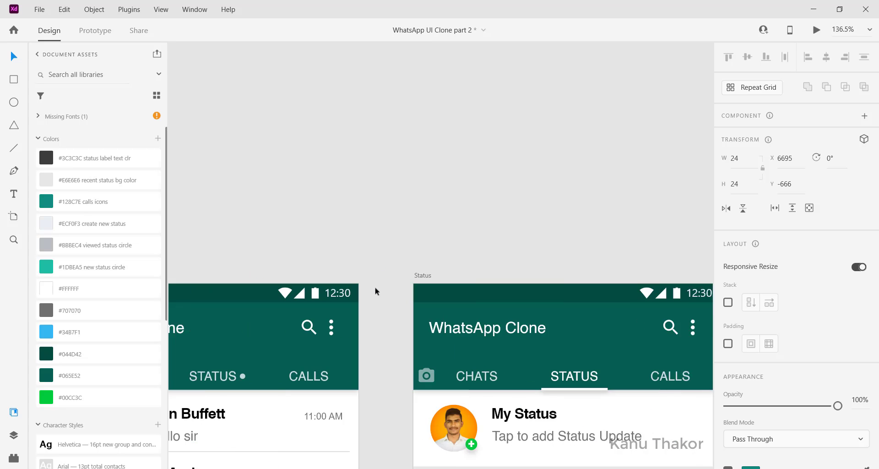
{"action": "scroll", "coordinate": [375, 291], "scroll_direction": "right", "scroll_amount": 10}
{"action": "scroll", "coordinate": [375, 288], "scroll_direction": "right", "scroll_amount": 5}
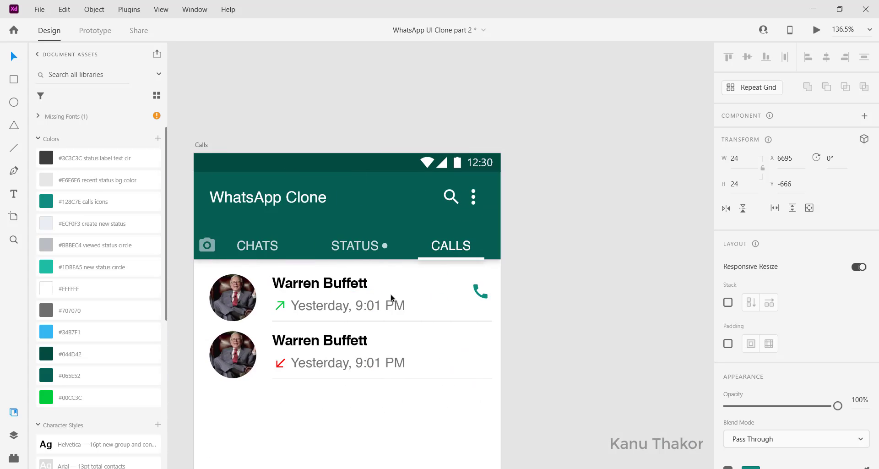
{"action": "left_click", "coordinate": [471, 344]}
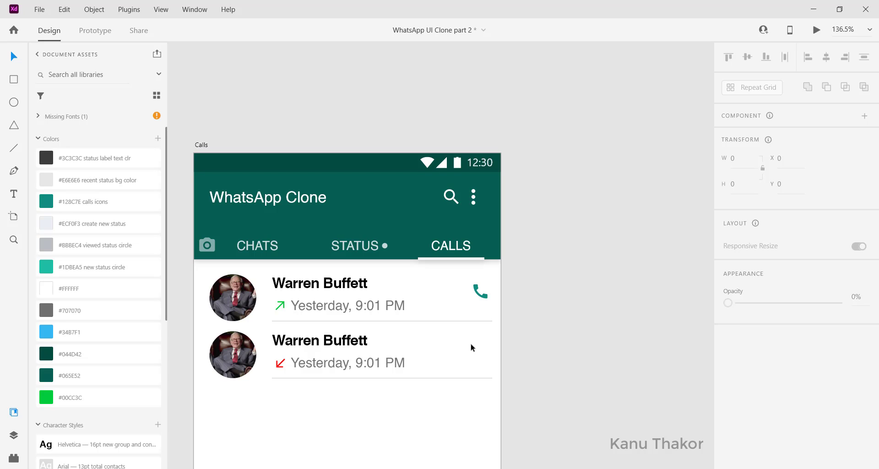
{"action": "left_click", "coordinate": [470, 344]}
{"action": "key", "text": "ctrl+v"}
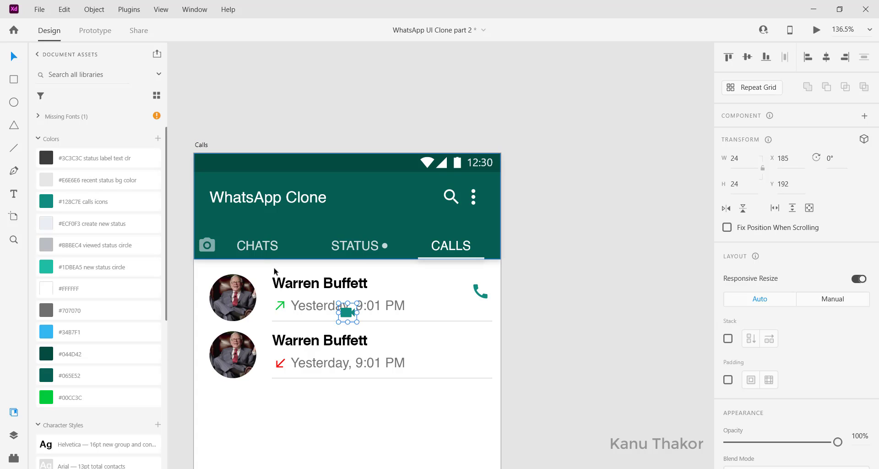
{"action": "left_click_drag", "start_coordinate": [346, 310], "coordinate": [480, 354]}
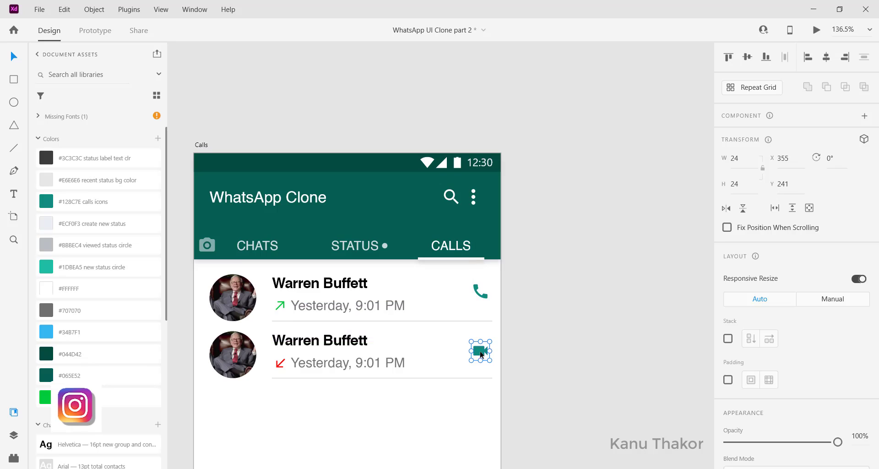
{"action": "left_click", "coordinate": [430, 409]}
Change the contact name in both call rows to "Friend"
{"action": "scroll", "coordinate": [429, 409], "scroll_direction": "down", "scroll_amount": 2}
{"action": "scroll", "coordinate": [429, 409], "scroll_direction": "left", "scroll_amount": 2}
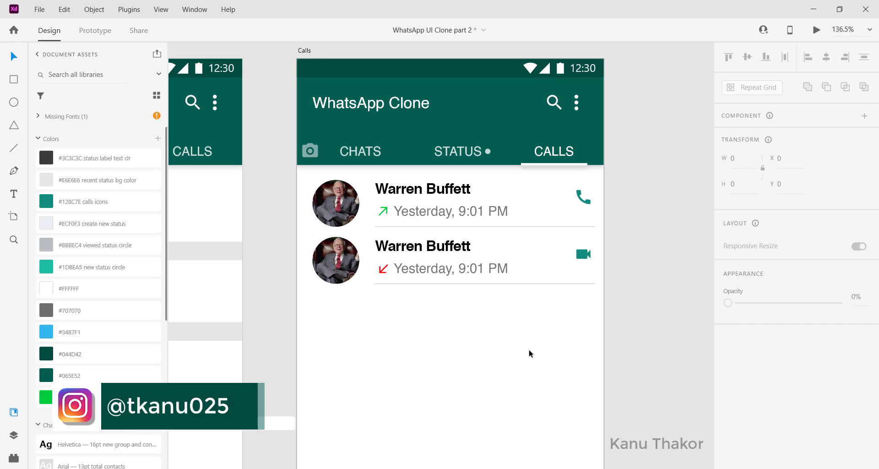
{"action": "left_click", "coordinate": [337, 261]}
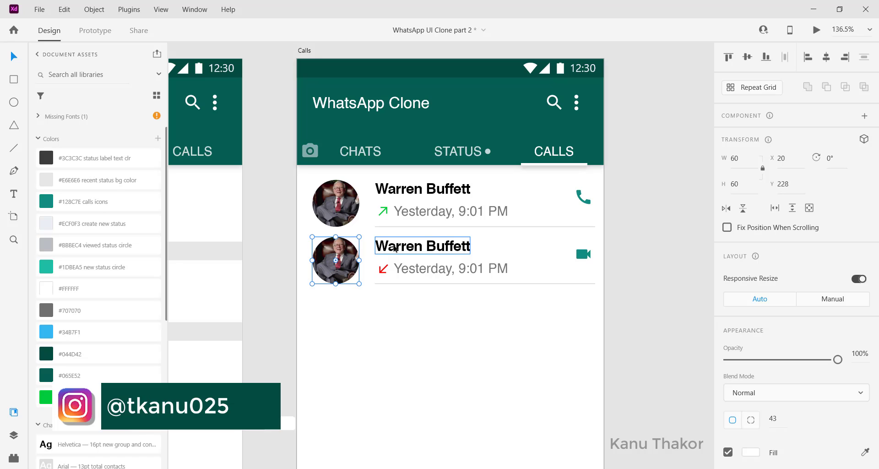
{"action": "double_click", "coordinate": [395, 248]}
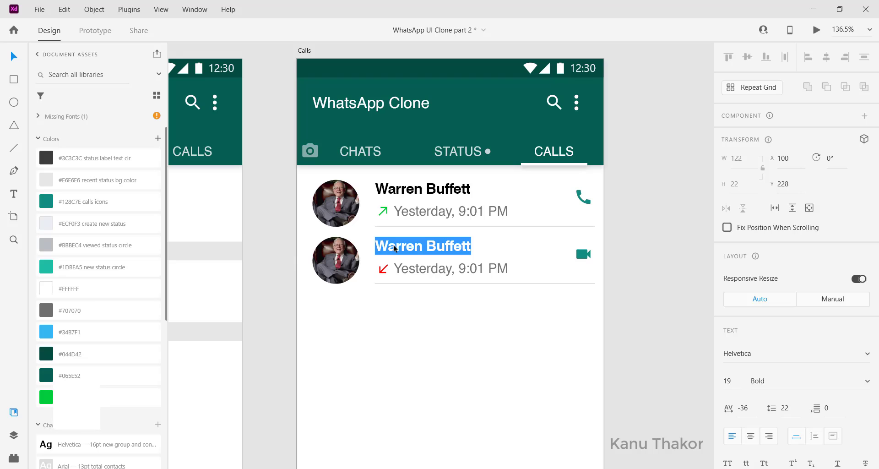
{"action": "type", "text": "F"}
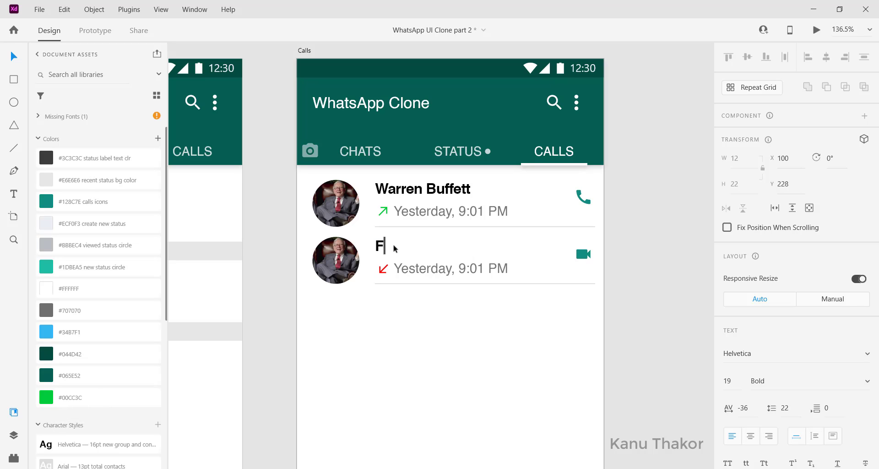
{"action": "type", "text": "riend"}
{"action": "key", "text": "Escape"}
{"action": "double_click", "coordinate": [404, 190]}
{"action": "type", "text": "Friend"}
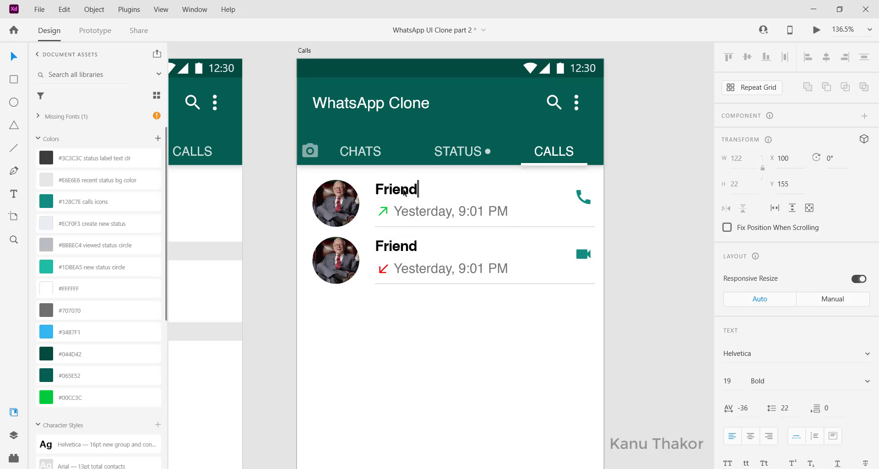
{"action": "key", "text": "Escape"}
Replace the first row's profile photo with the outdoor picture of the man in a cap from the nested images folder
{"action": "left_click", "coordinate": [344, 207]}
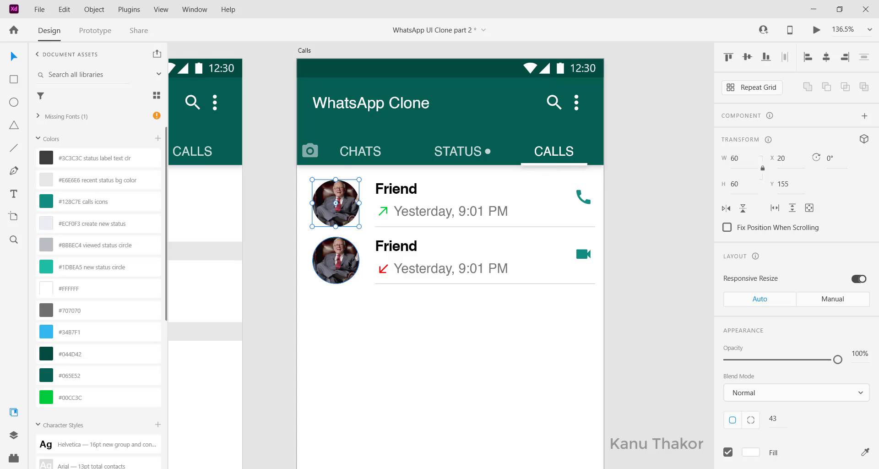
{"action": "scroll", "coordinate": [387, 209], "scroll_direction": "left", "scroll_amount": 2}
{"action": "right_click", "coordinate": [387, 210]}
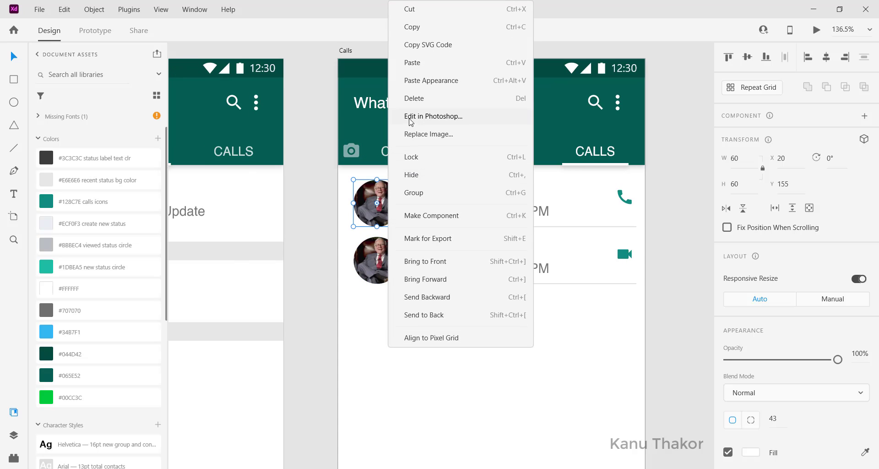
{"action": "left_click", "coordinate": [430, 135]}
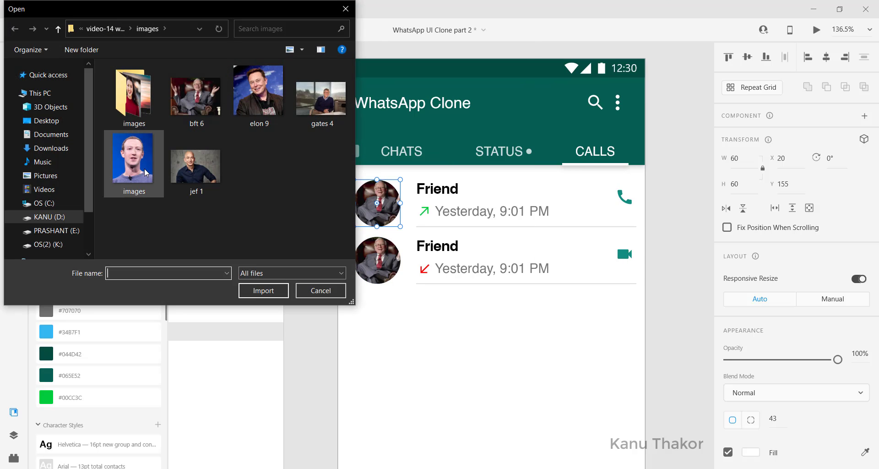
{"action": "double_click", "coordinate": [146, 98]}
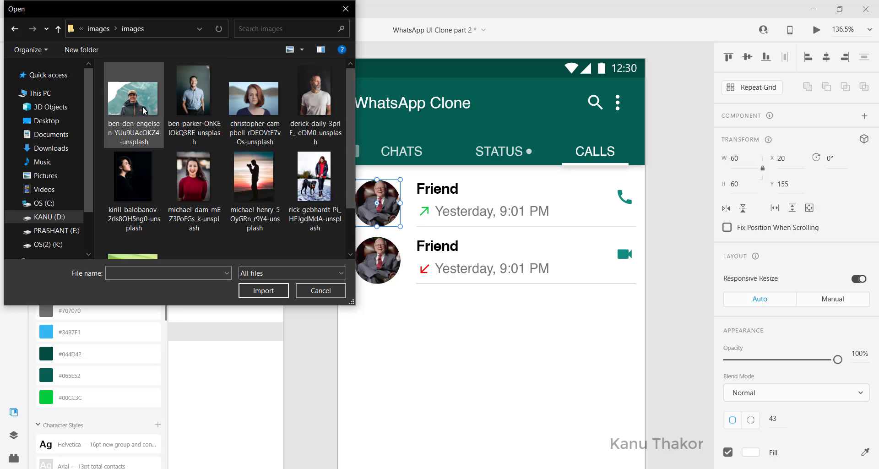
{"action": "double_click", "coordinate": [136, 111]}
Replace the second row's profile photo with the picture of the woman in the red sweater from the nested images folder
{"action": "double_click", "coordinate": [385, 272]}
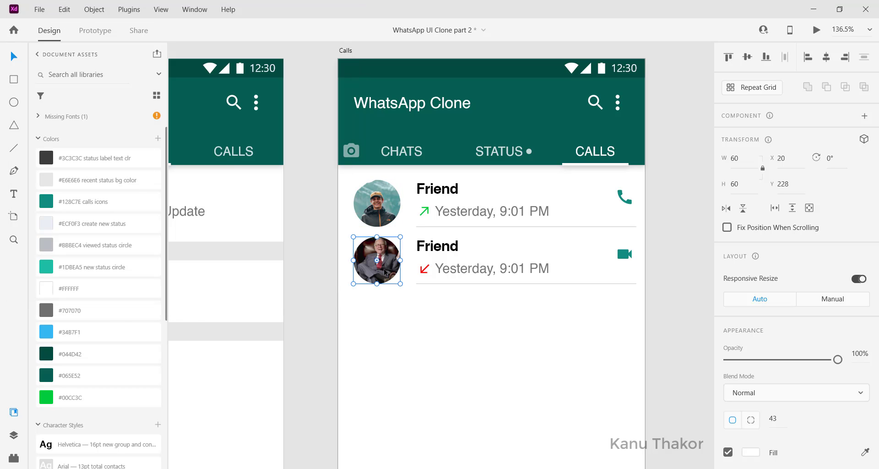
{"action": "left_click", "coordinate": [411, 330]}
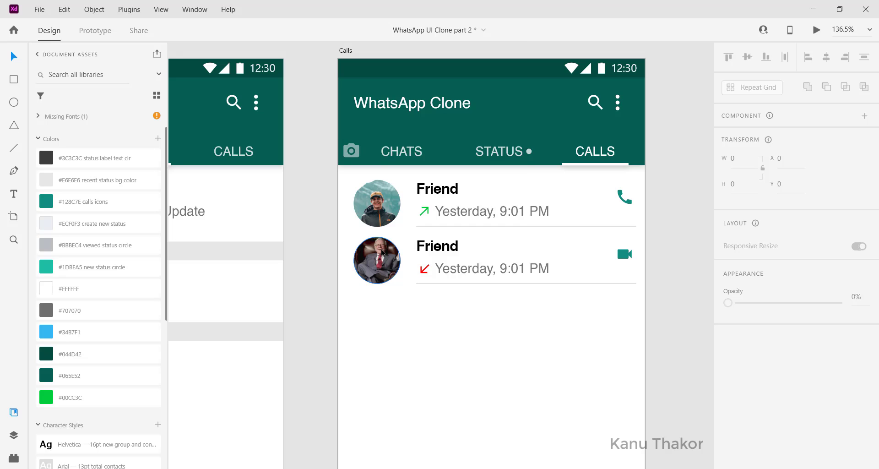
{"action": "right_click", "coordinate": [382, 251]}
{"action": "left_click", "coordinate": [421, 177]}
{"action": "double_click", "coordinate": [186, 191]}
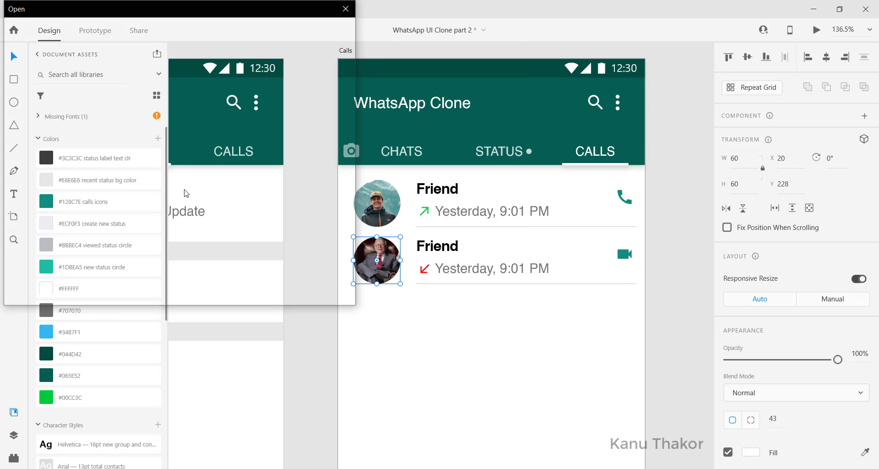
Select both call rows, turn them into a Repeat Grid and extend it down to the end of the artboard, about 1056 high
{"action": "left_click", "coordinate": [496, 327]}
{"action": "left_click_drag", "start_coordinate": [633, 300], "coordinate": [367, 181]}
{"action": "scroll", "coordinate": [506, 346], "scroll_direction": "down", "scroll_amount": 1}
{"action": "scroll", "coordinate": [506, 346], "scroll_direction": "down", "scroll_amount": 2}
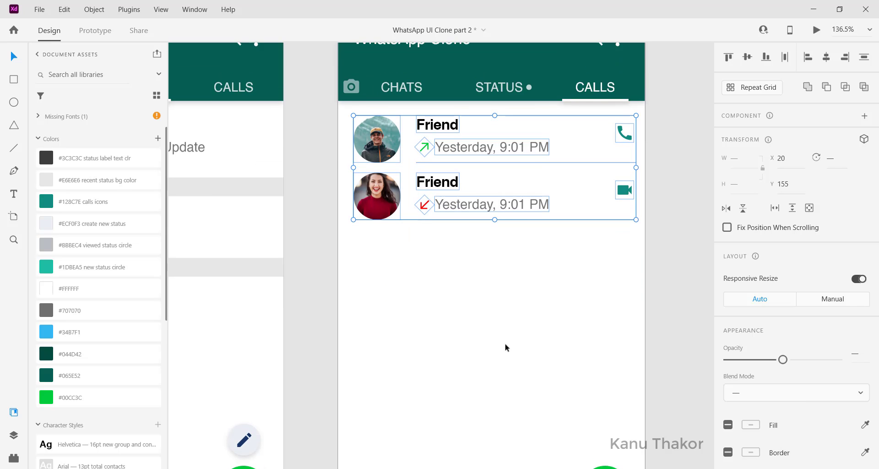
{"action": "scroll", "coordinate": [506, 347], "scroll_direction": "down", "scroll_amount": 3}
{"action": "scroll", "coordinate": [498, 306], "scroll_direction": "up", "scroll_amount": 2}
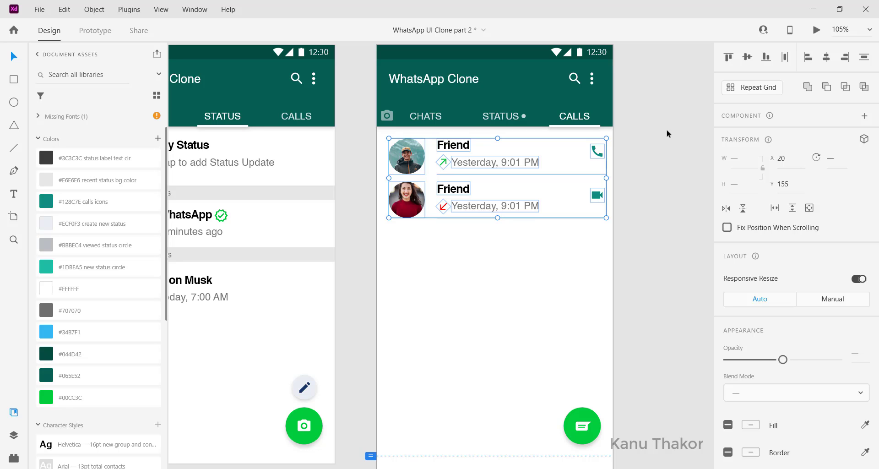
{"action": "left_click", "coordinate": [748, 95]}
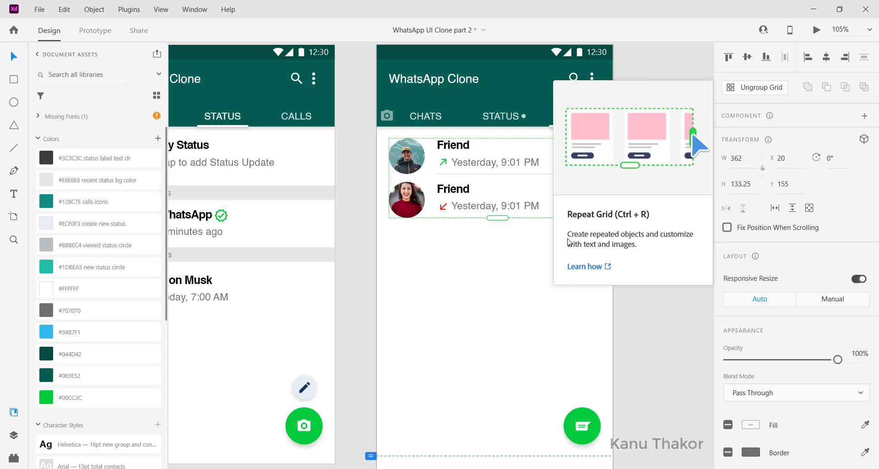
{"action": "left_click_drag", "start_coordinate": [497, 217], "coordinate": [505, 389]}
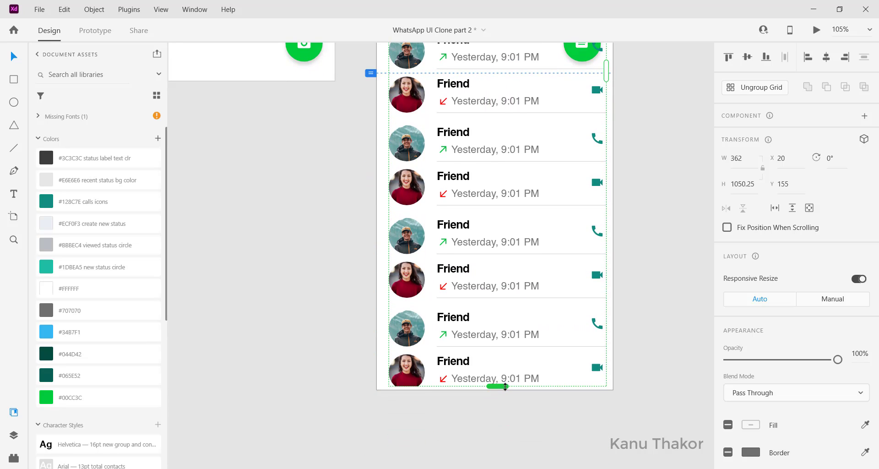
Bring the green floating message button on the Calls artboard to the front, above the call rows
{"action": "scroll", "coordinate": [465, 249], "scroll_direction": "up", "scroll_amount": 3}
{"action": "scroll", "coordinate": [464, 250], "scroll_direction": "up", "scroll_amount": 2}
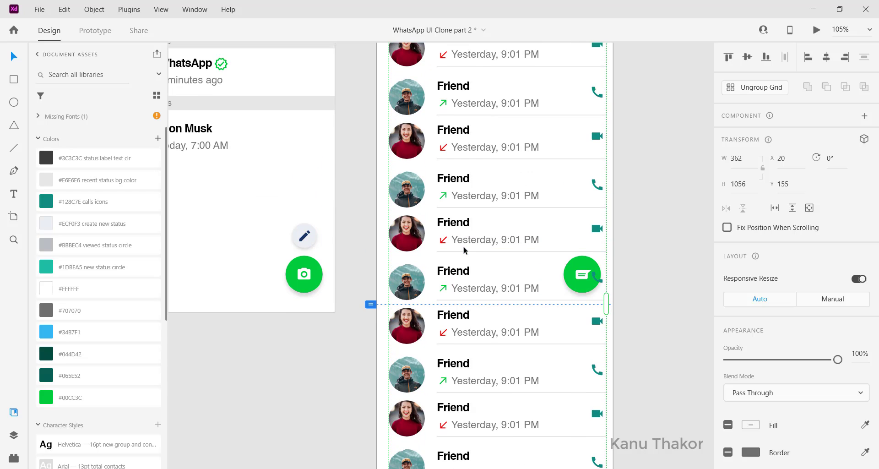
{"action": "left_click", "coordinate": [597, 281]}
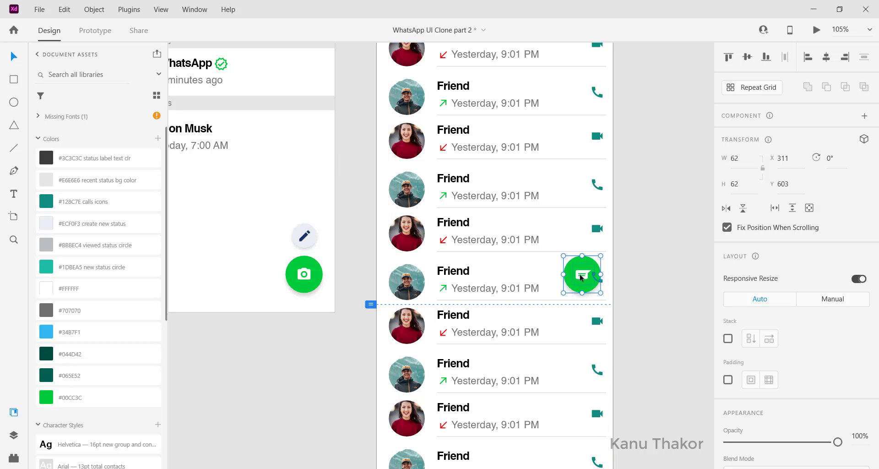
{"action": "right_click", "coordinate": [581, 277]}
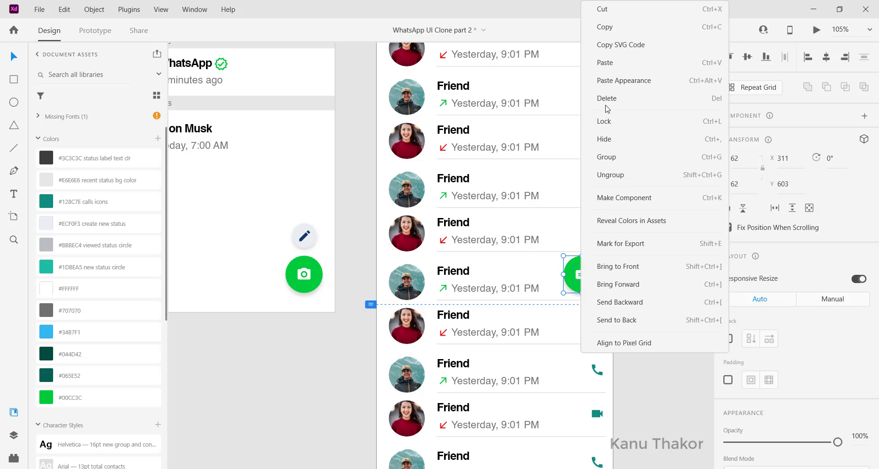
{"action": "left_click", "coordinate": [656, 267]}
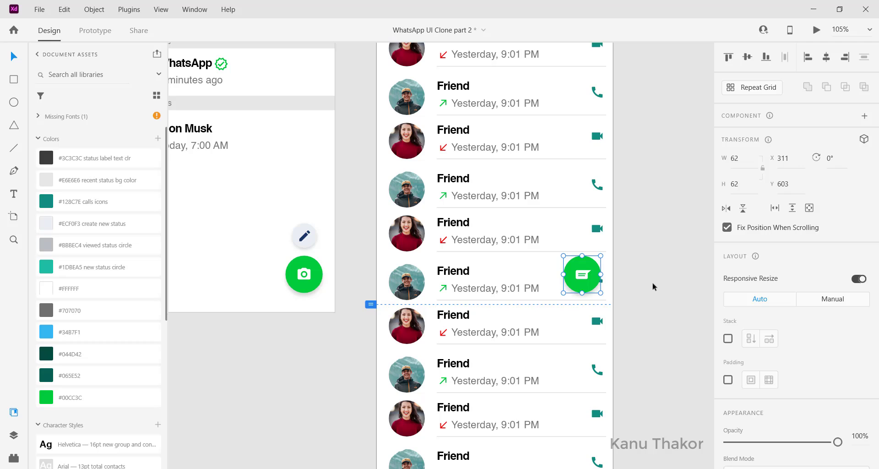
Ungroup the green floating button on the Calls artboard and delete its message icon, keeping the circle
{"action": "left_click", "coordinate": [652, 281]}
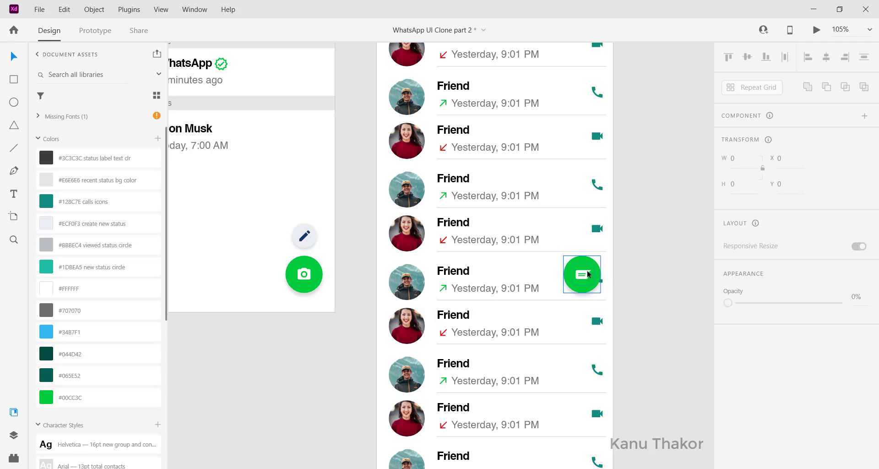
{"action": "scroll", "coordinate": [630, 276], "scroll_direction": "up", "scroll_amount": 1}
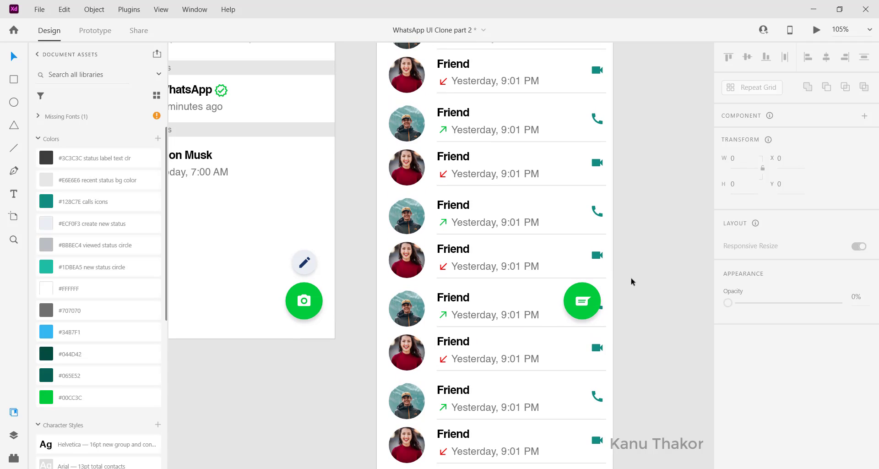
{"action": "left_click", "coordinate": [588, 302]}
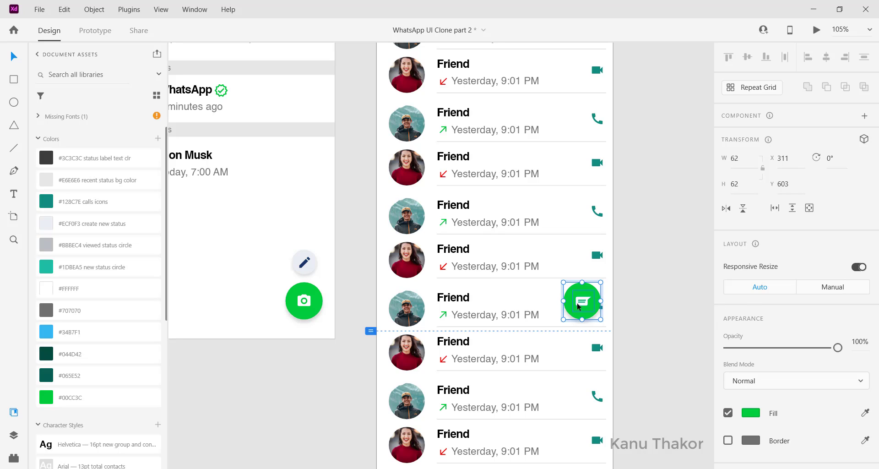
{"action": "right_click", "coordinate": [583, 305]}
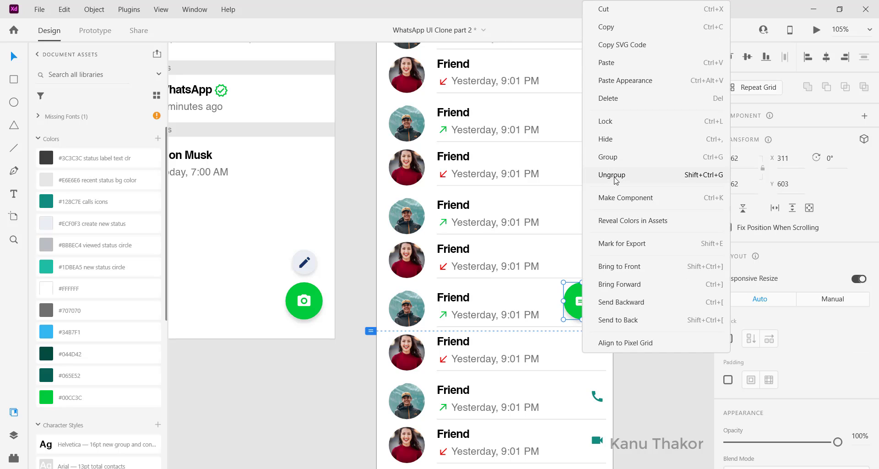
{"action": "left_click", "coordinate": [614, 178]}
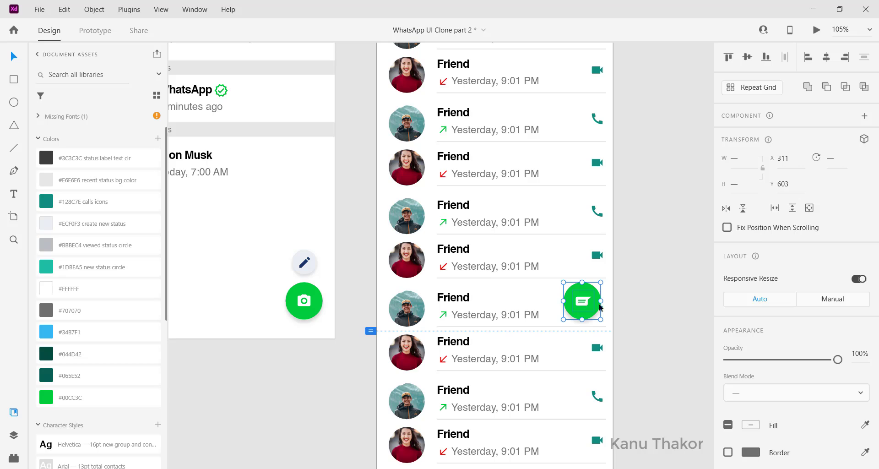
{"action": "left_click", "coordinate": [583, 306]}
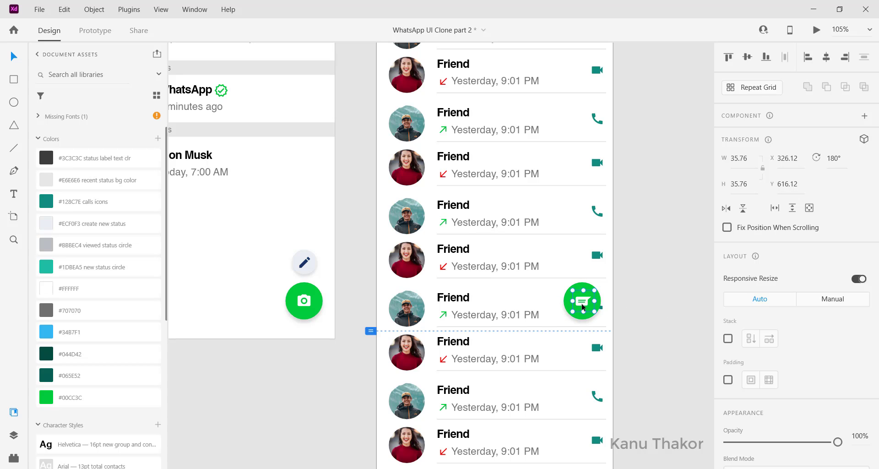
{"action": "key", "text": "Delete"}
Copy the black add-call phone icon from the icon set beside the artboards and paste it onto the Calls artboard
{"action": "scroll", "coordinate": [583, 306], "scroll_direction": "down", "scroll_amount": 3, "text": "ctrl"}
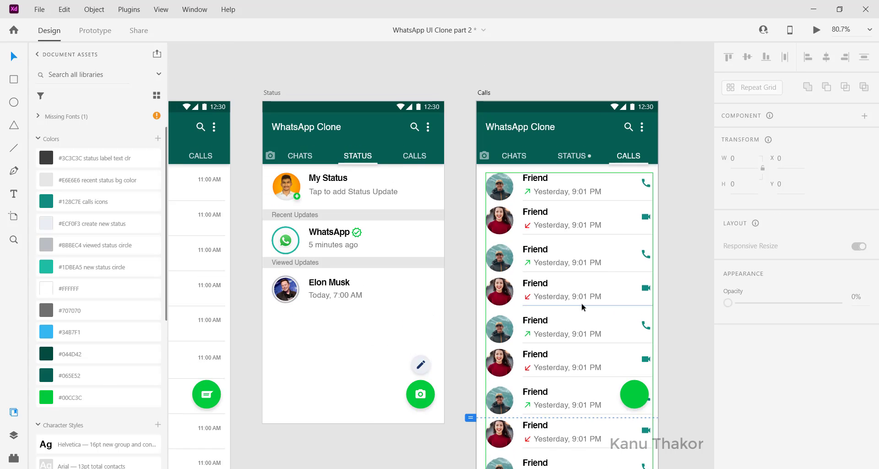
{"action": "scroll", "coordinate": [582, 307], "scroll_direction": "down", "scroll_amount": 3}
{"action": "scroll", "coordinate": [575, 302], "scroll_direction": "left", "scroll_amount": 5}
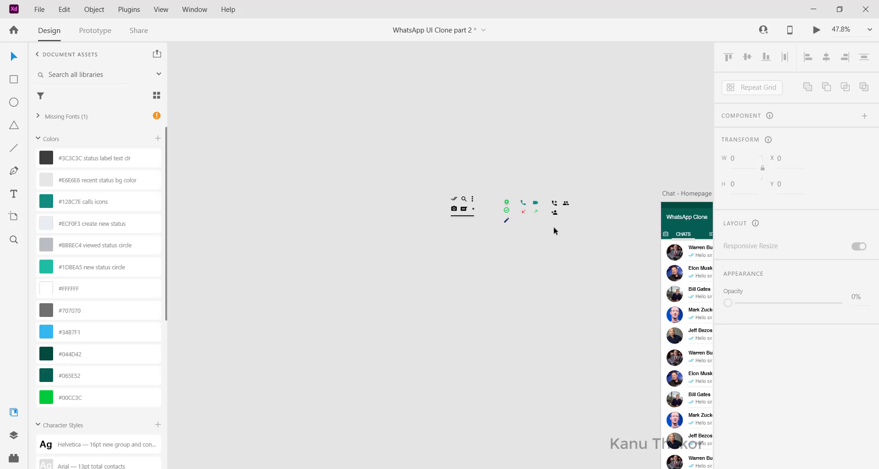
{"action": "scroll", "coordinate": [554, 227], "scroll_direction": "up", "scroll_amount": 3, "text": "ctrl"}
{"action": "left_click", "coordinate": [556, 189]}
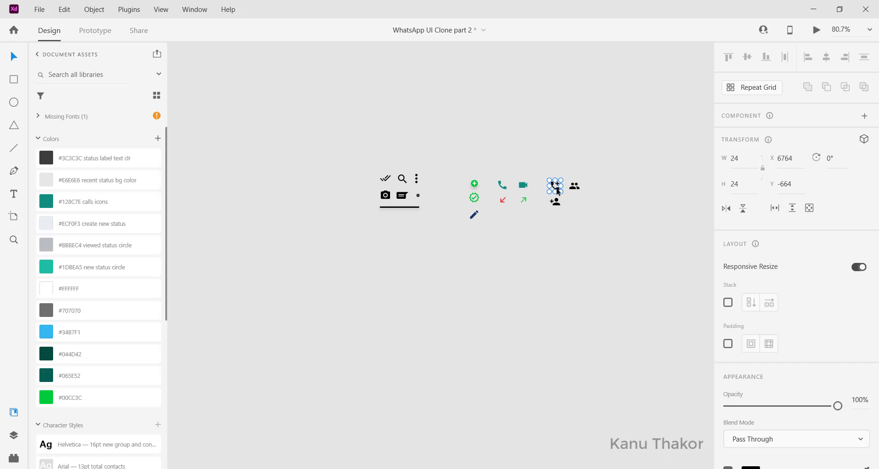
{"action": "scroll", "coordinate": [556, 191], "scroll_direction": "right", "scroll_amount": 10}
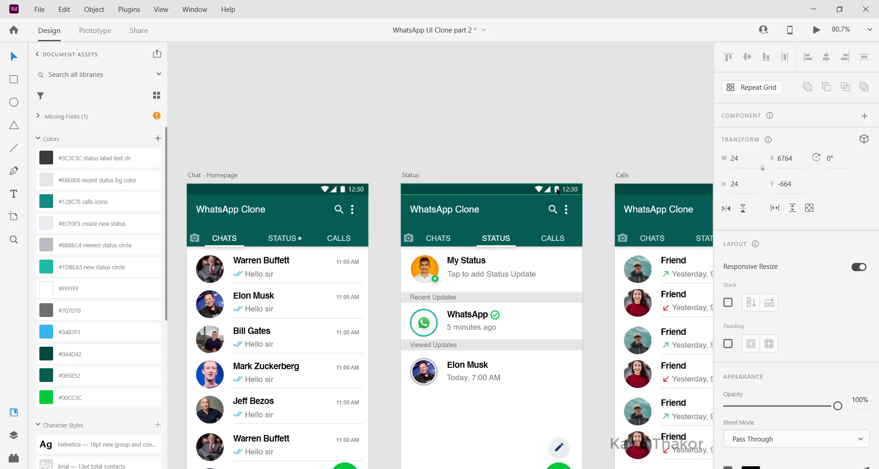
{"action": "scroll", "coordinate": [556, 191], "scroll_direction": "down", "scroll_amount": 3}
{"action": "scroll", "coordinate": [556, 191], "scroll_direction": "right", "scroll_amount": 5}
{"action": "scroll", "coordinate": [556, 188], "scroll_direction": "down", "scroll_amount": 1}
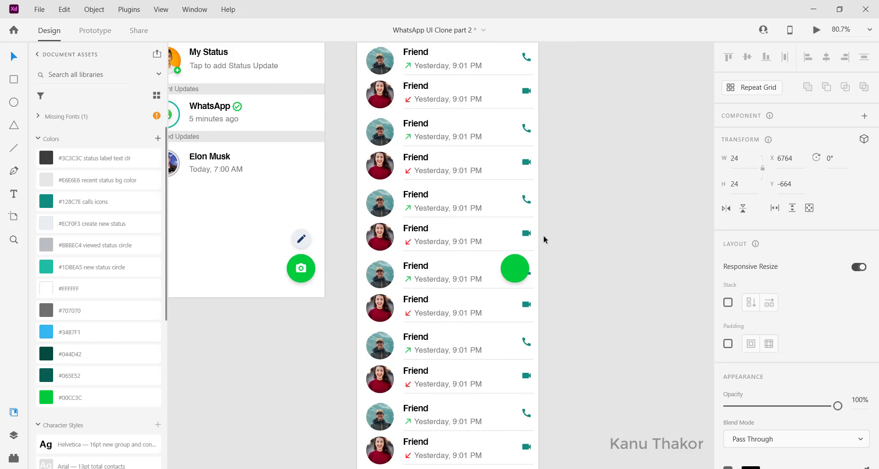
{"action": "left_click", "coordinate": [511, 275]}
{"action": "left_click_drag", "start_coordinate": [512, 274], "coordinate": [446, 257]}
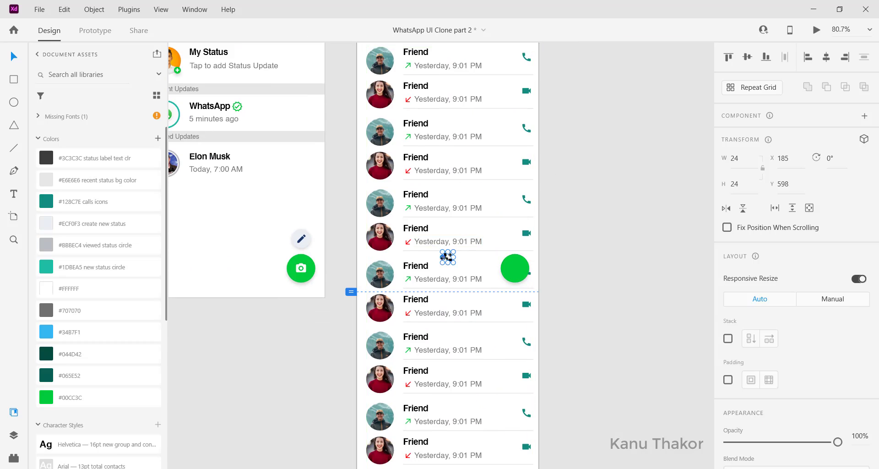
Move the add-call icon to the centre of the green circle, at about X 330, Y 622
{"action": "scroll", "coordinate": [450, 260], "scroll_direction": "up", "scroll_amount": 5}
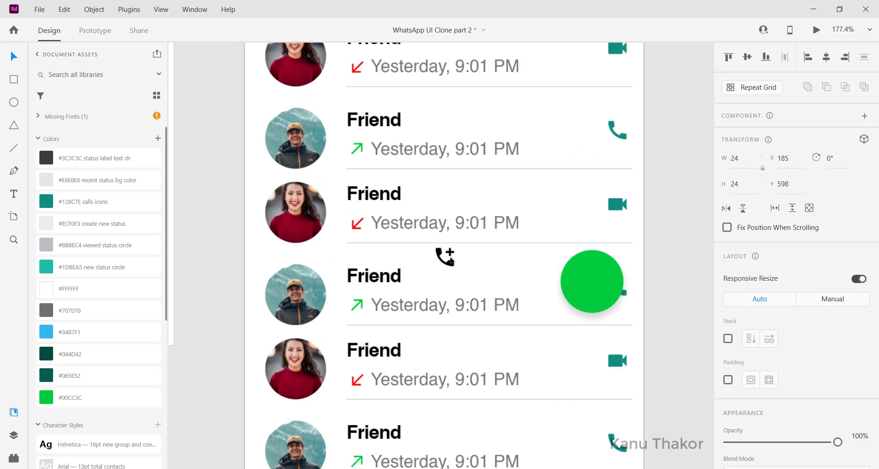
{"action": "left_click_drag", "start_coordinate": [447, 258], "coordinate": [549, 270]}
{"action": "left_click_drag", "start_coordinate": [593, 289], "coordinate": [593, 285]}
Set the add-call icon's fill colour to white, #FFFFFF
{"action": "scroll", "coordinate": [794, 350], "scroll_direction": "down", "scroll_amount": 3}
{"action": "scroll", "coordinate": [794, 350], "scroll_direction": "up", "scroll_amount": 1}
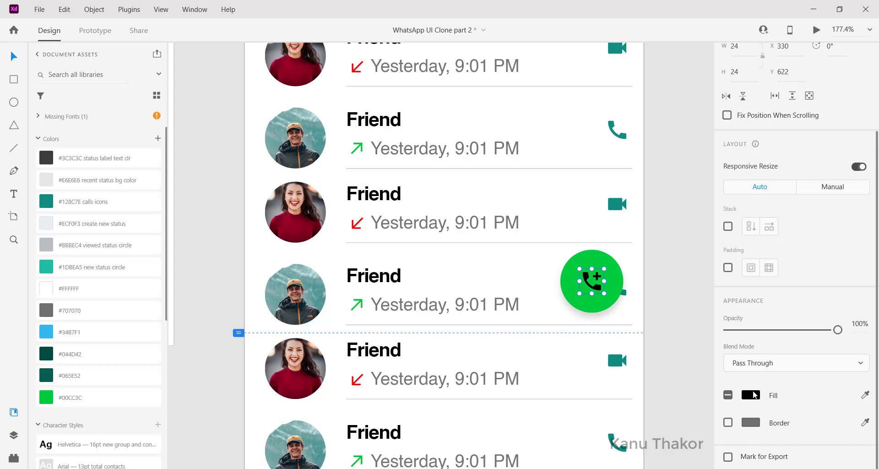
{"action": "left_click", "coordinate": [751, 395]}
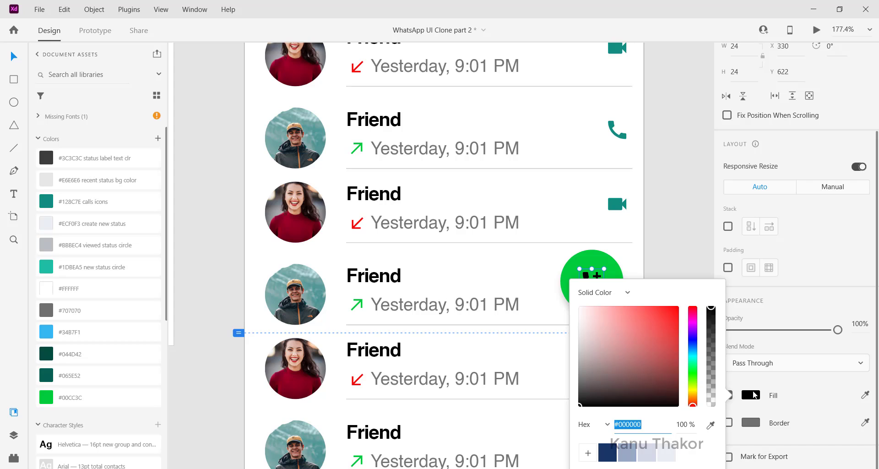
{"action": "left_click", "coordinate": [686, 236]}
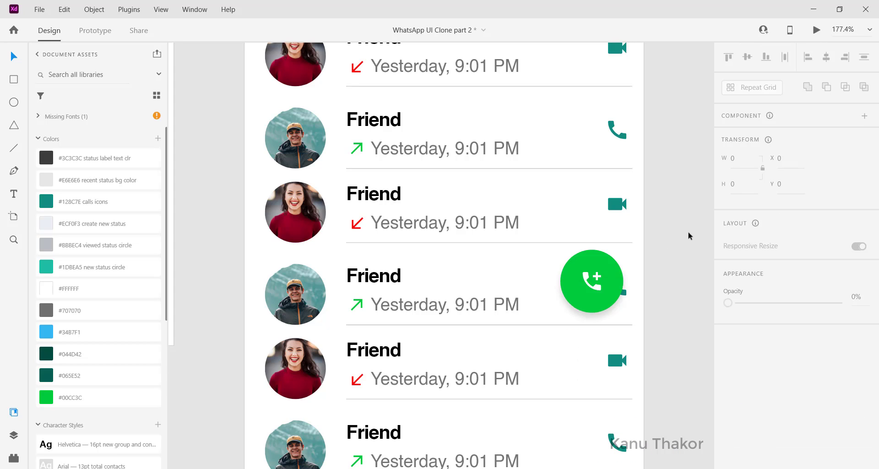
Group the add-call icon with the green circle and fix the group's position when scrolling
{"action": "double_click", "coordinate": [595, 287]}
{"action": "left_click", "coordinate": [613, 297], "text": "shift"}
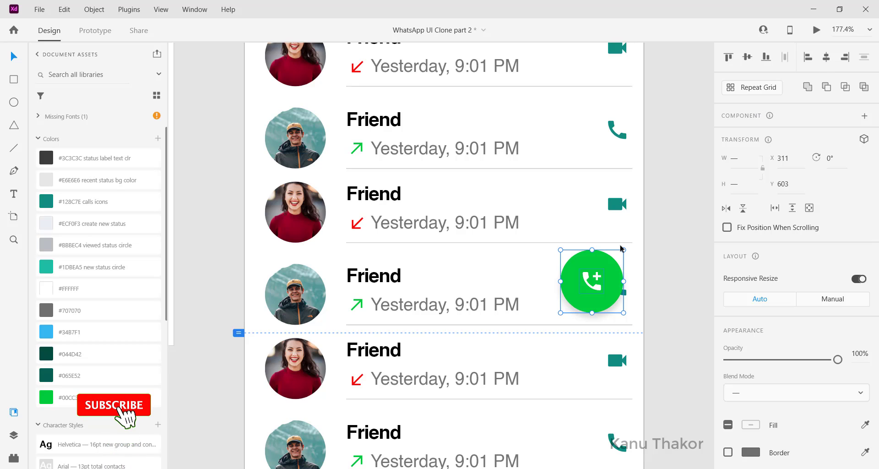
{"action": "key", "text": "ctrl+g"}
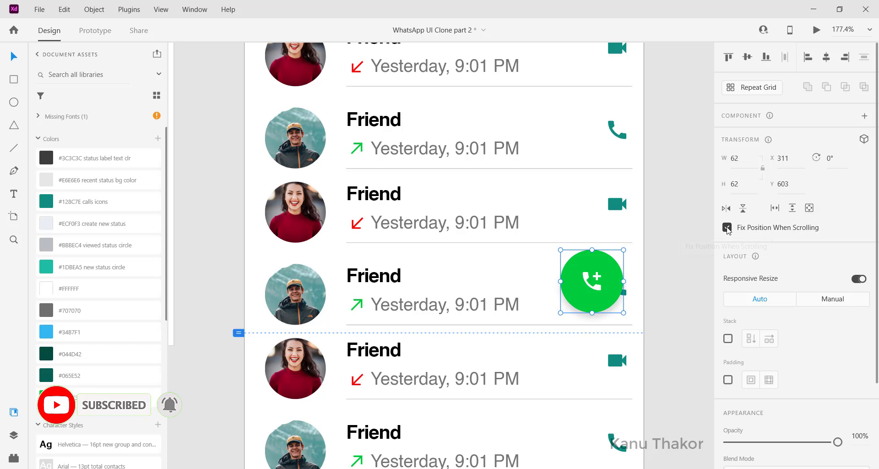
{"action": "left_click", "coordinate": [673, 230]}
Bring the status bar at the top of the Calls artboard to the front
{"action": "scroll", "coordinate": [674, 230], "scroll_direction": "up", "scroll_amount": 5}
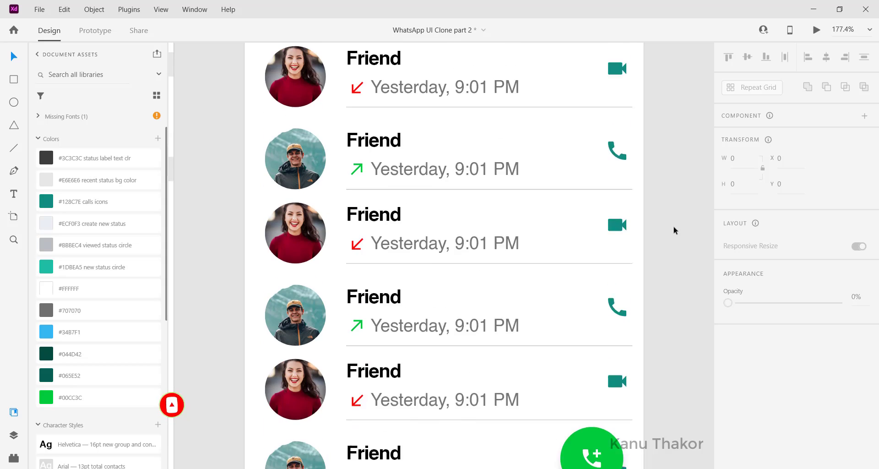
{"action": "scroll", "coordinate": [673, 231], "scroll_direction": "down", "scroll_amount": 5}
{"action": "left_click", "coordinate": [538, 67]}
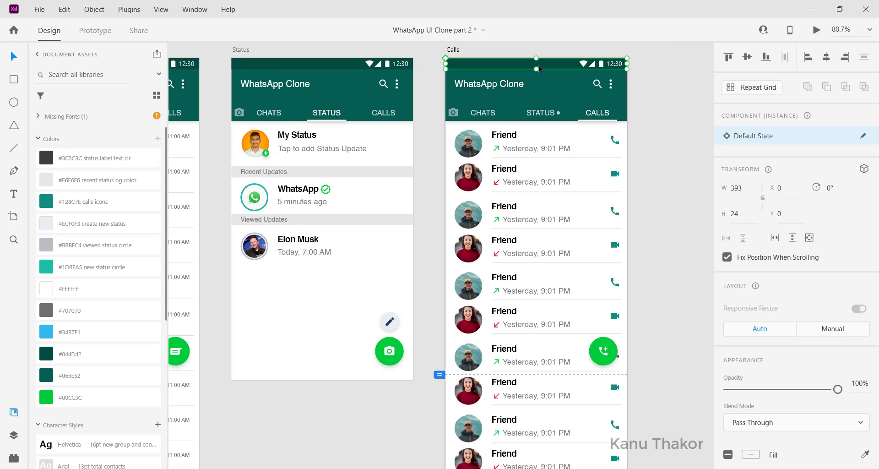
{"action": "right_click", "coordinate": [498, 67]}
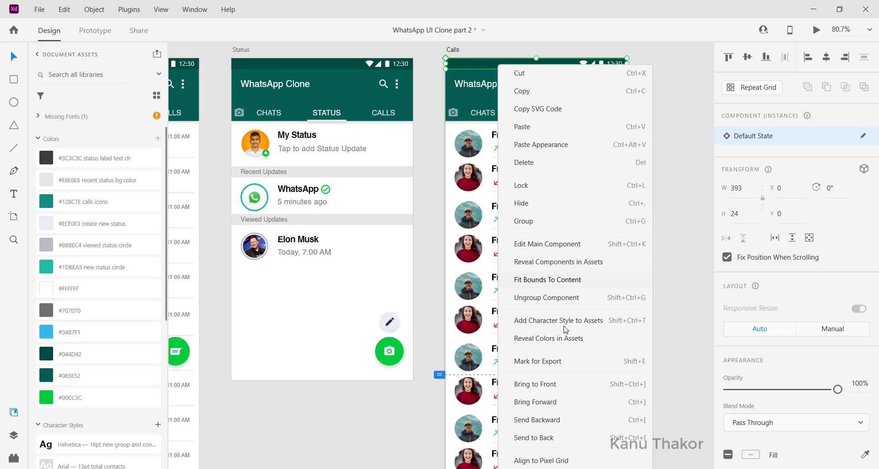
{"action": "left_click", "coordinate": [557, 384]}
{"action": "key", "text": "Escape"}
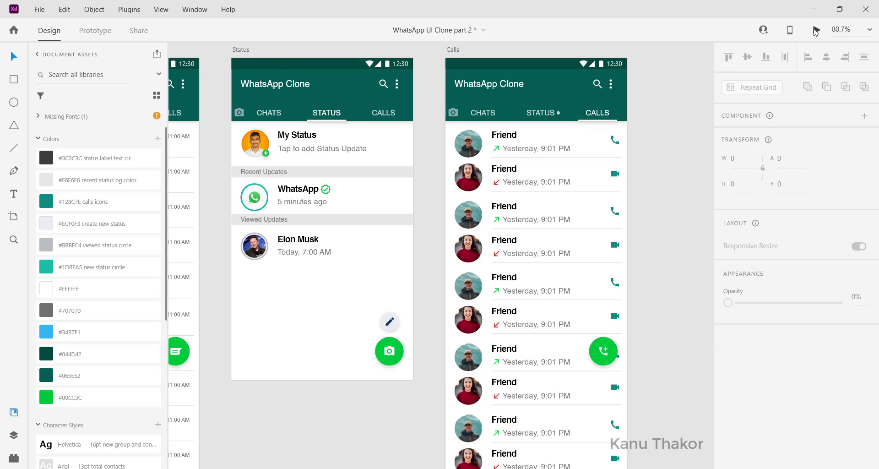
Preview the design and check how the chat homepage scrolls beneath its fixed elements
{"action": "left_click", "coordinate": [816, 30]}
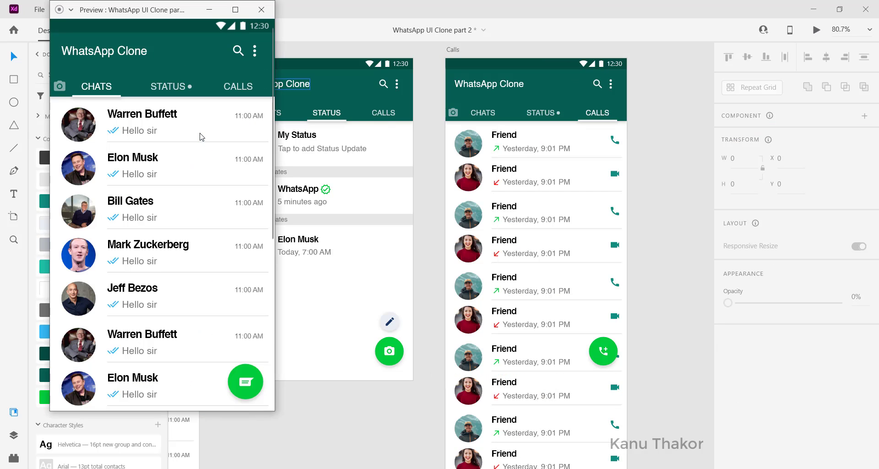
{"action": "scroll", "coordinate": [220, 289], "scroll_direction": "down", "scroll_amount": 5}
{"action": "scroll", "coordinate": [219, 289], "scroll_direction": "up", "scroll_amount": 5}
{"action": "scroll", "coordinate": [220, 289], "scroll_direction": "down", "scroll_amount": 3}
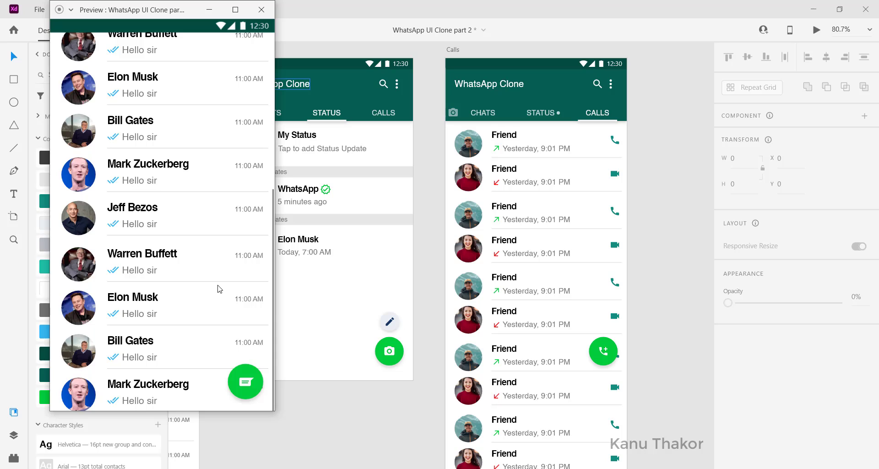
{"action": "scroll", "coordinate": [220, 289], "scroll_direction": "up", "scroll_amount": 3}
Check the Calls screen's scrolling in the preview, go back and forth between the screens, and close the preview
{"action": "key", "text": "Right"}
{"action": "key", "text": "Right"}
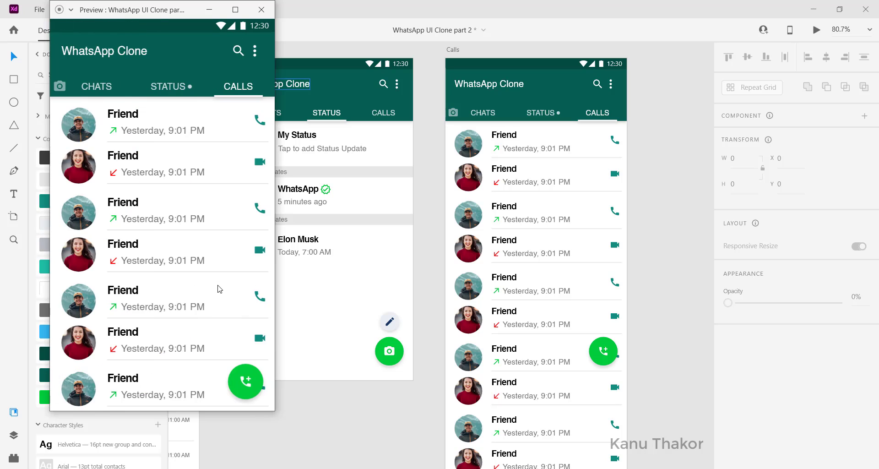
{"action": "scroll", "coordinate": [220, 289], "scroll_direction": "down", "scroll_amount": 5}
{"action": "scroll", "coordinate": [220, 288], "scroll_direction": "up", "scroll_amount": 5}
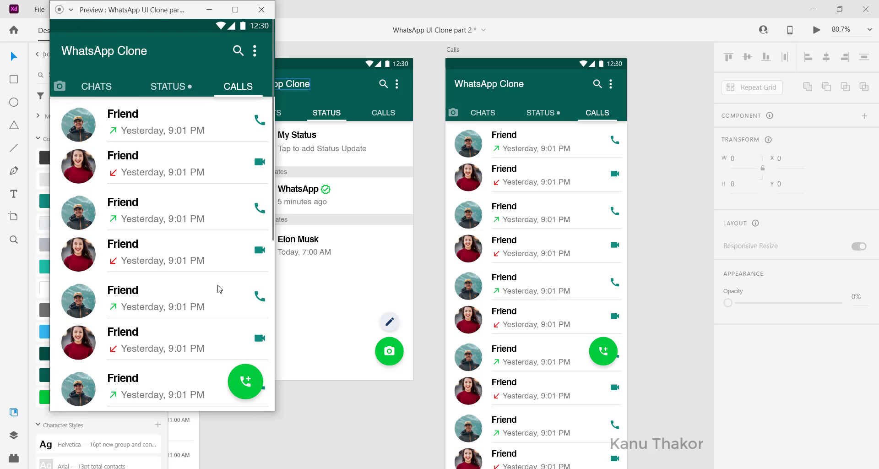
{"action": "key", "text": "Left"}
{"action": "key", "text": "Left"}
{"action": "key", "text": "Right"}
{"action": "key", "text": "Right"}
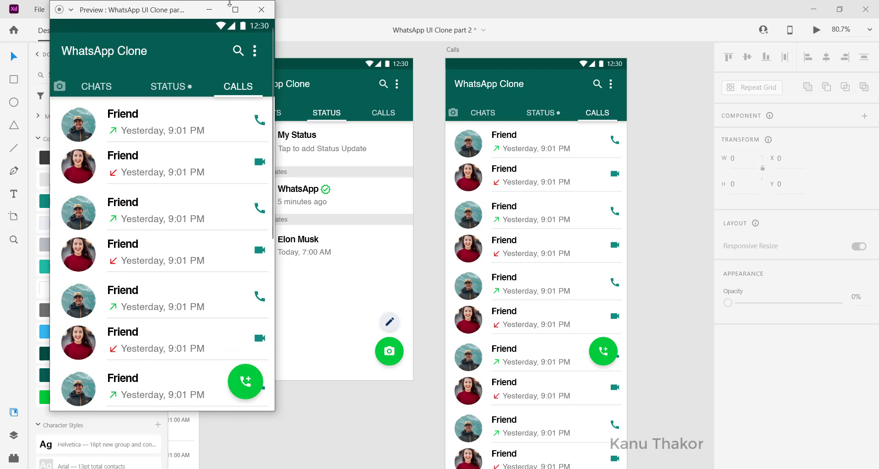
{"action": "left_click", "coordinate": [261, 9]}
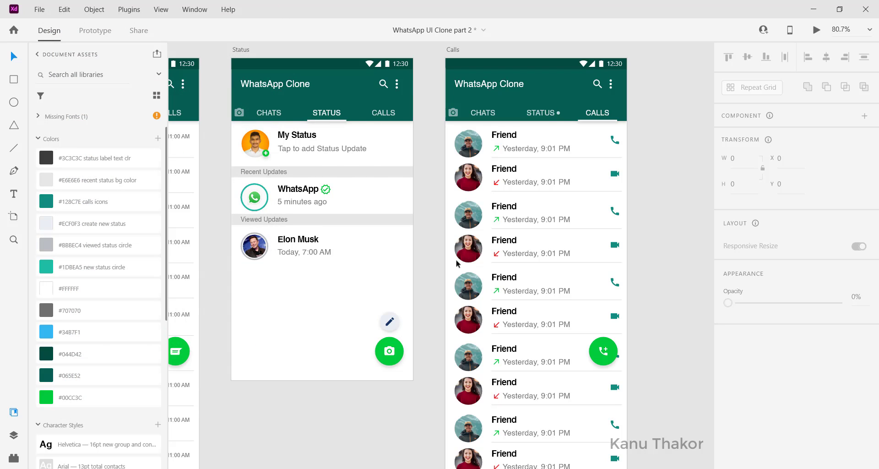
Switch to Prototype mode and set the Chat - Homepage artboard as the starting screen of a flow
{"action": "key", "text": "ctrl+0"}
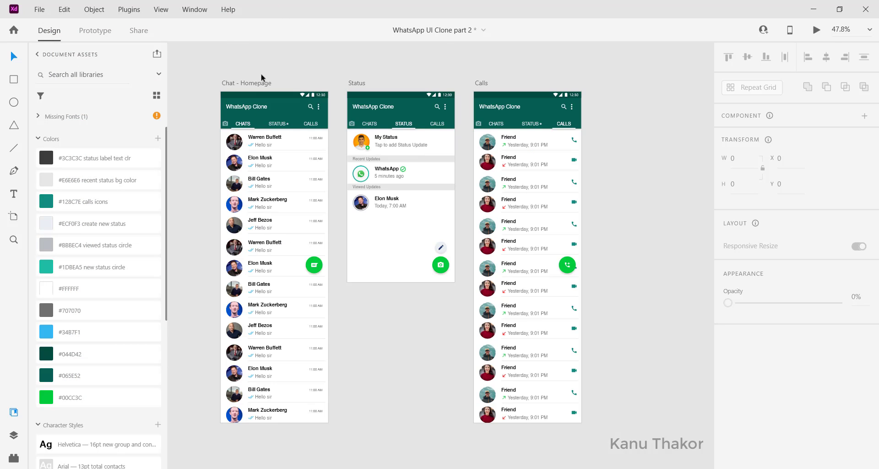
{"action": "left_click", "coordinate": [99, 32]}
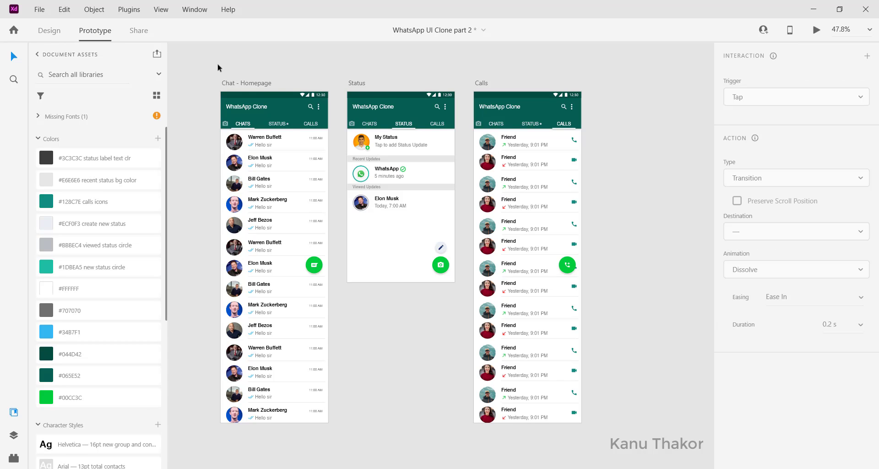
{"action": "double_click", "coordinate": [243, 83]}
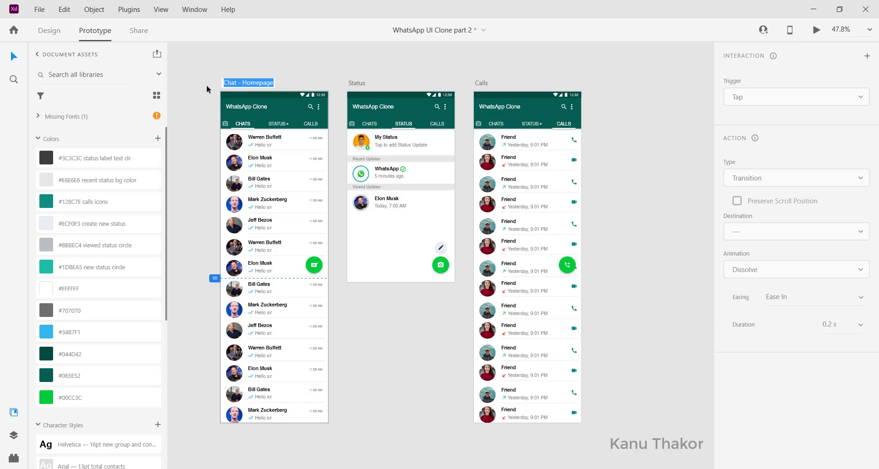
{"action": "key", "text": "Return"}
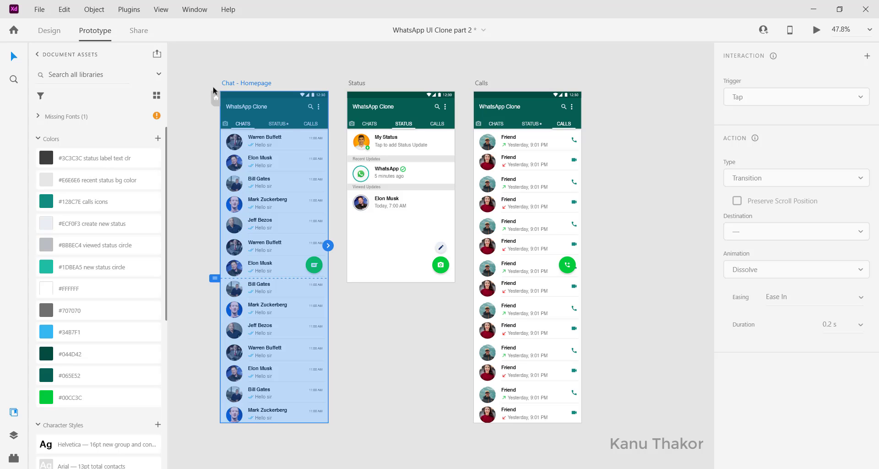
{"action": "scroll", "coordinate": [198, 103], "scroll_direction": "up", "scroll_amount": 4}
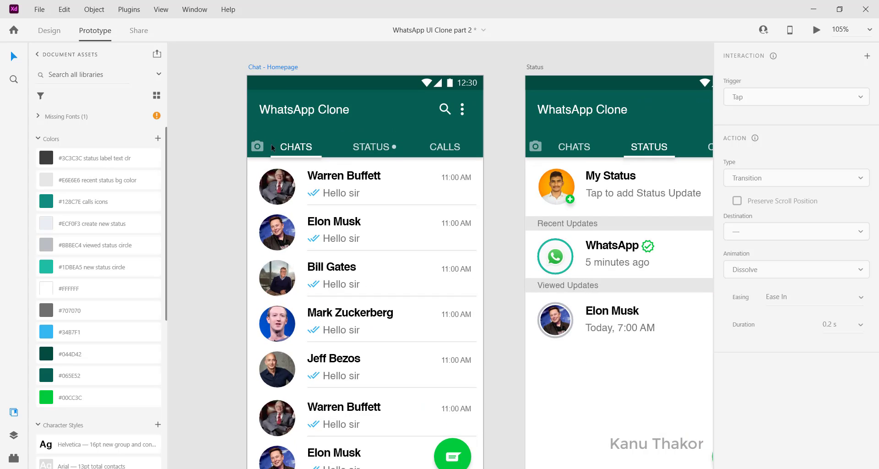
{"action": "scroll", "coordinate": [271, 147], "scroll_direction": "up", "scroll_amount": 1}
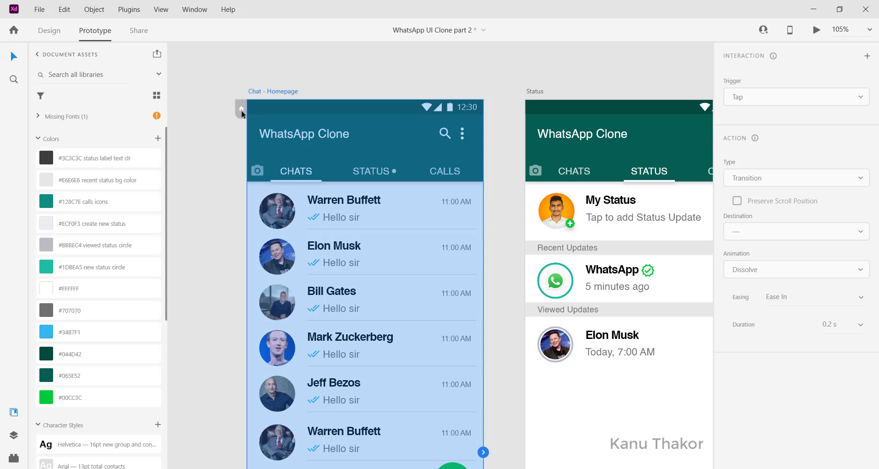
{"action": "left_click", "coordinate": [242, 112]}
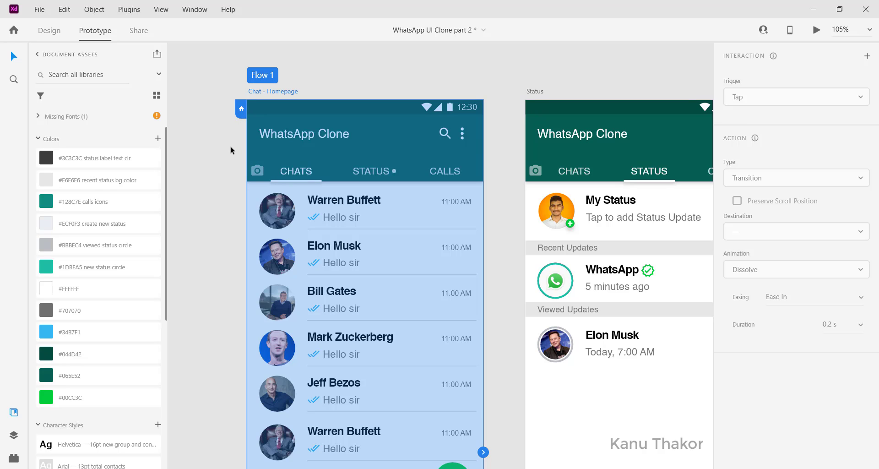
Link the STATUS label on the Chat - Homepage artboard to the Status artboard with a tap transition
{"action": "scroll", "coordinate": [230, 145], "scroll_direction": "right", "scroll_amount": 1}
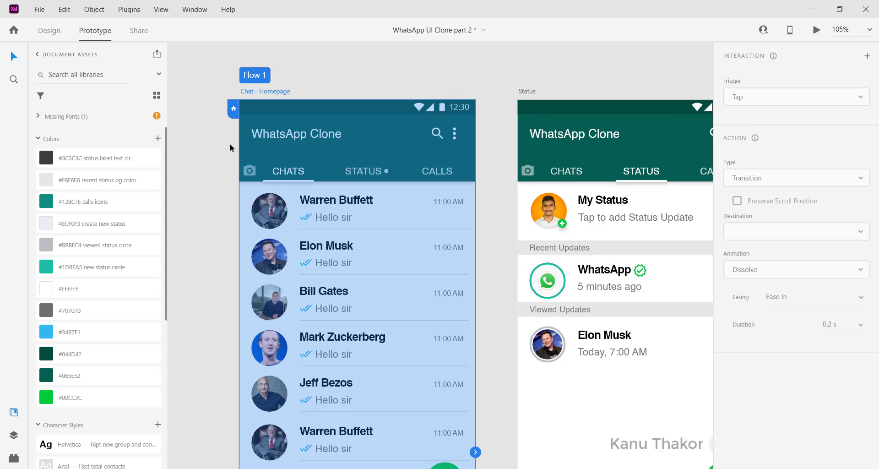
{"action": "scroll", "coordinate": [230, 158], "scroll_direction": "down", "scroll_amount": 2}
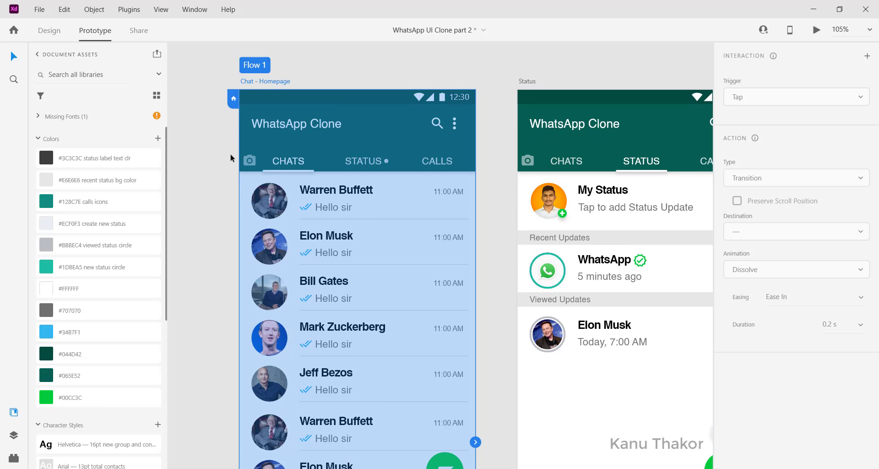
{"action": "scroll", "coordinate": [230, 158], "scroll_direction": "down", "scroll_amount": 3}
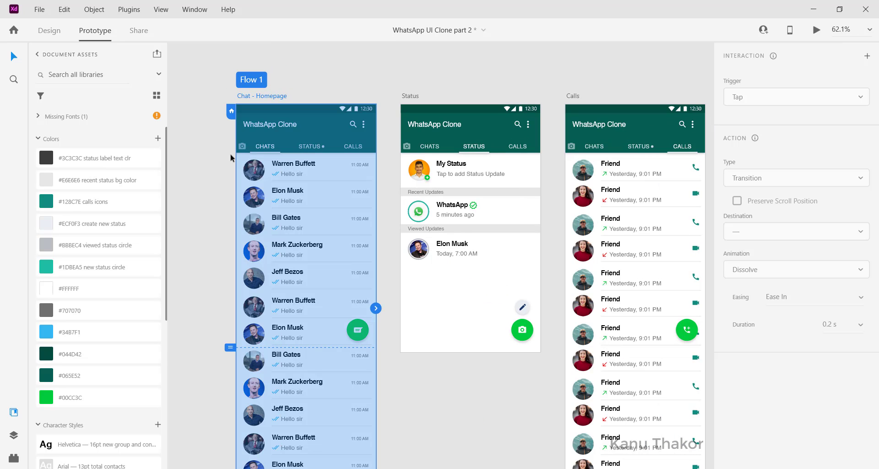
{"action": "left_click", "coordinate": [311, 147]}
{"action": "scroll", "coordinate": [310, 147], "scroll_direction": "up", "scroll_amount": 2}
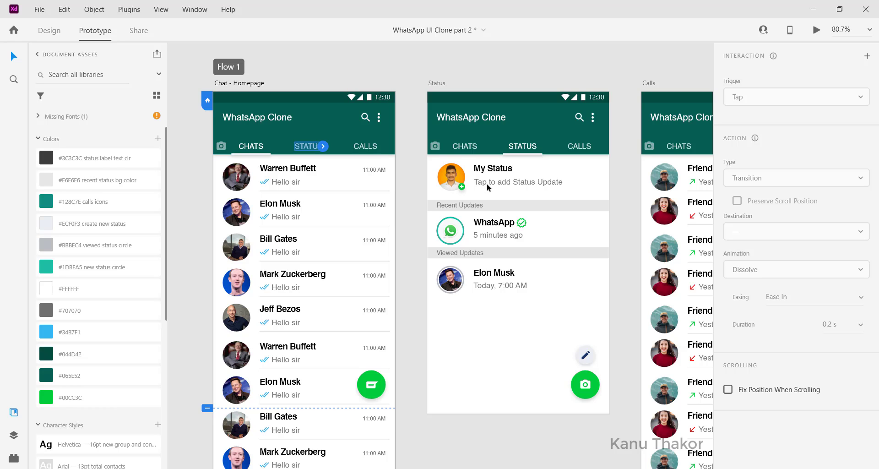
{"action": "left_click", "coordinate": [373, 147]}
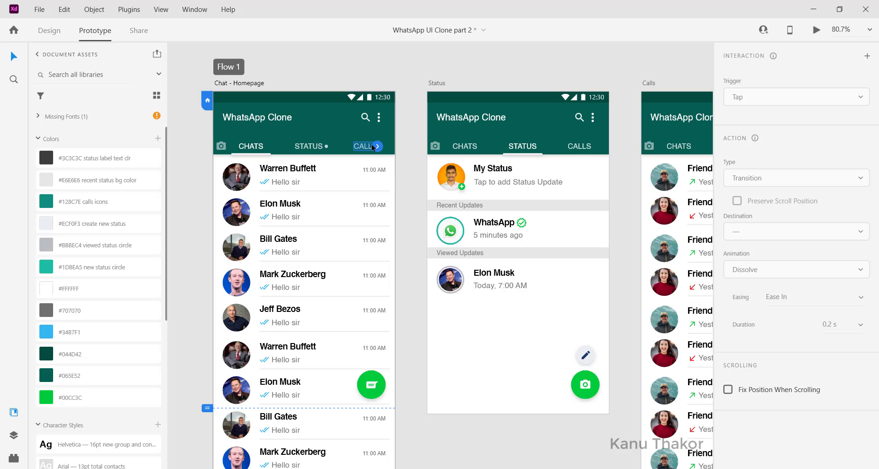
{"action": "scroll", "coordinate": [636, 237], "scroll_direction": "right", "scroll_amount": 5}
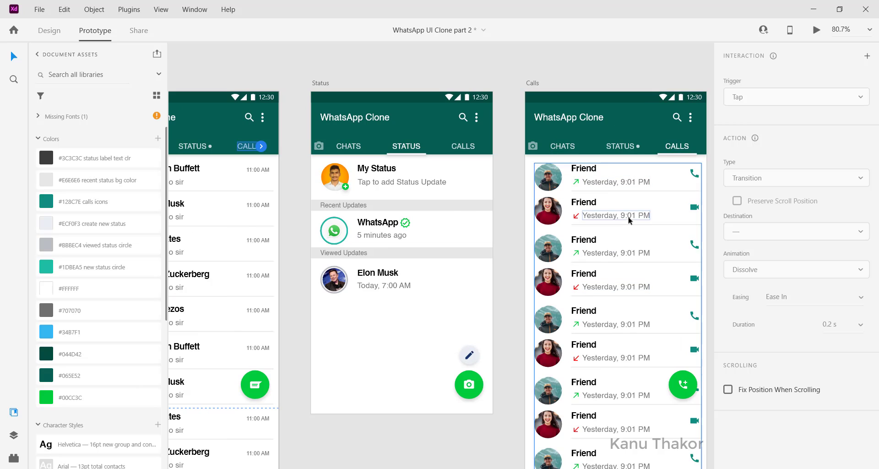
{"action": "scroll", "coordinate": [472, 251], "scroll_direction": "left", "scroll_amount": 3}
{"action": "left_click", "coordinate": [275, 147]}
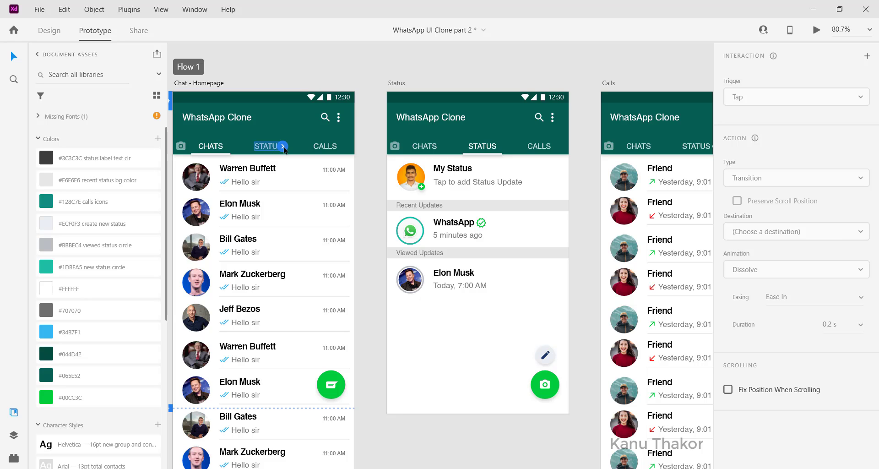
{"action": "left_click_drag", "start_coordinate": [284, 148], "coordinate": [489, 259]}
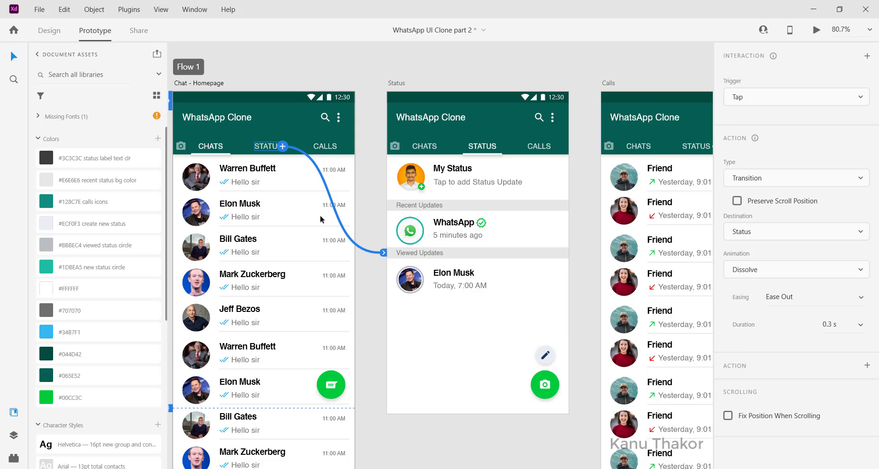
{"action": "left_click_drag", "start_coordinate": [384, 252], "coordinate": [372, 265]}
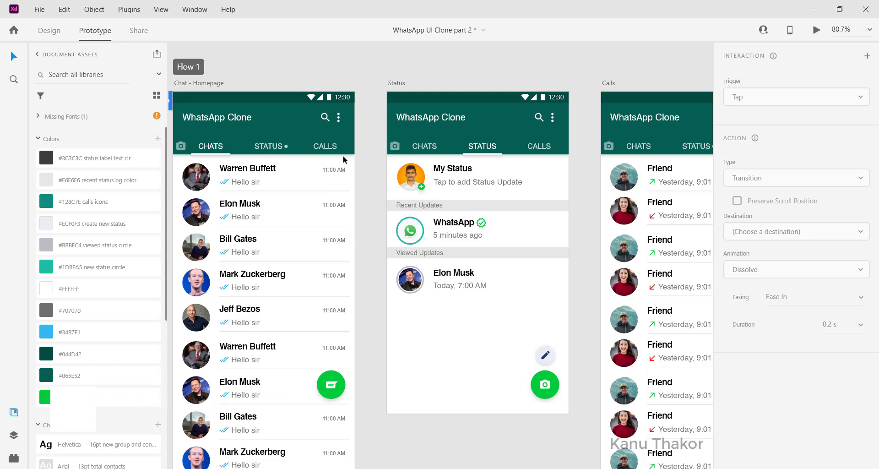
Link the CALLS label on the Chat - Homepage artboard to the Calls artboard with a tap transition
{"action": "left_click", "coordinate": [324, 145]}
{"action": "scroll", "coordinate": [310, 144], "scroll_direction": "right", "scroll_amount": 2}
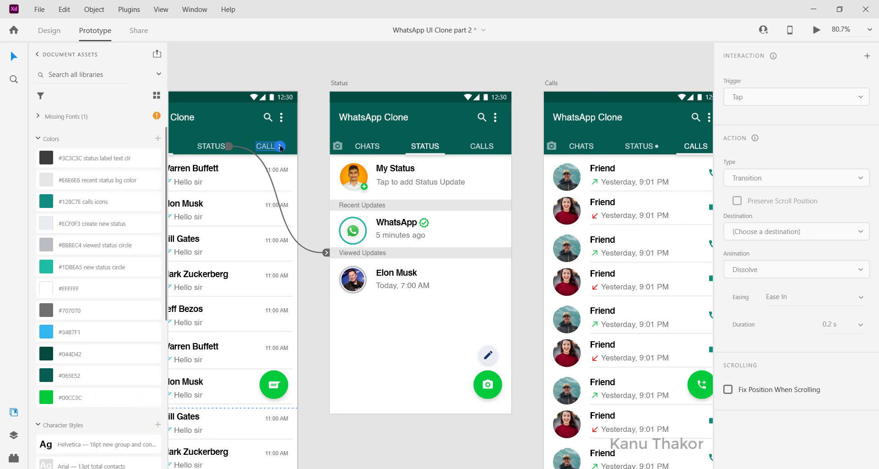
{"action": "left_click_drag", "start_coordinate": [280, 146], "coordinate": [656, 297]}
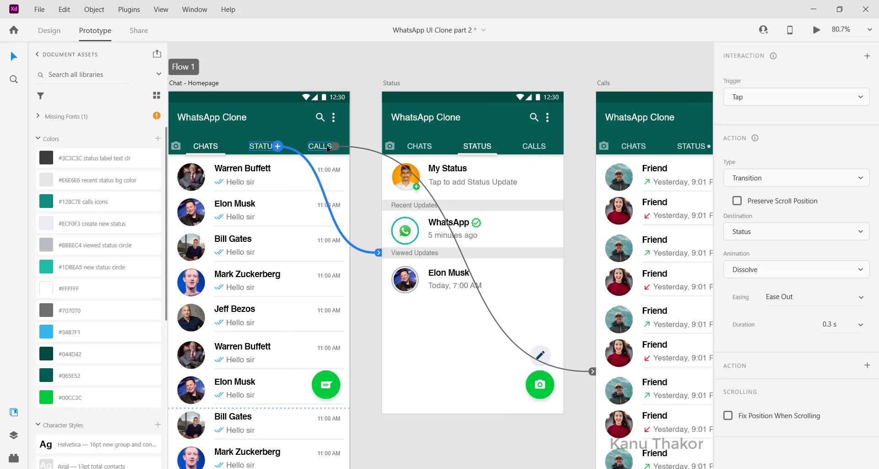
{"action": "left_click", "coordinate": [328, 148]}
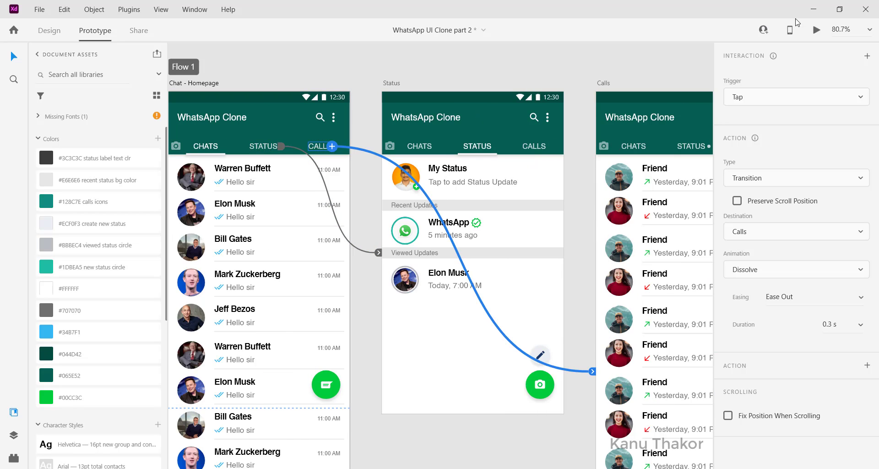
Preview the prototype, test the STATUS link from the chat homepage, and close the preview
{"action": "left_click", "coordinate": [815, 30]}
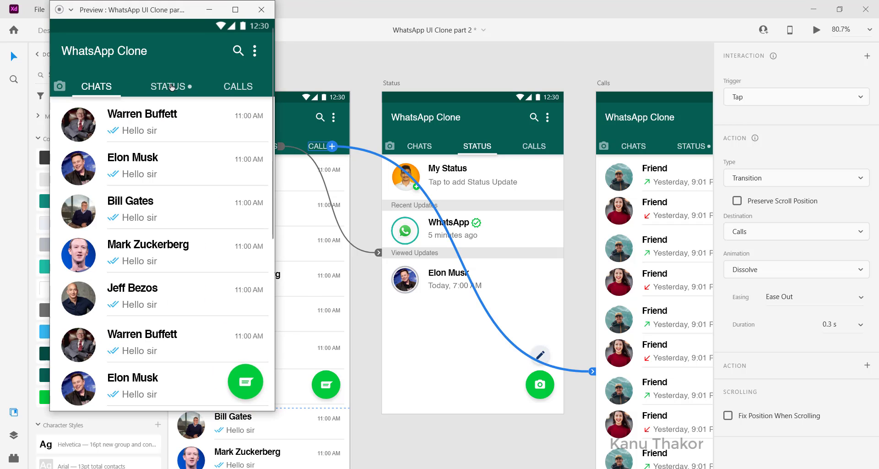
{"action": "left_click", "coordinate": [172, 89]}
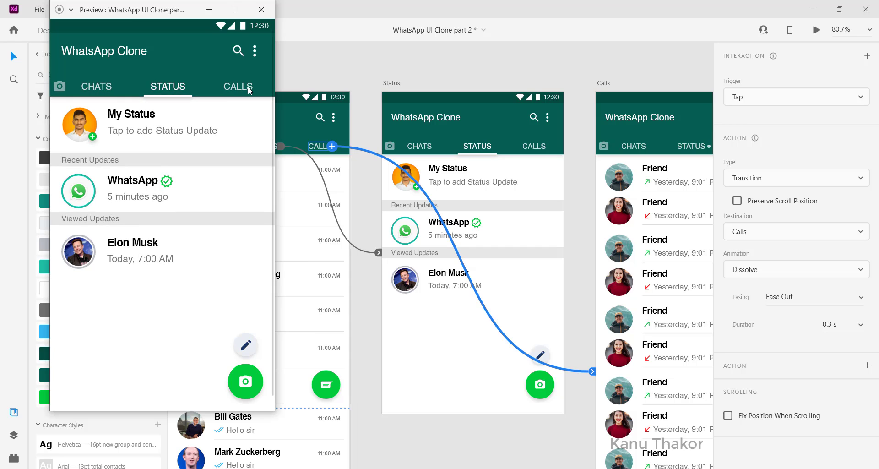
{"action": "scroll", "coordinate": [249, 90], "scroll_direction": "down", "scroll_amount": 1}
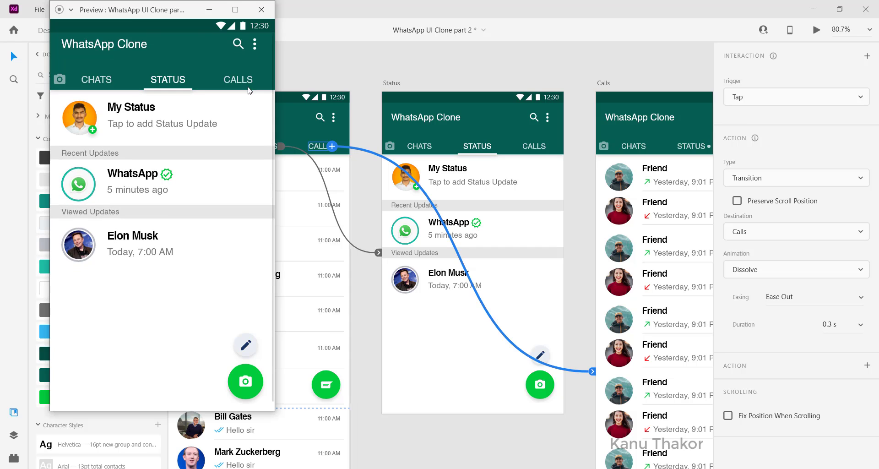
{"action": "left_click", "coordinate": [260, 10]}
{"action": "left_click", "coordinate": [366, 77]}
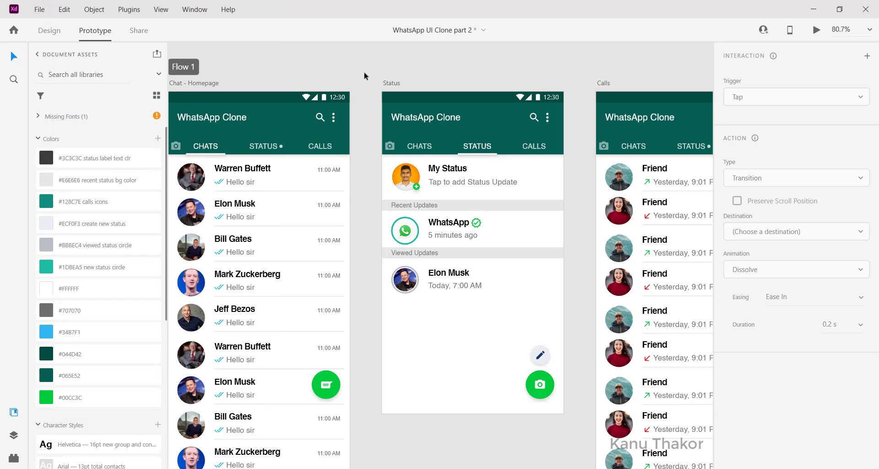
Link the Status artboard's CHATS label to Chat - Homepage and its CALLS label to the Calls artboard
{"action": "left_click", "coordinate": [430, 146]}
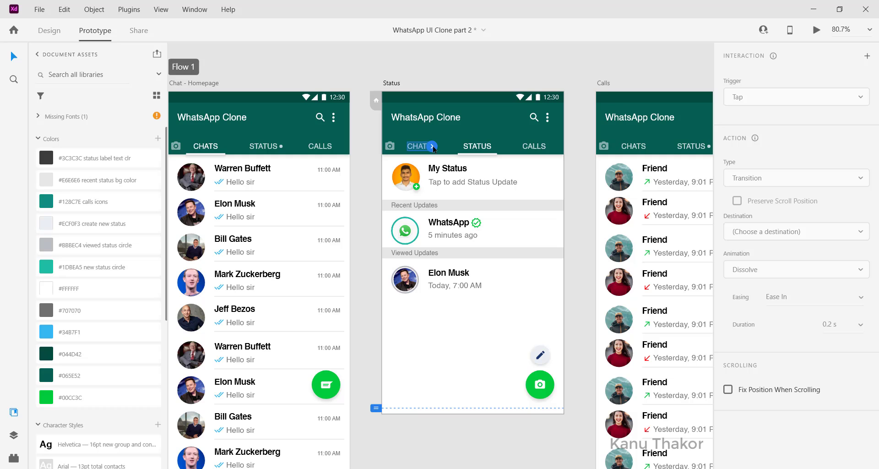
{"action": "left_click_drag", "start_coordinate": [433, 149], "coordinate": [298, 290]}
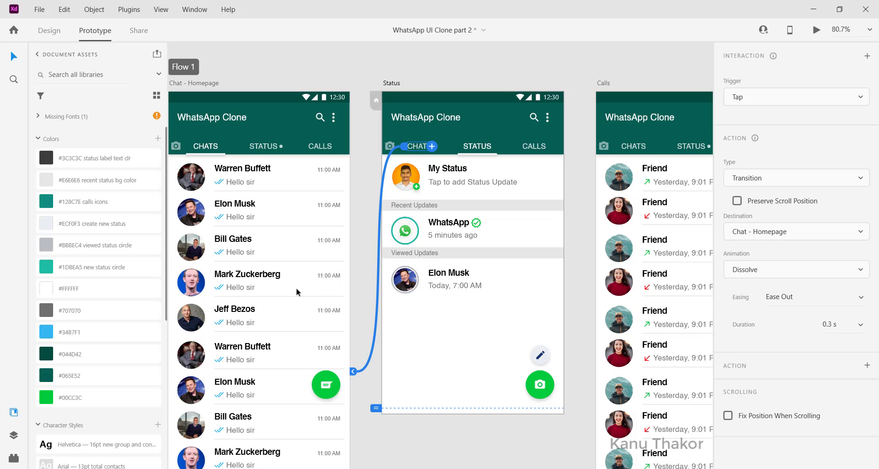
{"action": "scroll", "coordinate": [506, 290], "scroll_direction": "right", "scroll_amount": 5}
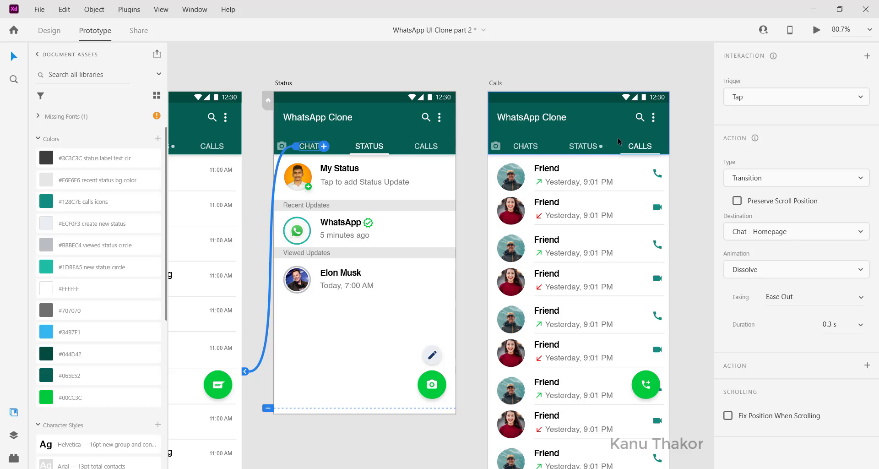
{"action": "left_click", "coordinate": [428, 147]}
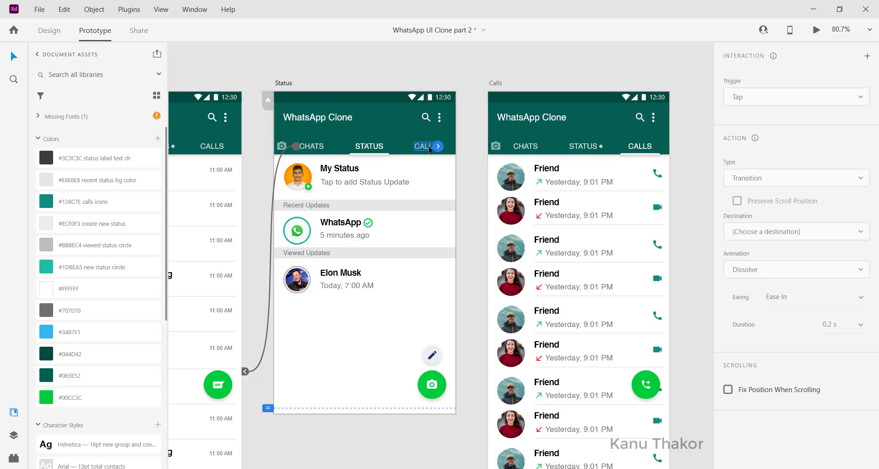
{"action": "left_click_drag", "start_coordinate": [440, 146], "coordinate": [555, 326]}
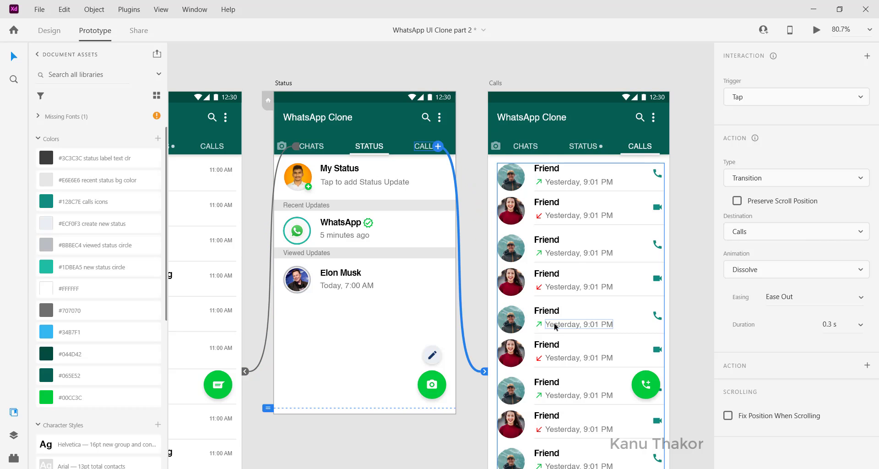
Link the Calls artboard's CHATS label to Chat - Homepage and its STATUS label to the Status artboard
{"action": "left_click", "coordinate": [527, 146]}
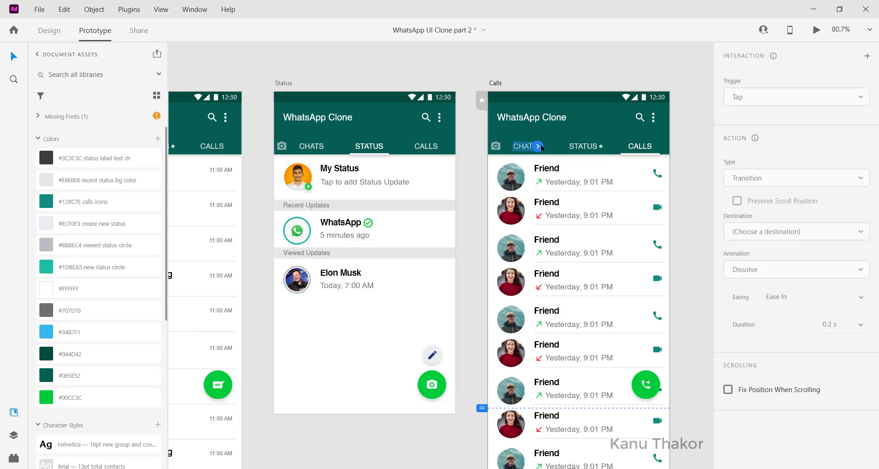
{"action": "left_click_drag", "start_coordinate": [539, 146], "coordinate": [283, 268]}
{"action": "scroll", "coordinate": [687, 172], "scroll_direction": "right", "scroll_amount": 3}
{"action": "left_click", "coordinate": [581, 141]}
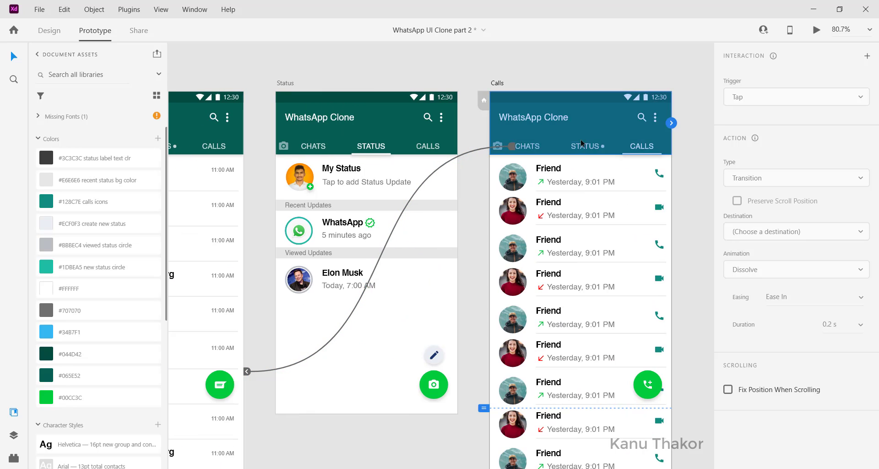
{"action": "left_click", "coordinate": [580, 143]}
{"action": "left_click_drag", "start_coordinate": [599, 146], "coordinate": [467, 245]}
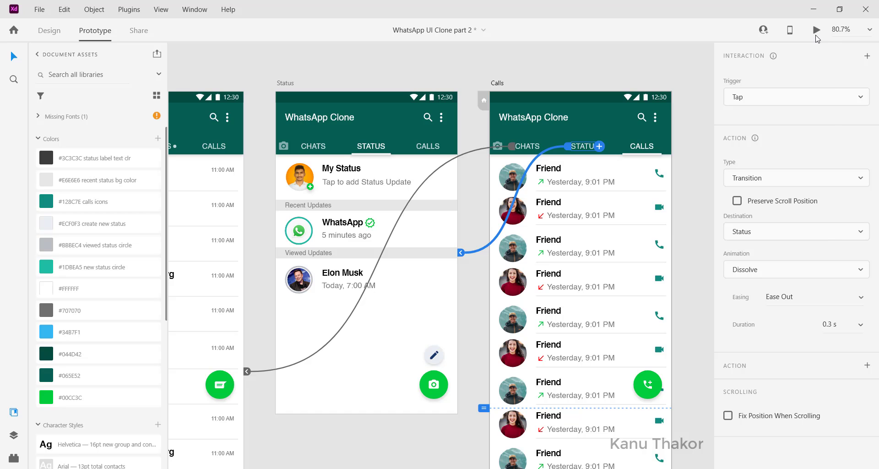
Preview the prototype from the Calls screen, test the CHATS, STATUS and CALLS links, and check the call list's scrolling
{"action": "left_click", "coordinate": [816, 30]}
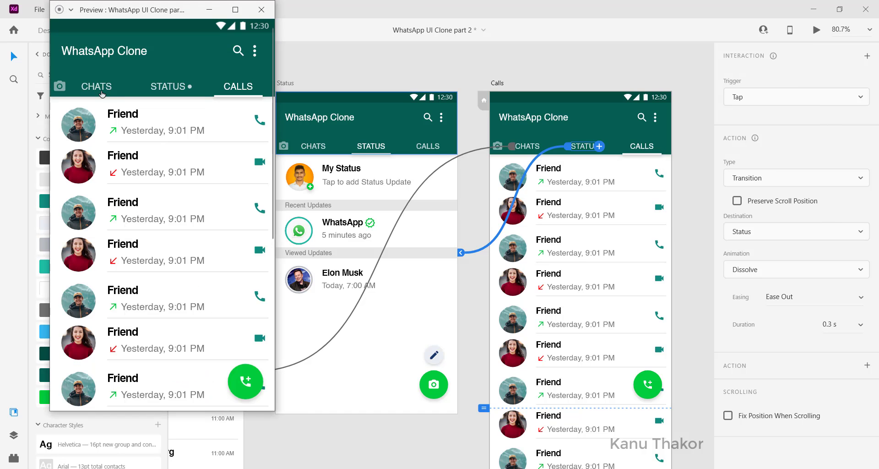
{"action": "left_click", "coordinate": [99, 89]}
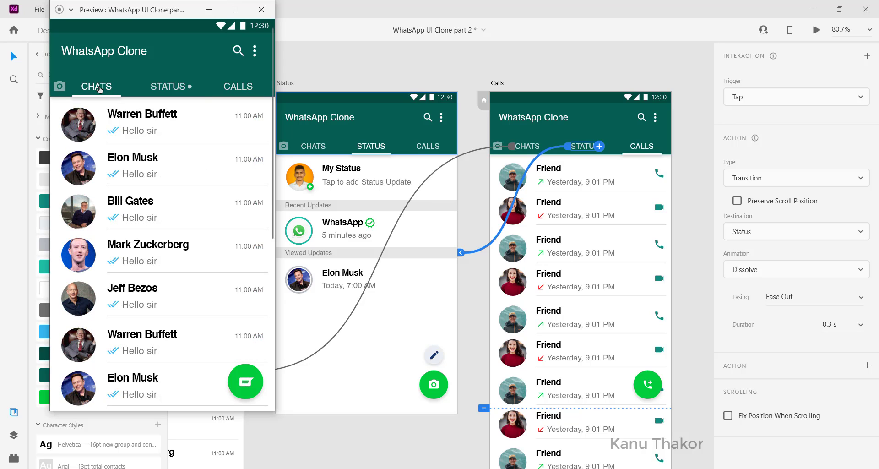
{"action": "left_click", "coordinate": [166, 88]}
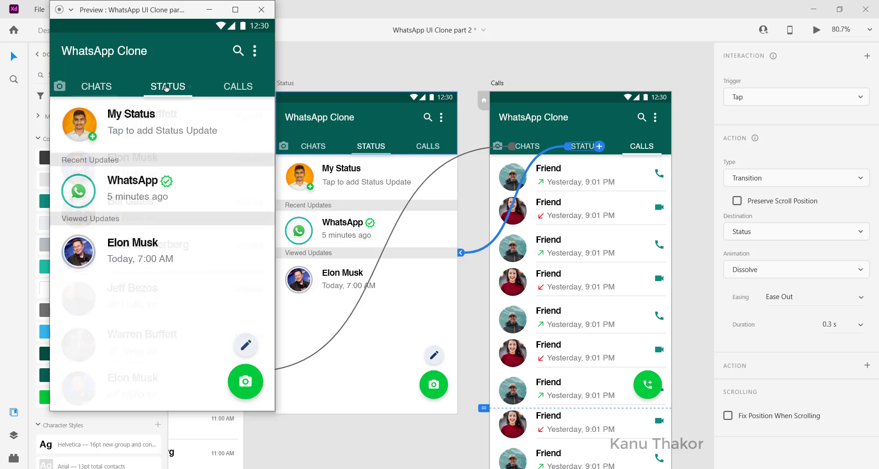
{"action": "left_click", "coordinate": [232, 89]}
{"action": "scroll", "coordinate": [115, 380], "scroll_direction": "down", "scroll_amount": 5}
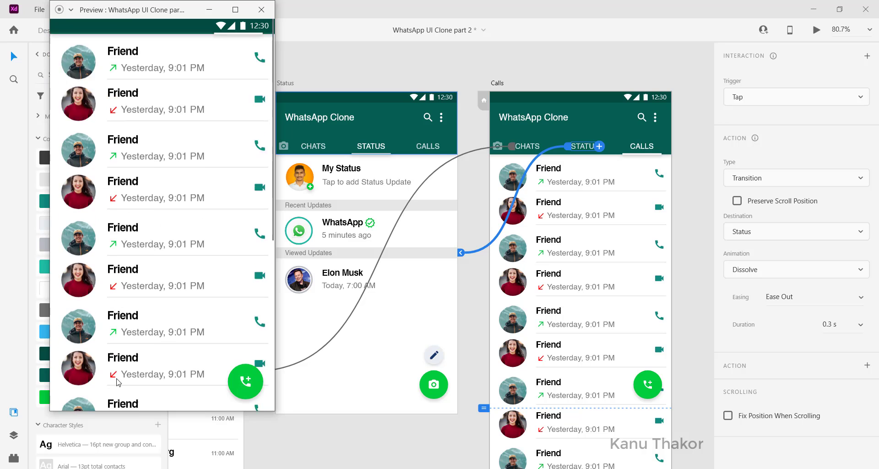
{"action": "scroll", "coordinate": [118, 382], "scroll_direction": "up", "scroll_amount": 5}
Check the chat list's scrolling in the preview, switch on to the Status and Calls screens, and close the preview
{"action": "left_click", "coordinate": [97, 89]}
{"action": "scroll", "coordinate": [158, 331], "scroll_direction": "down", "scroll_amount": 5}
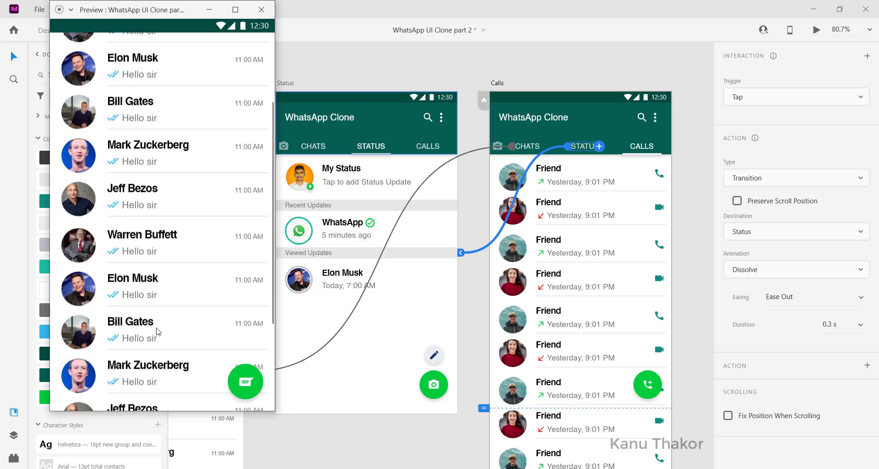
{"action": "scroll", "coordinate": [158, 331], "scroll_direction": "up", "scroll_amount": 1}
{"action": "scroll", "coordinate": [157, 332], "scroll_direction": "up", "scroll_amount": 5}
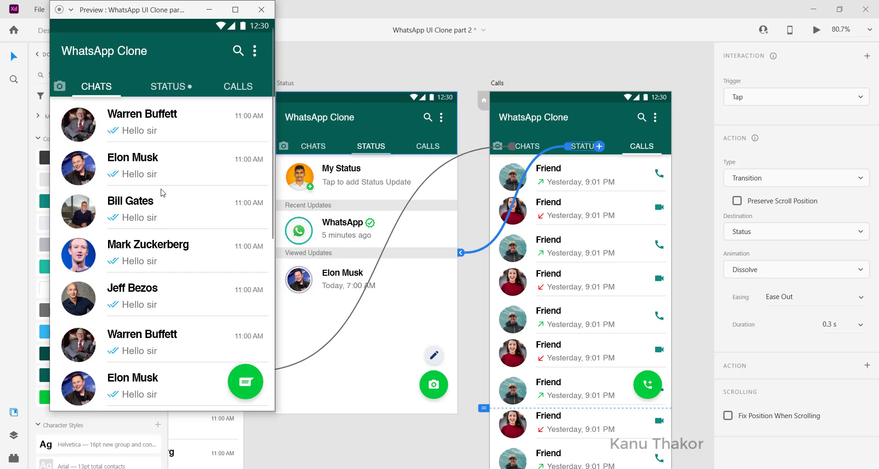
{"action": "left_click", "coordinate": [175, 88]}
{"action": "scroll", "coordinate": [215, 209], "scroll_direction": "up", "scroll_amount": 5}
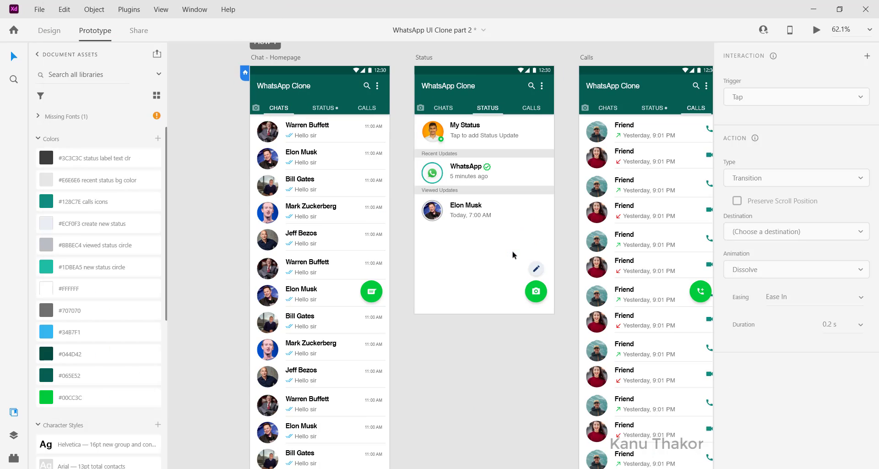
Preview the prototype from the chat homepage, close the preview, and select the Chat - Homepage artboard to show its connections
{"action": "scroll", "coordinate": [513, 255], "scroll_direction": "down", "scroll_amount": 1}
{"action": "scroll", "coordinate": [513, 254], "scroll_direction": "left", "scroll_amount": 1}
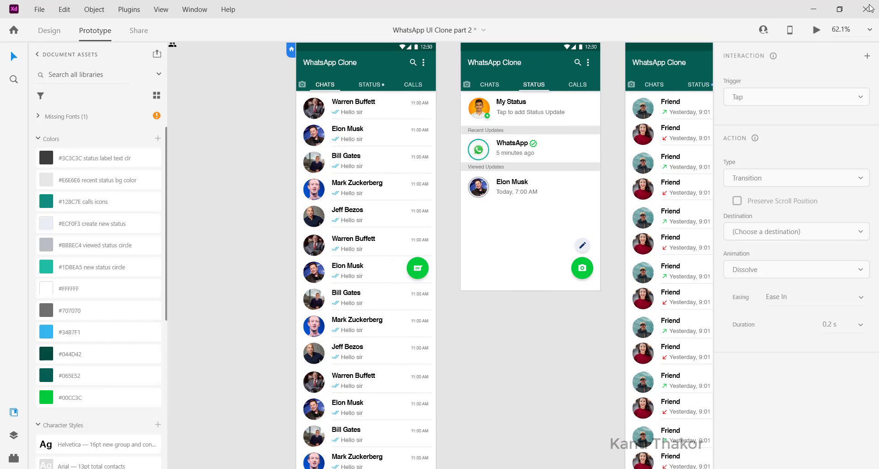
{"action": "left_click", "coordinate": [816, 30]}
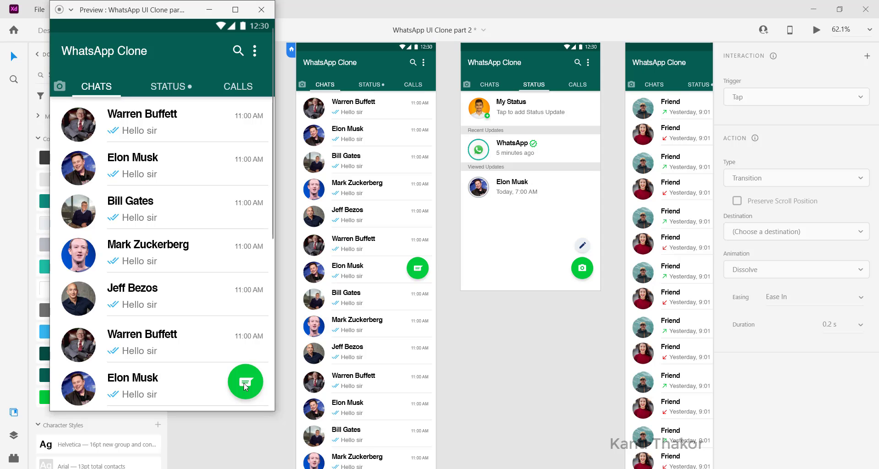
{"action": "left_click", "coordinate": [259, 10]}
{"action": "scroll", "coordinate": [328, 90], "scroll_direction": "up", "scroll_amount": 1}
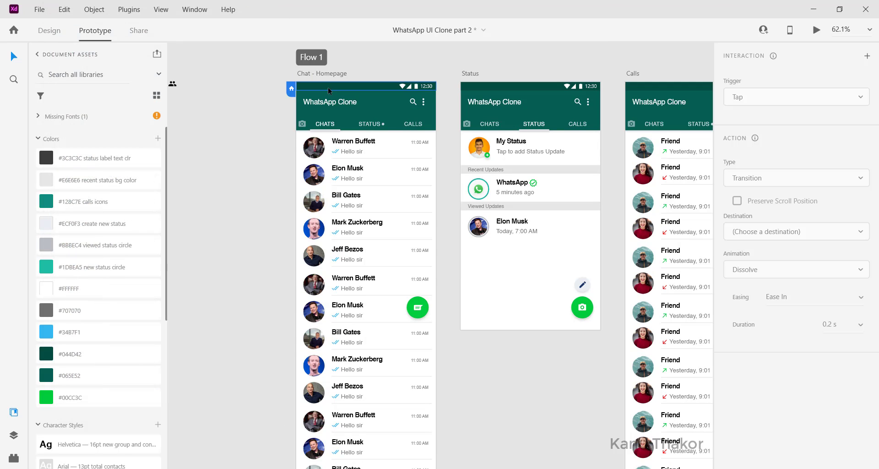
{"action": "left_click", "coordinate": [311, 73]}
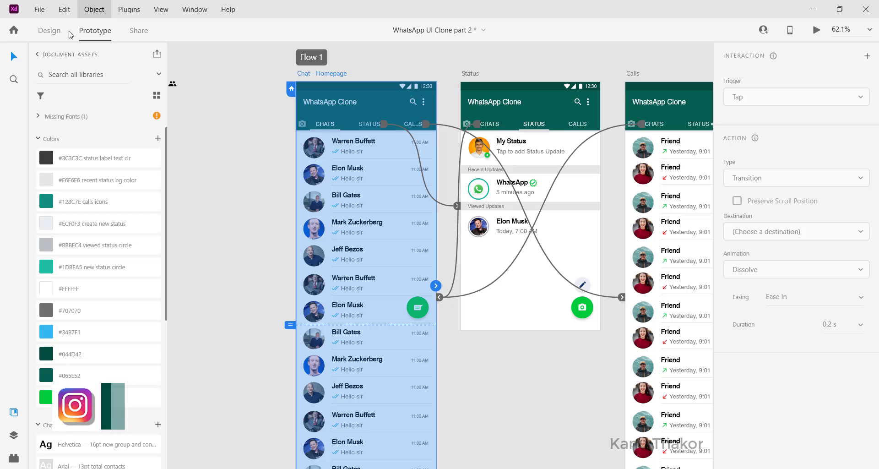
Duplicate the Chat - Homepage artboard in Design mode and rename the copy Create Contact
{"action": "left_click", "coordinate": [49, 30]}
{"action": "scroll", "coordinate": [327, 134], "scroll_direction": "up", "scroll_amount": 1}
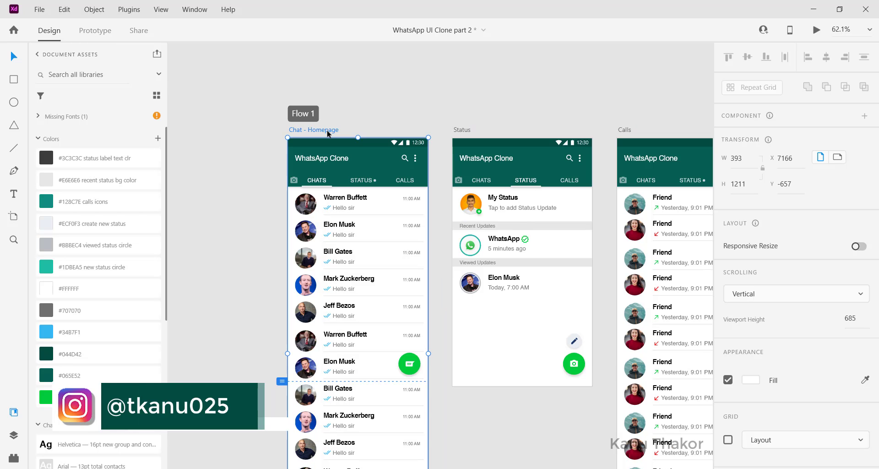
{"action": "key", "text": "ctrl+d"}
{"action": "scroll", "coordinate": [327, 134], "scroll_direction": "up", "scroll_amount": 1}
{"action": "scroll", "coordinate": [328, 134], "scroll_direction": "up", "scroll_amount": 1}
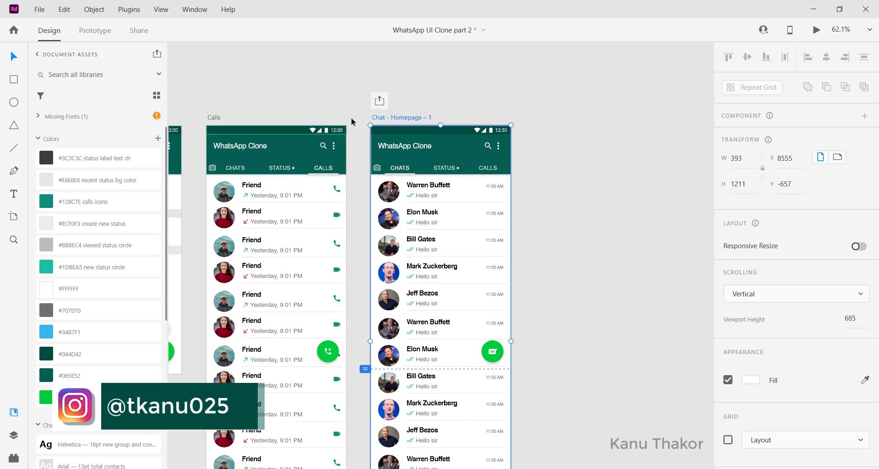
{"action": "double_click", "coordinate": [410, 120]}
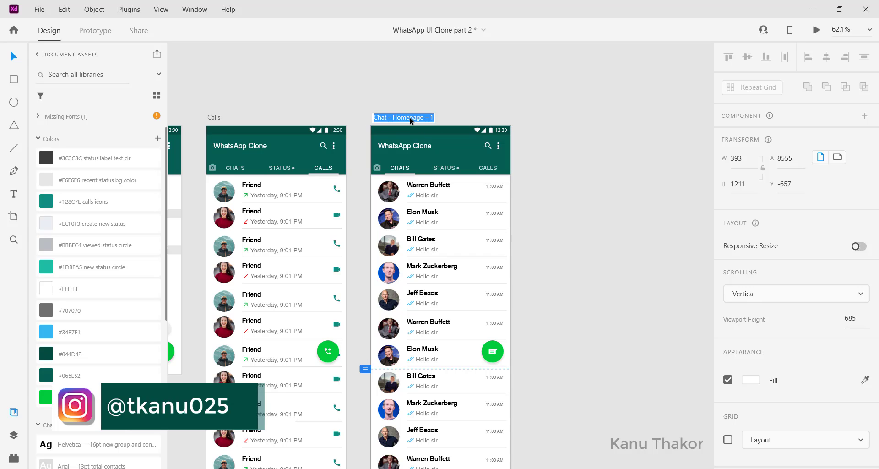
{"action": "type", "text": "Create Contact"}
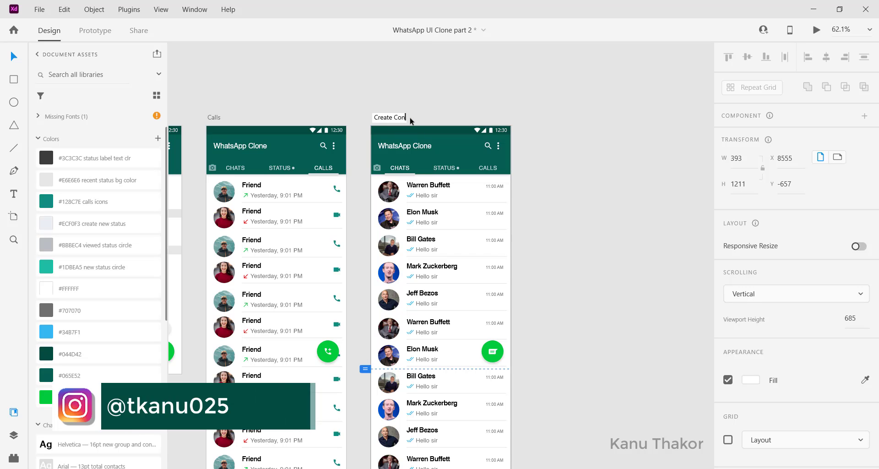
{"action": "left_click", "coordinate": [498, 89]}
Delete the green floating chat button from the Create Contact artboard
{"action": "scroll", "coordinate": [499, 89], "scroll_direction": "left", "scroll_amount": 1}
{"action": "left_click", "coordinate": [454, 168]}
{"action": "scroll", "coordinate": [454, 168], "scroll_direction": "up", "scroll_amount": 3}
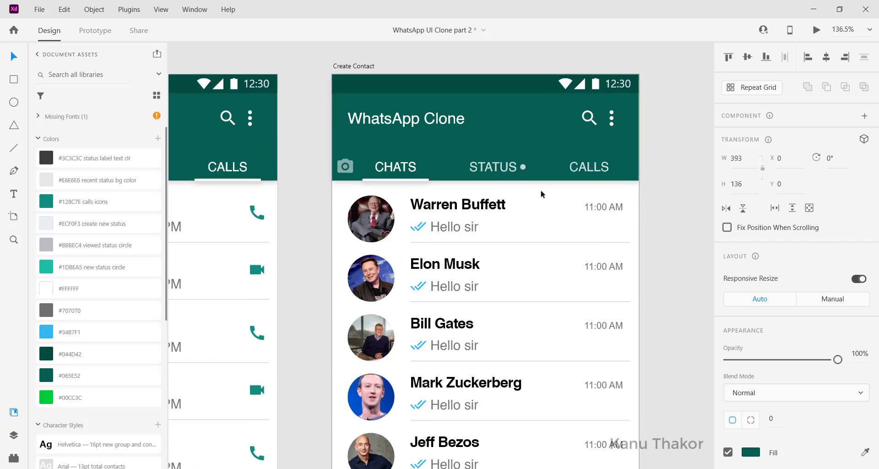
{"action": "scroll", "coordinate": [541, 193], "scroll_direction": "up", "scroll_amount": 1}
{"action": "scroll", "coordinate": [534, 251], "scroll_direction": "down", "scroll_amount": 4}
{"action": "left_click", "coordinate": [597, 380]}
{"action": "key", "text": "Delete"}
{"action": "scroll", "coordinate": [596, 379], "scroll_direction": "down", "scroll_amount": 4}
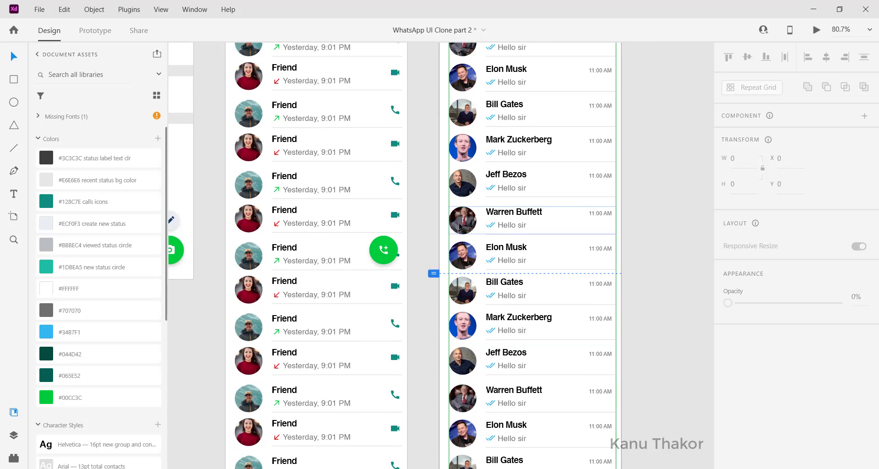
Delete the whole chat list from the Create Contact artboard
{"action": "scroll", "coordinate": [460, 227], "scroll_direction": "up", "scroll_amount": 2}
{"action": "left_click", "coordinate": [460, 227]}
{"action": "scroll", "coordinate": [488, 298], "scroll_direction": "up", "scroll_amount": 3}
{"action": "key", "text": "Delete"}
{"action": "scroll", "coordinate": [488, 298], "scroll_direction": "down", "scroll_amount": 1}
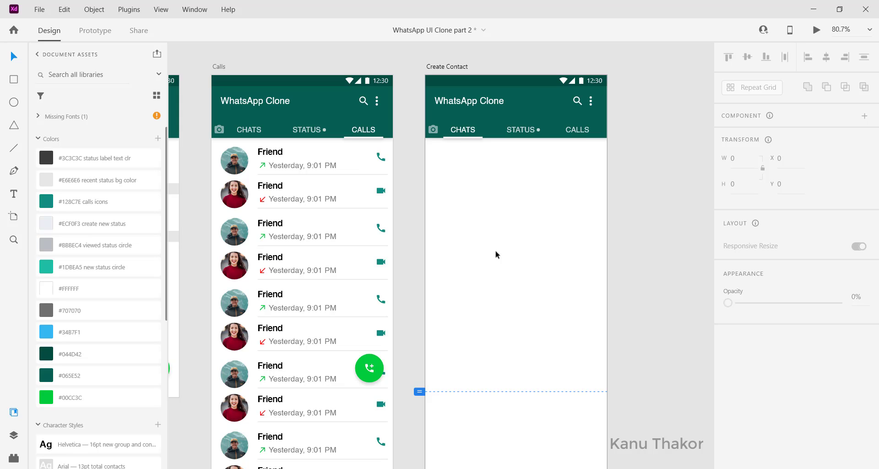
Delete the camera icon, the CHATS, STATUS and CALLS labels and the tab underline from the Create Contact header
{"action": "left_click", "coordinate": [539, 112]}
{"action": "left_click", "coordinate": [521, 130]}
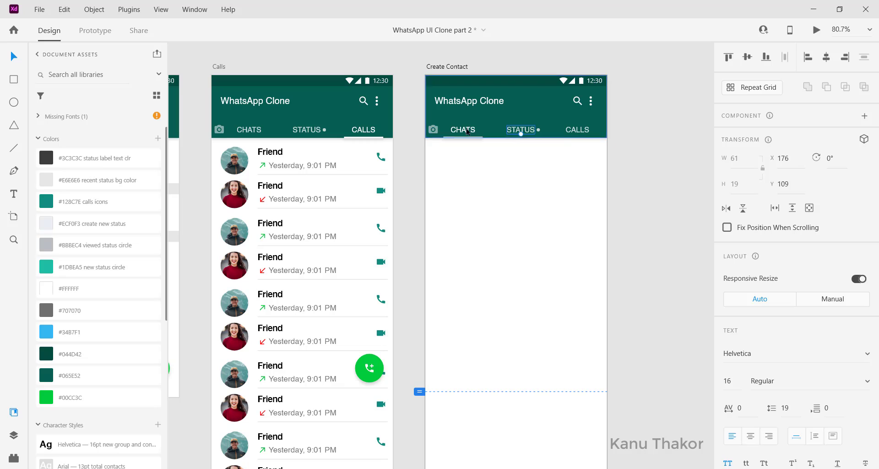
{"action": "left_click", "coordinate": [491, 126]}
{"action": "left_click", "coordinate": [433, 130]}
{"action": "left_click", "coordinate": [528, 131]}
{"action": "left_click", "coordinate": [579, 131], "text": "shift"}
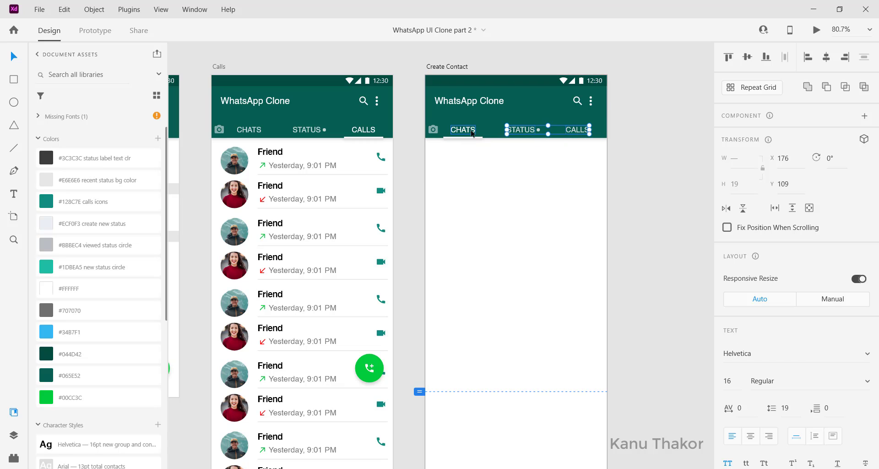
{"action": "left_click", "coordinate": [471, 131], "text": "shift"}
{"action": "left_click", "coordinate": [433, 130], "text": "shift"}
{"action": "key", "text": "Delete"}
{"action": "left_click", "coordinate": [468, 133]}
Shift the Create Contact header title to the right and change its text to Select Contact
{"action": "mouse_move", "coordinate": [477, 118]}
{"action": "left_mouse_down"}
{"action": "mouse_move", "coordinate": [478, 142]}
{"action": "mouse_move", "coordinate": [474, 107]}
{"action": "mouse_move", "coordinate": [496, 105]}
{"action": "left_mouse_up"}
{"action": "left_click", "coordinate": [472, 107]}
{"action": "scroll", "coordinate": [496, 106], "scroll_direction": "up", "scroll_amount": 3}
{"action": "scroll", "coordinate": [496, 105], "scroll_direction": "up", "scroll_amount": 2}
{"action": "double_click", "coordinate": [476, 194]}
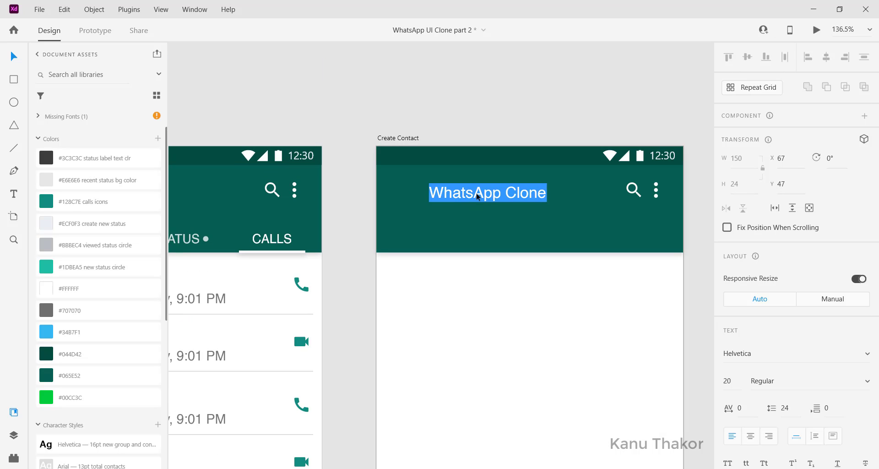
{"action": "type", "text": "Se"}
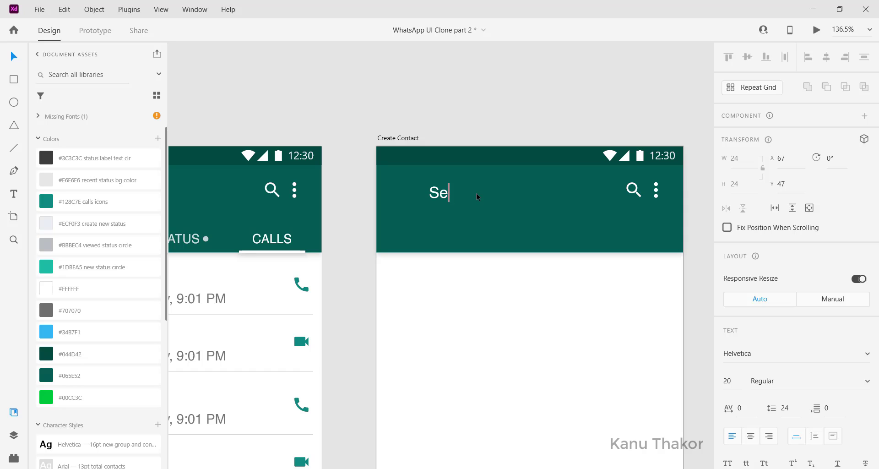
{"action": "type", "text": "lect Contact"}
{"action": "key", "text": "Escape"}
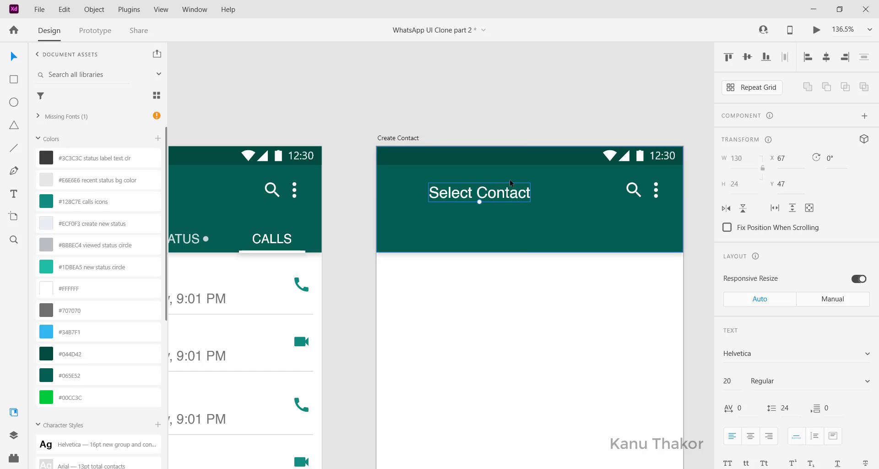
Apply the Helvetica 18pt select contact character style to the title and place it at about X 55, Y 46
{"action": "left_click_drag", "start_coordinate": [510, 183], "coordinate": [493, 179]}
{"action": "scroll", "coordinate": [105, 280], "scroll_direction": "down", "scroll_amount": 5}
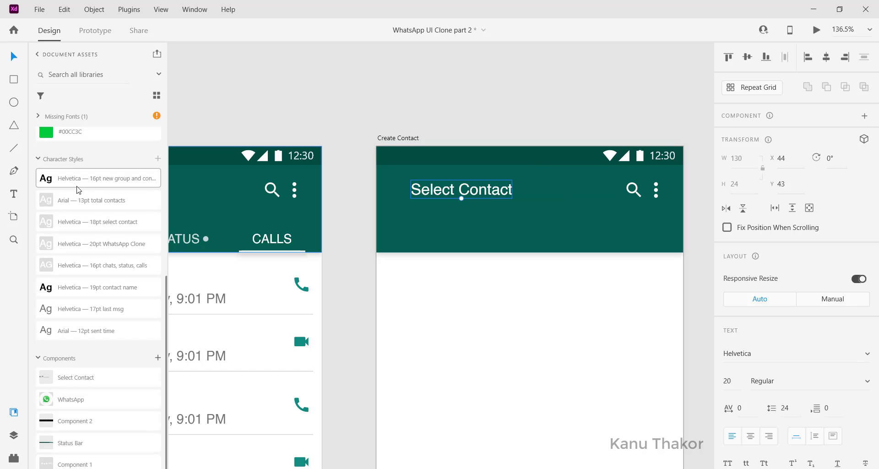
{"action": "left_click", "coordinate": [78, 224]}
{"action": "left_click_drag", "start_coordinate": [470, 190], "coordinate": [477, 192]}
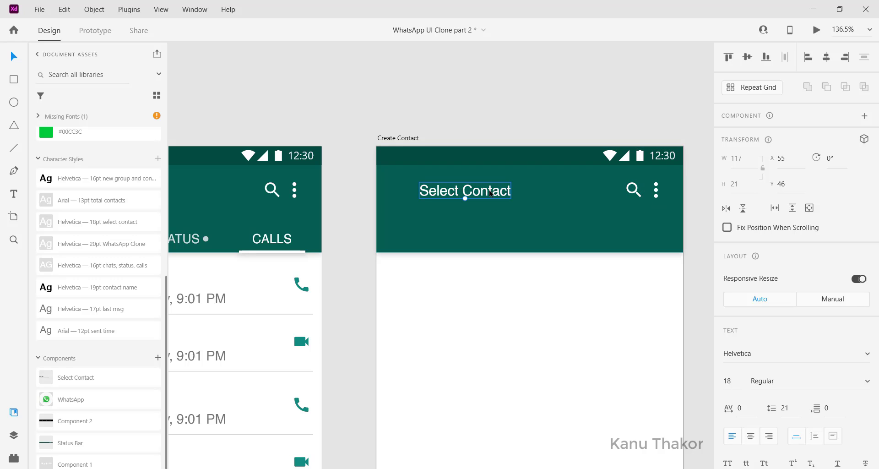
Copy the red arrow icon from the spare icons and place it before the Select Contact title on the Create Contact artboard
{"action": "scroll", "coordinate": [439, 209], "scroll_direction": "left", "scroll_amount": 2}
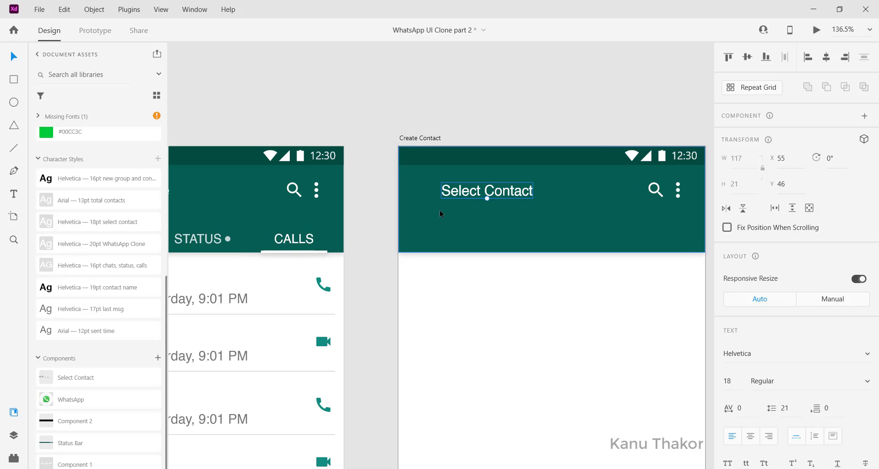
{"action": "scroll", "coordinate": [439, 210], "scroll_direction": "down", "scroll_amount": 3}
{"action": "scroll", "coordinate": [439, 210], "scroll_direction": "left", "scroll_amount": 3}
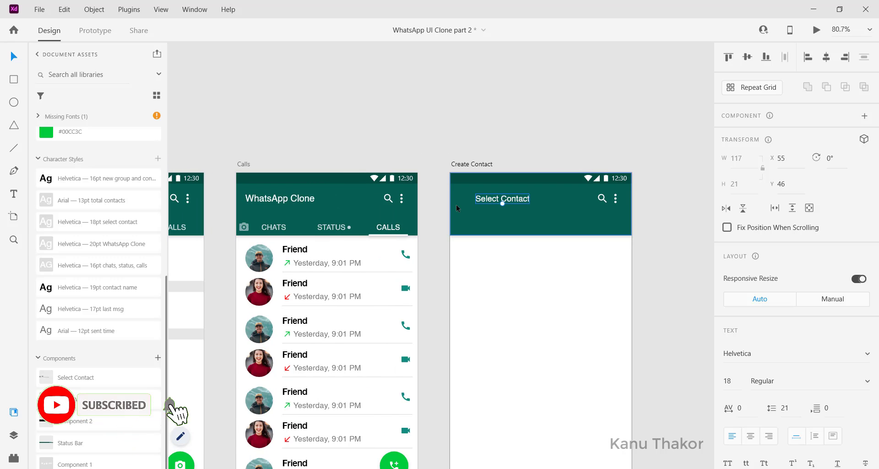
{"action": "scroll", "coordinate": [456, 204], "scroll_direction": "left", "scroll_amount": 1}
{"action": "scroll", "coordinate": [456, 204], "scroll_direction": "left", "scroll_amount": 1}
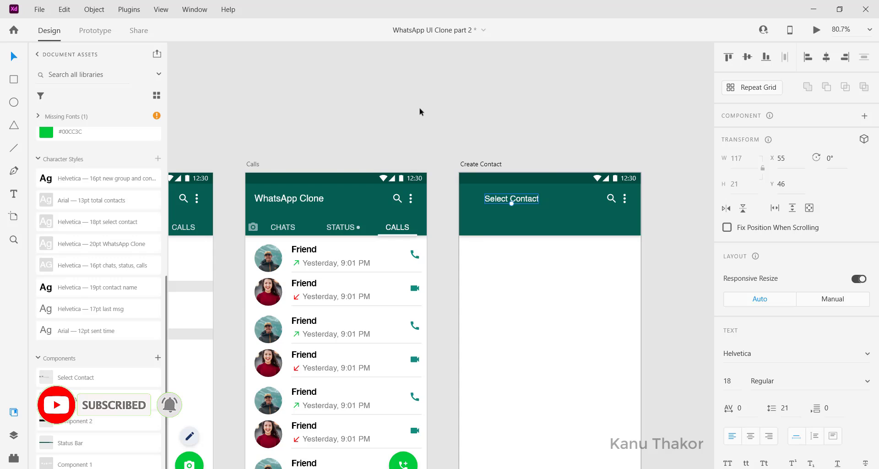
{"action": "scroll", "coordinate": [418, 110], "scroll_direction": "left", "scroll_amount": 15}
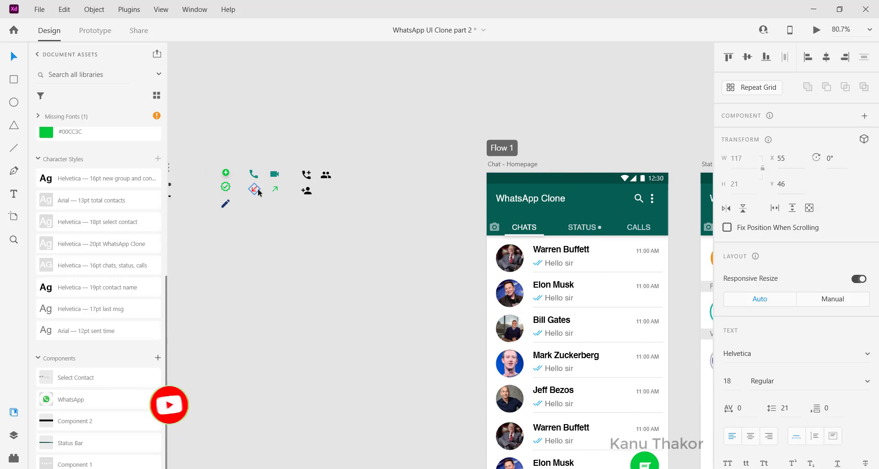
{"action": "left_click", "coordinate": [256, 193]}
{"action": "double_click", "coordinate": [255, 192]}
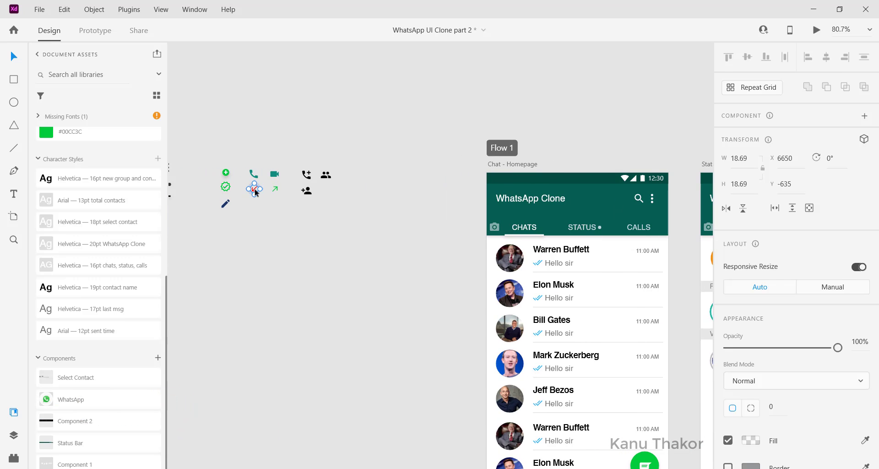
{"action": "key", "text": "ctrl+c"}
{"action": "scroll", "coordinate": [514, 221], "scroll_direction": "right", "scroll_amount": 15}
{"action": "left_click", "coordinate": [485, 217]}
{"action": "key", "text": "ctrl+v"}
{"action": "scroll", "coordinate": [484, 214], "scroll_direction": "up", "scroll_amount": 3}
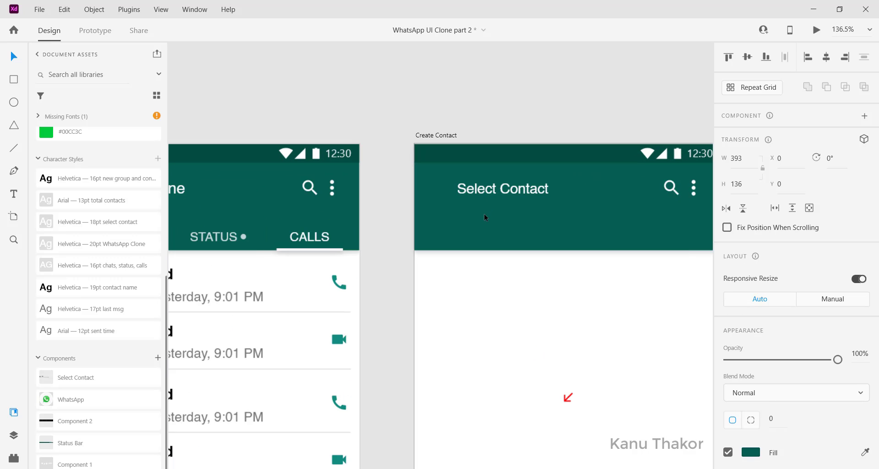
{"action": "left_click_drag", "start_coordinate": [567, 398], "coordinate": [437, 194]}
Change the fill of the arrow icon in the Create Contact header to white
{"action": "scroll", "coordinate": [594, 287], "scroll_direction": "left", "scroll_amount": 2}
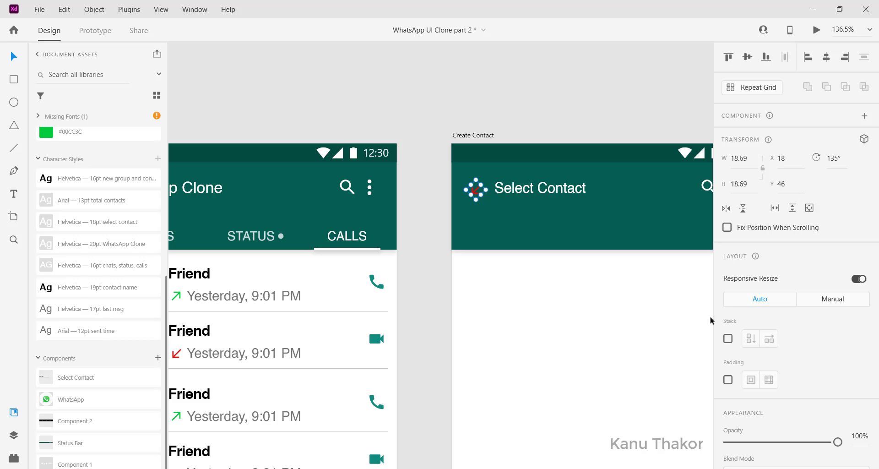
{"action": "scroll", "coordinate": [737, 375], "scroll_direction": "down", "scroll_amount": 5}
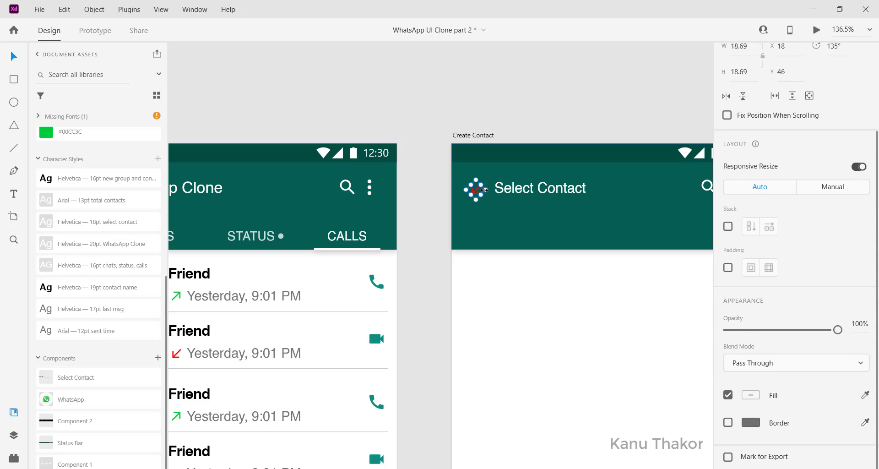
{"action": "double_click", "coordinate": [477, 190]}
{"action": "left_click", "coordinate": [750, 275]}
{"action": "left_click_drag", "start_coordinate": [641, 254], "coordinate": [516, 165]}
{"action": "left_click", "coordinate": [512, 110]}
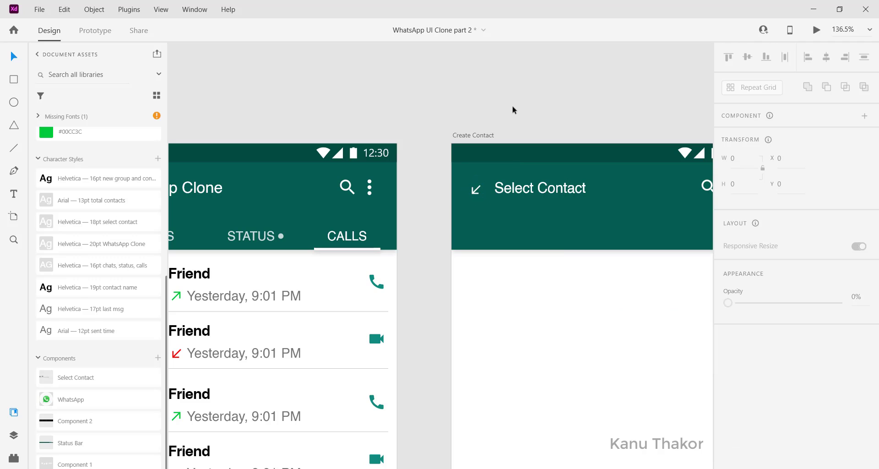
Rotate the header arrow icon to 180° so it works as a back arrow, and nudge it slightly left
{"action": "left_click", "coordinate": [476, 198]}
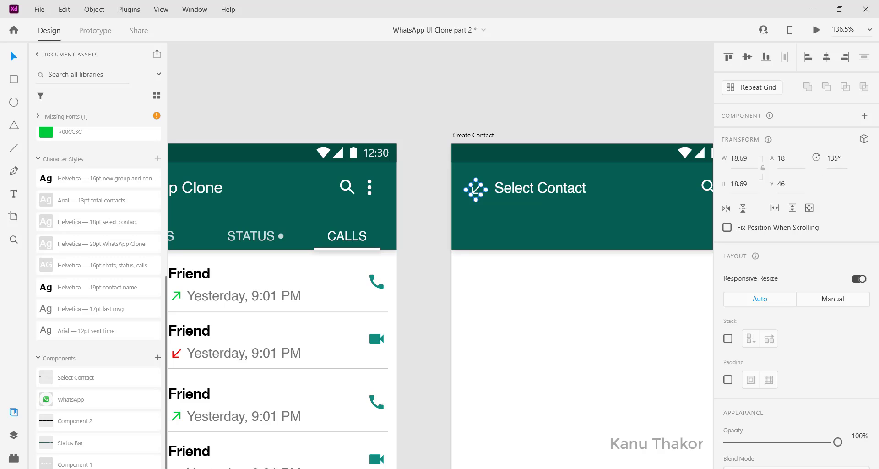
{"action": "left_click", "coordinate": [835, 158]}
{"action": "type", "text": "0"}
{"action": "key", "text": "Return"}
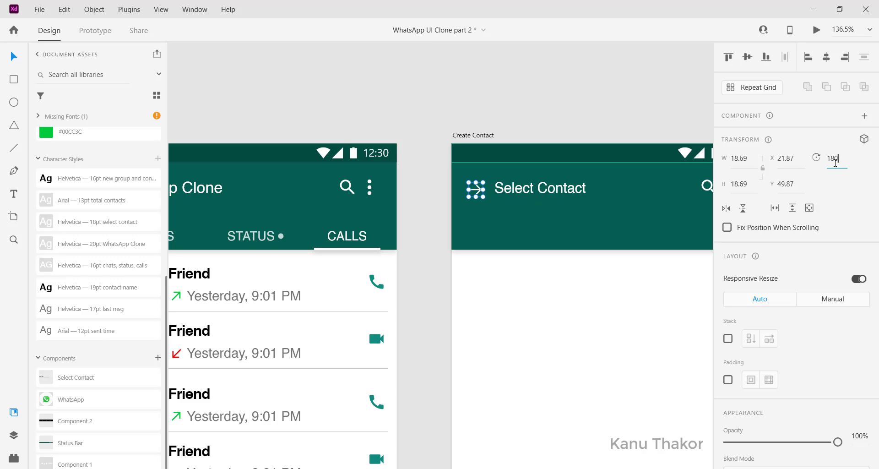
{"action": "key", "text": "Return"}
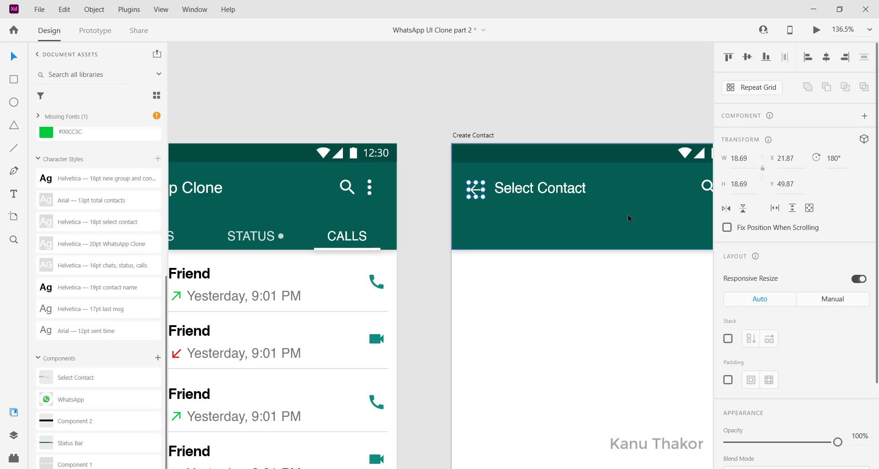
{"action": "left_click_drag", "start_coordinate": [475, 193], "coordinate": [471, 191]}
Duplicate the Select Contact title directly below itself and change the copy's text to 100 Contacts
{"action": "scroll", "coordinate": [471, 192], "scroll_direction": "right", "scroll_amount": 3}
{"action": "left_click", "coordinate": [451, 187]}
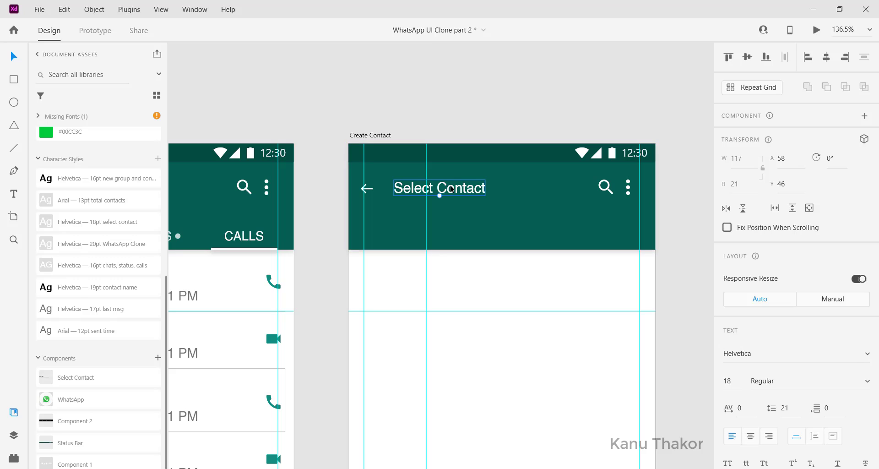
{"action": "left_click_drag", "start_coordinate": [451, 188], "coordinate": [451, 213]}
{"action": "double_click", "coordinate": [450, 214]}
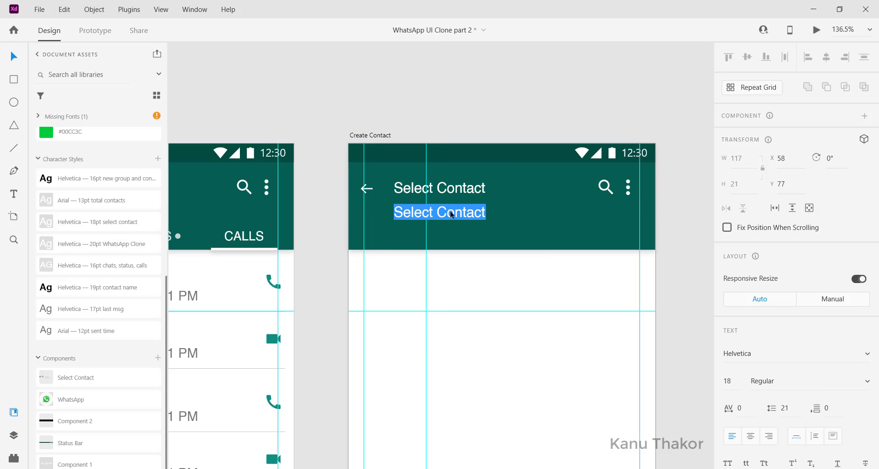
{"action": "type", "text": "100"}
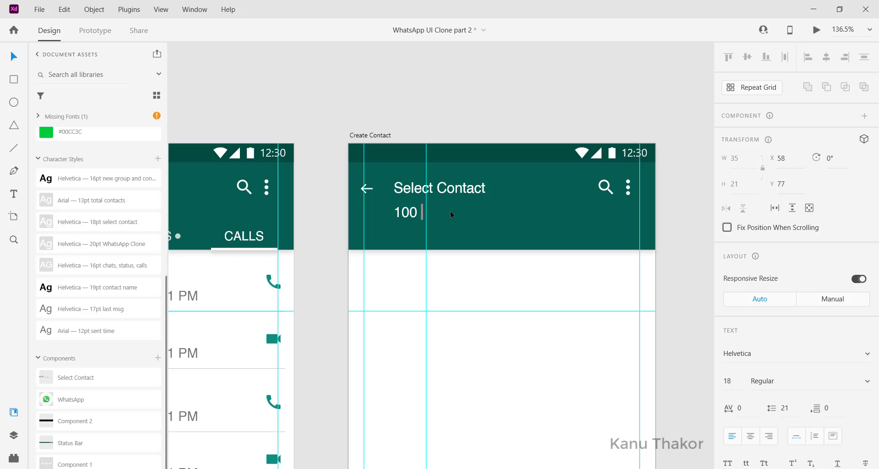
{"action": "type", "text": " Contacts"}
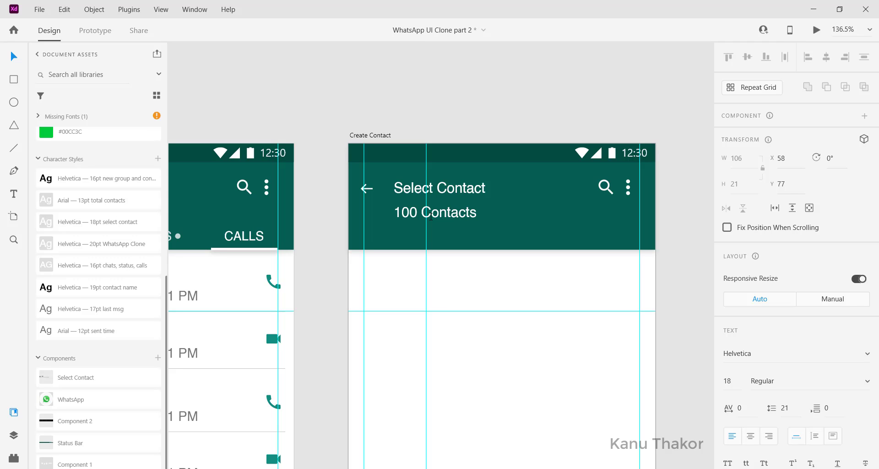
{"action": "key", "text": "Escape"}
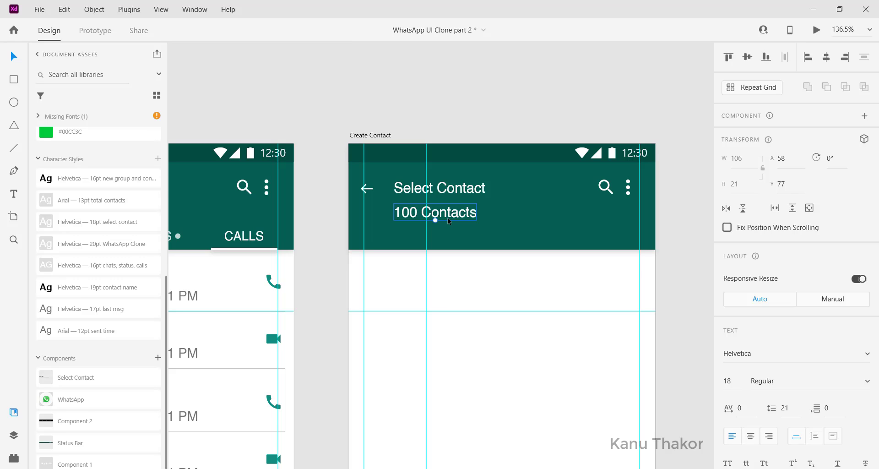
Apply the Arial 13pt total contacts character style to the 100 Contacts text
{"action": "left_click", "coordinate": [106, 204]}
{"action": "left_click", "coordinate": [468, 213]}
{"action": "scroll", "coordinate": [468, 212], "scroll_direction": "down", "scroll_amount": 3}
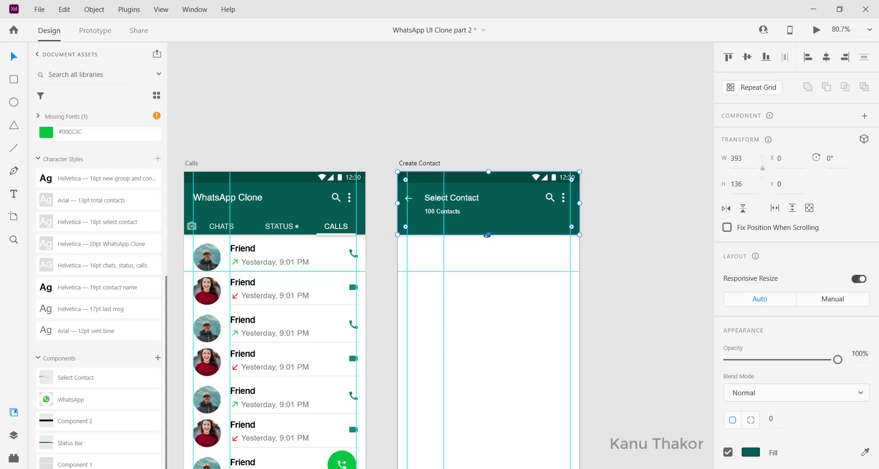
Set the height of the Create Contact header background to 88
{"action": "left_click_drag", "start_coordinate": [488, 234], "coordinate": [484, 221]}
{"action": "left_click", "coordinate": [736, 184]}
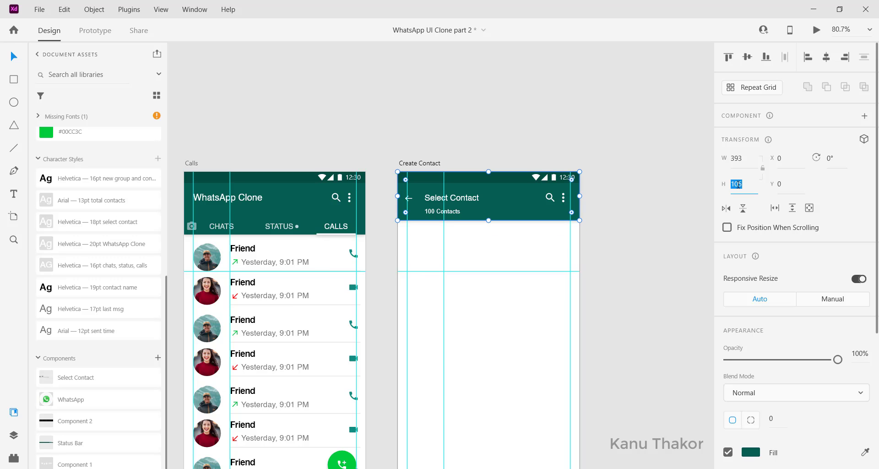
{"action": "type", "text": "88"}
{"action": "key", "text": "Return"}
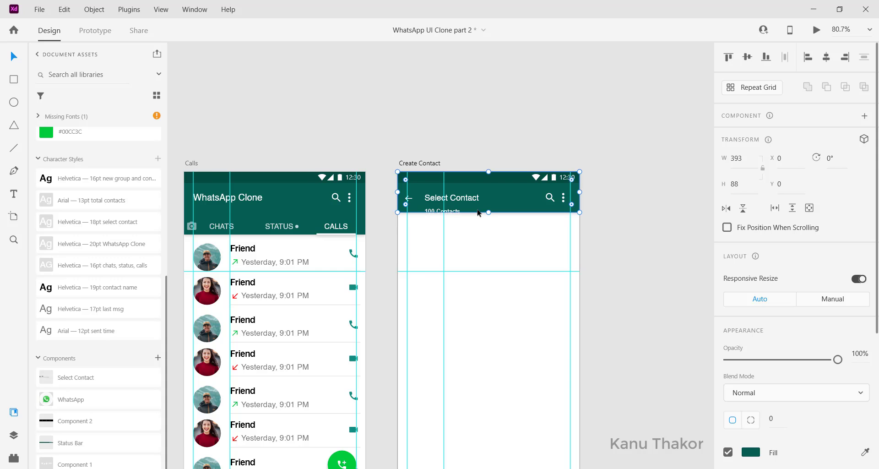
Move the header texts up to fit the shorter bar and scale down its search and menu icons
{"action": "scroll", "coordinate": [477, 211], "scroll_direction": "up", "scroll_amount": 3}
{"action": "left_click_drag", "start_coordinate": [443, 214], "coordinate": [442, 205]}
{"action": "left_click_drag", "start_coordinate": [435, 192], "coordinate": [418, 202]}
{"action": "left_click", "coordinate": [579, 184]}
{"action": "left_click", "coordinate": [601, 186]}
{"action": "left_click", "coordinate": [622, 188], "text": "shift"}
{"action": "left_click_drag", "start_coordinate": [634, 178], "coordinate": [624, 186]}
{"action": "left_click", "coordinate": [569, 248]}
Move the Select Contact title and the 100 Contacts text right so they sit farther from the back arrow
{"action": "scroll", "coordinate": [569, 248], "scroll_direction": "down", "scroll_amount": 3}
{"action": "left_click", "coordinate": [489, 210]}
{"action": "left_click_drag", "start_coordinate": [435, 251], "coordinate": [463, 222]}
{"action": "left_click", "coordinate": [528, 223]}
{"action": "scroll", "coordinate": [528, 223], "scroll_direction": "up", "scroll_amount": 3}
{"action": "left_click_drag", "start_coordinate": [457, 199], "coordinate": [467, 199]}
{"action": "left_click", "coordinate": [478, 253]}
{"action": "scroll", "coordinate": [479, 253], "scroll_direction": "down", "scroll_amount": 2}
{"action": "scroll", "coordinate": [531, 262], "scroll_direction": "down", "scroll_amount": 2}
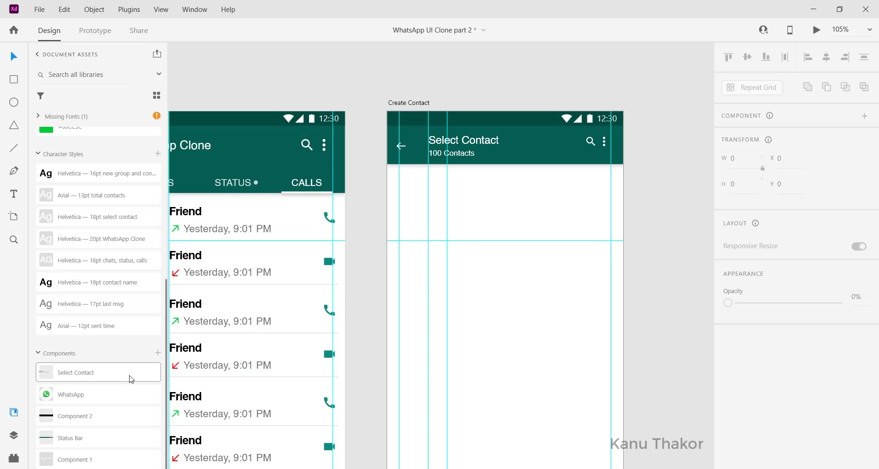
Place a Select Contact component instance on the Create Contact artboard just below the header at X 20, Y 106
{"action": "left_click", "coordinate": [77, 375]}
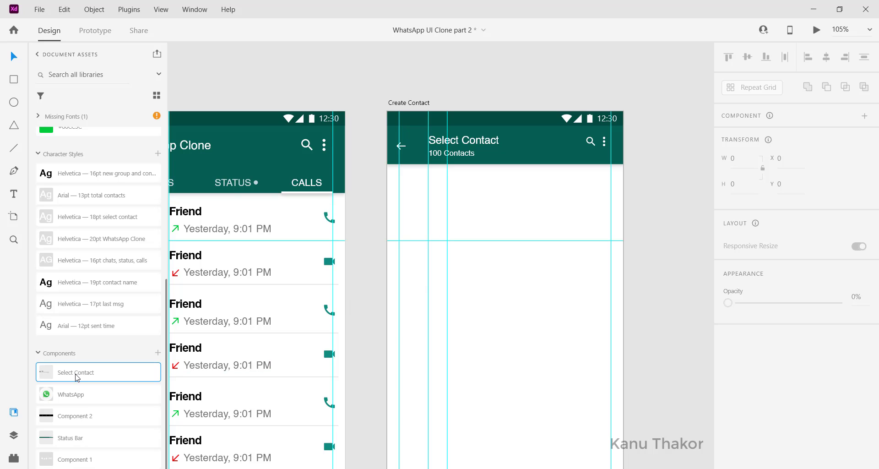
{"action": "left_click_drag", "start_coordinate": [77, 377], "coordinate": [463, 260]}
{"action": "scroll", "coordinate": [459, 263], "scroll_direction": "left", "scroll_amount": 3}
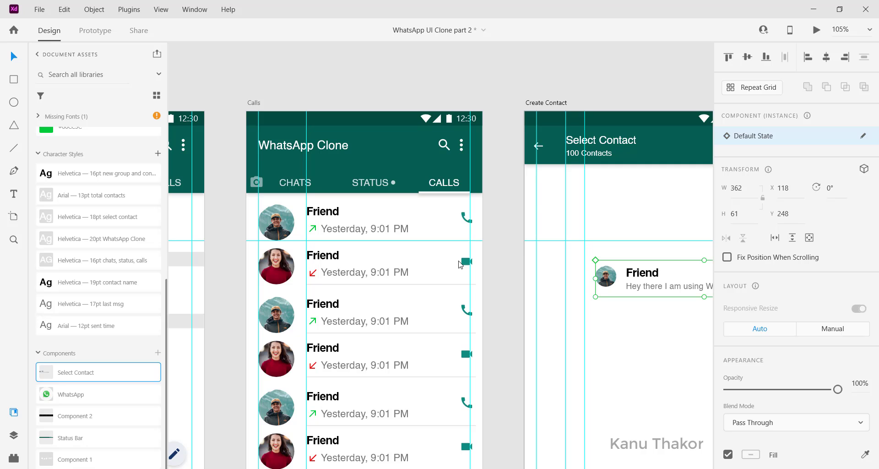
{"action": "scroll", "coordinate": [525, 252], "scroll_direction": "down", "scroll_amount": 6}
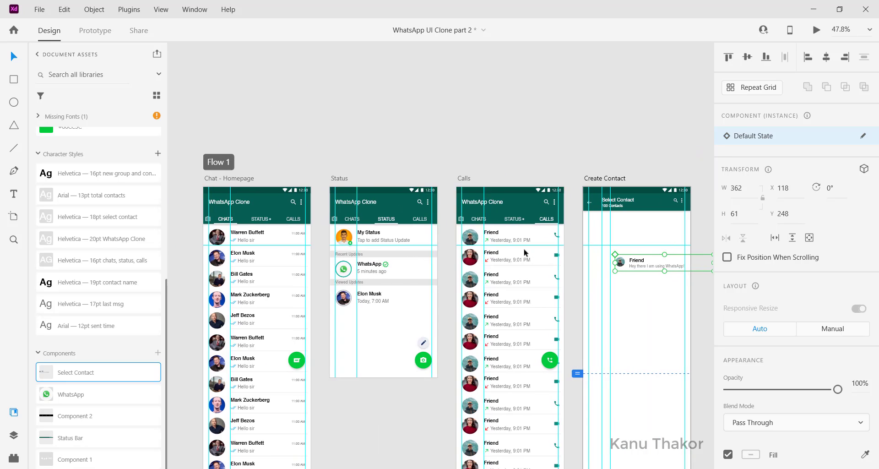
{"action": "left_click", "coordinate": [510, 158]}
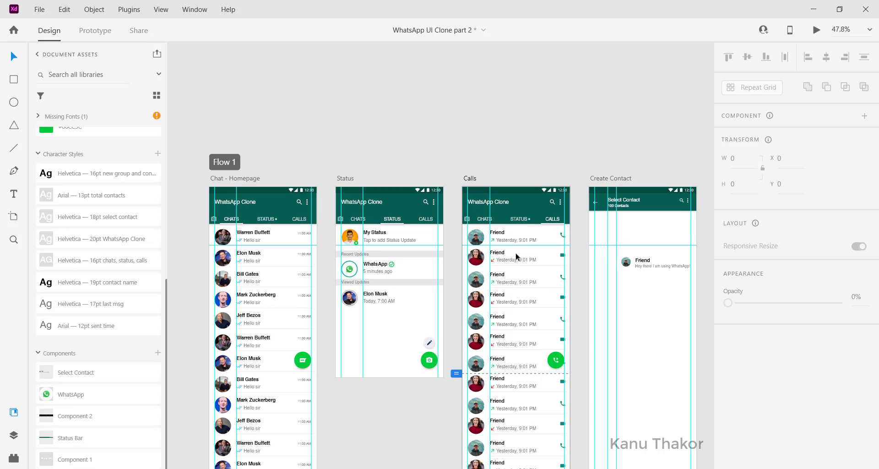
{"action": "scroll", "coordinate": [515, 256], "scroll_direction": "right", "scroll_amount": 3}
{"action": "left_click_drag", "start_coordinate": [593, 265], "coordinate": [561, 229]}
{"action": "scroll", "coordinate": [567, 233], "scroll_direction": "up", "scroll_amount": 3}
{"action": "scroll", "coordinate": [566, 233], "scroll_direction": "up", "scroll_amount": 3}
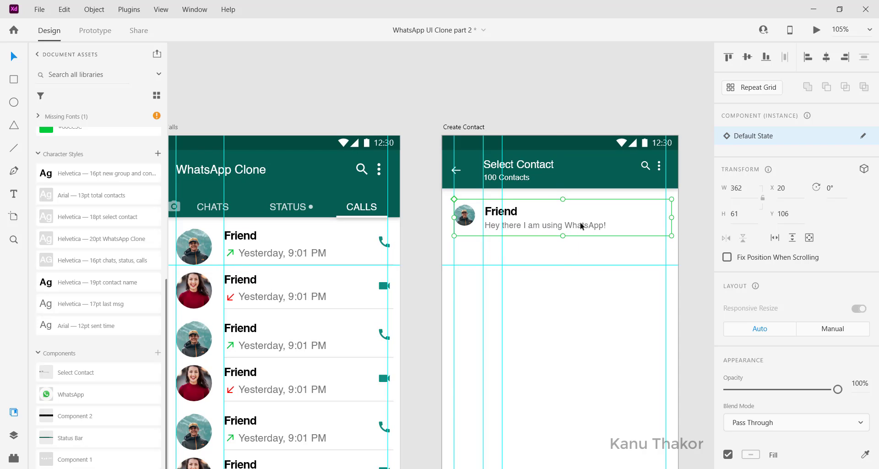
Turn the contact row into a repeat grid and extend it down the artboard to a height of about 1100
{"action": "left_click", "coordinate": [752, 87]}
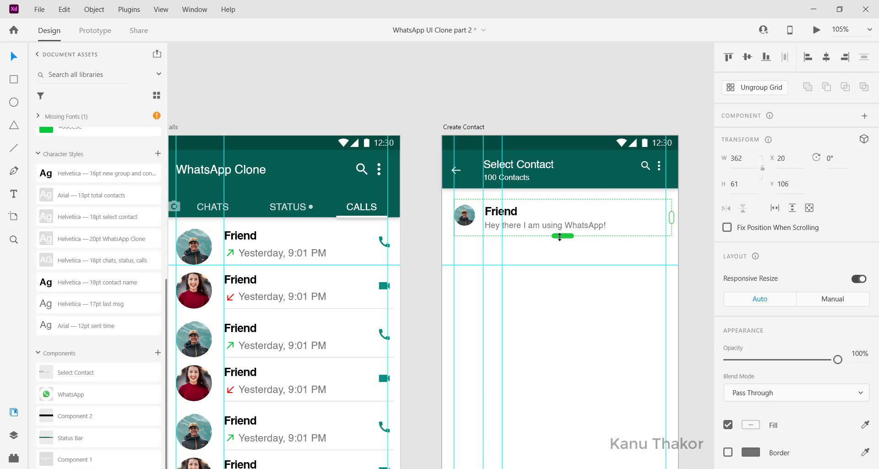
{"action": "left_click_drag", "start_coordinate": [559, 236], "coordinate": [523, 323]}
{"action": "scroll", "coordinate": [524, 323], "scroll_direction": "up", "scroll_amount": 10}
{"action": "scroll", "coordinate": [524, 323], "scroll_direction": "up", "scroll_amount": 5}
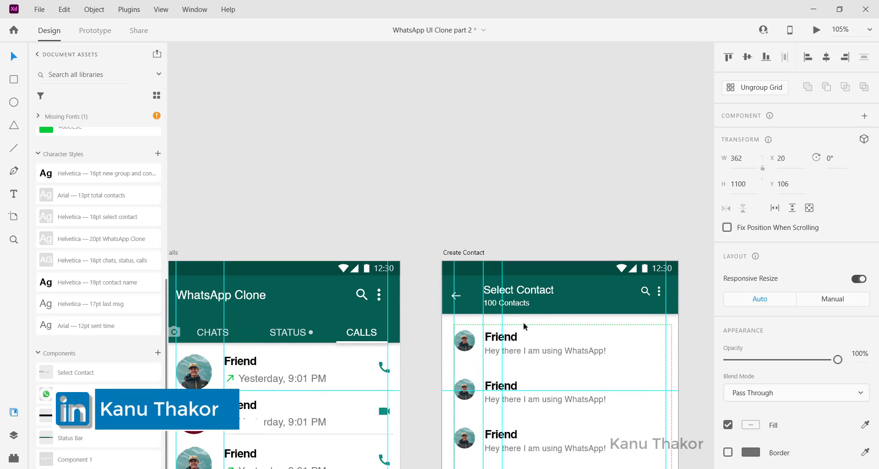
Tighten the vertical gap between the repeated contact rows to 5
{"action": "scroll", "coordinate": [524, 323], "scroll_direction": "down", "scroll_amount": 4}
{"action": "mouse_move", "coordinate": [524, 252]}
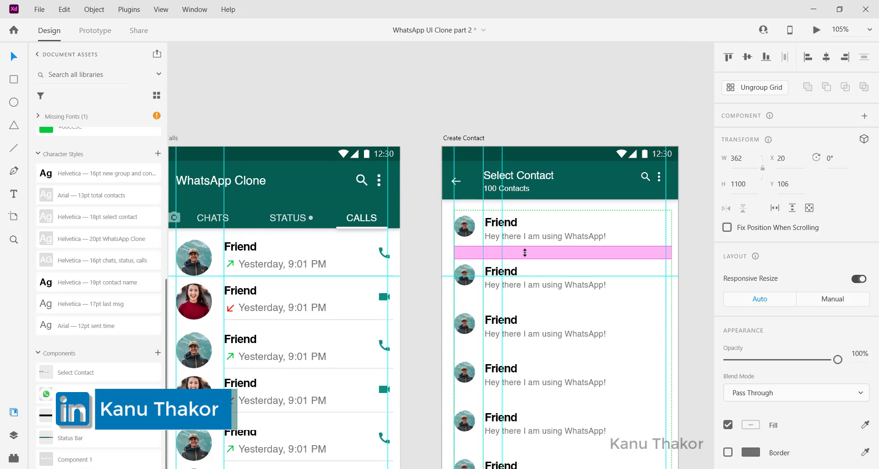
{"action": "left_click_drag", "start_coordinate": [524, 252], "coordinate": [524, 244]}
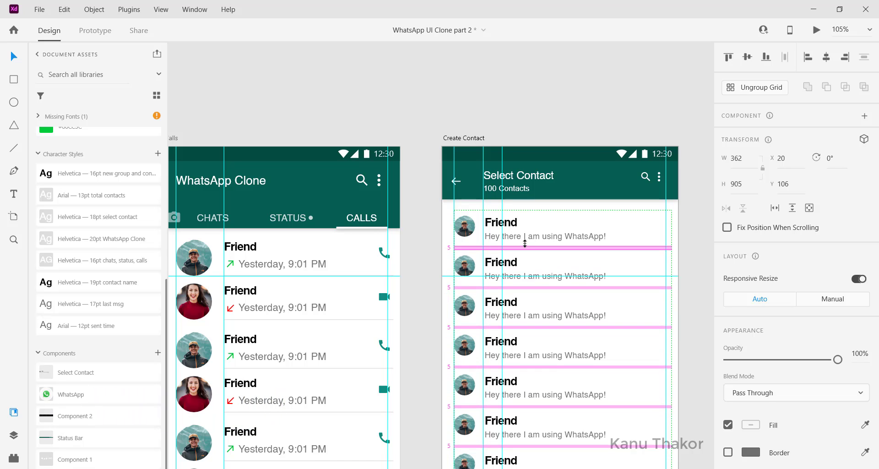
{"action": "scroll", "coordinate": [516, 237], "scroll_direction": "down", "scroll_amount": 3}
{"action": "scroll", "coordinate": [516, 211], "scroll_direction": "down", "scroll_amount": 4}
Move the contact list down to about Y 215 to leave space beneath the Create Contact header
{"action": "left_click", "coordinate": [516, 183]}
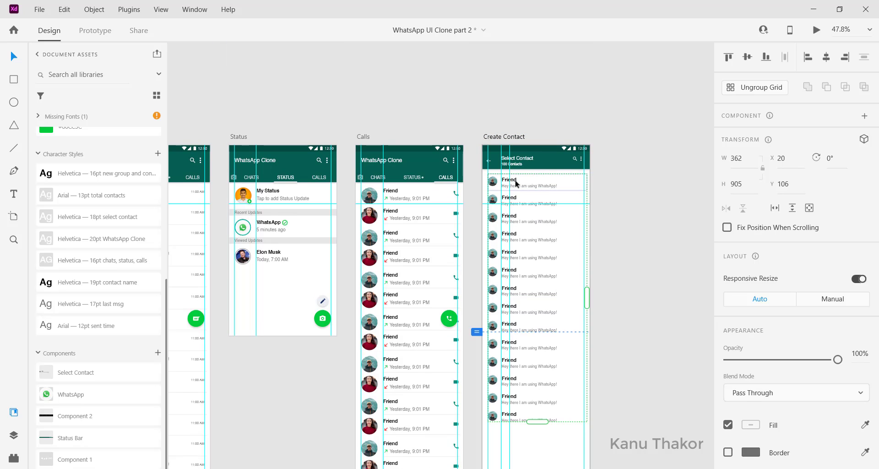
{"action": "left_click_drag", "start_coordinate": [517, 183], "coordinate": [520, 210]}
{"action": "scroll", "coordinate": [521, 210], "scroll_direction": "down", "scroll_amount": 2}
{"action": "scroll", "coordinate": [519, 187], "scroll_direction": "up", "scroll_amount": 3}
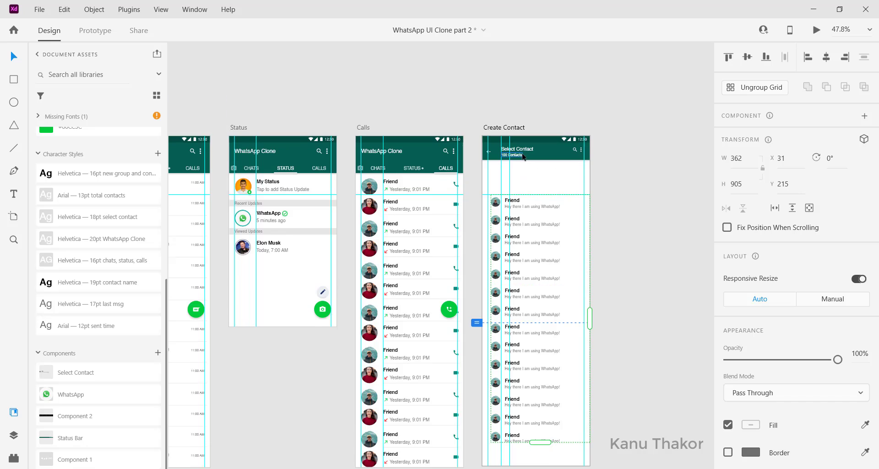
{"action": "scroll", "coordinate": [522, 157], "scroll_direction": "up", "scroll_amount": 1}
{"action": "scroll", "coordinate": [523, 157], "scroll_direction": "up", "scroll_amount": 3}
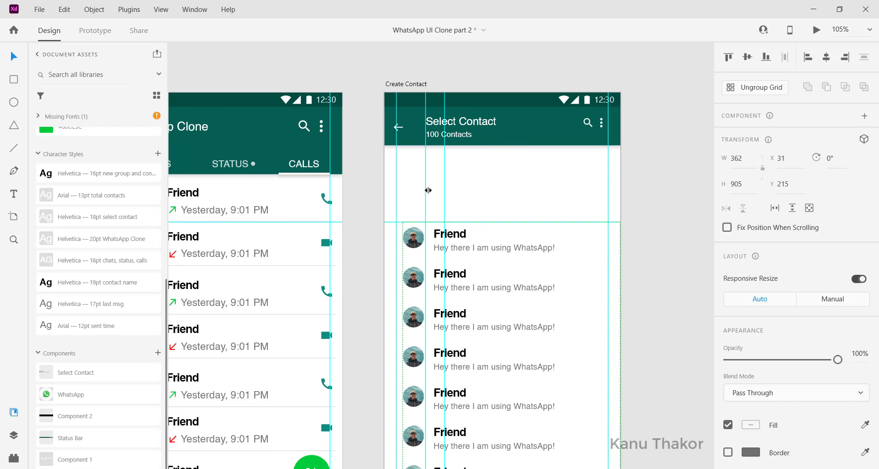
{"action": "scroll", "coordinate": [430, 186], "scroll_direction": "down", "scroll_amount": 5}
{"action": "scroll", "coordinate": [590, 438], "scroll_direction": "up", "scroll_amount": 3}
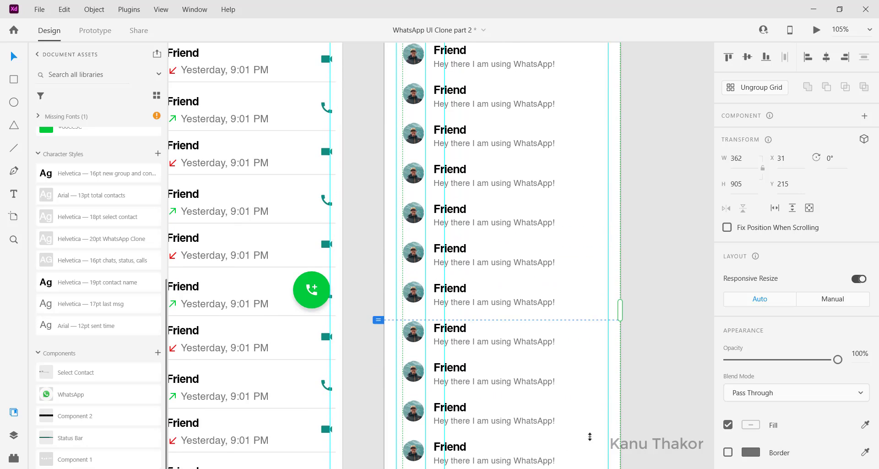
Copy the green add-call button from the Calls artboard onto the Create Contact artboard
{"action": "left_click", "coordinate": [320, 379]}
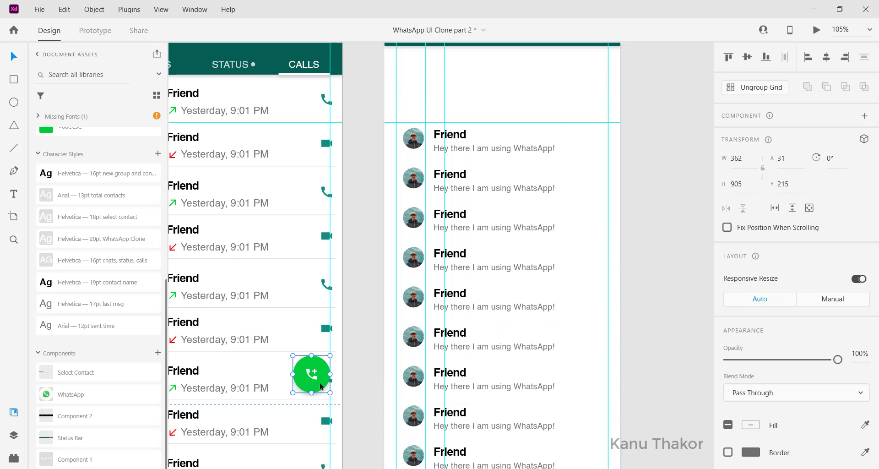
{"action": "scroll", "coordinate": [322, 378], "scroll_direction": "up", "scroll_amount": 1}
{"action": "scroll", "coordinate": [324, 390], "scroll_direction": "down", "scroll_amount": 2}
{"action": "scroll", "coordinate": [377, 298], "scroll_direction": "down", "scroll_amount": 1}
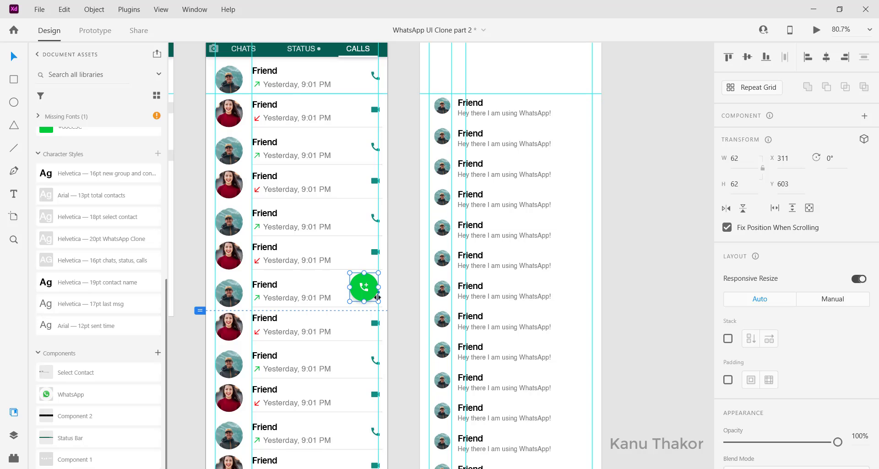
{"action": "left_click", "coordinate": [572, 120]}
{"action": "key", "text": "ctrl+v"}
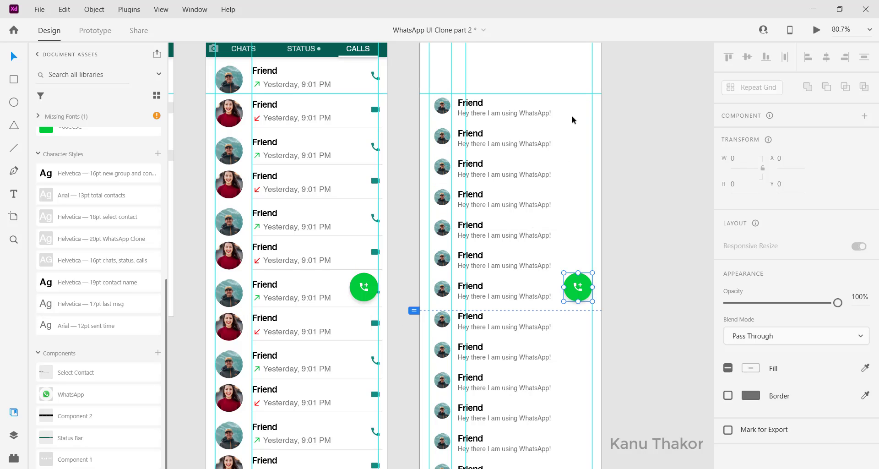
Shrink the copied button to 35 × 35 at X 20, Y 103 below the header, and align the contact list to X 20, Y 215
{"action": "scroll", "coordinate": [581, 292], "scroll_direction": "up", "scroll_amount": 2}
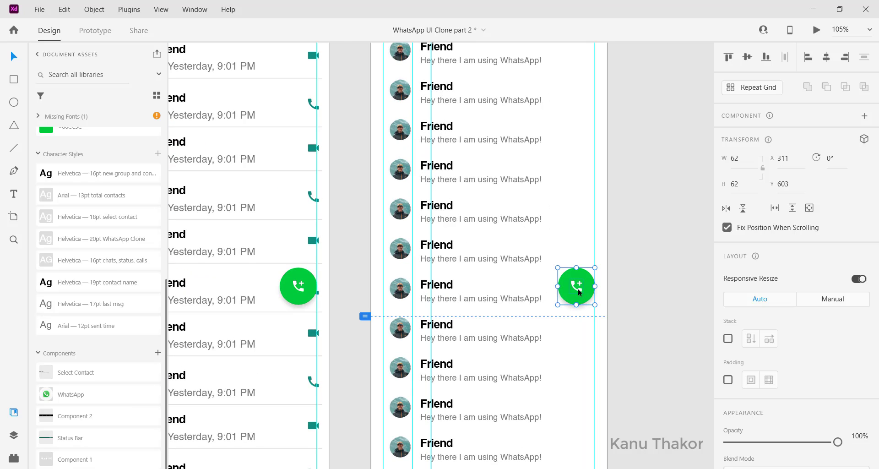
{"action": "left_click_drag", "start_coordinate": [581, 289], "coordinate": [403, 176]}
{"action": "left_click_drag", "start_coordinate": [395, 163], "coordinate": [406, 178]}
{"action": "left_click", "coordinate": [451, 220]}
{"action": "scroll", "coordinate": [467, 242], "scroll_direction": "left", "scroll_amount": 2}
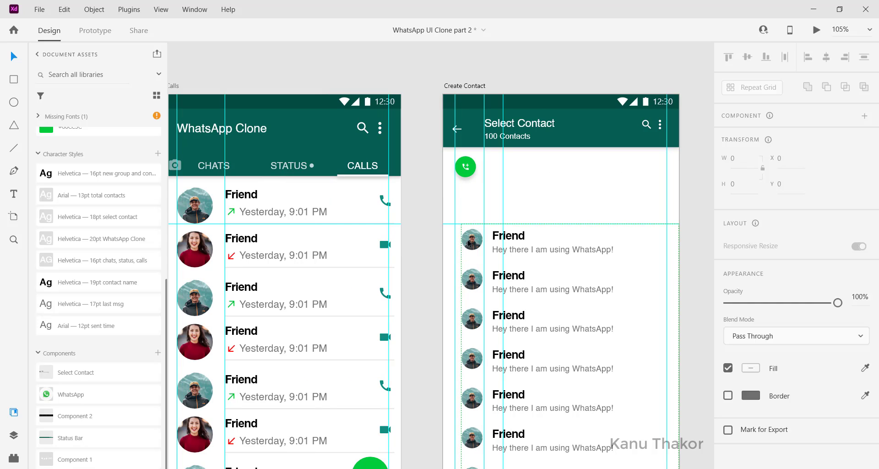
{"action": "left_click_drag", "start_coordinate": [468, 243], "coordinate": [474, 239]}
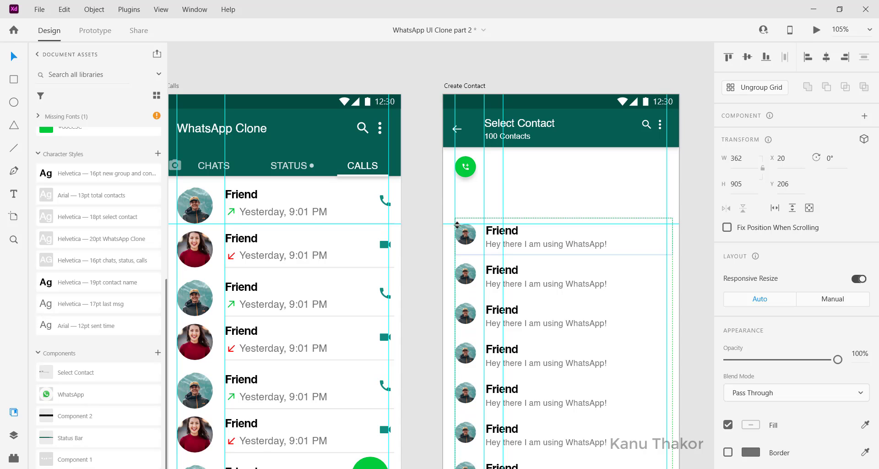
{"action": "key", "text": "ctrl+z"}
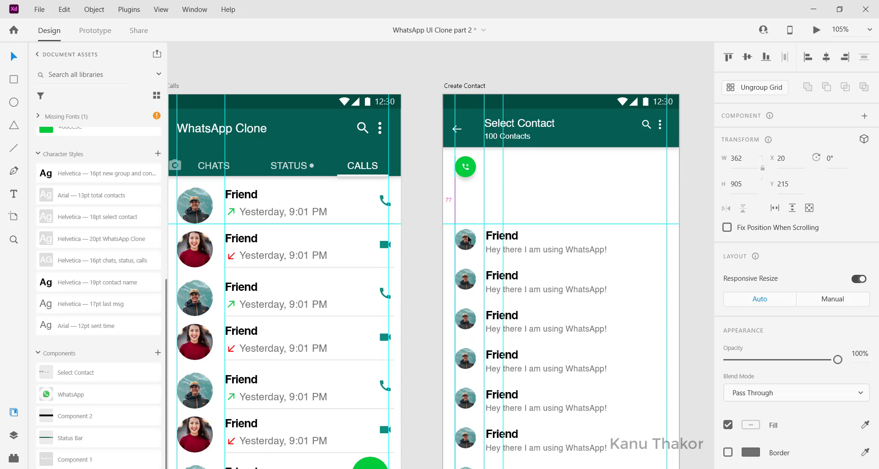
Ungroup the small green button and delete its call icon, keeping only the circle
{"action": "left_click", "coordinate": [469, 165]}
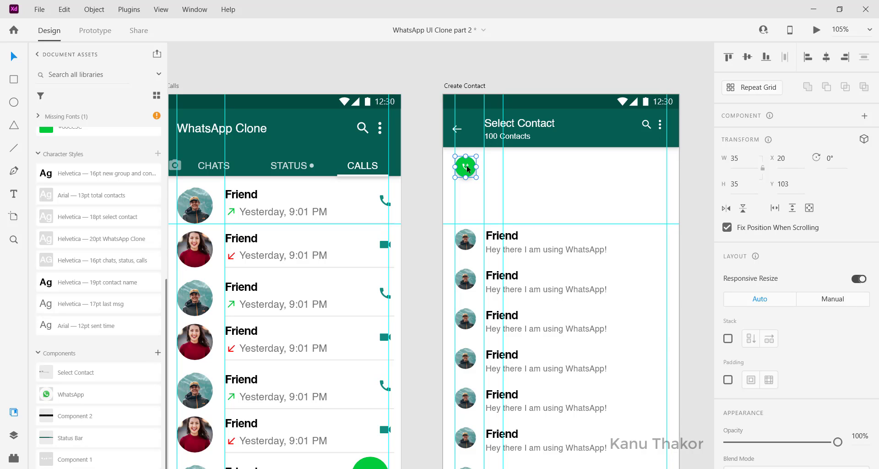
{"action": "scroll", "coordinate": [456, 169], "scroll_direction": "up", "scroll_amount": 5}
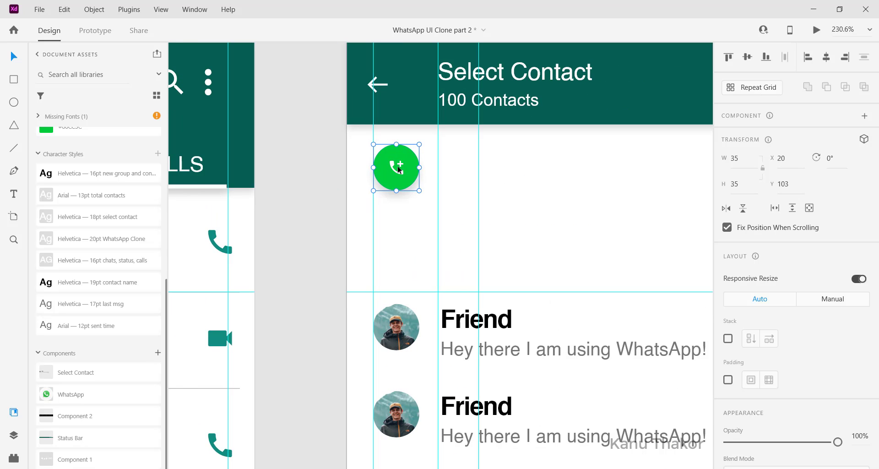
{"action": "left_click", "coordinate": [428, 226]}
{"action": "right_click", "coordinate": [396, 158]}
{"action": "left_click", "coordinate": [400, 171]}
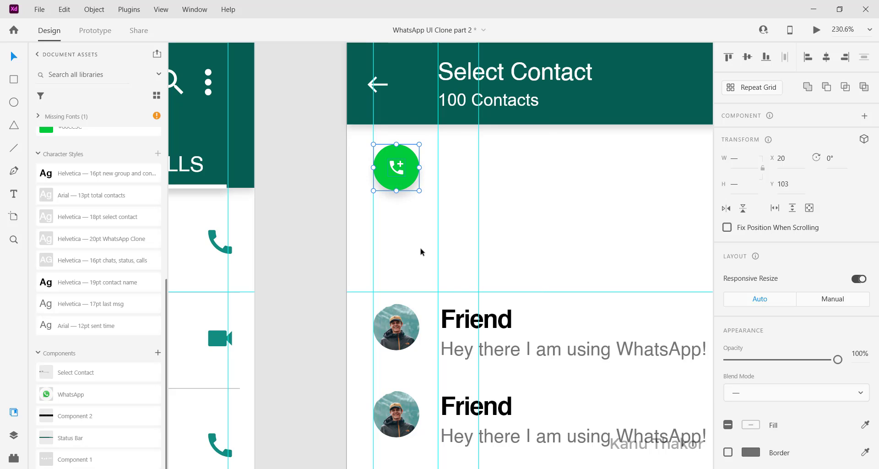
{"action": "left_click", "coordinate": [407, 164]}
{"action": "left_click", "coordinate": [398, 171]}
{"action": "left_click", "coordinate": [399, 171]}
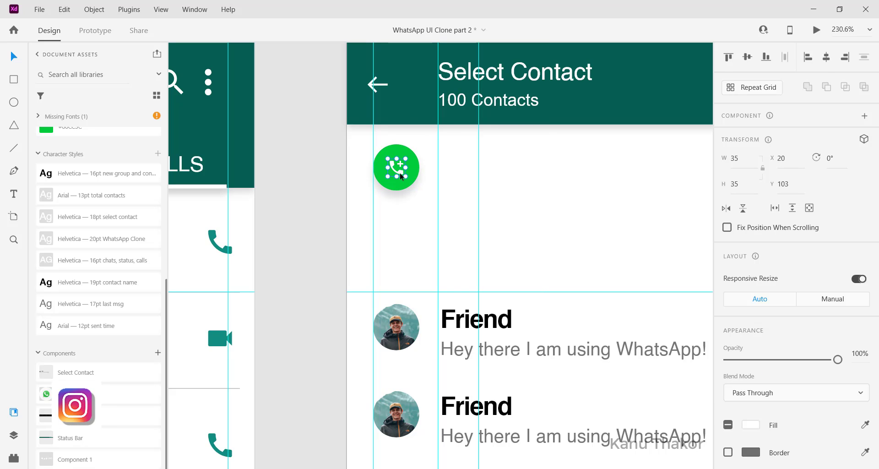
{"action": "key", "text": "Delete"}
Duplicate the green circle directly beneath the first one, at about Y 157
{"action": "scroll", "coordinate": [399, 176], "scroll_direction": "down", "scroll_amount": 3}
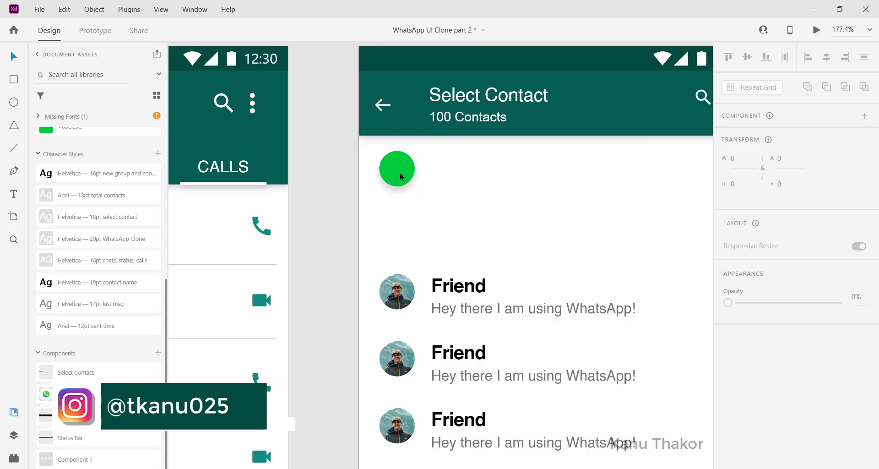
{"action": "left_click_drag", "start_coordinate": [399, 177], "coordinate": [402, 228]}
{"action": "left_click", "coordinate": [489, 218]}
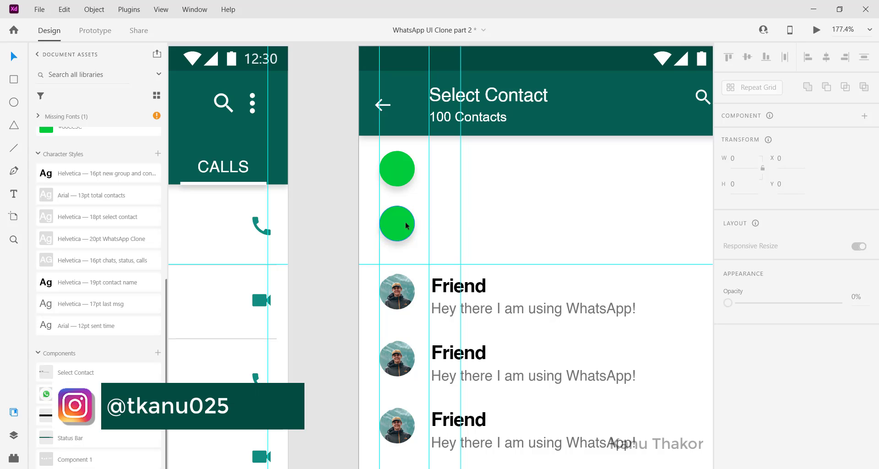
Copy the add-person and group icons from the icon set beside the artboards and paste them next to the green circles
{"action": "scroll", "coordinate": [376, 221], "scroll_direction": "left", "scroll_amount": 2}
{"action": "scroll", "coordinate": [375, 216], "scroll_direction": "down", "scroll_amount": 5}
{"action": "scroll", "coordinate": [375, 217], "scroll_direction": "left", "scroll_amount": 8}
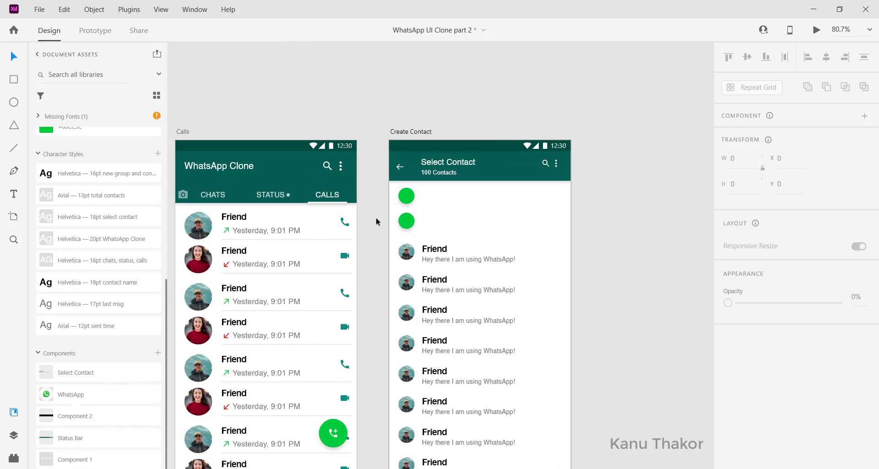
{"action": "scroll", "coordinate": [376, 221], "scroll_direction": "left", "scroll_amount": 8}
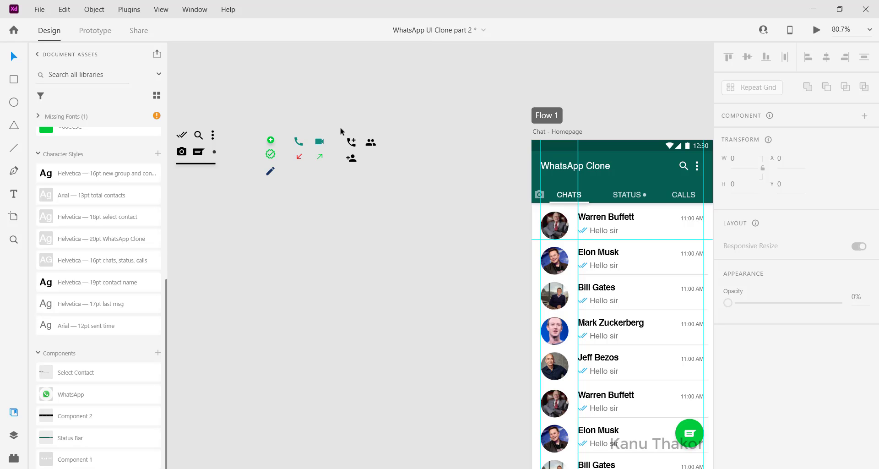
{"action": "left_click_drag", "start_coordinate": [340, 129], "coordinate": [354, 159]}
{"action": "left_click", "coordinate": [337, 115]}
{"action": "left_click_drag", "start_coordinate": [369, 139], "coordinate": [351, 157]}
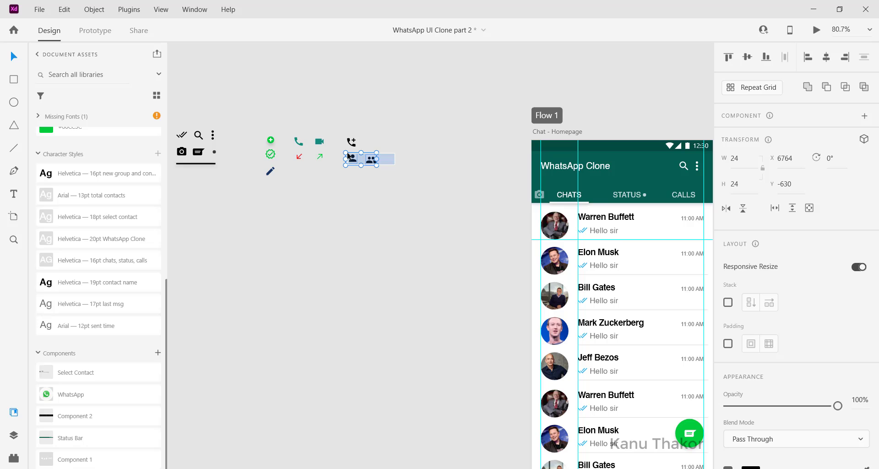
{"action": "left_click_drag", "start_coordinate": [349, 157], "coordinate": [349, 156]}
{"action": "scroll", "coordinate": [449, 208], "scroll_direction": "right", "scroll_amount": 15}
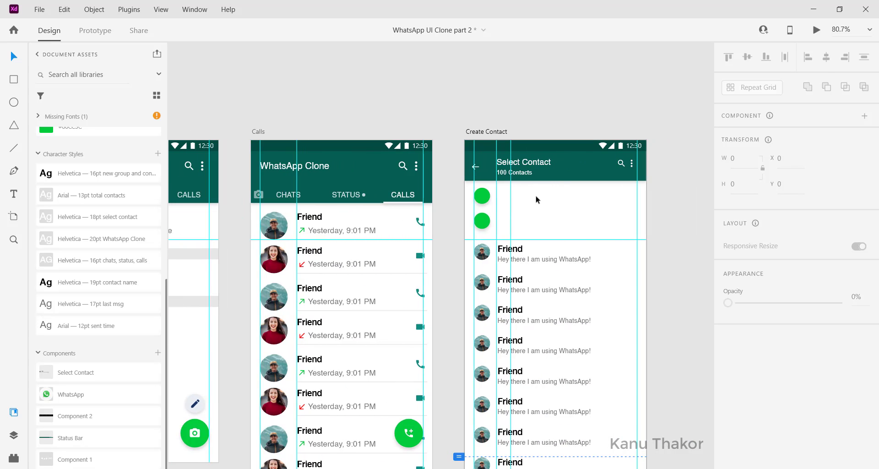
{"action": "key", "text": "ctrl+v"}
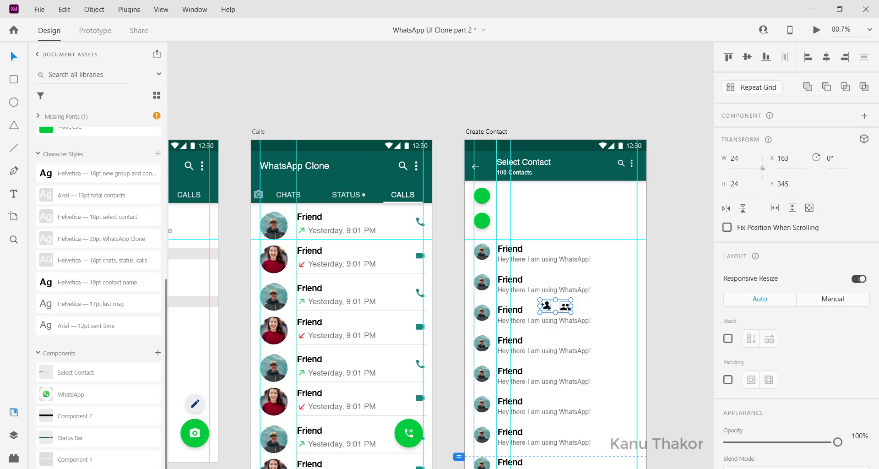
{"action": "left_click_drag", "start_coordinate": [546, 306], "coordinate": [528, 205]}
Scale the group icon to 18.8 × 18.8, centre it on the upper green circle and fill it white
{"action": "scroll", "coordinate": [528, 205], "scroll_direction": "up", "scroll_amount": 6}
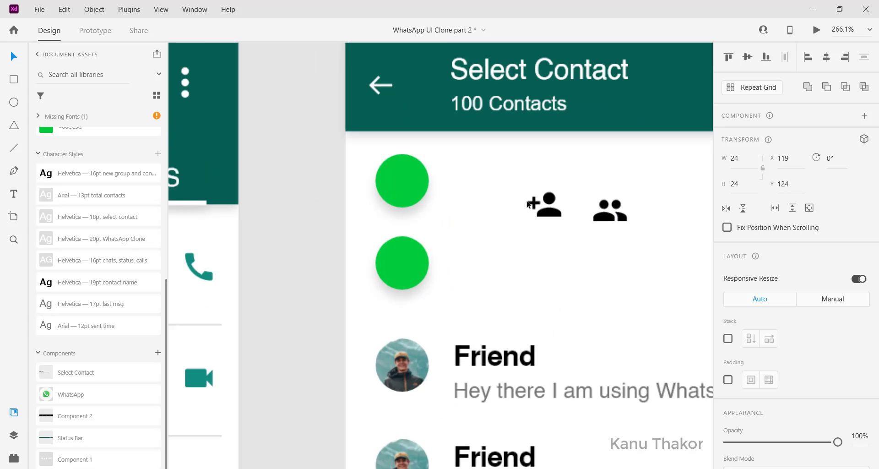
{"action": "scroll", "coordinate": [528, 204], "scroll_direction": "up", "scroll_amount": 1}
{"action": "left_click", "coordinate": [620, 210]}
{"action": "left_click_drag", "start_coordinate": [619, 211], "coordinate": [383, 187]}
{"action": "scroll", "coordinate": [455, 190], "scroll_direction": "left", "scroll_amount": 3}
{"action": "scroll", "coordinate": [756, 390], "scroll_direction": "down", "scroll_amount": 3}
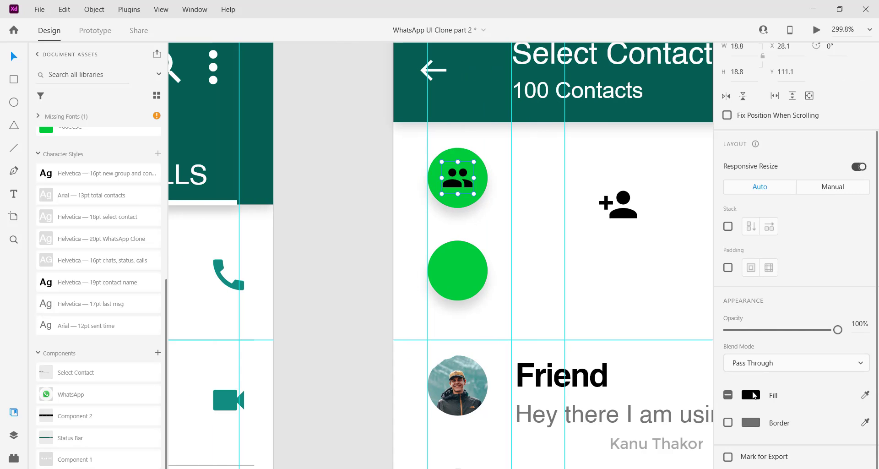
{"action": "left_click", "coordinate": [753, 394]}
{"action": "left_click", "coordinate": [576, 304]}
{"action": "left_click", "coordinate": [464, 287]}
{"action": "left_click", "coordinate": [540, 247]}
Scale the add-person icon to about 16.46 × 16.46 and centre it on the lower green circle
{"action": "left_click_drag", "start_coordinate": [620, 206], "coordinate": [462, 257]}
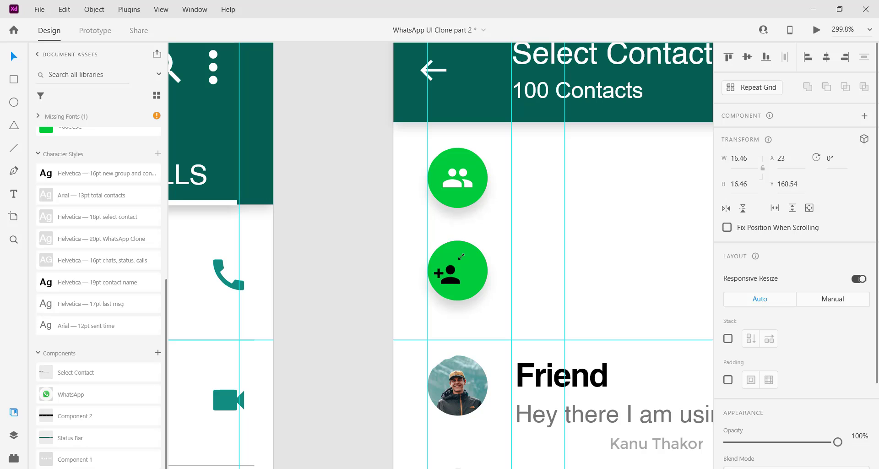
{"action": "left_click", "coordinate": [476, 286], "text": "shift"}
{"action": "left_click", "coordinate": [824, 56]}
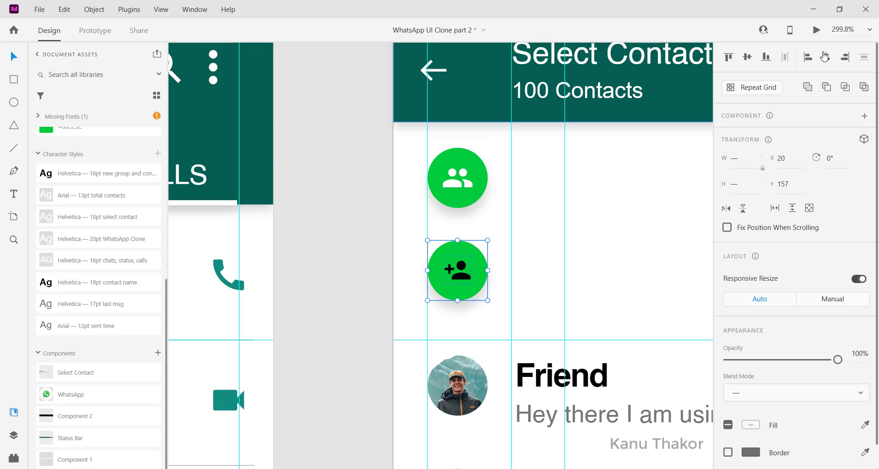
Fill the add-person icon on the lower green circle with white
{"action": "left_click", "coordinate": [544, 243]}
{"action": "left_click", "coordinate": [460, 273]}
{"action": "scroll", "coordinate": [758, 389], "scroll_direction": "down", "scroll_amount": 3}
{"action": "left_click", "coordinate": [752, 395]}
{"action": "left_click", "coordinate": [578, 304]}
Turn off the drop shadow on both green circles
{"action": "left_click", "coordinate": [462, 186]}
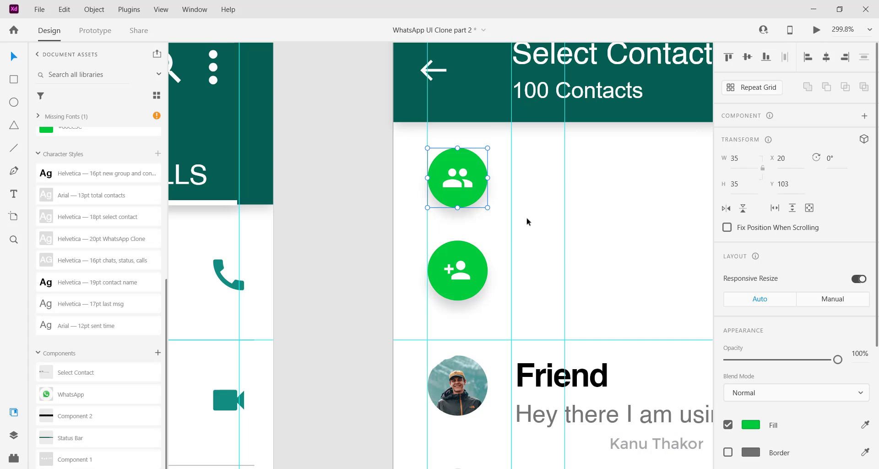
{"action": "scroll", "coordinate": [527, 222], "scroll_direction": "up", "scroll_amount": 3}
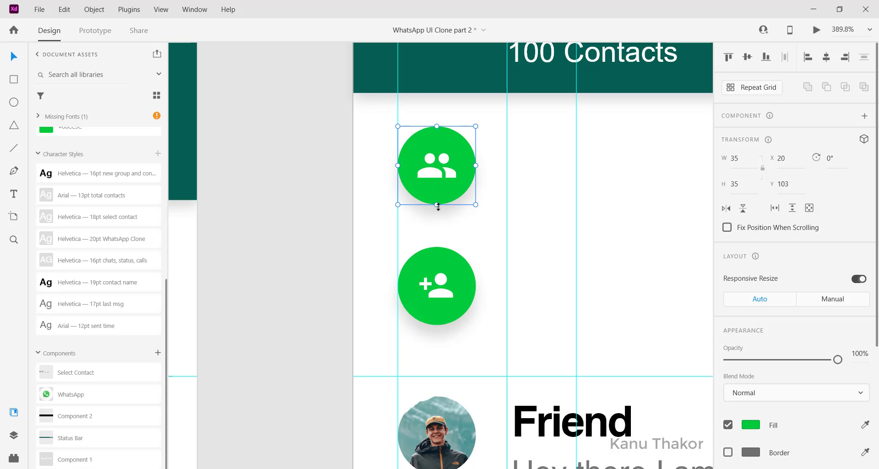
{"action": "scroll", "coordinate": [800, 404], "scroll_direction": "down", "scroll_amount": 4}
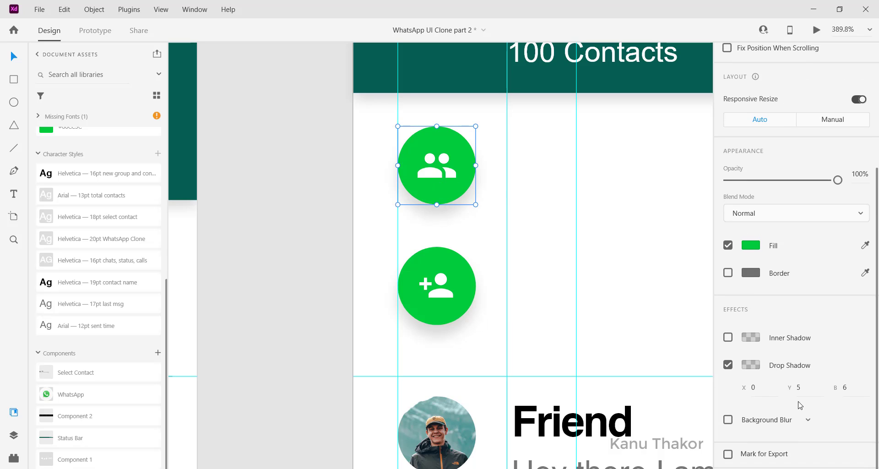
{"action": "left_click", "coordinate": [731, 369]}
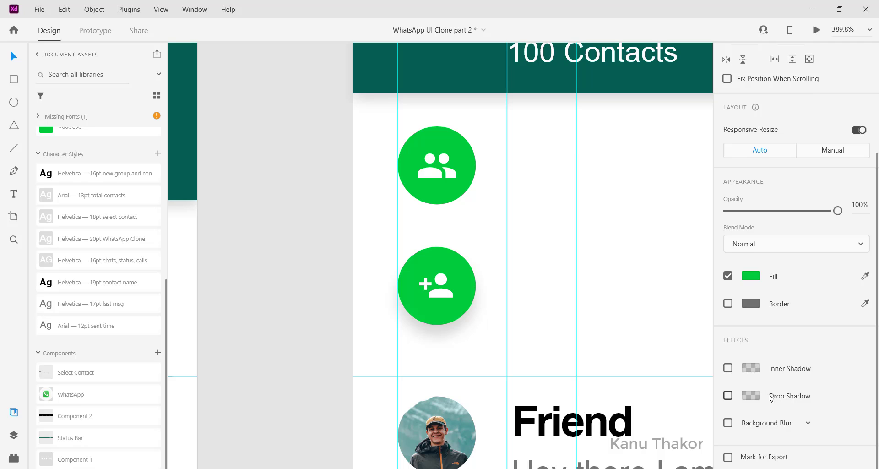
{"action": "left_click", "coordinate": [460, 264]}
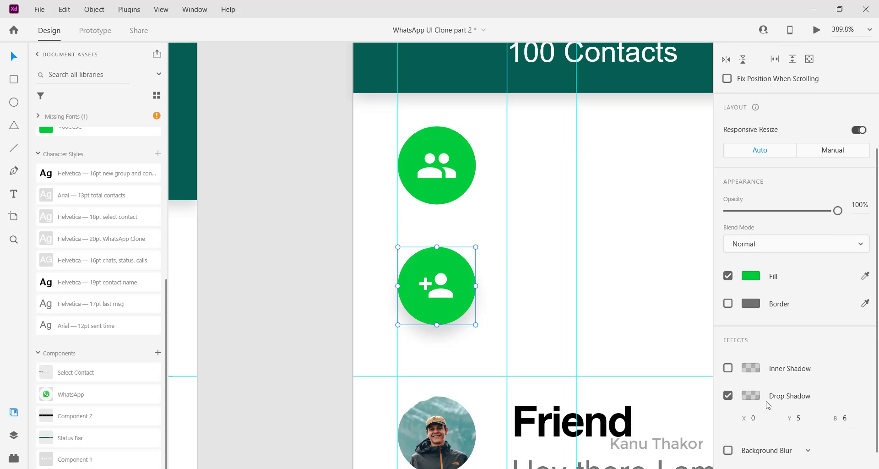
{"action": "scroll", "coordinate": [768, 402], "scroll_direction": "down", "scroll_amount": 1}
{"action": "left_click", "coordinate": [728, 379]}
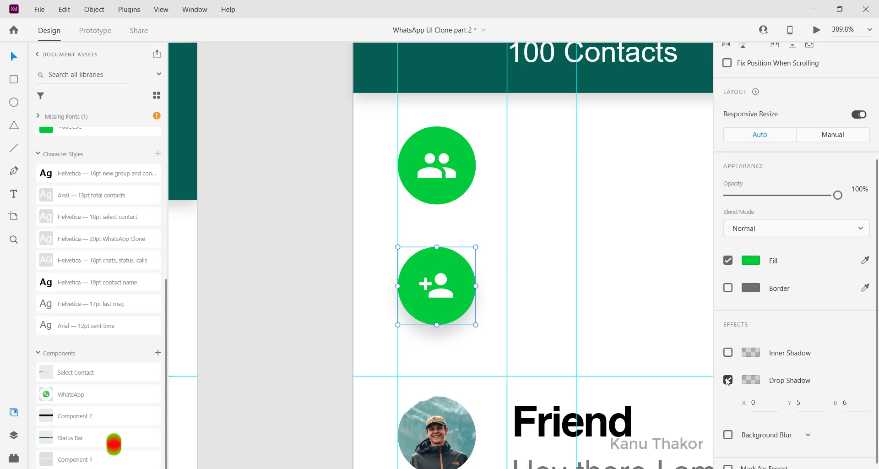
{"action": "left_click", "coordinate": [556, 294]}
{"action": "scroll", "coordinate": [556, 296], "scroll_direction": "up", "scroll_amount": 1}
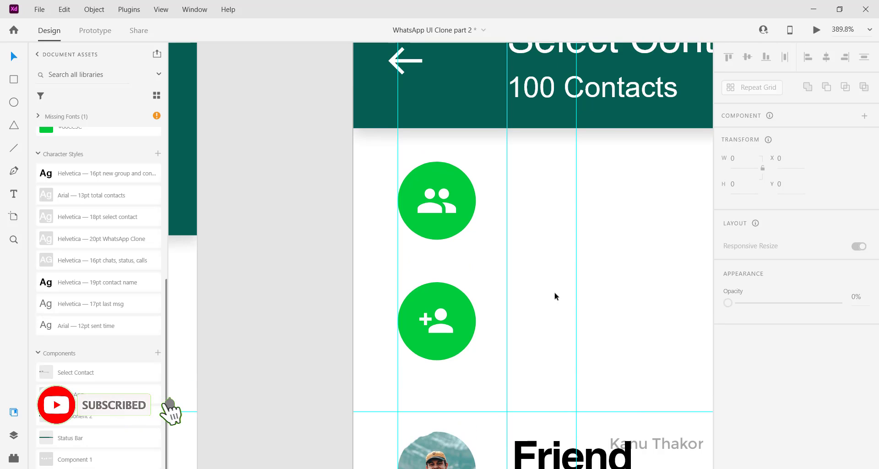
{"action": "scroll", "coordinate": [555, 294], "scroll_direction": "down", "scroll_amount": 3}
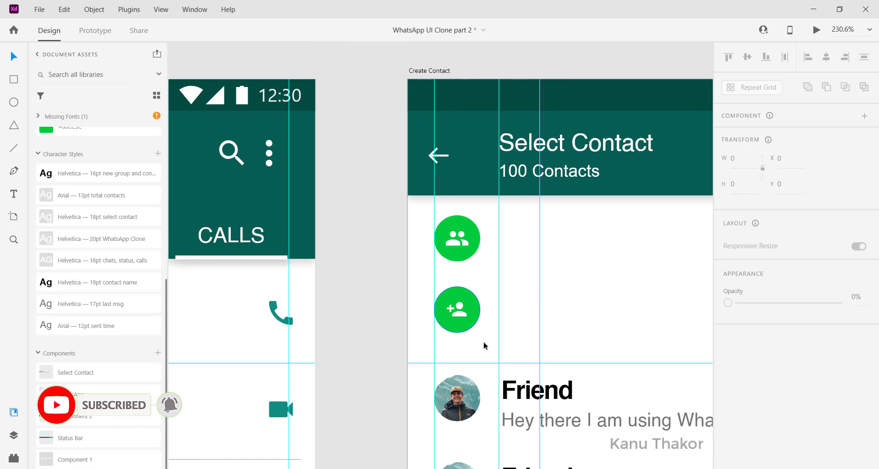
Group each green circle with its icon and move the add-person button slightly up, closer to the group button
{"action": "left_click", "coordinate": [443, 291]}
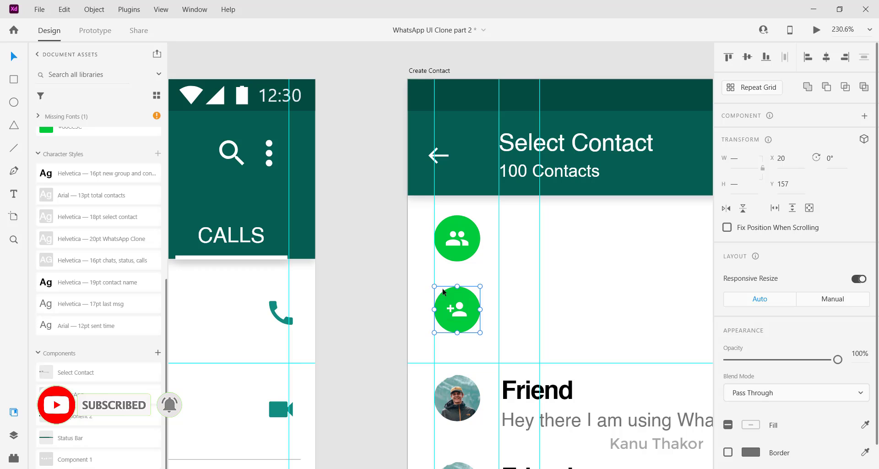
{"action": "left_click", "coordinate": [467, 247]}
{"action": "left_click", "coordinate": [443, 230]}
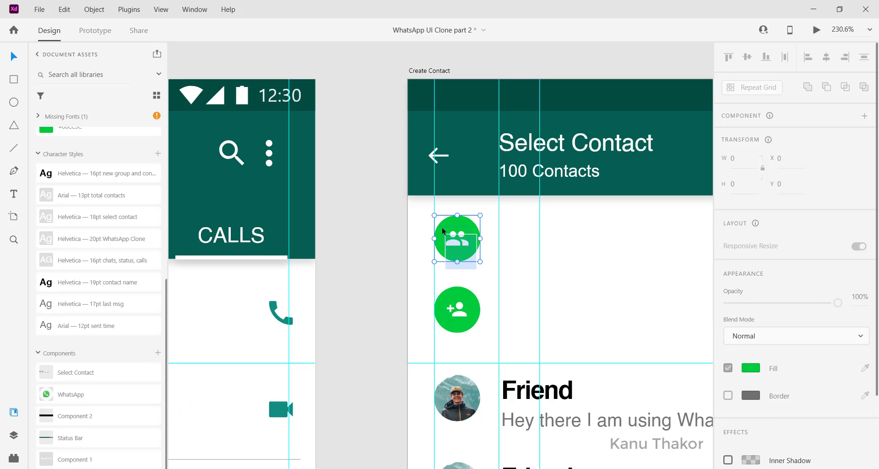
{"action": "left_click", "coordinate": [542, 301]}
{"action": "scroll", "coordinate": [513, 303], "scroll_direction": "right", "scroll_amount": 1}
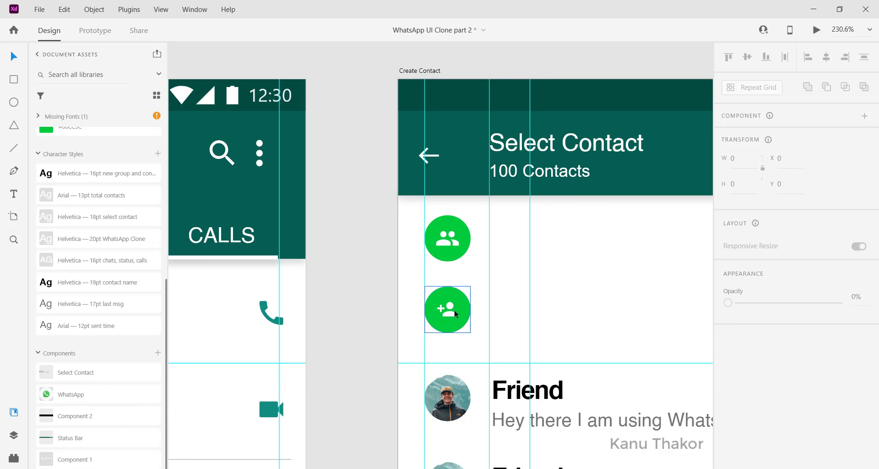
{"action": "left_click_drag", "start_coordinate": [452, 313], "coordinate": [453, 309]}
{"action": "scroll", "coordinate": [498, 308], "scroll_direction": "down", "scroll_amount": 1}
Add the text "New Group" beside the upper green button in the contact-name style, Helvetica Bold 19
{"action": "left_click", "coordinate": [498, 352]}
{"action": "left_click", "coordinate": [13, 197]}
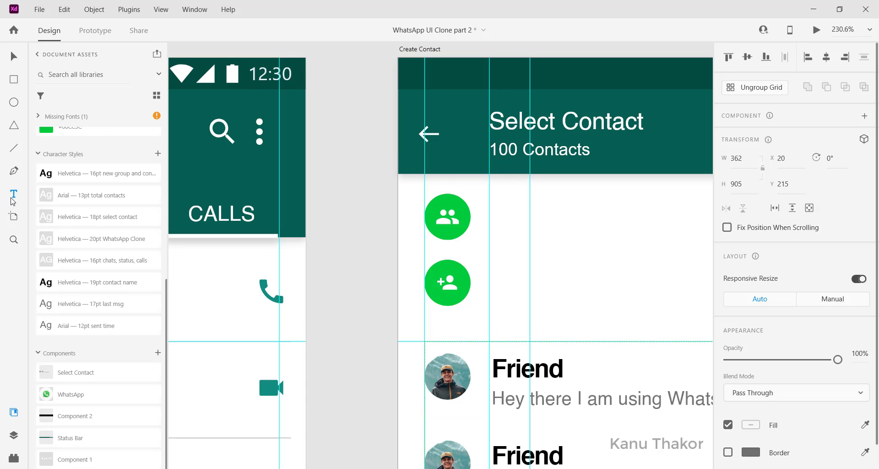
{"action": "left_click", "coordinate": [499, 207]}
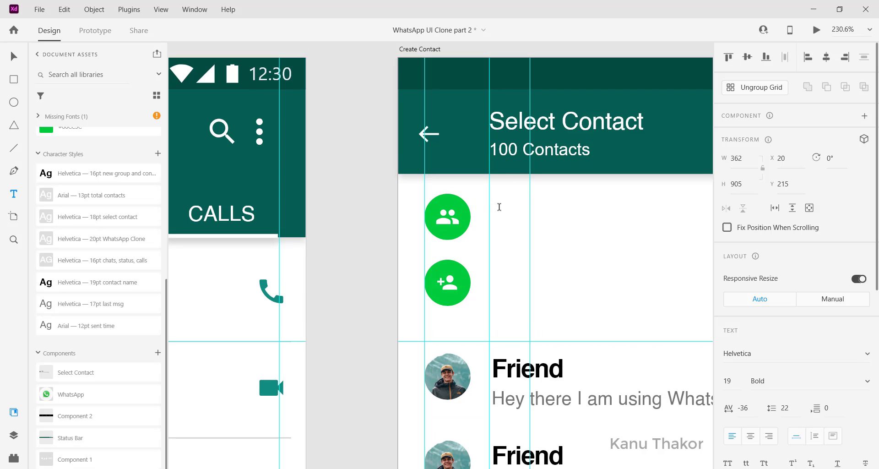
{"action": "type", "text": "New Group"}
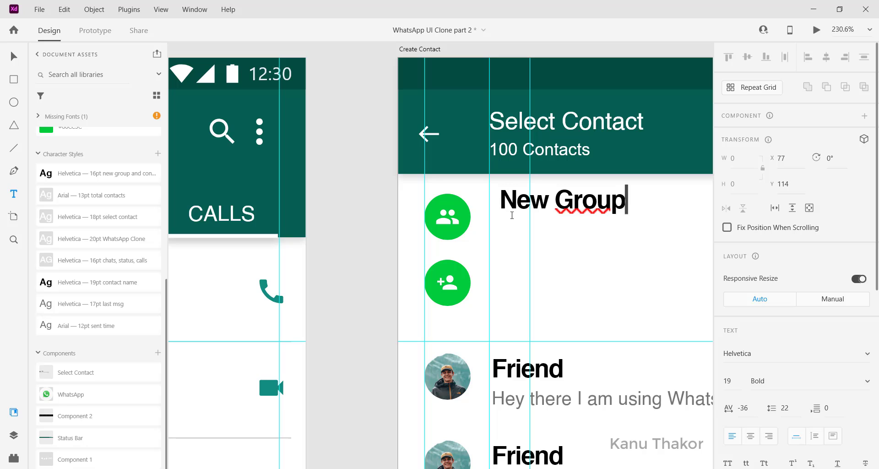
{"action": "key", "text": "Escape"}
{"action": "scroll", "coordinate": [588, 286], "scroll_direction": "down", "scroll_amount": 3}
Duplicate the New Group label beside the add-person button at X 69, Y 160 and change its text to "New Contact"
{"action": "left_click_drag", "start_coordinate": [576, 242], "coordinate": [571, 287]}
{"action": "double_click", "coordinate": [570, 286]}
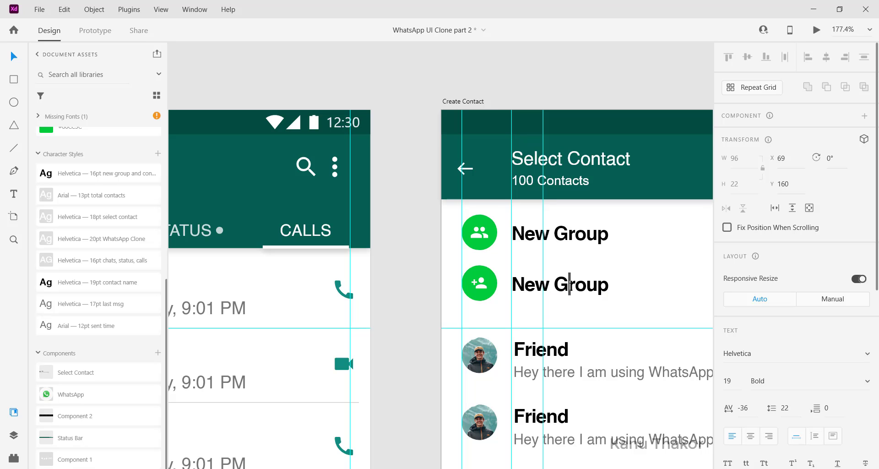
{"action": "key", "text": "BackSpace"}
{"action": "key", "text": "Delete"}
{"action": "key", "text": "Delete"}
{"action": "key", "text": "Delete"}
{"action": "key", "text": "Delete"}
{"action": "type", "text": "Contact"}
{"action": "key", "text": "Escape"}
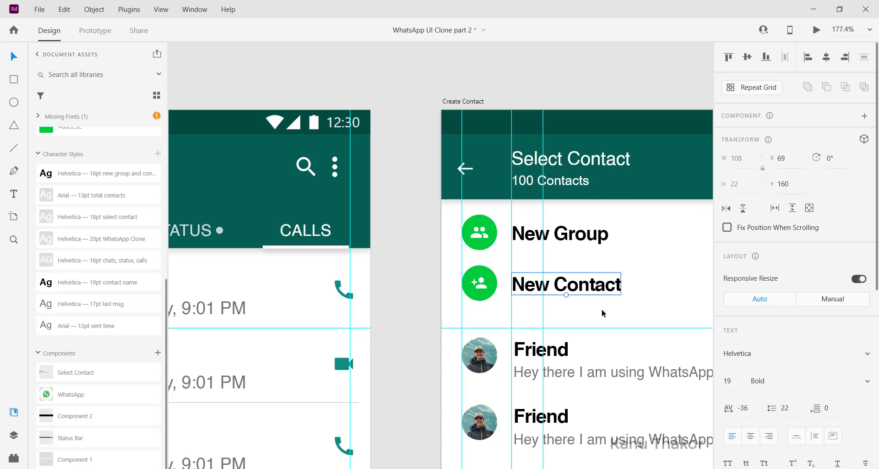
Apply the "Helvetica — 16pt new group and contact" character style to both labels and realign New Contact with its button
{"action": "scroll", "coordinate": [602, 313], "scroll_direction": "right", "scroll_amount": 2}
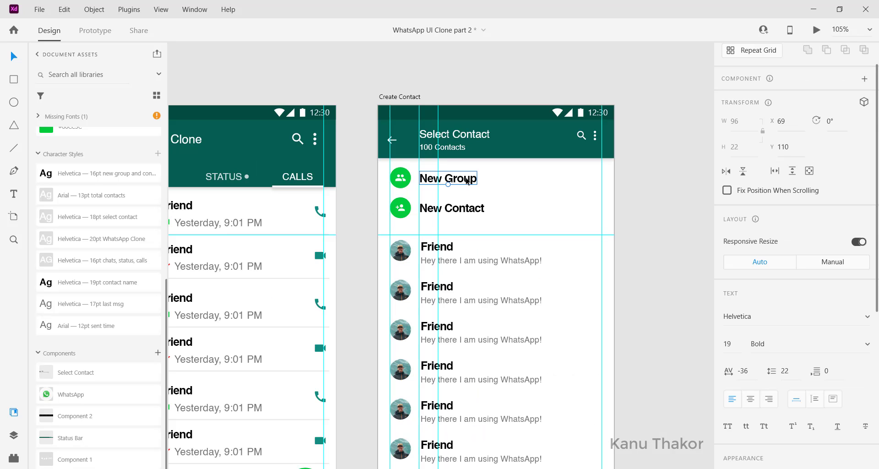
{"action": "scroll", "coordinate": [467, 180], "scroll_direction": "left", "scroll_amount": 2}
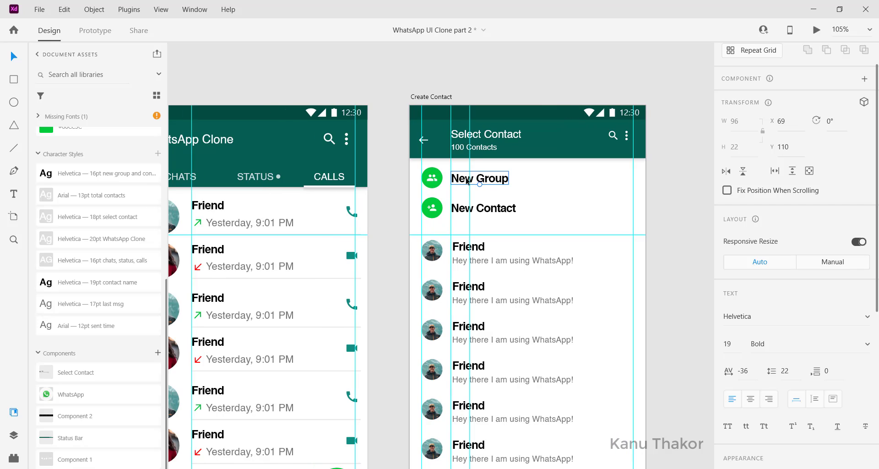
{"action": "left_click", "coordinate": [487, 181]}
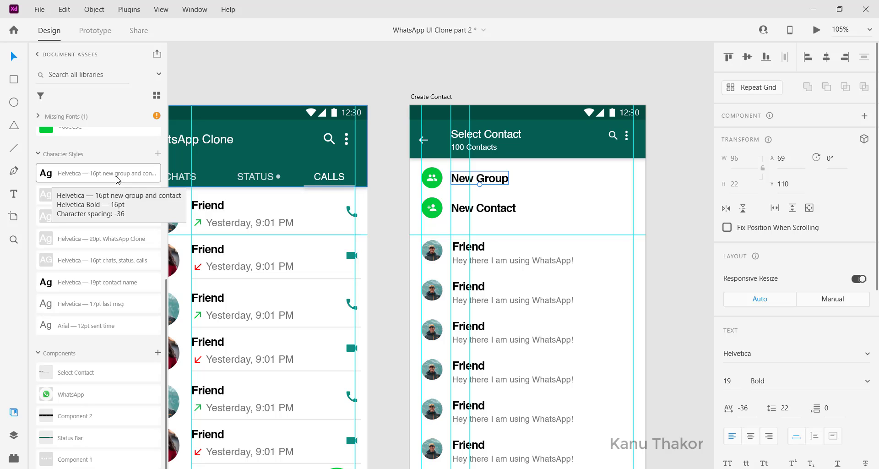
{"action": "left_click", "coordinate": [76, 177]}
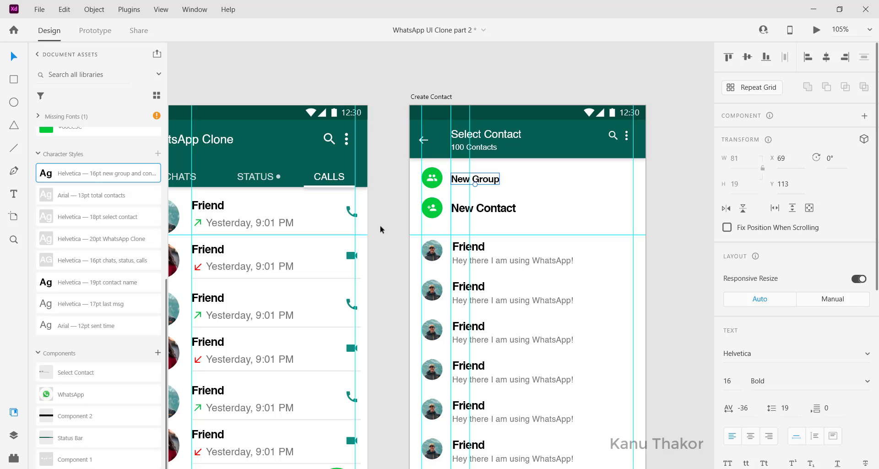
{"action": "left_click", "coordinate": [476, 211]}
{"action": "left_click", "coordinate": [101, 174]}
{"action": "left_click", "coordinate": [543, 206]}
{"action": "mouse_move", "coordinate": [486, 210]}
{"action": "left_mouse_down"}
{"action": "mouse_move", "coordinate": [493, 179]}
{"action": "mouse_move", "coordinate": [493, 210]}
{"action": "left_mouse_up"}
{"action": "left_click", "coordinate": [493, 206]}
{"action": "left_click", "coordinate": [544, 228]}
Move the contact list up to Y 203, closer beneath the New Contact button
{"action": "scroll", "coordinate": [545, 227], "scroll_direction": "down", "scroll_amount": 1}
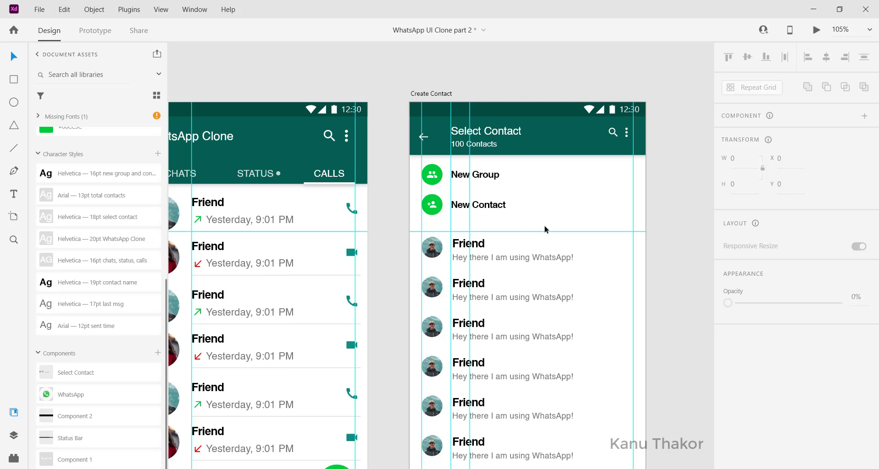
{"action": "left_click_drag", "start_coordinate": [459, 243], "coordinate": [459, 236]}
{"action": "left_click", "coordinate": [527, 209]}
Extend the contact list's repeat grid down to the bottom edge of the Create Contact artboard
{"action": "scroll", "coordinate": [525, 208], "scroll_direction": "down", "scroll_amount": 2}
{"action": "scroll", "coordinate": [511, 237], "scroll_direction": "down", "scroll_amount": 4}
{"action": "left_click", "coordinate": [521, 299]}
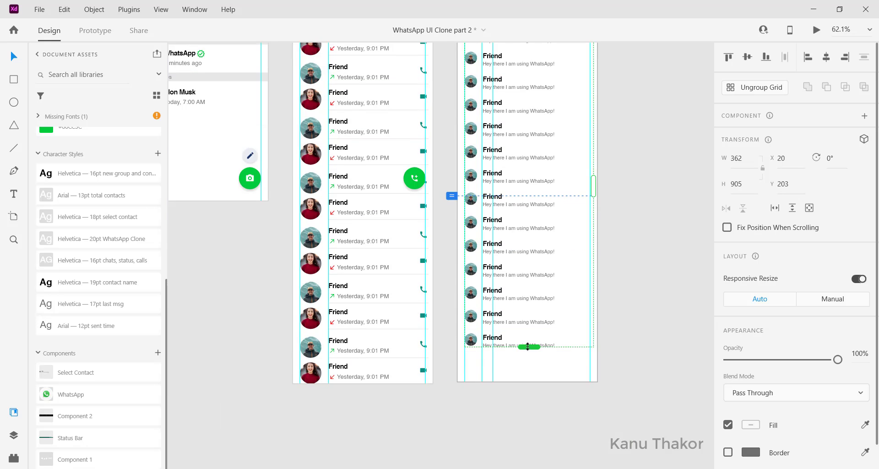
{"action": "left_click_drag", "start_coordinate": [527, 346], "coordinate": [528, 380]}
{"action": "left_click", "coordinate": [525, 411]}
Examine the Create Contact layout up close and alongside the Status and Calls artboards
{"action": "scroll", "coordinate": [526, 411], "scroll_direction": "up", "scroll_amount": 5}
{"action": "scroll", "coordinate": [457, 158], "scroll_direction": "up", "scroll_amount": 4}
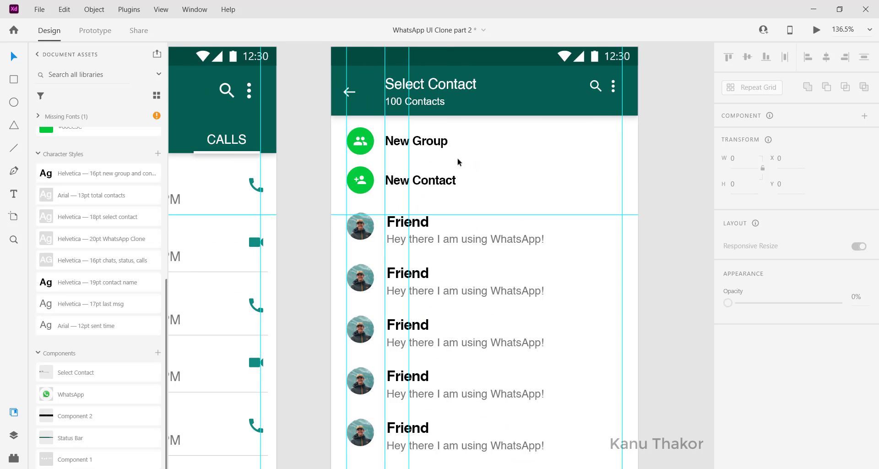
{"action": "scroll", "coordinate": [459, 162], "scroll_direction": "up", "scroll_amount": 2}
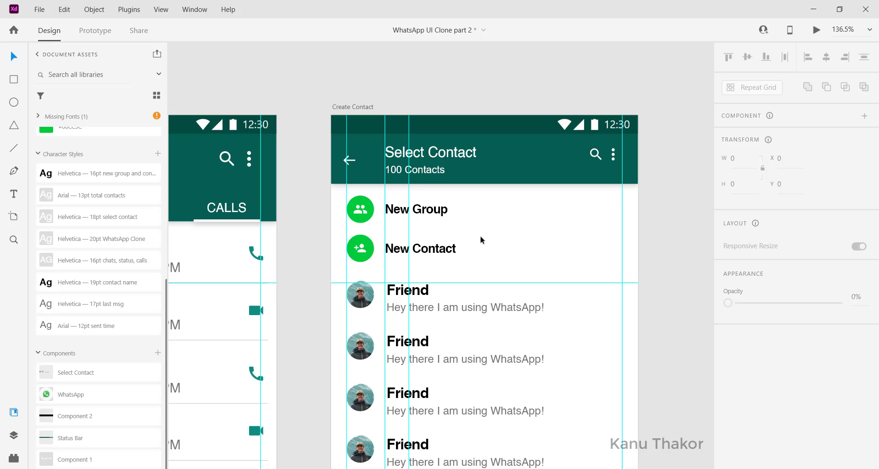
{"action": "scroll", "coordinate": [480, 239], "scroll_direction": "down", "scroll_amount": 1}
{"action": "scroll", "coordinate": [480, 237], "scroll_direction": "down", "scroll_amount": 7}
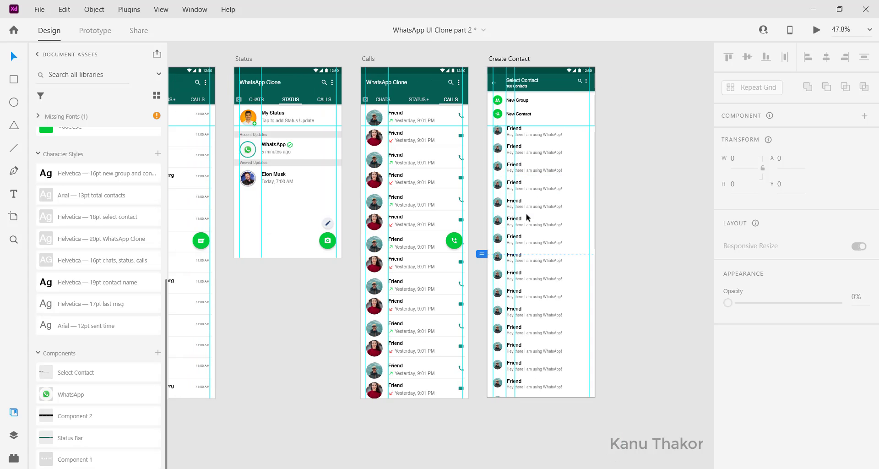
{"action": "scroll", "coordinate": [527, 217], "scroll_direction": "up", "scroll_amount": 2}
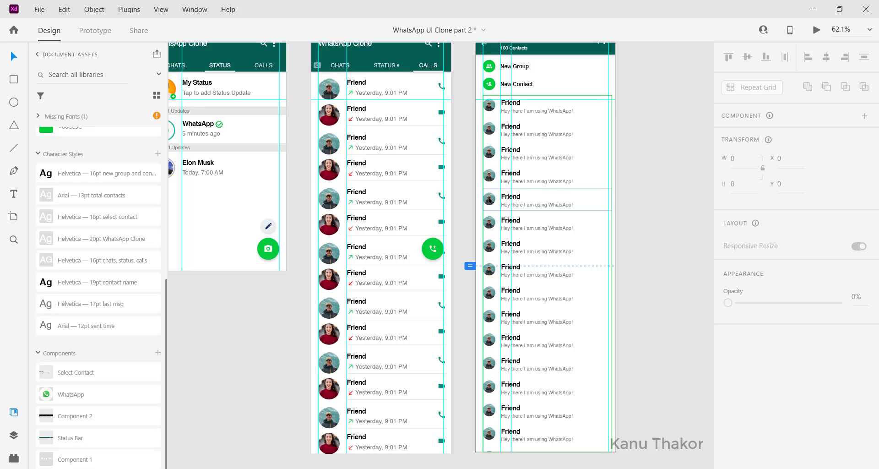
{"action": "scroll", "coordinate": [489, 200], "scroll_direction": "up", "scroll_amount": 3}
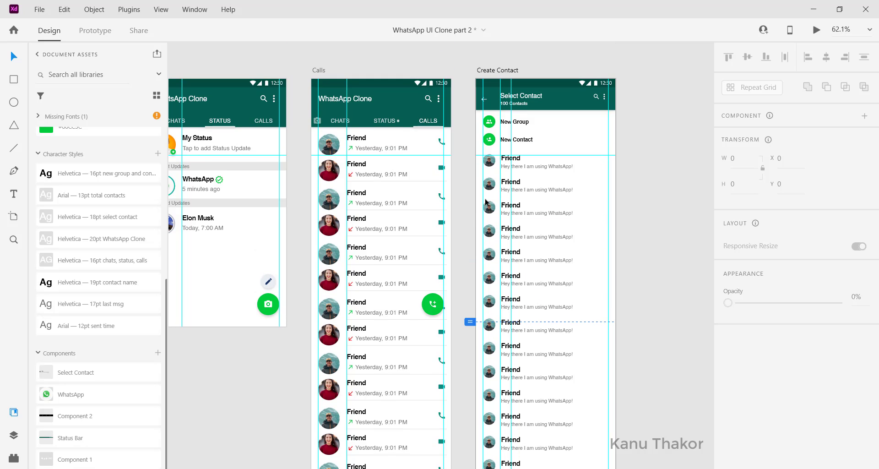
{"action": "scroll", "coordinate": [474, 221], "scroll_direction": "left", "scroll_amount": 4}
{"action": "scroll", "coordinate": [580, 168], "scroll_direction": "up", "scroll_amount": 1}
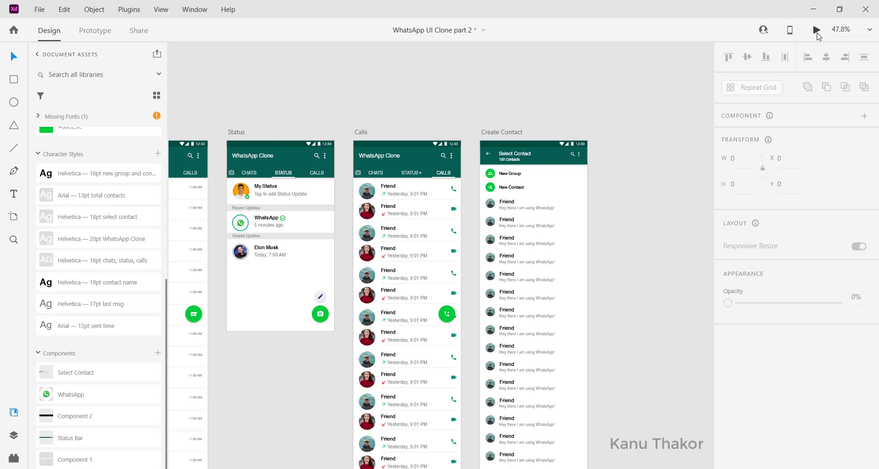
Preview the Create Contact screen, scroll its contact list up and down to check the scrolling, and close the preview
{"action": "left_click", "coordinate": [816, 30]}
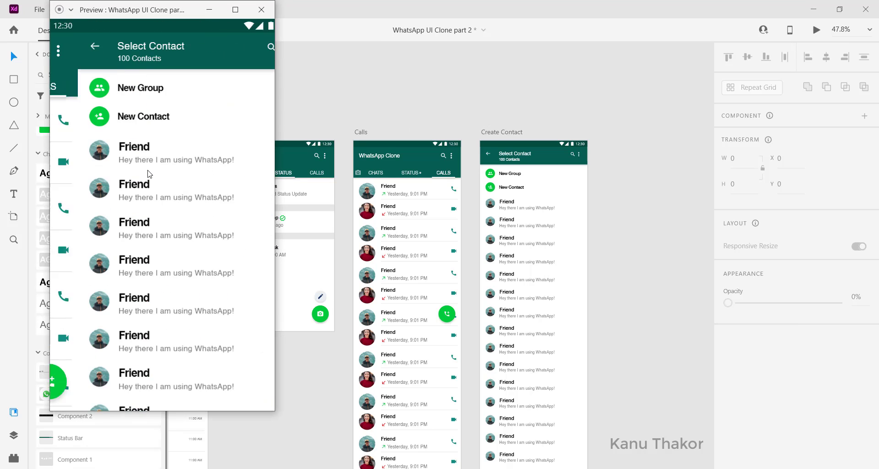
{"action": "scroll", "coordinate": [138, 136], "scroll_direction": "down", "scroll_amount": 3}
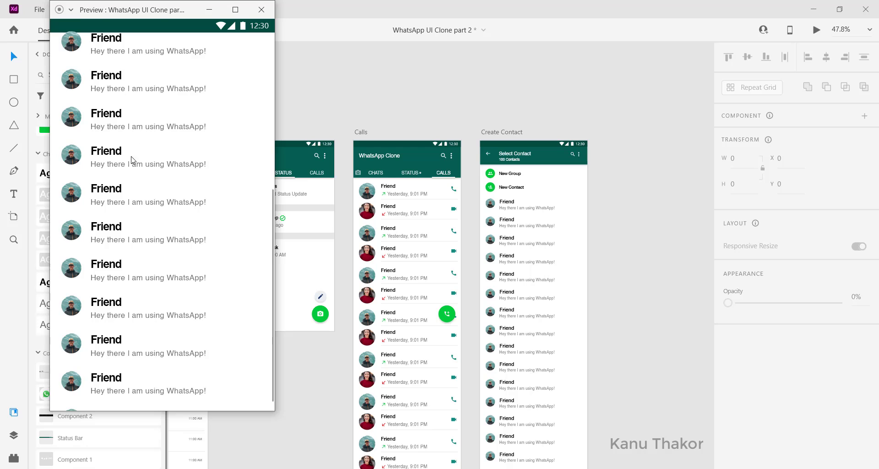
{"action": "scroll", "coordinate": [133, 151], "scroll_direction": "up", "scroll_amount": 3}
{"action": "scroll", "coordinate": [182, 149], "scroll_direction": "down", "scroll_amount": 3}
{"action": "scroll", "coordinate": [183, 138], "scroll_direction": "up", "scroll_amount": 3}
{"action": "scroll", "coordinate": [185, 88], "scroll_direction": "down", "scroll_amount": 3}
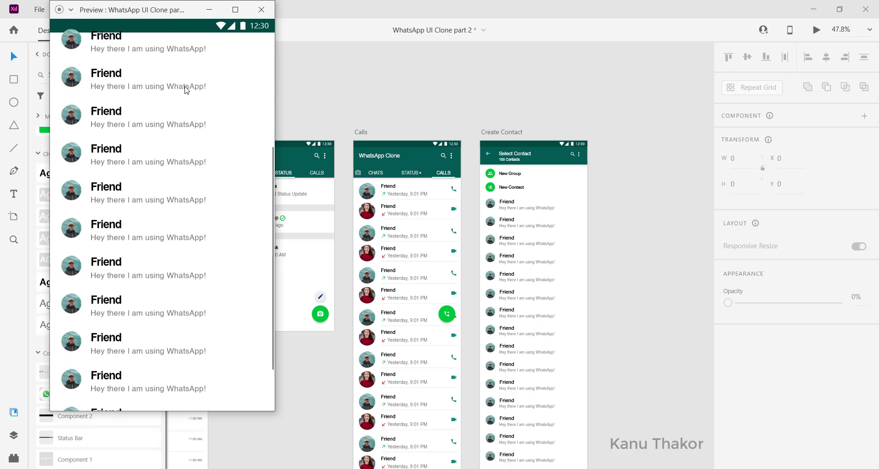
{"action": "scroll", "coordinate": [186, 89], "scroll_direction": "up", "scroll_amount": 3}
{"action": "scroll", "coordinate": [183, 137], "scroll_direction": "down", "scroll_amount": 3}
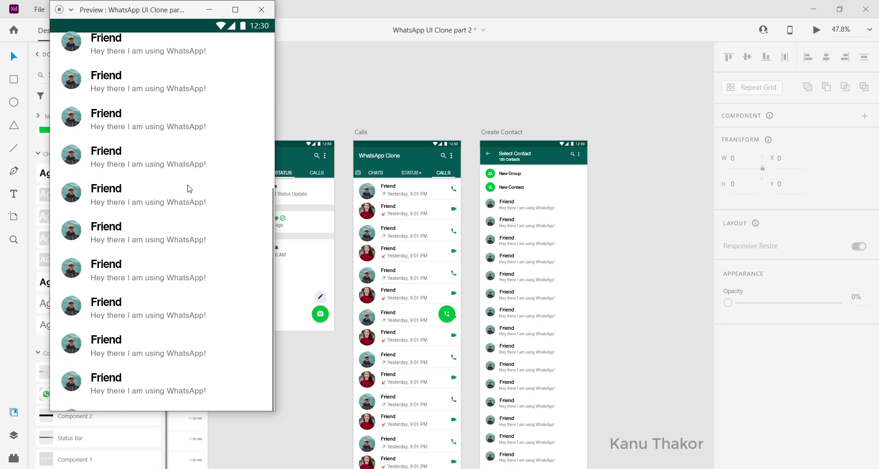
{"action": "scroll", "coordinate": [188, 188], "scroll_direction": "up", "scroll_amount": 3}
{"action": "scroll", "coordinate": [188, 188], "scroll_direction": "down", "scroll_amount": 3}
{"action": "scroll", "coordinate": [134, 403], "scroll_direction": "up", "scroll_amount": 3}
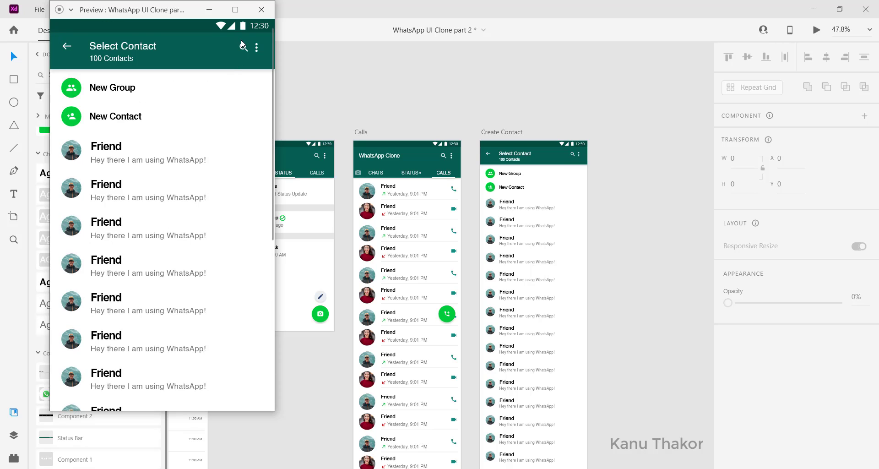
{"action": "left_click", "coordinate": [261, 10]}
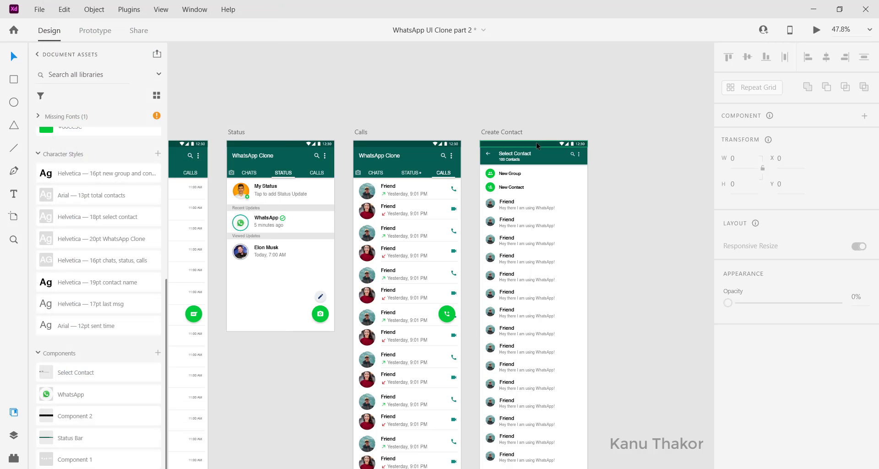
{"action": "left_click", "coordinate": [536, 142]}
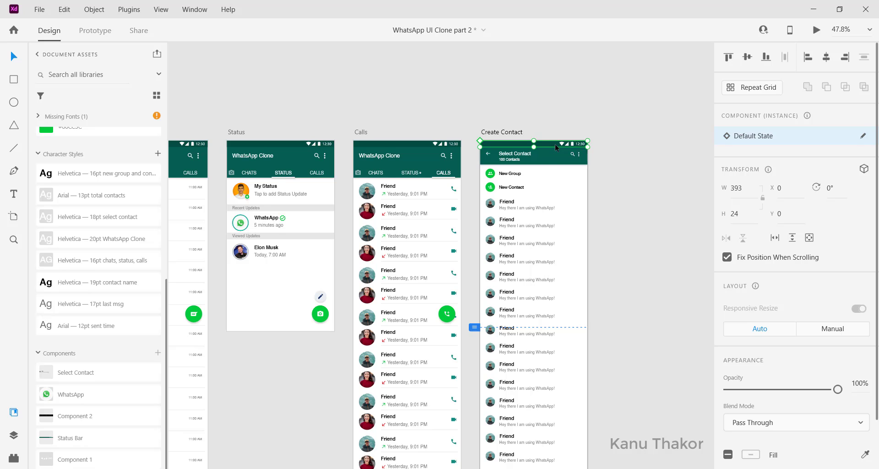
{"action": "right_click", "coordinate": [554, 144]}
{"action": "left_click", "coordinate": [591, 371]}
{"action": "left_click", "coordinate": [524, 125]}
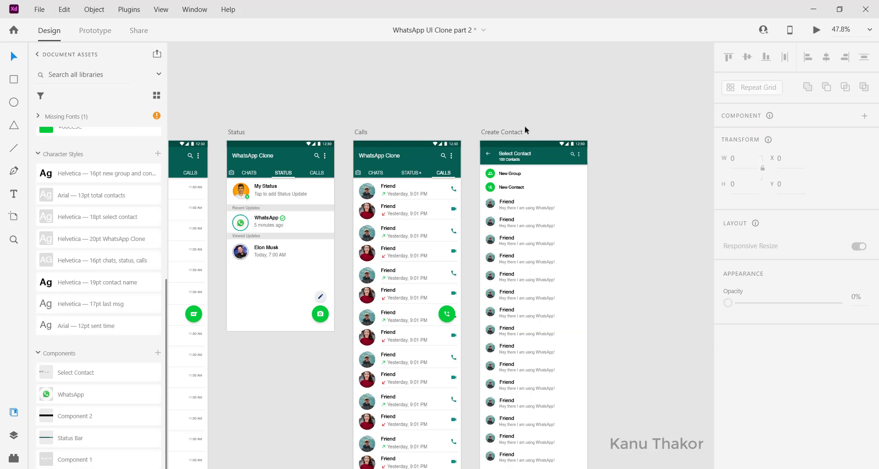
In Prototype mode, link the green message button on the Chat - Homepage artboard to the Create Contact artboard
{"action": "scroll", "coordinate": [525, 125], "scroll_direction": "left", "scroll_amount": 3}
{"action": "left_click", "coordinate": [91, 33]}
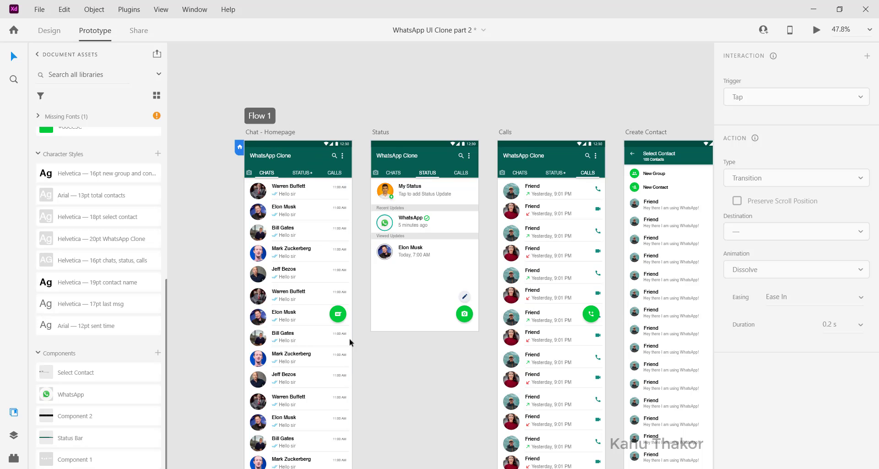
{"action": "left_click", "coordinate": [343, 313]}
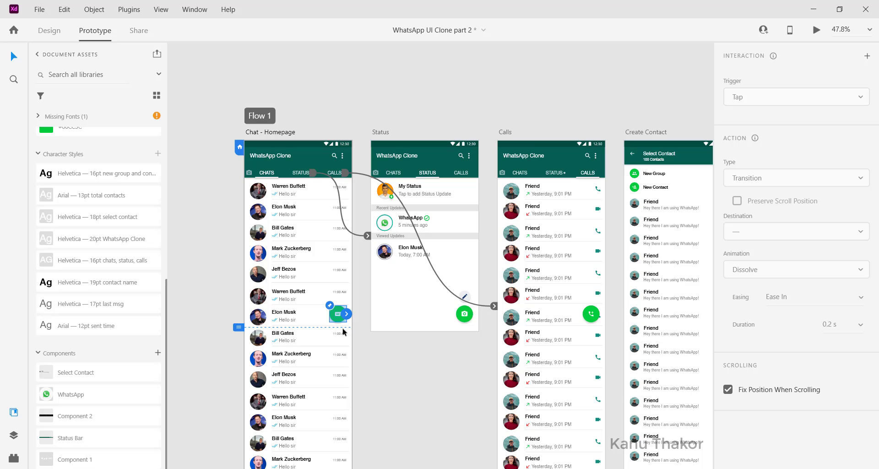
{"action": "left_click_drag", "start_coordinate": [347, 314], "coordinate": [660, 248]}
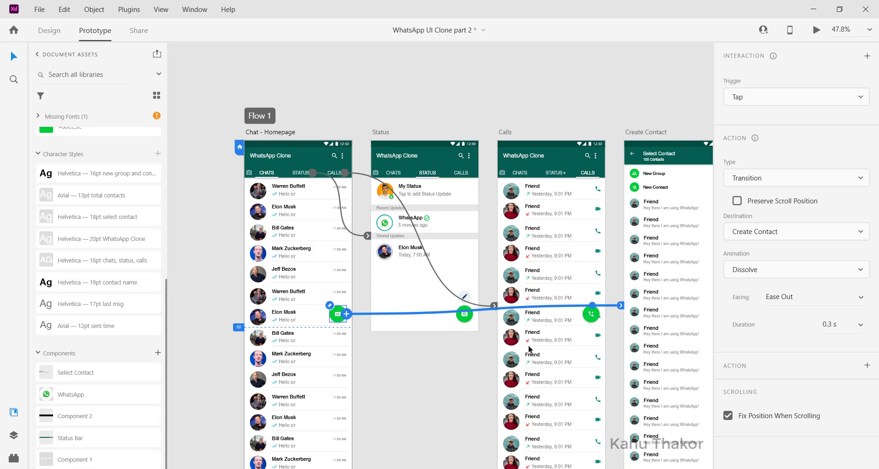
{"action": "left_click", "coordinate": [446, 396]}
Link the back arrow in the Create Contact header to the Chat - Homepage artboard with a tap transition
{"action": "left_click", "coordinate": [647, 252]}
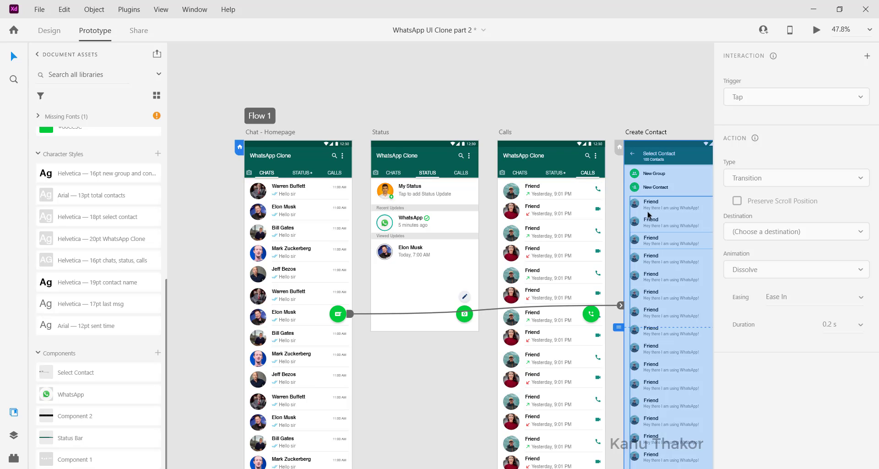
{"action": "left_click", "coordinate": [633, 154]}
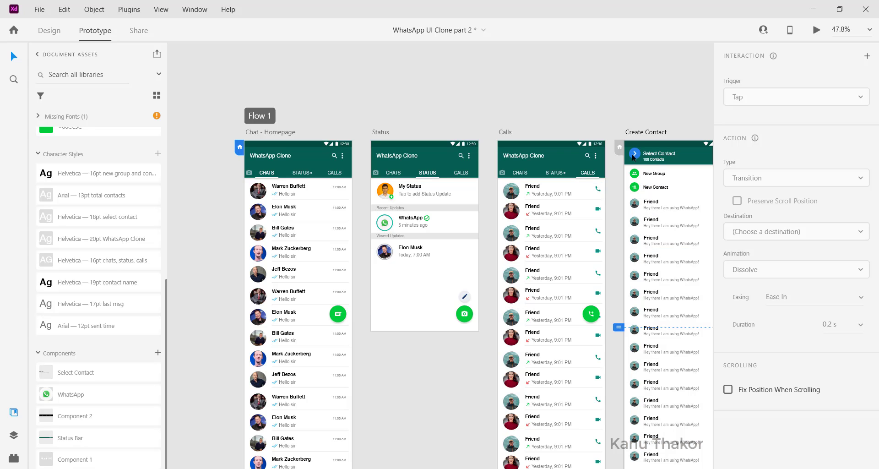
{"action": "scroll", "coordinate": [645, 150], "scroll_direction": "up", "scroll_amount": 5}
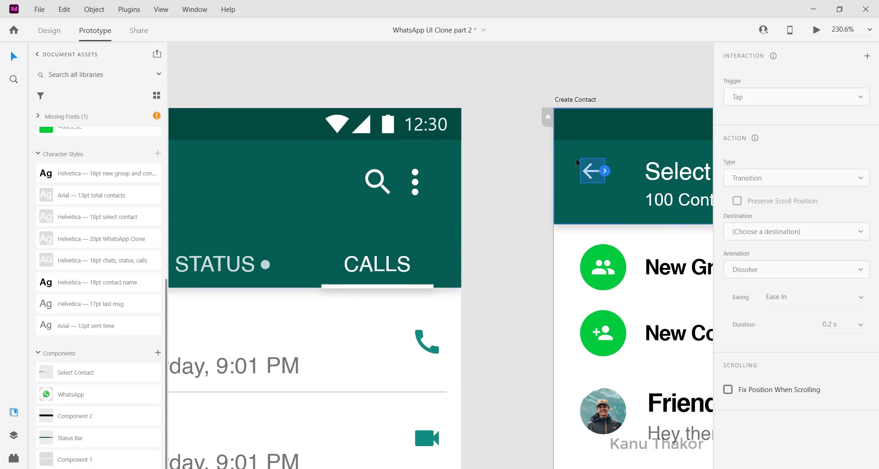
{"action": "left_click", "coordinate": [604, 170]}
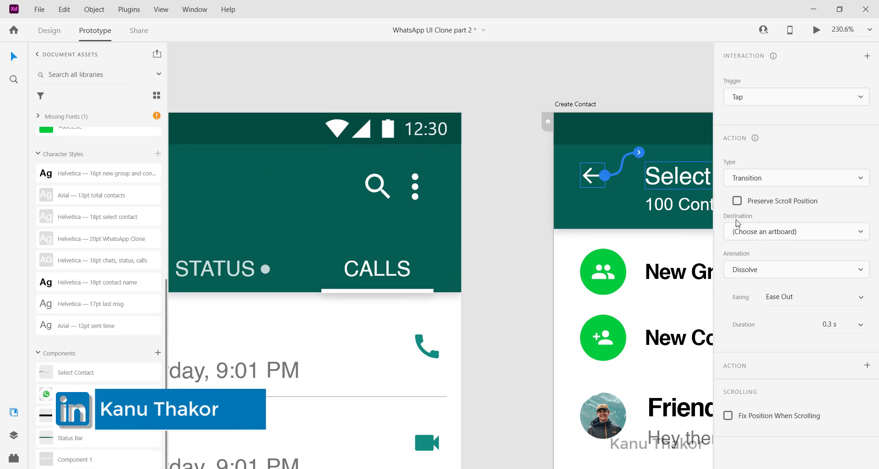
{"action": "left_click", "coordinate": [784, 230]}
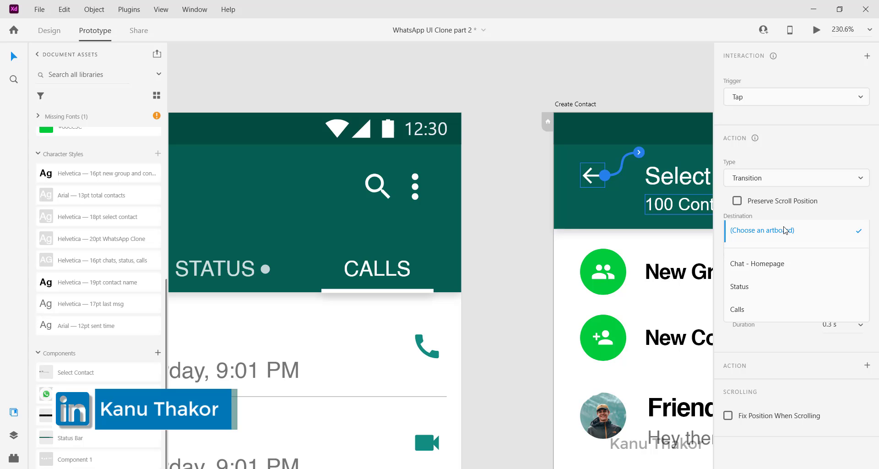
{"action": "left_click", "coordinate": [775, 264]}
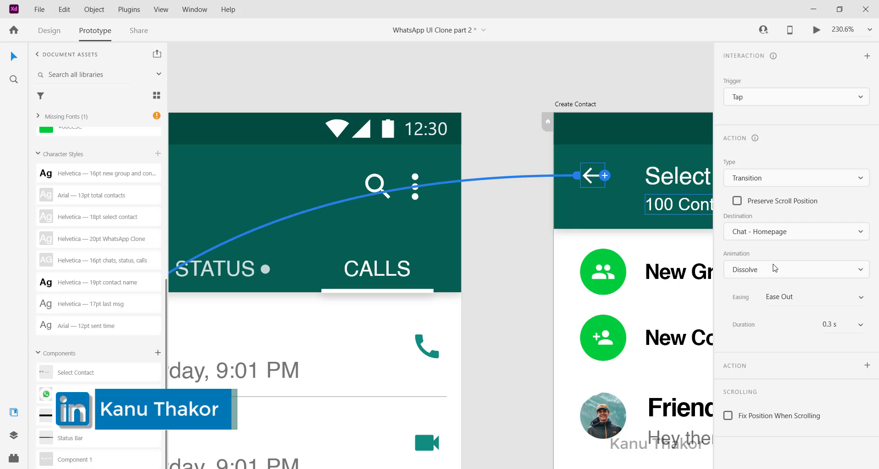
Set the animation of the message button's transition to Create Contact to Slide Up
{"action": "key", "text": "ctrl+0"}
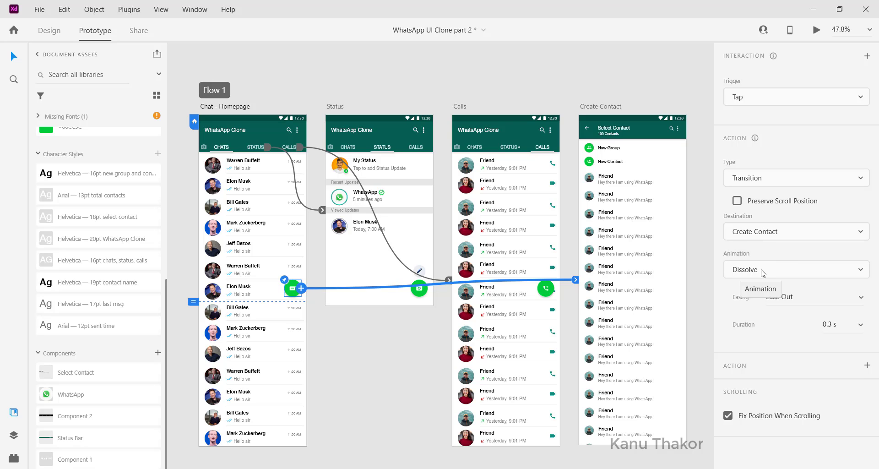
{"action": "left_click", "coordinate": [763, 273]}
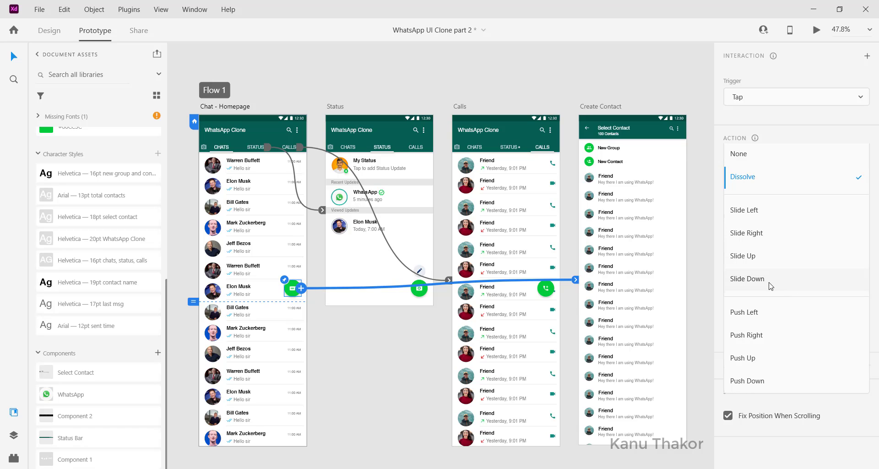
{"action": "left_click", "coordinate": [767, 259]}
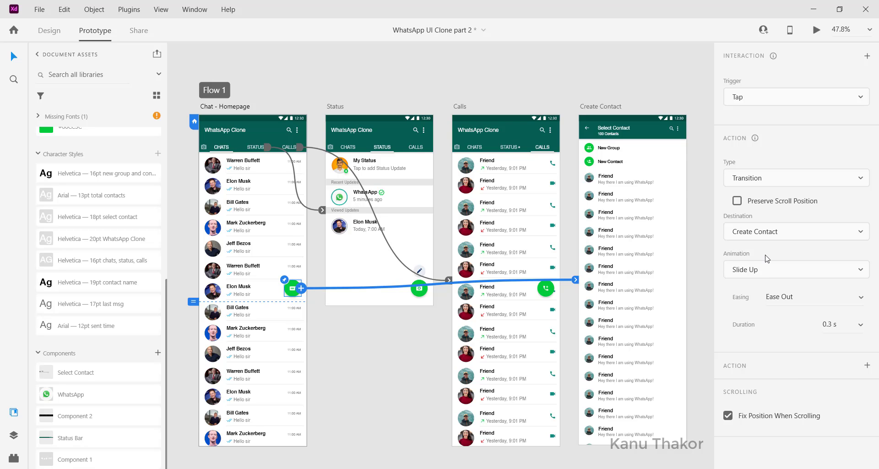
Set the animation of the Create Contact back arrow's transition to Slide Down
{"action": "left_click", "coordinate": [589, 128]}
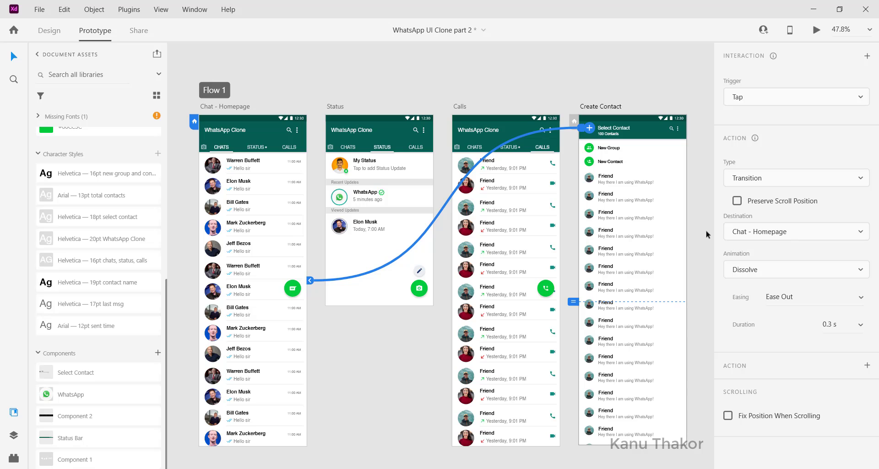
{"action": "left_click", "coordinate": [787, 272]}
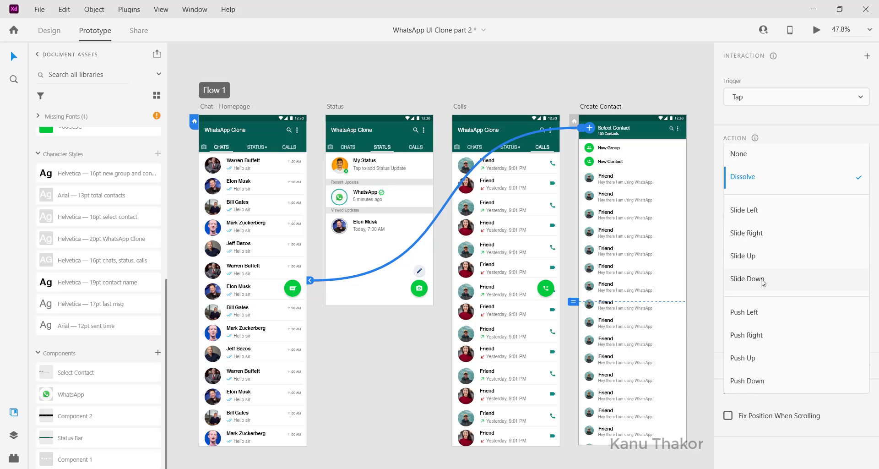
{"action": "left_click", "coordinate": [762, 281]}
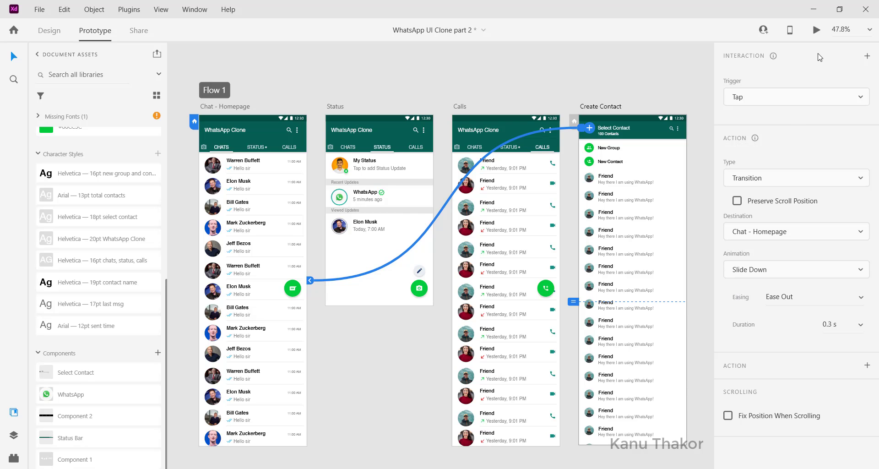
Preview from Create Contact, testing the back arrow to the chats and the message button back to the contact list
{"action": "left_click", "coordinate": [817, 30]}
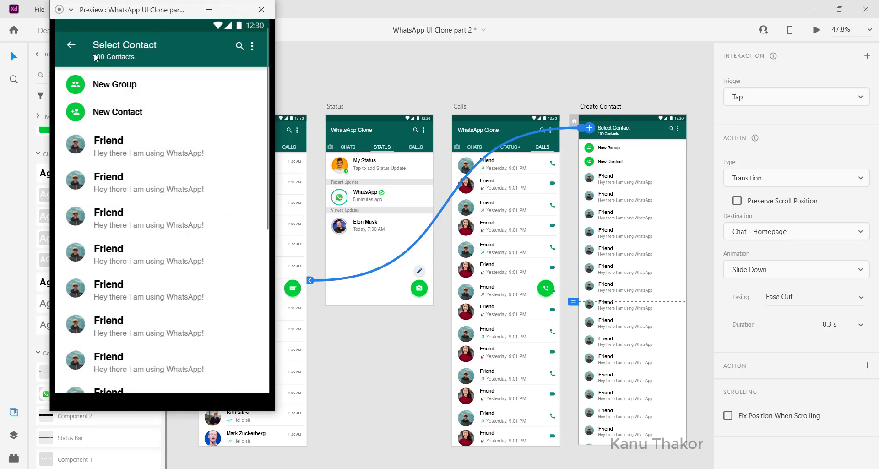
{"action": "left_click", "coordinate": [68, 48]}
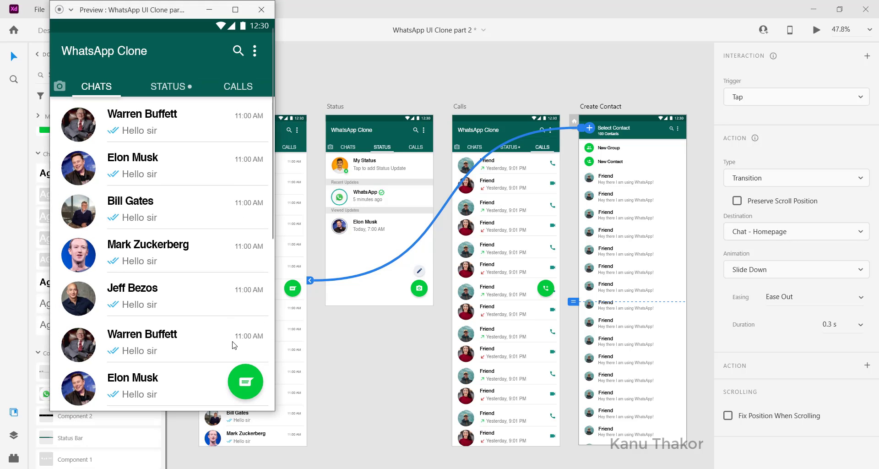
{"action": "left_click", "coordinate": [248, 389]}
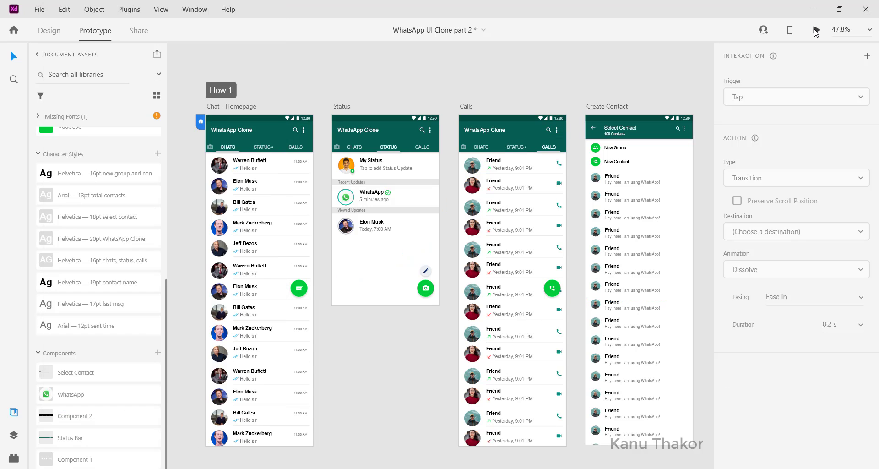
Preview the prototype from the homepage and switch through the Status, Calls and Chats tabs
{"action": "key", "text": "ctrl+Return"}
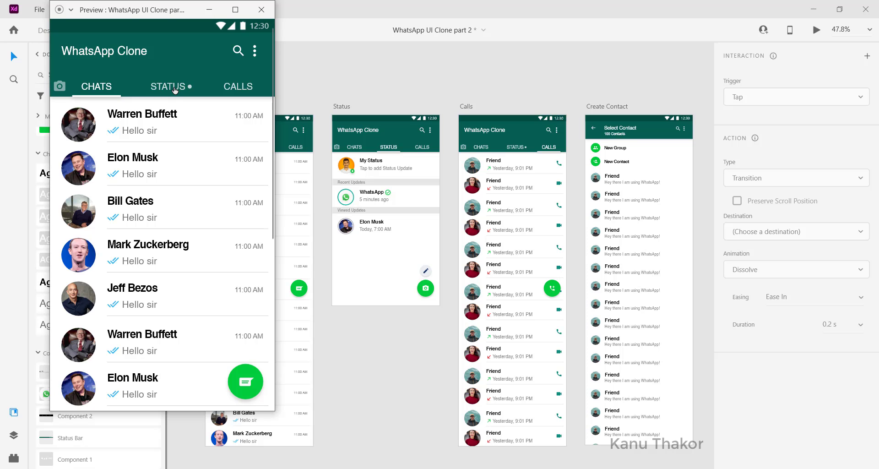
{"action": "left_click", "coordinate": [173, 89]}
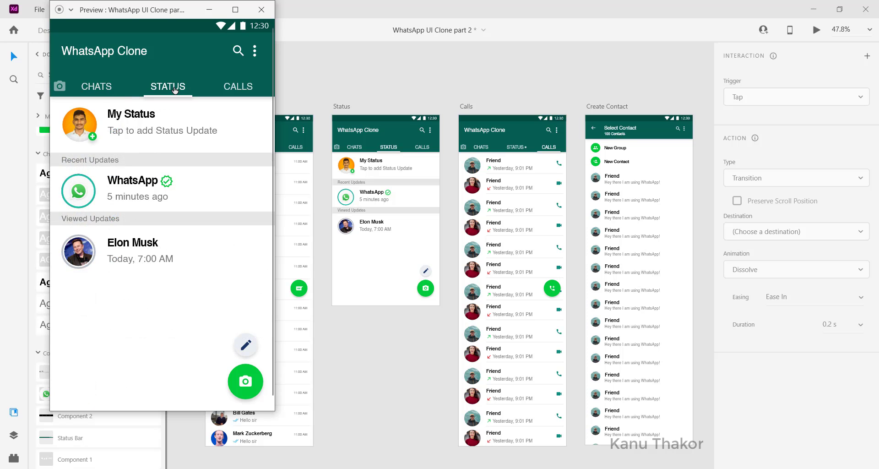
{"action": "left_click", "coordinate": [235, 88]}
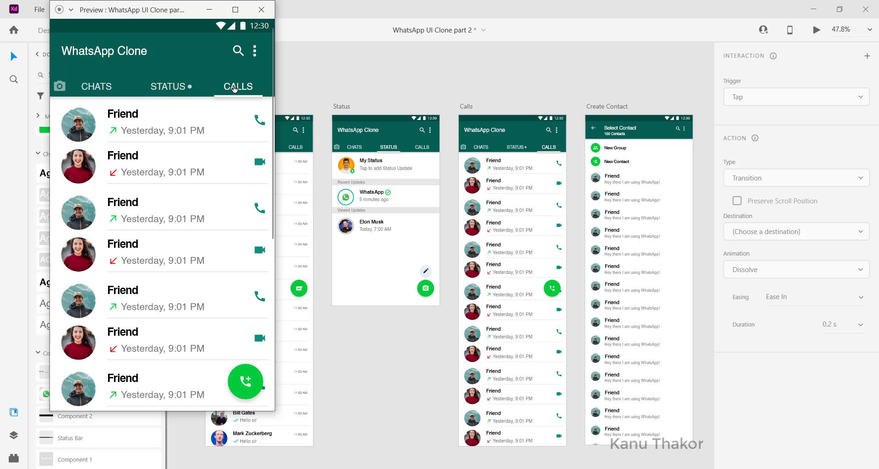
{"action": "left_click", "coordinate": [105, 92]}
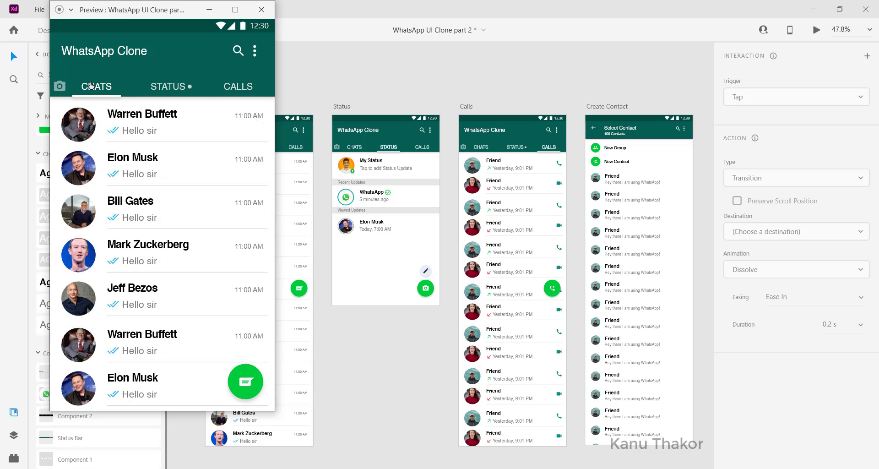
Open and scroll the contact list in the preview, return to the chats, scroll them, and close the preview
{"action": "left_click", "coordinate": [243, 385]}
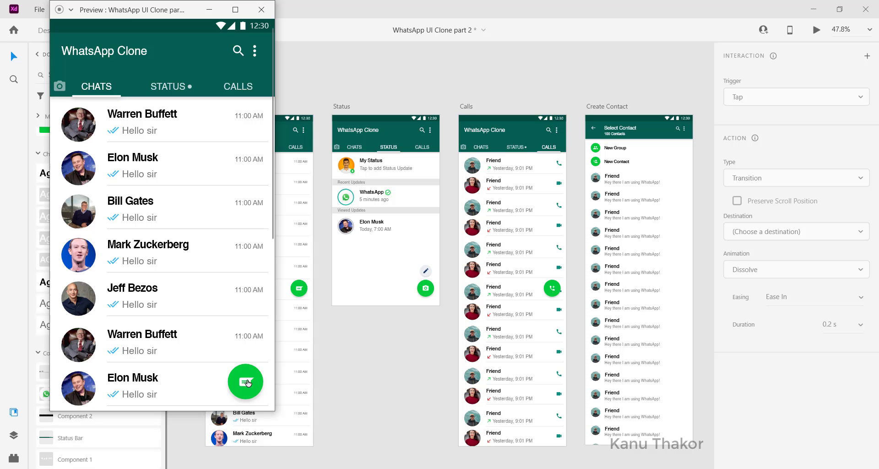
{"action": "scroll", "coordinate": [163, 346], "scroll_direction": "down", "scroll_amount": 3}
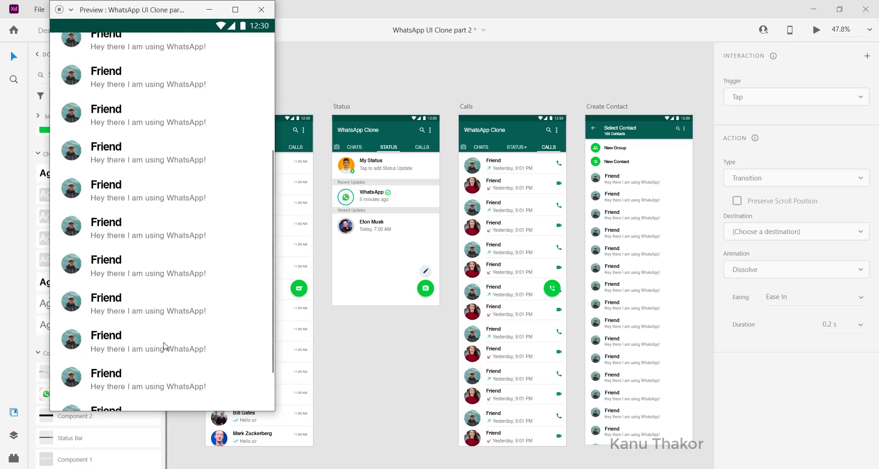
{"action": "scroll", "coordinate": [163, 346], "scroll_direction": "up", "scroll_amount": 4}
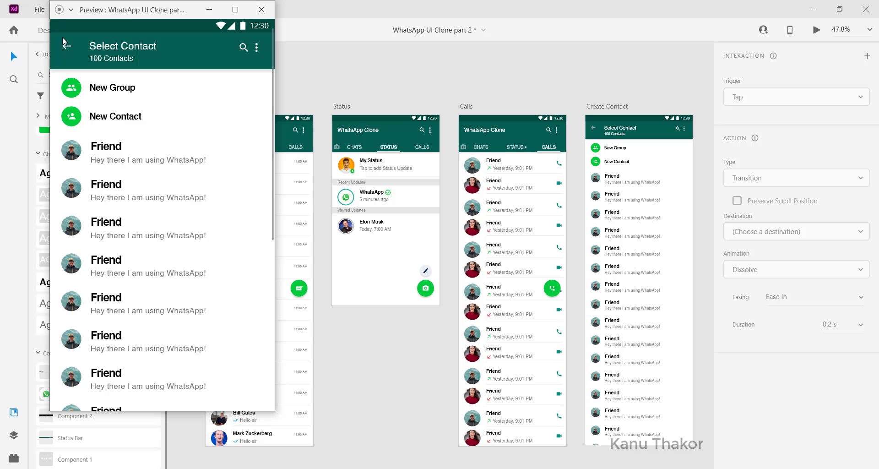
{"action": "left_click", "coordinate": [67, 48]}
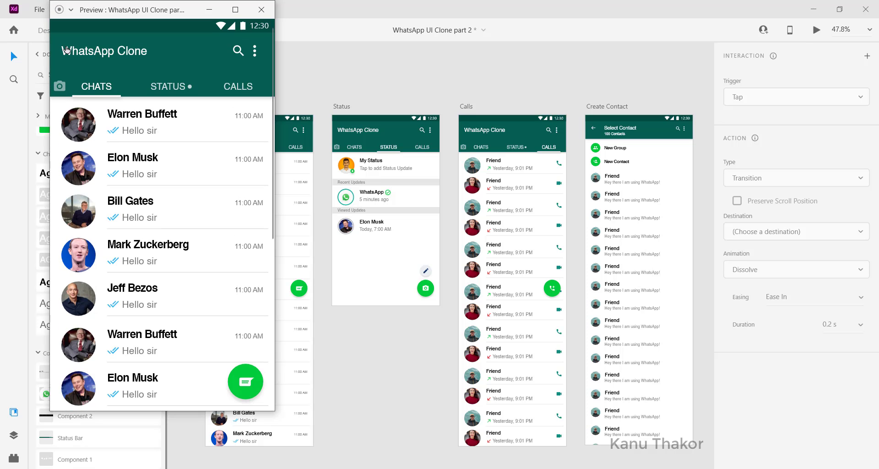
{"action": "scroll", "coordinate": [235, 201], "scroll_direction": "down", "scroll_amount": 2}
{"action": "scroll", "coordinate": [234, 202], "scroll_direction": "down", "scroll_amount": 3}
{"action": "scroll", "coordinate": [233, 201], "scroll_direction": "up", "scroll_amount": 3}
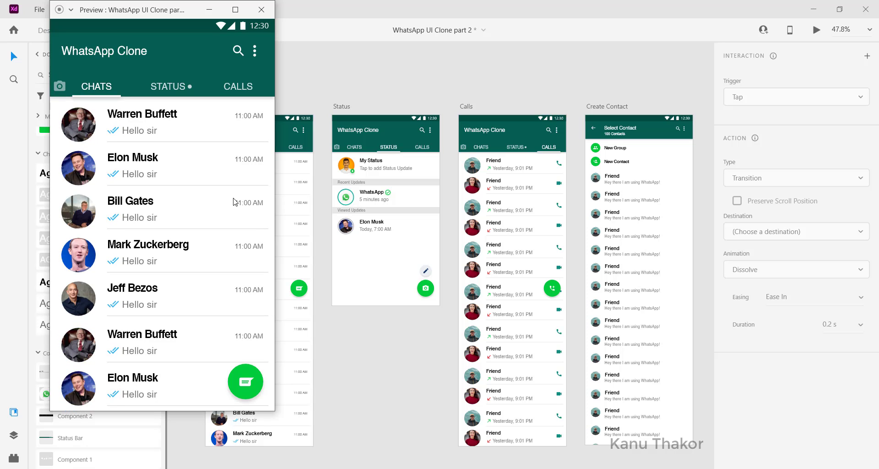
{"action": "left_click", "coordinate": [259, 12]}
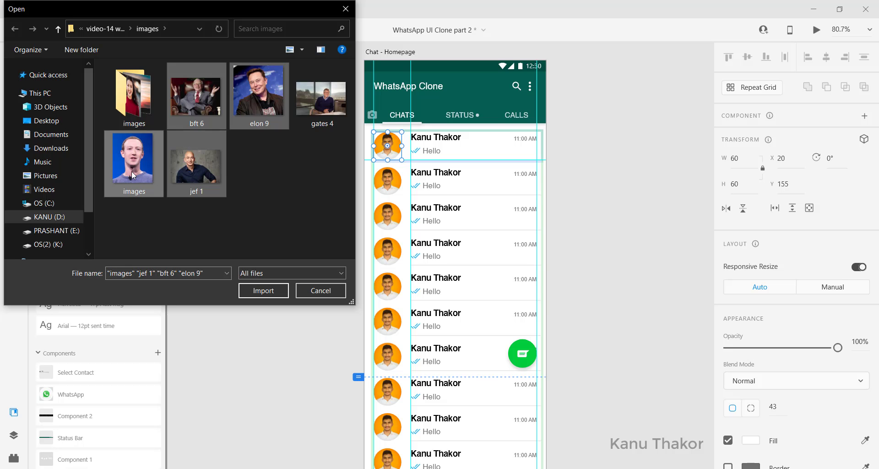
{"action": "left_click", "coordinate": [320, 91], "text": "ctrl"}
{"action": "left_click", "coordinate": [258, 291]}
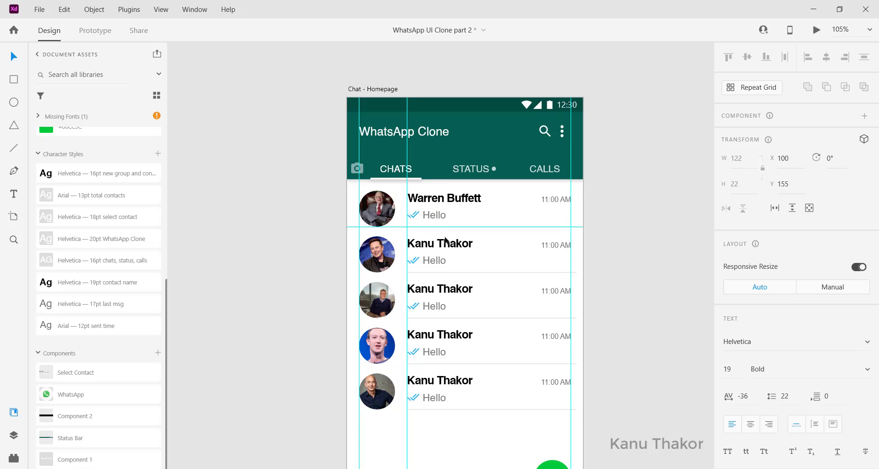
{"action": "double_click", "coordinate": [435, 244]}
{"action": "type", "text": "e"}
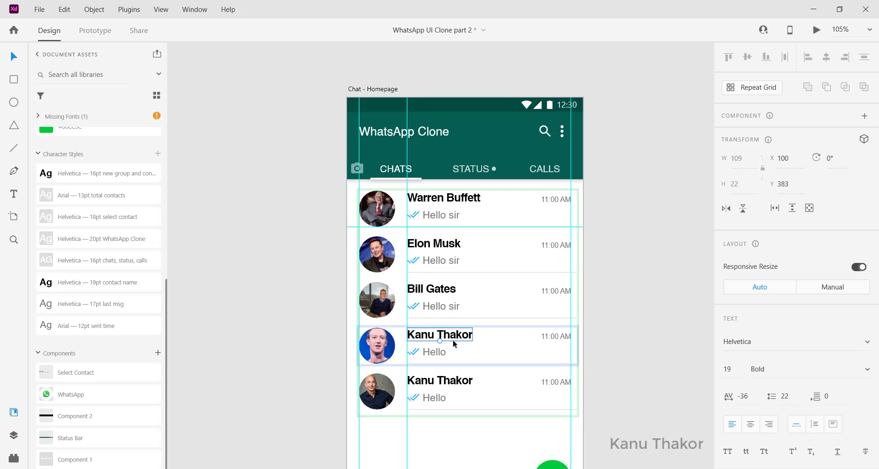
{"action": "type", "text": "Mark Zuckerberg"}
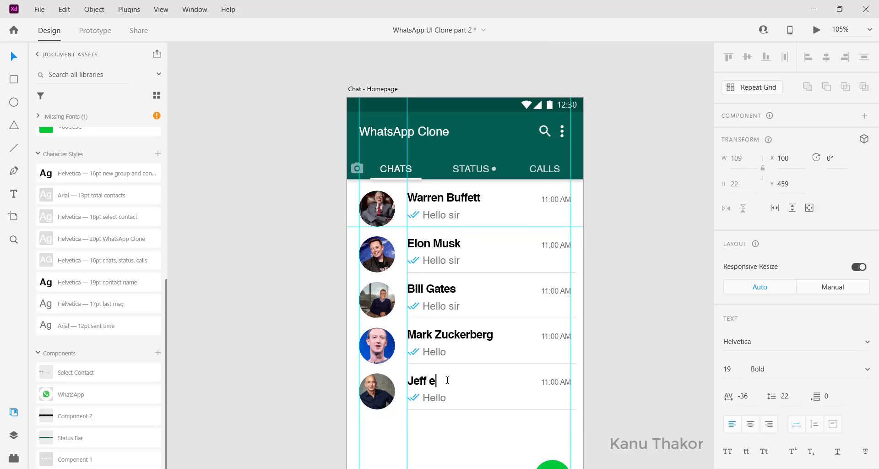
{"action": "type", "text": "ezos"}
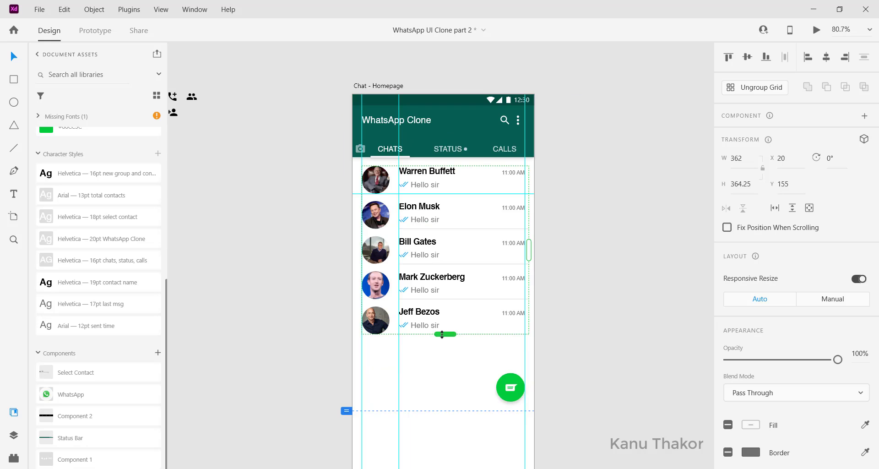
{"action": "left_click_drag", "start_coordinate": [446, 333], "coordinate": [458, 465]}
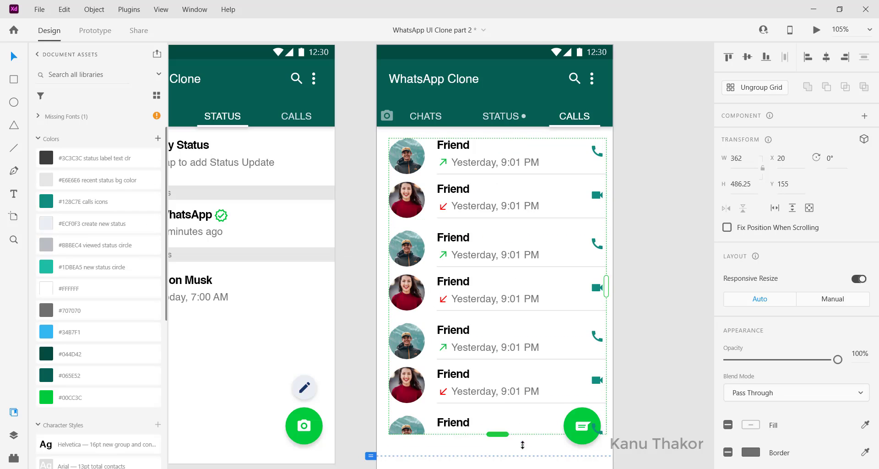
{"action": "scroll", "coordinate": [388, 256], "scroll_direction": "down", "scroll_amount": 5}
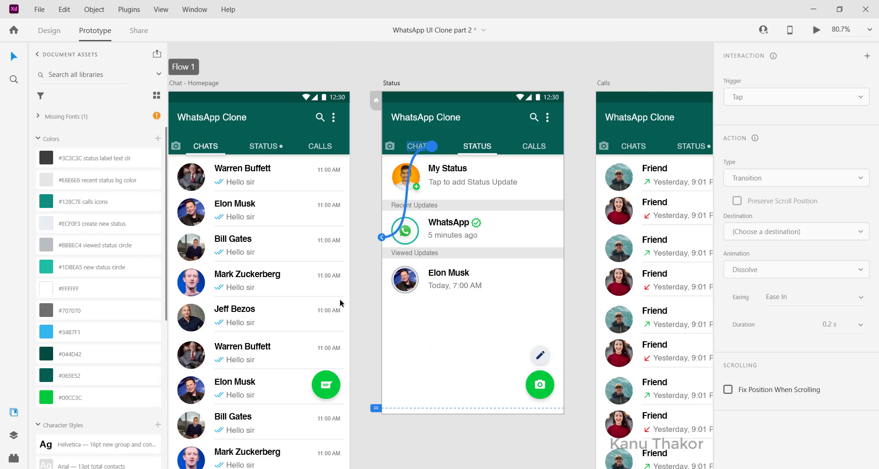
{"action": "left_click_drag", "start_coordinate": [402, 235], "coordinate": [555, 326]}
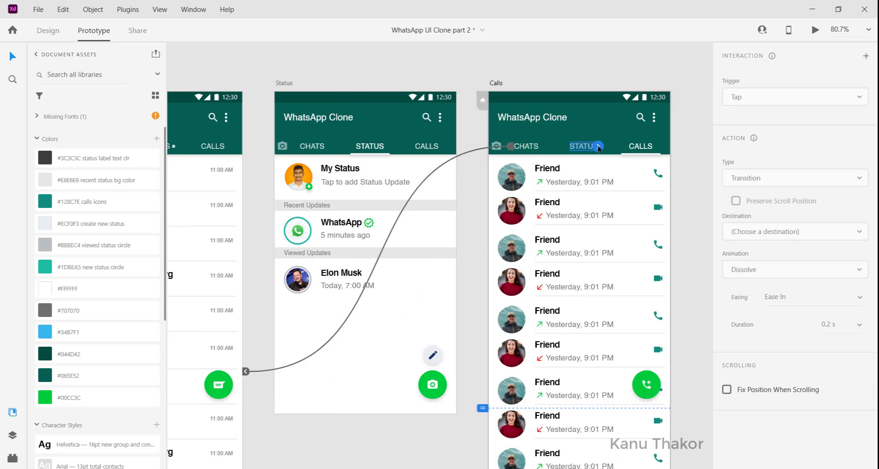
{"action": "left_click_drag", "start_coordinate": [597, 146], "coordinate": [459, 252]}
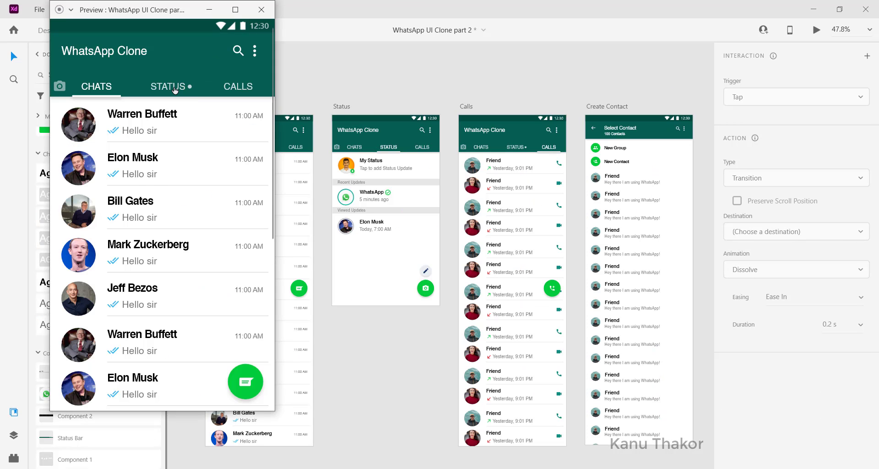
{"action": "left_click", "coordinate": [175, 90]}
{"action": "left_click", "coordinate": [234, 87]}
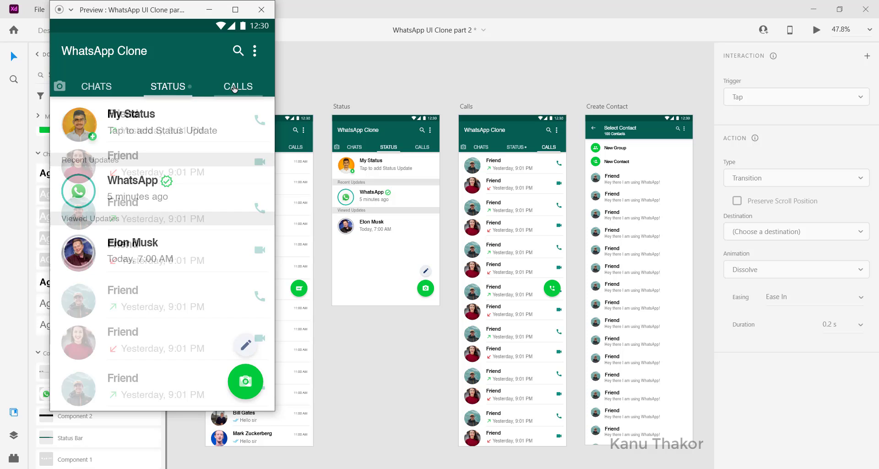